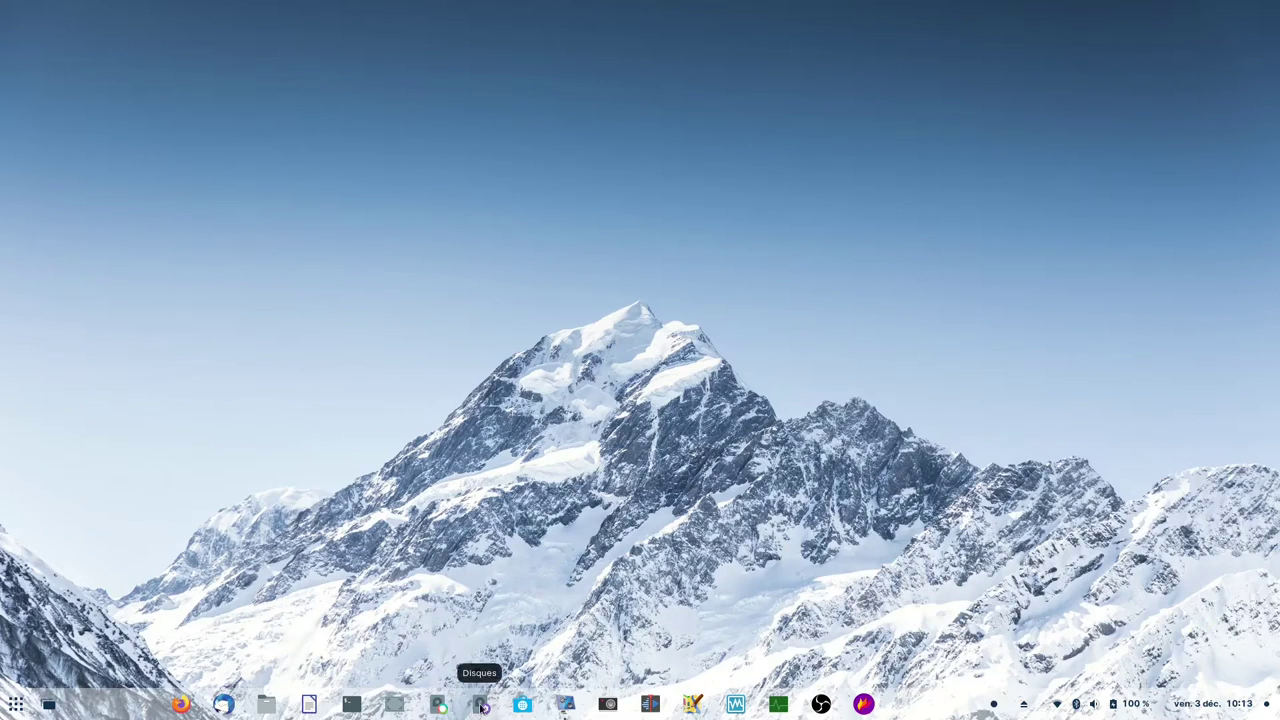
- Open the Disques utility maximized and examine the EFI and Ubuntu Test partitions on the 500 GB disk
click(481, 705)
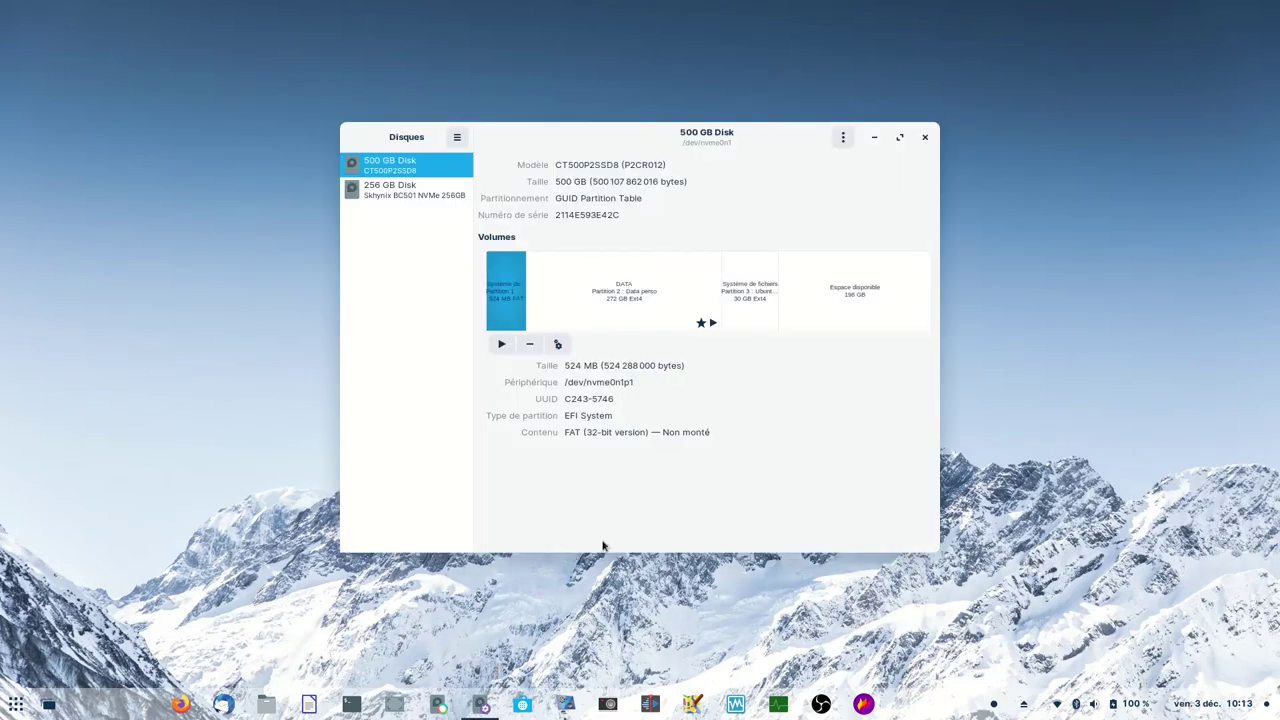
click(899, 137)
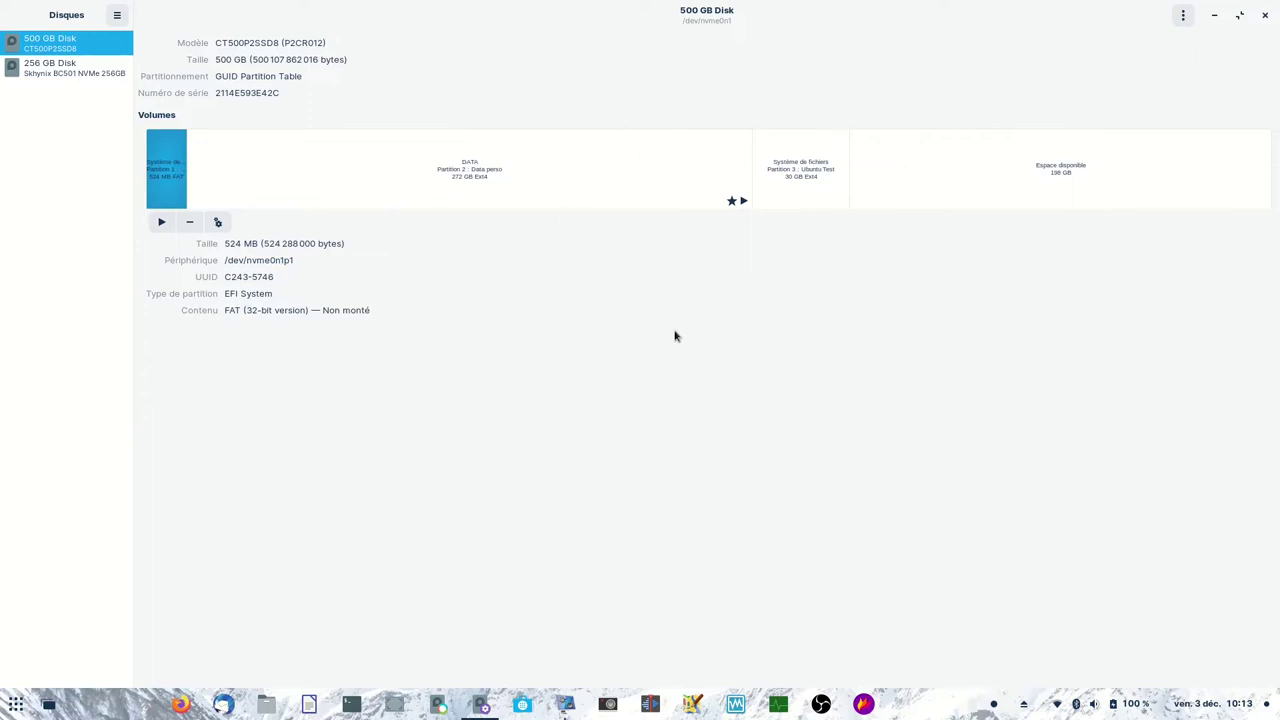
click(818, 178)
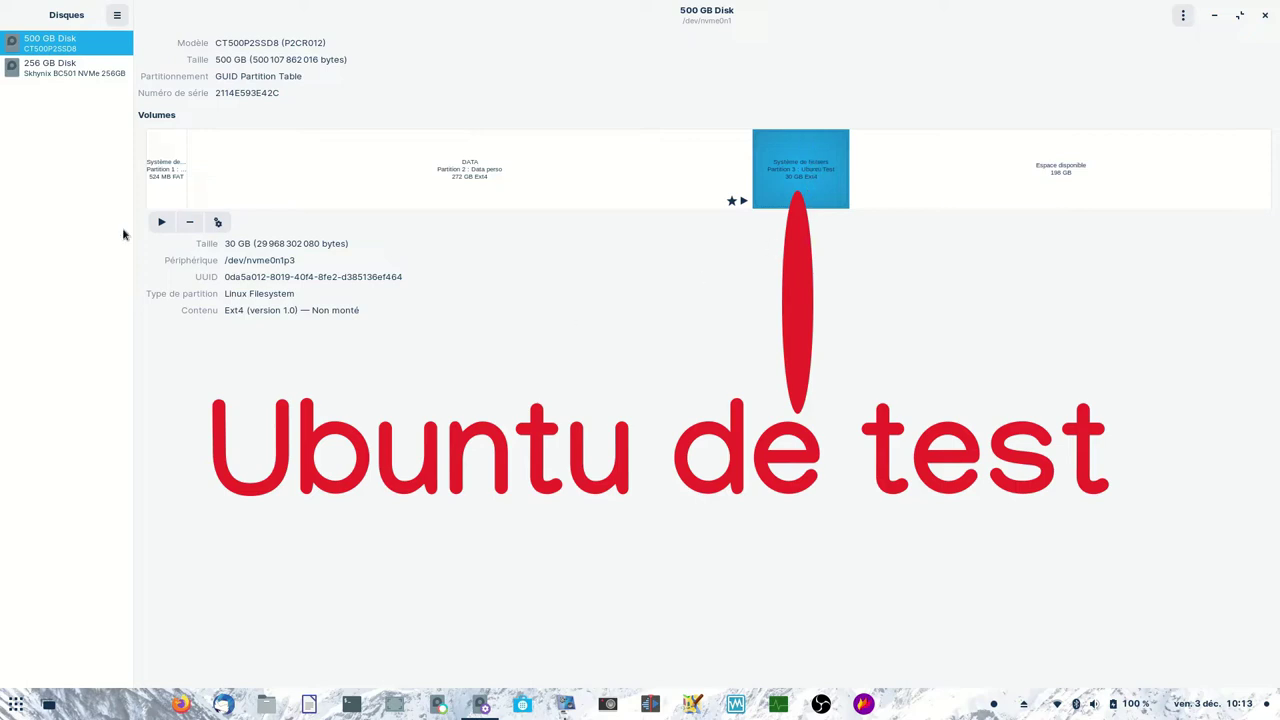
click(166, 171)
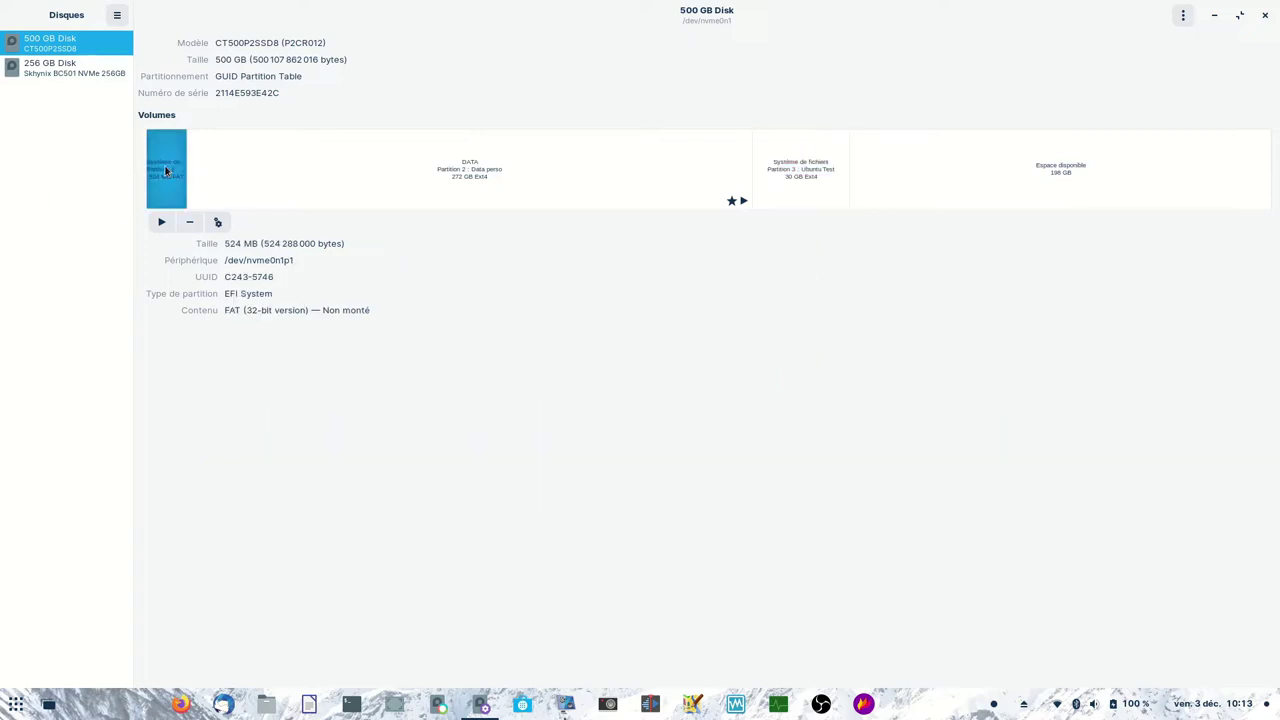
click(797, 172)
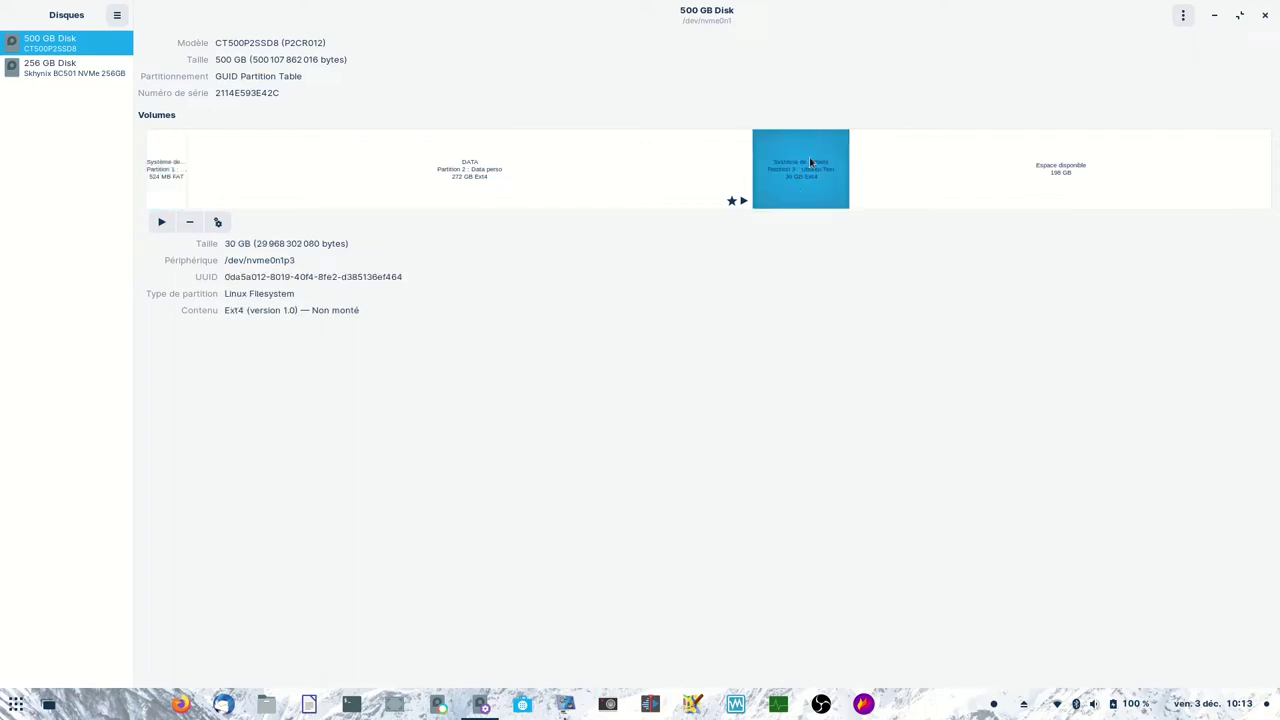
- Start a new partition in the 500 GB disk's free space with a size of 20 GB and continue to formatting
click(878, 183)
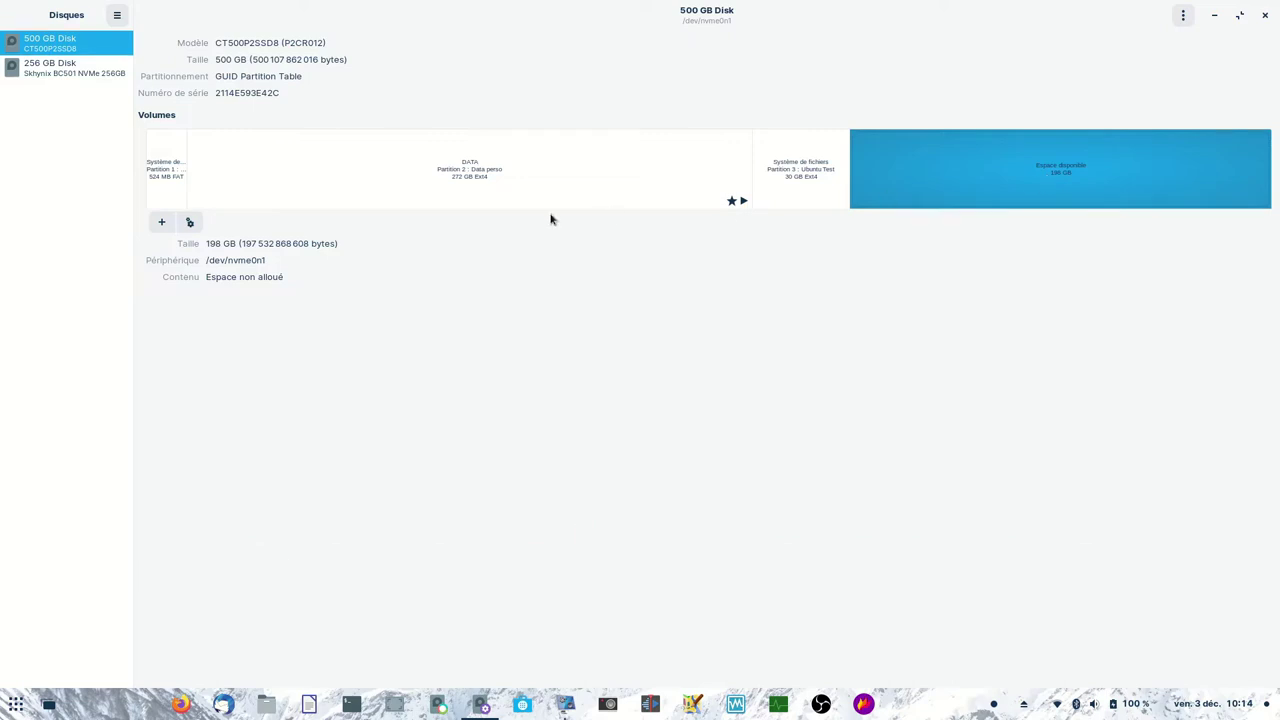
click(159, 223)
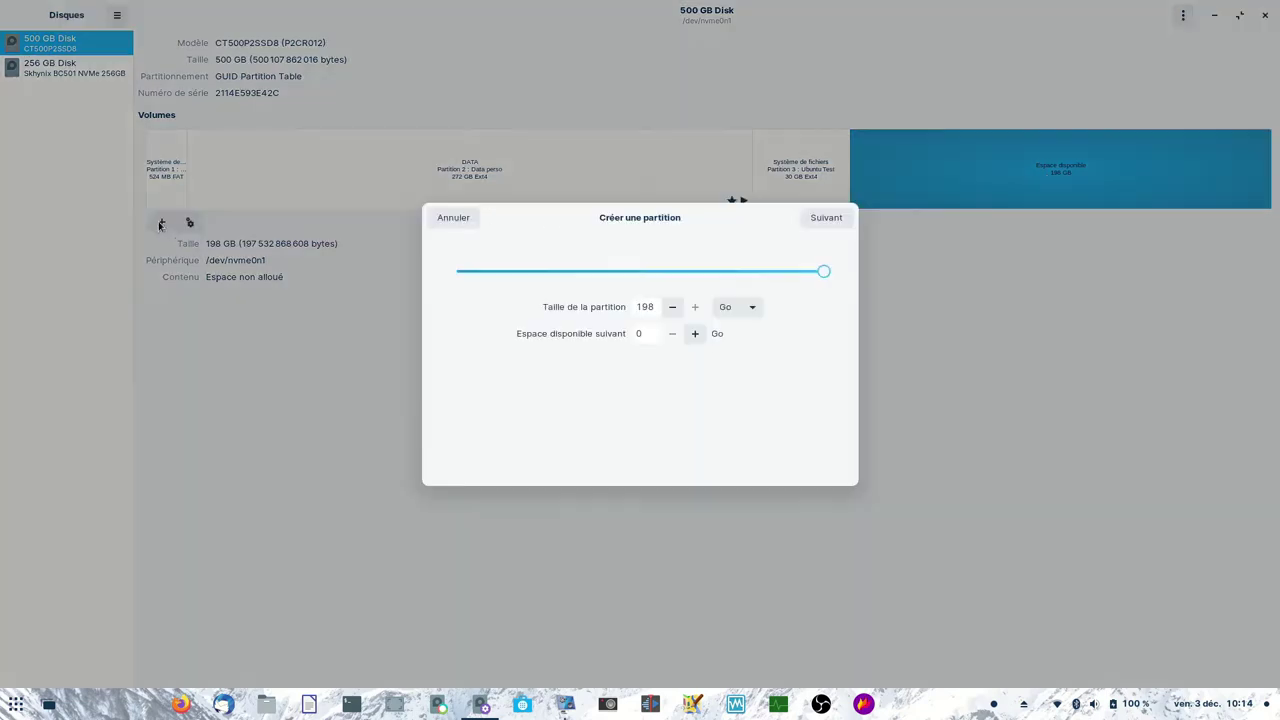
click(650, 308)
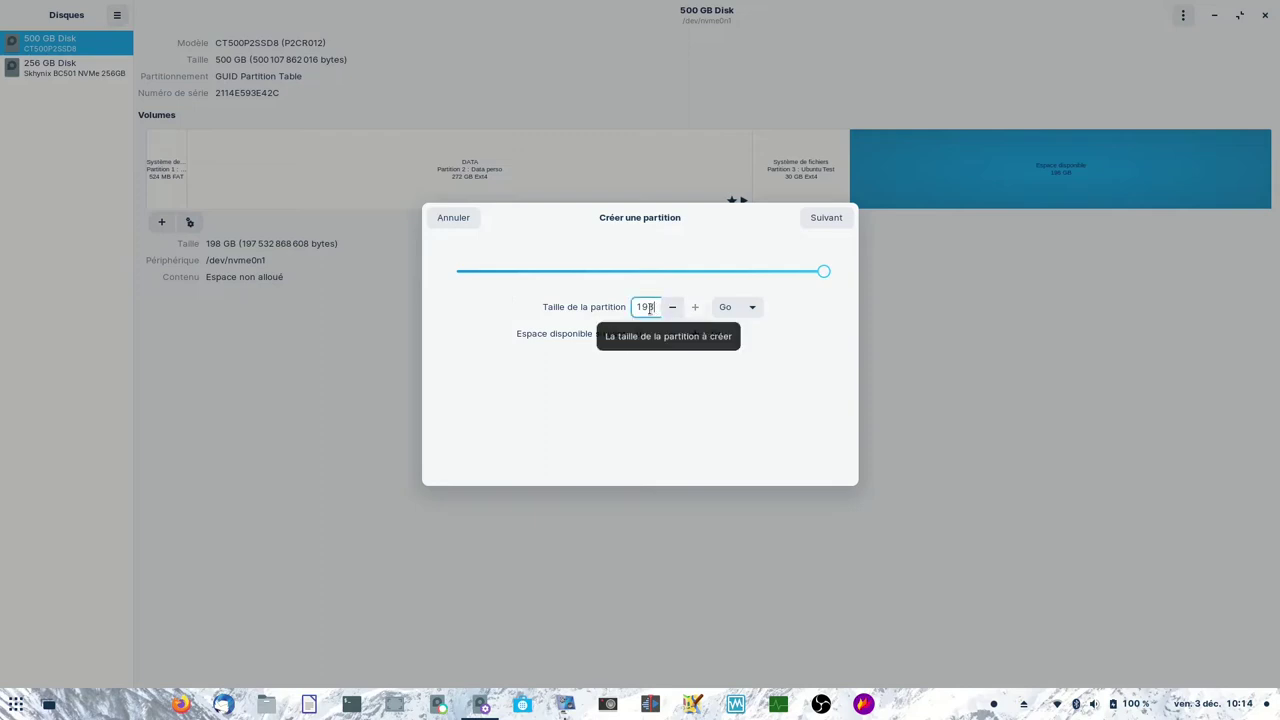
text(20)
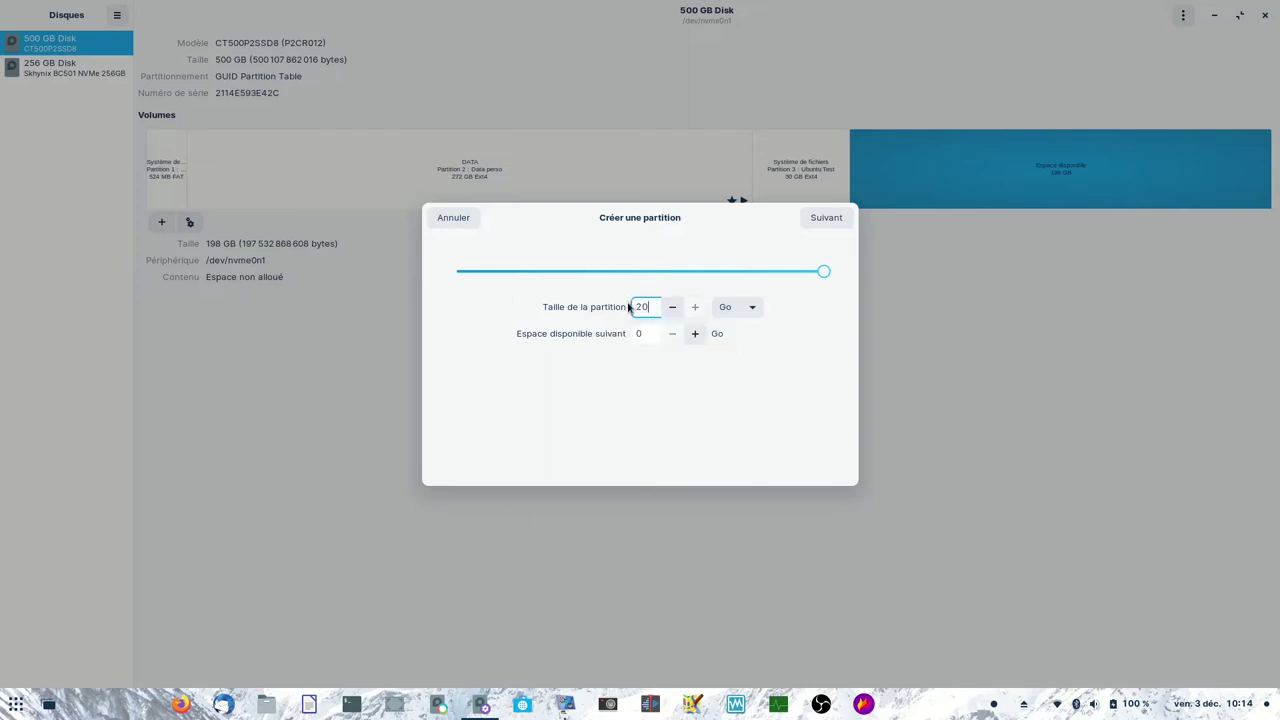
click(813, 222)
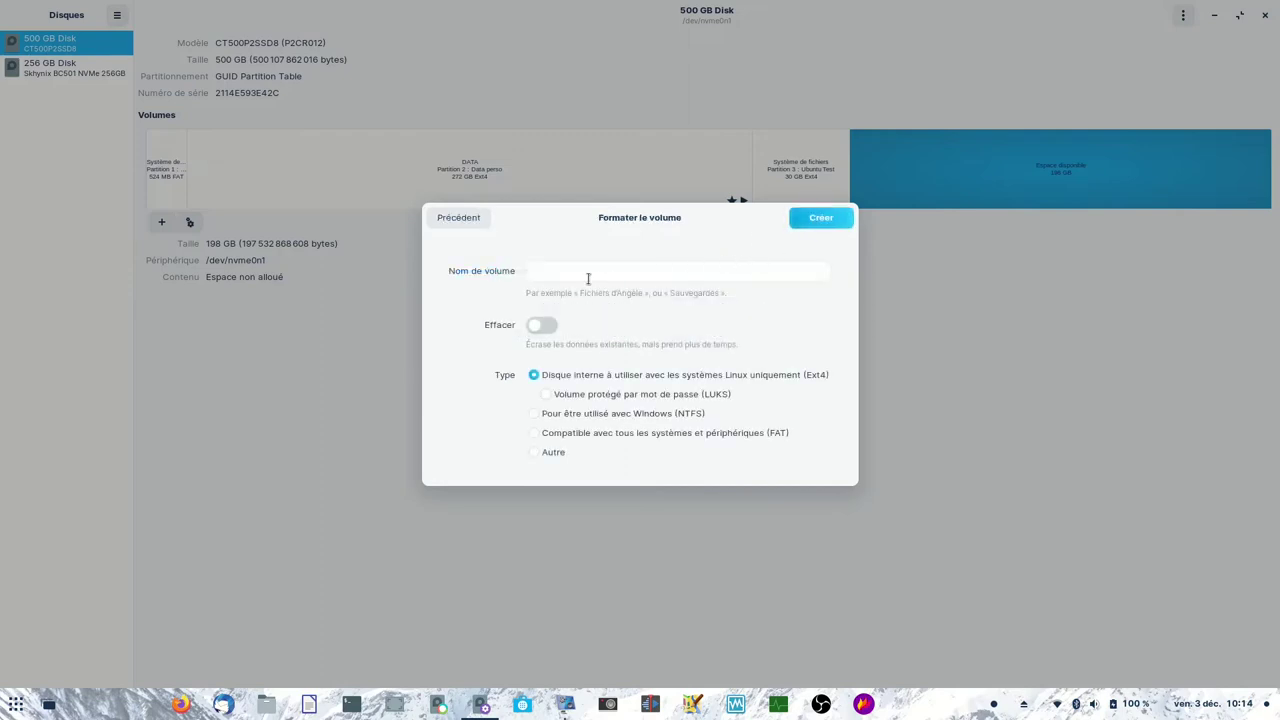
- Name the volume NTFS, choose the Windows (NTFS) type, and create it, authenticating with the account password
click(578, 269)
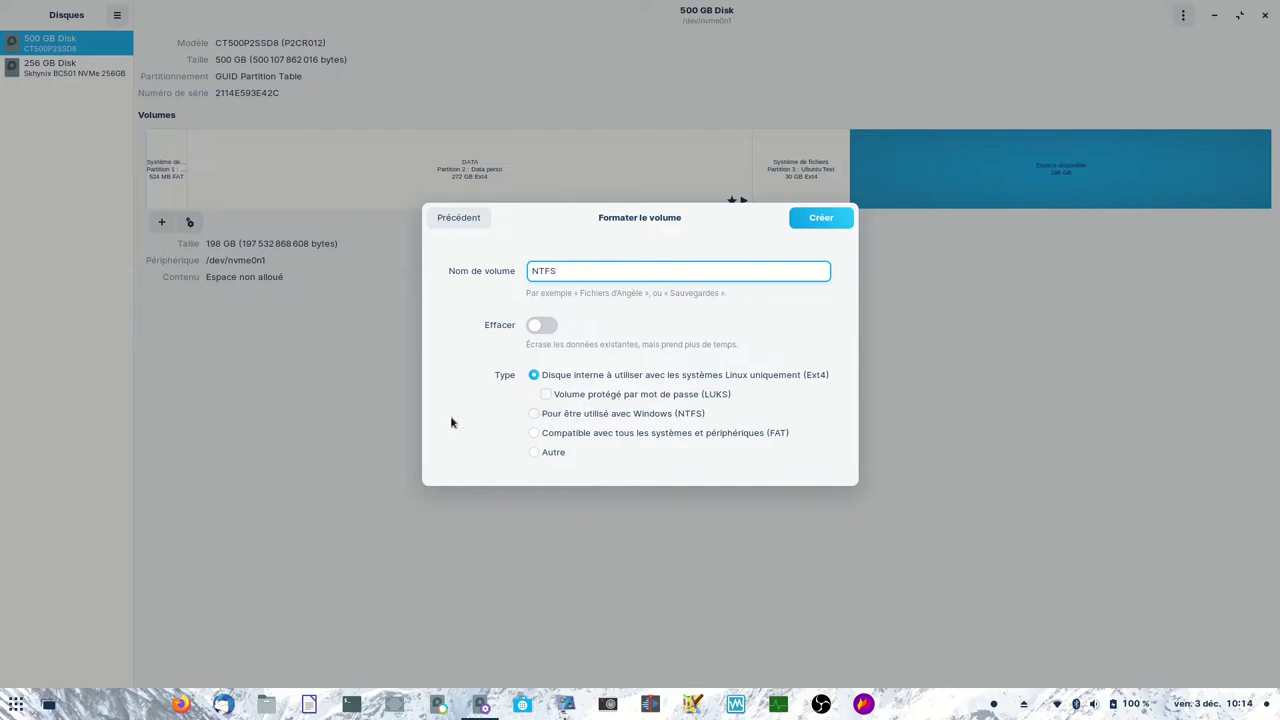
click(538, 414)
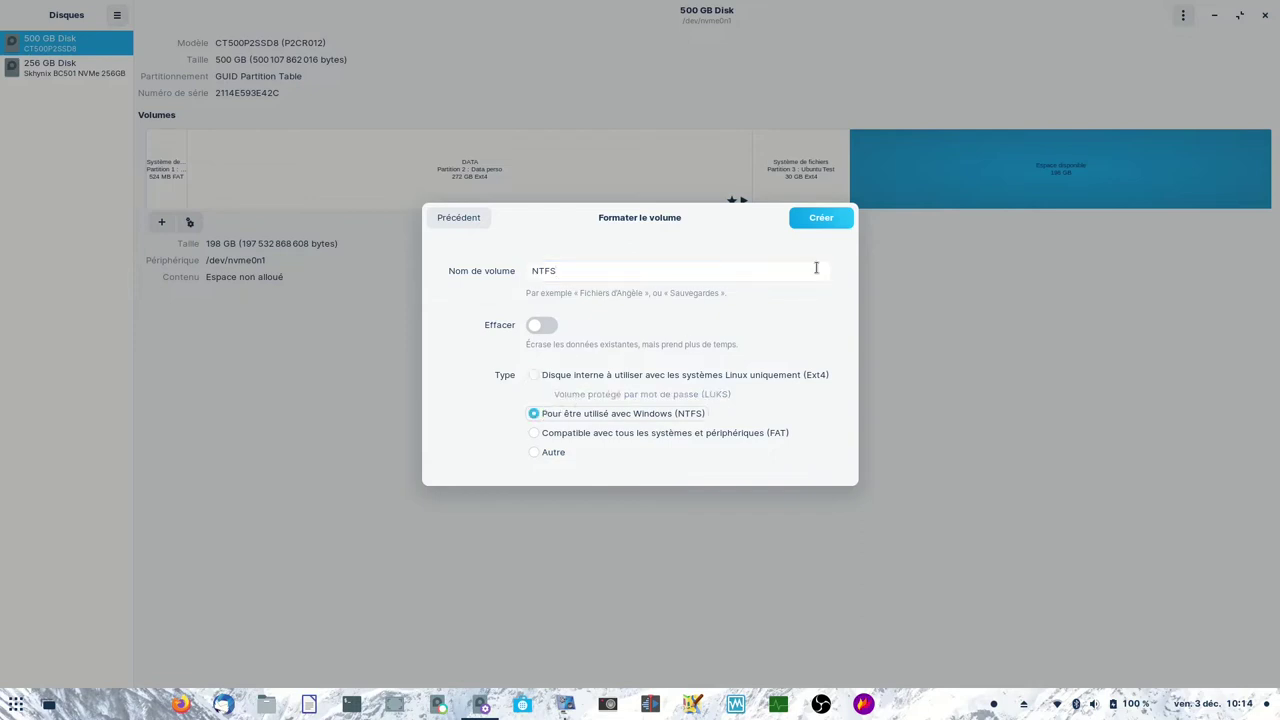
click(821, 222)
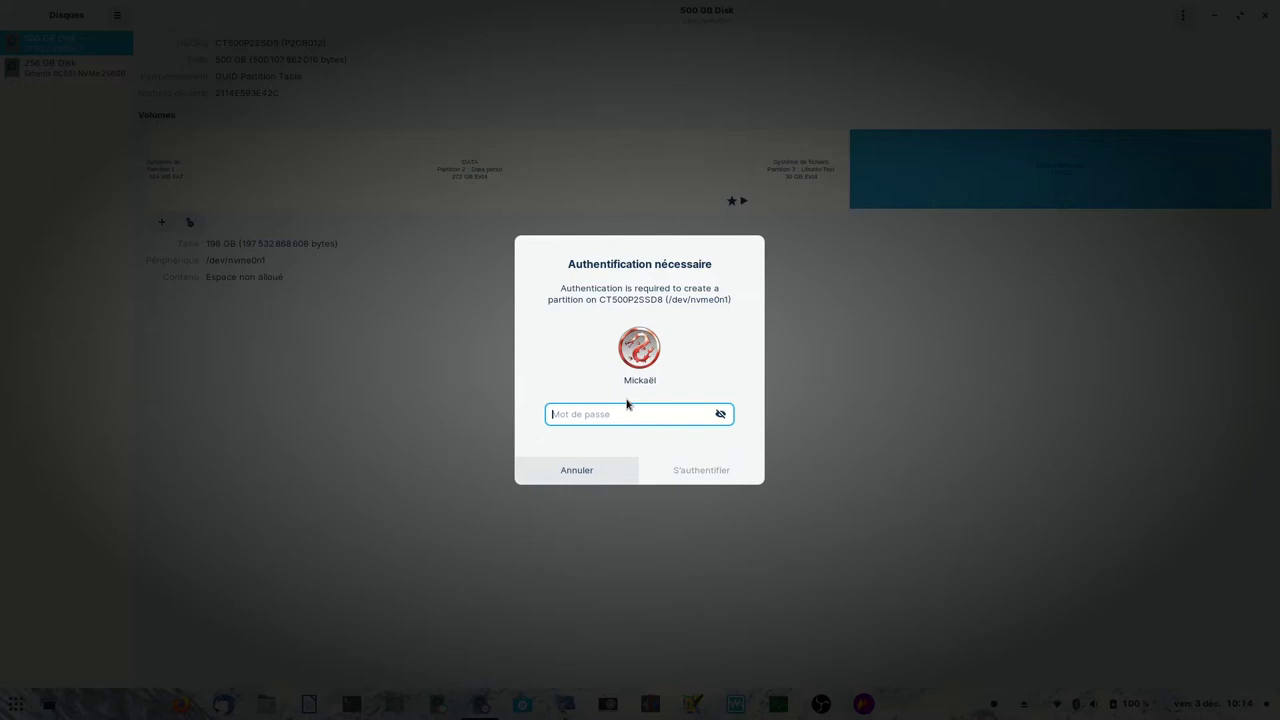
text(•)
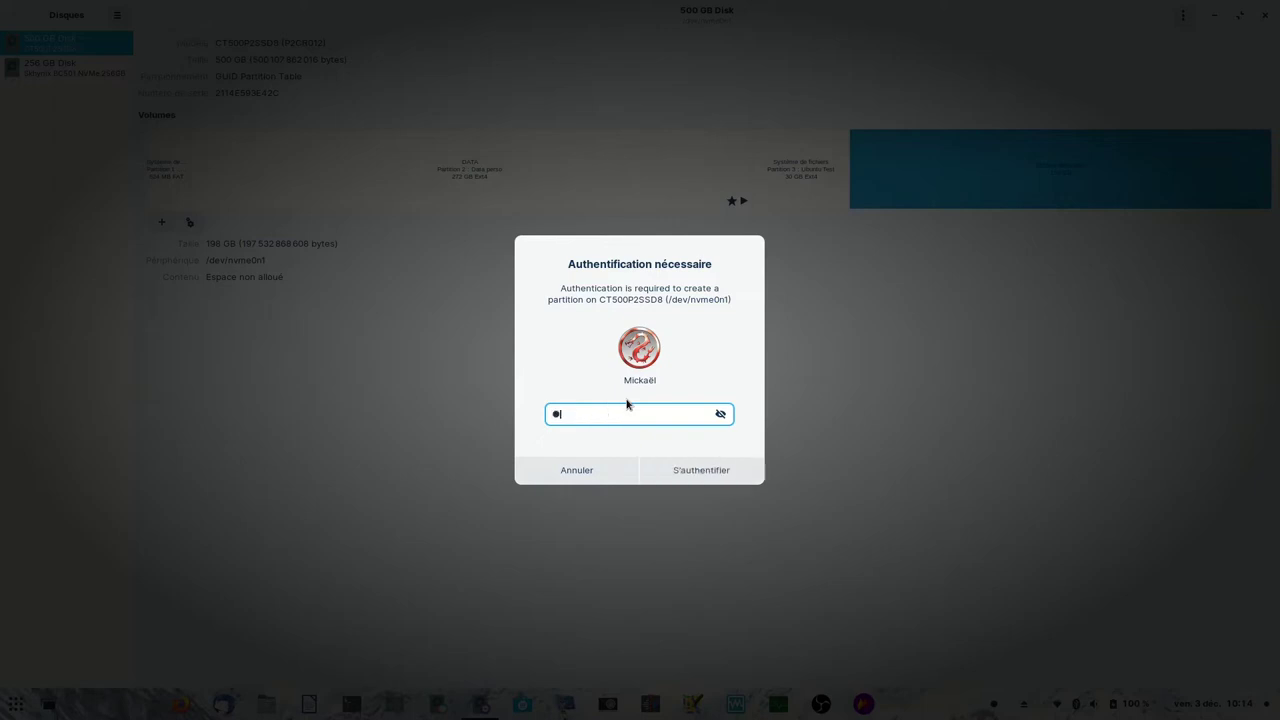
key(Return)
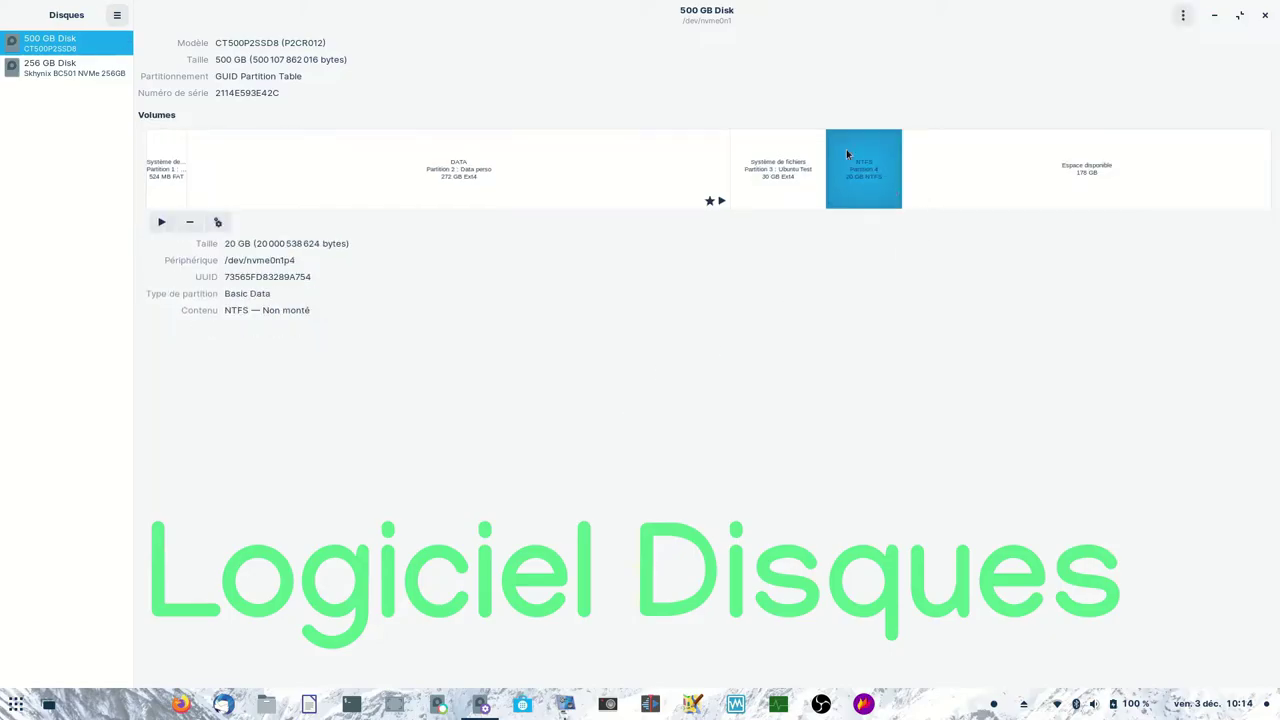
- Create a 30 GB partition in the remaining free space, named EXT4 and formatted as a Linux-only Ext4 internal disk
click(923, 187)
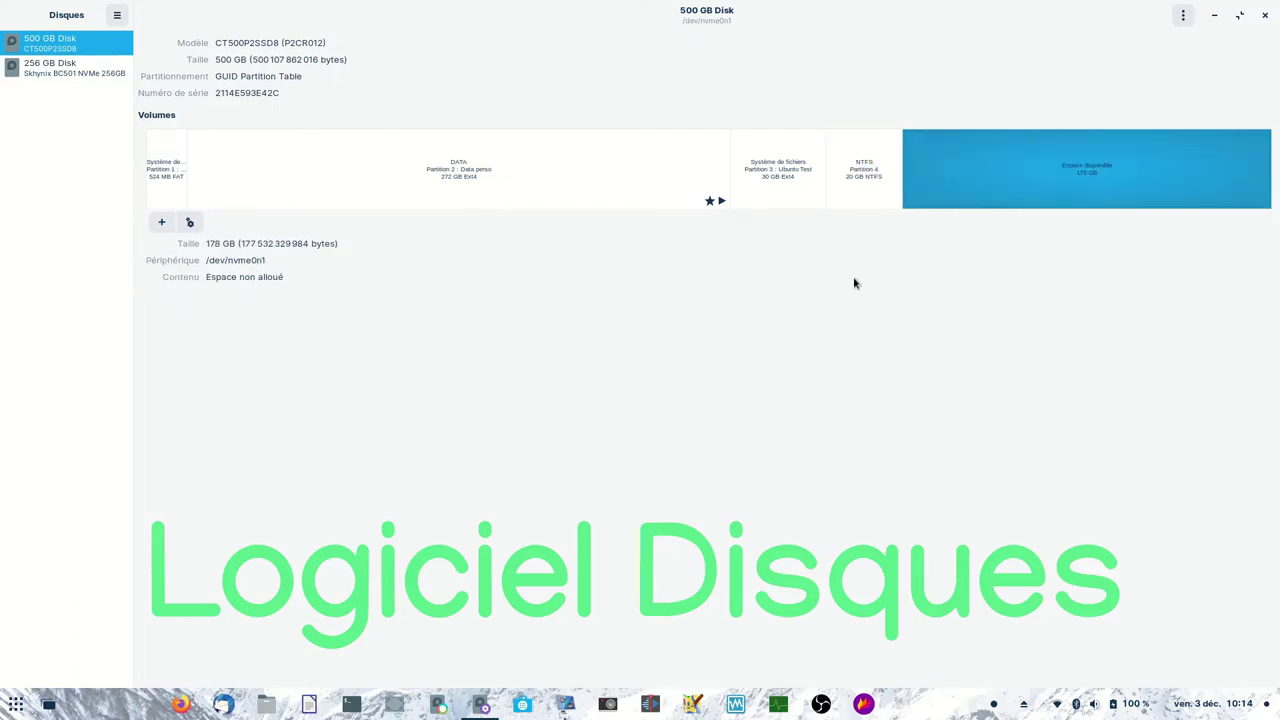
click(162, 224)
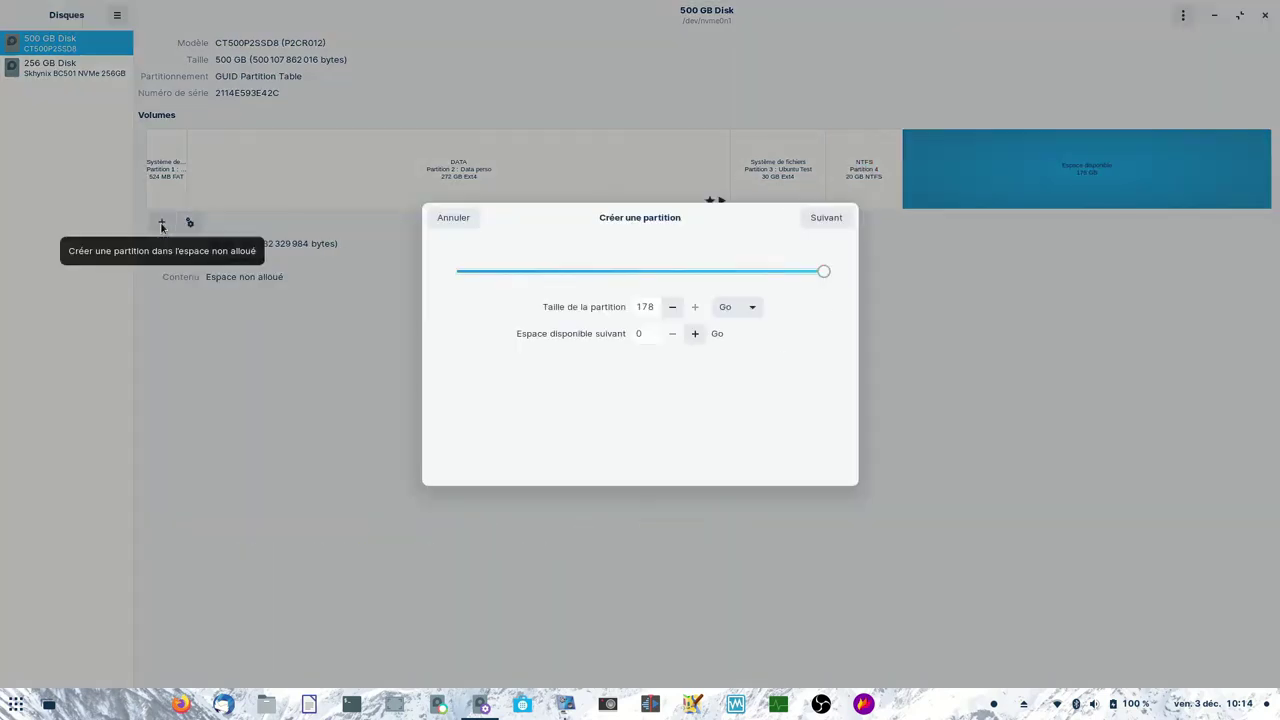
double_click(647, 307)
text(30)
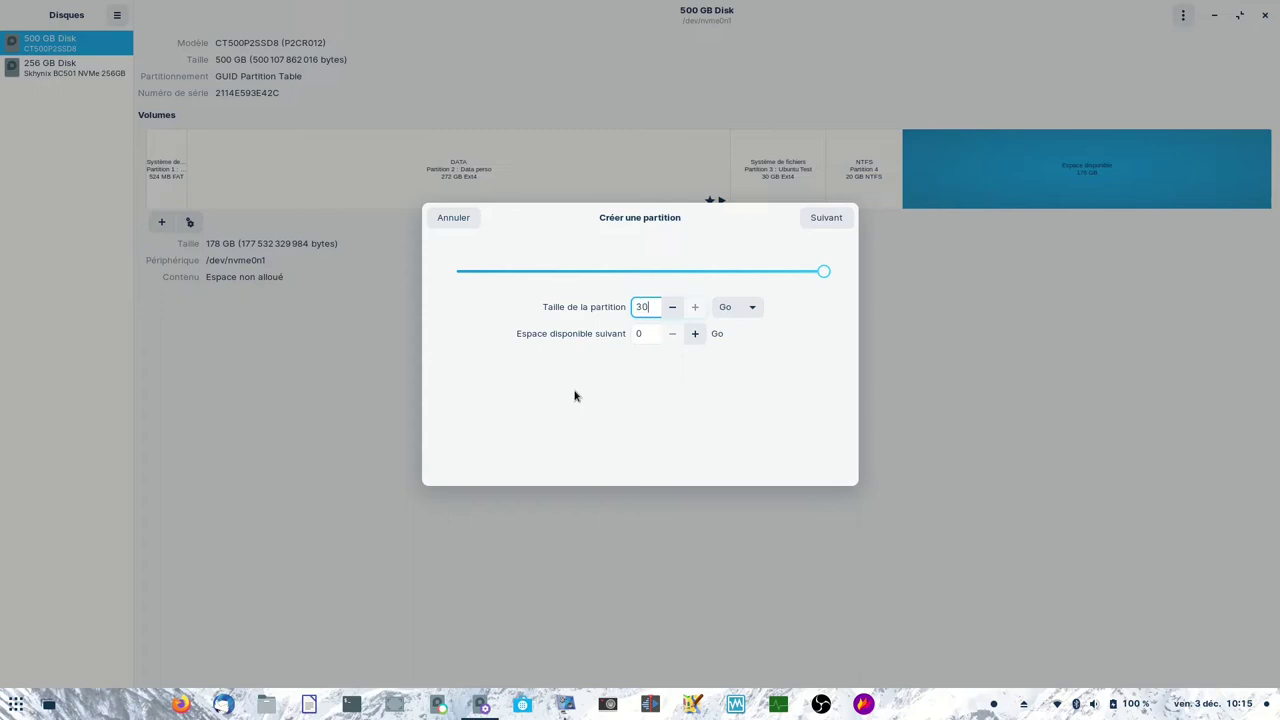
click(826, 217)
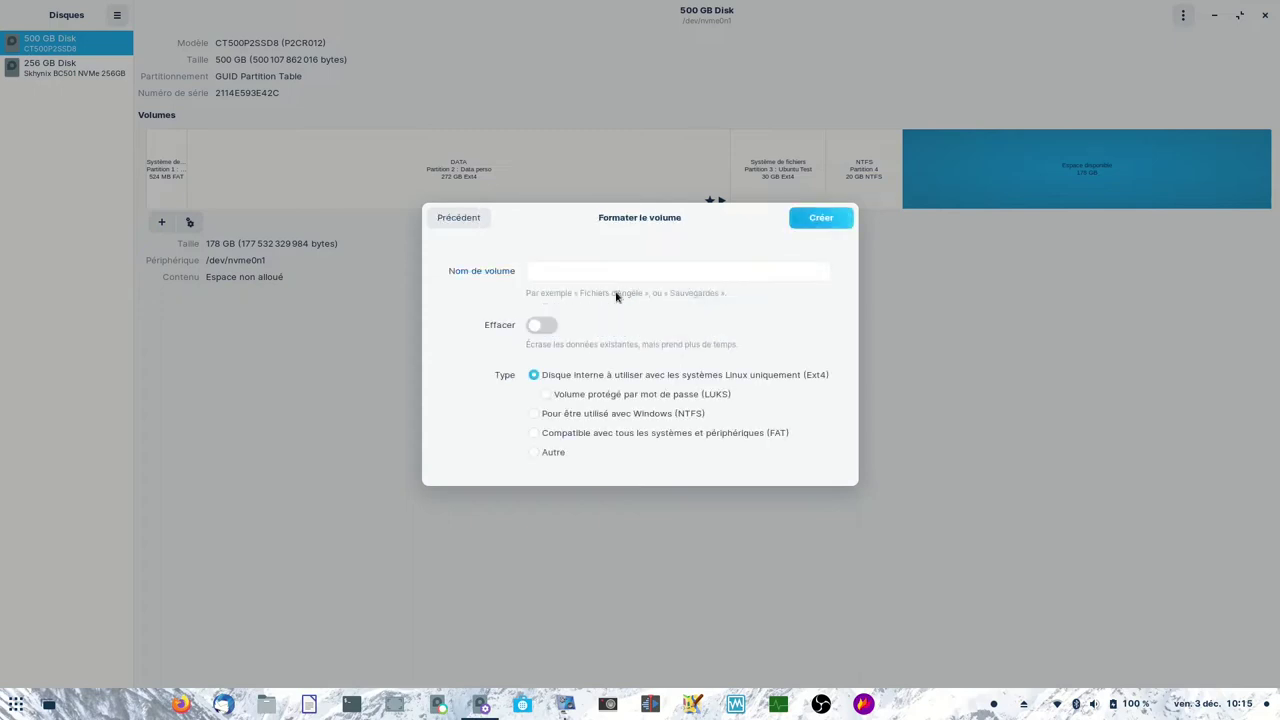
click(590, 274)
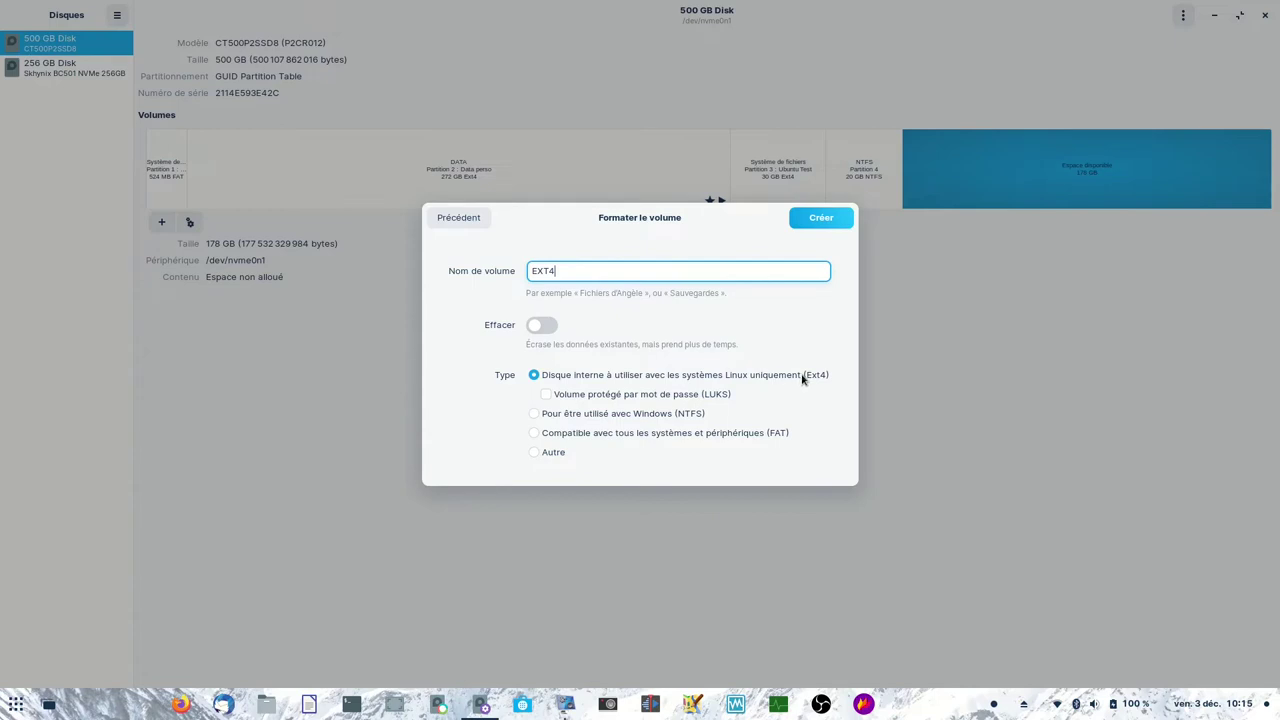
click(820, 218)
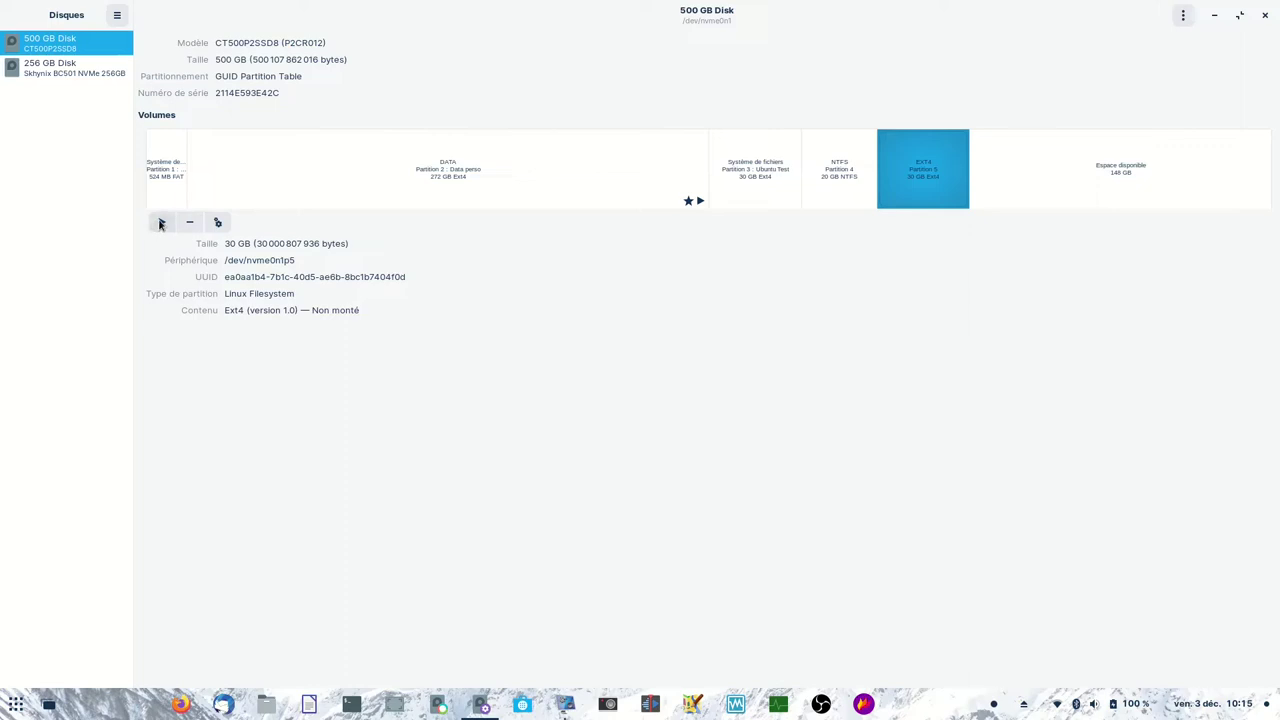
- Mount the new EXT4 and NTFS partitions
click(160, 223)
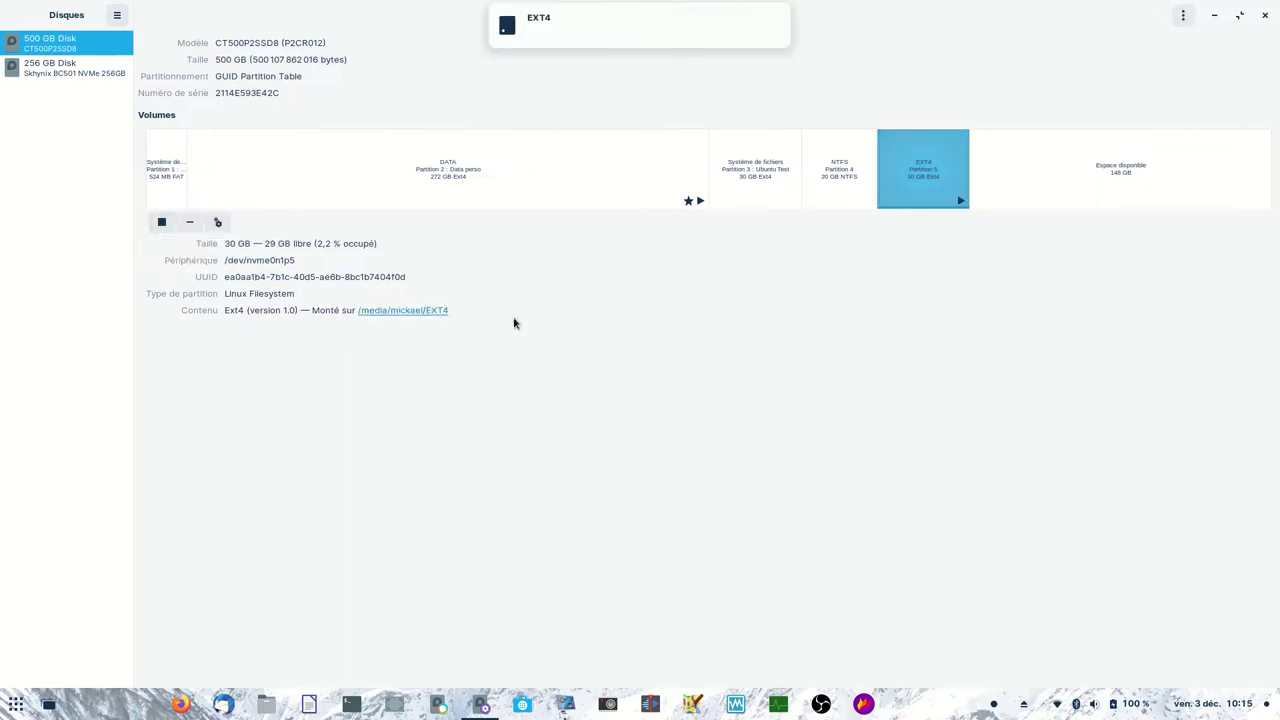
click(836, 172)
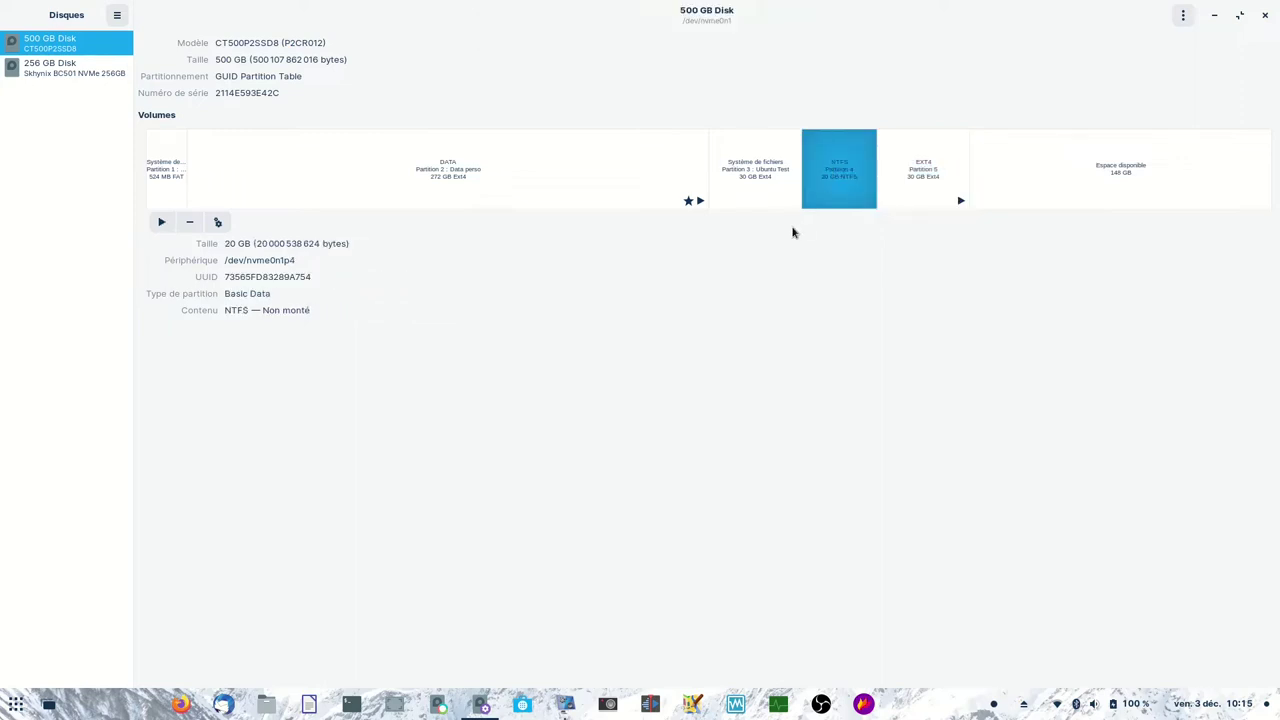
click(161, 221)
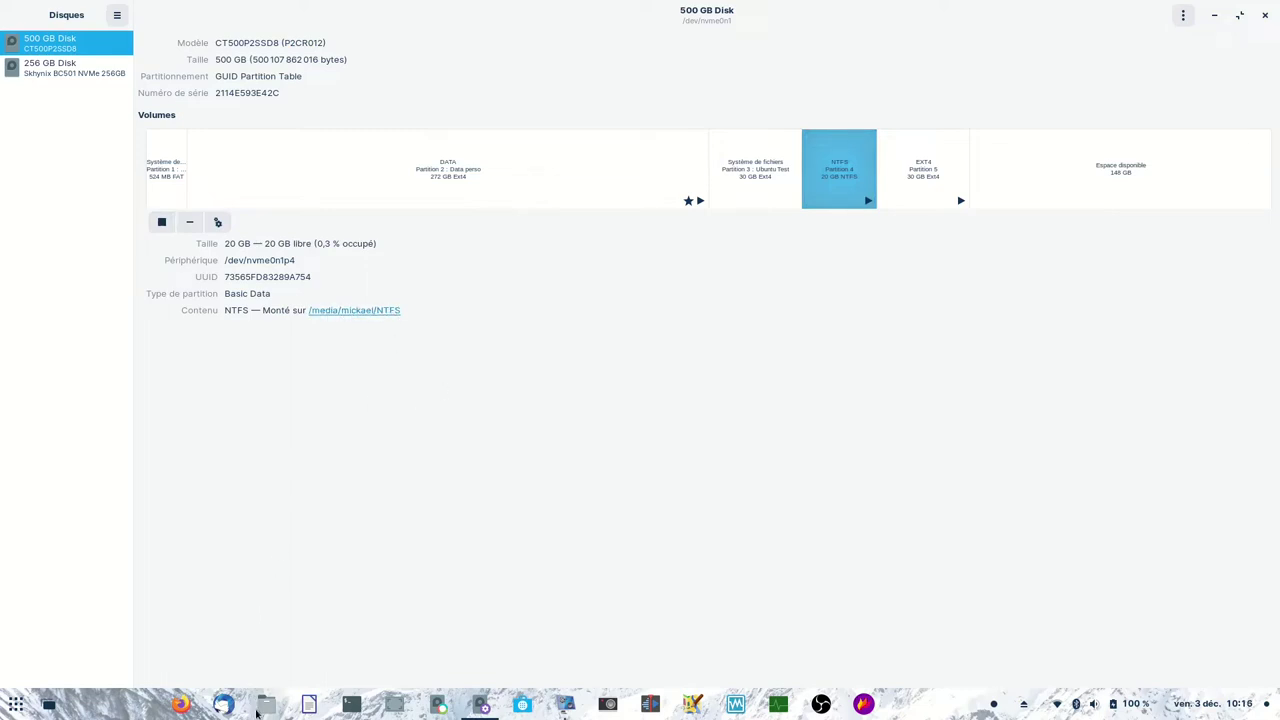
- Switch to the Fichiers file manager and check its version in the About information
click(264, 706)
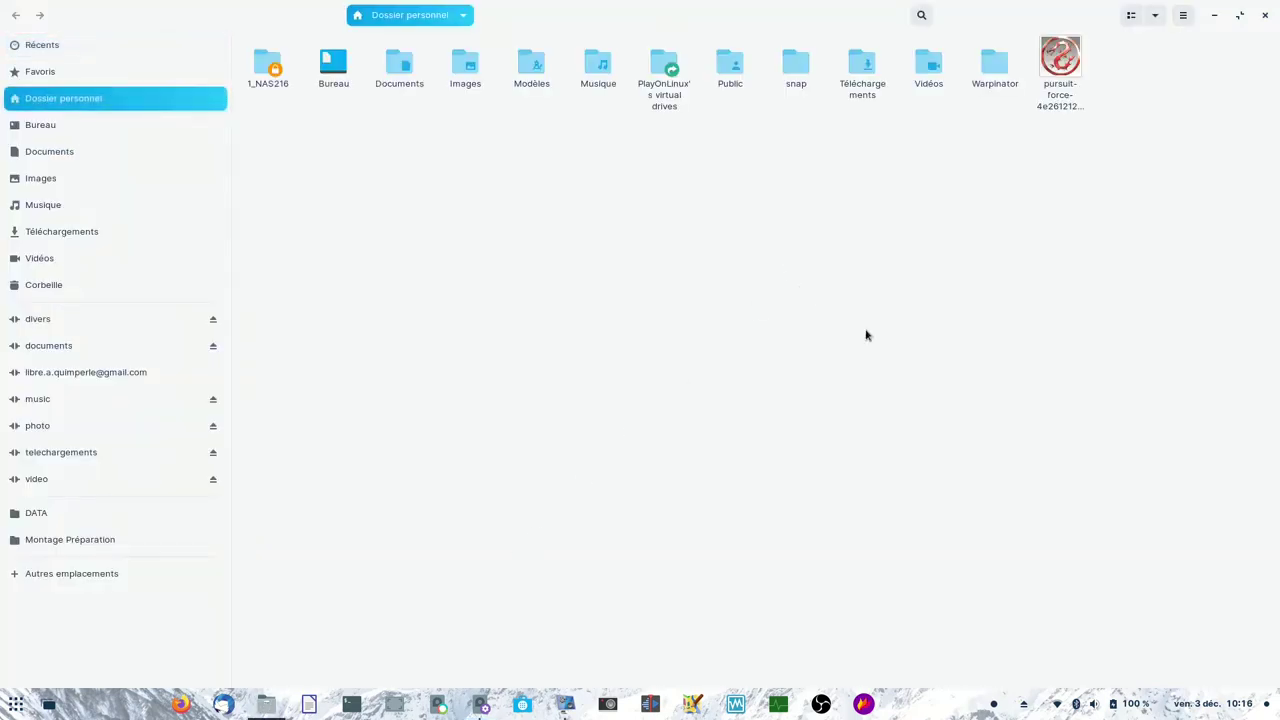
click(1185, 20)
click(1157, 255)
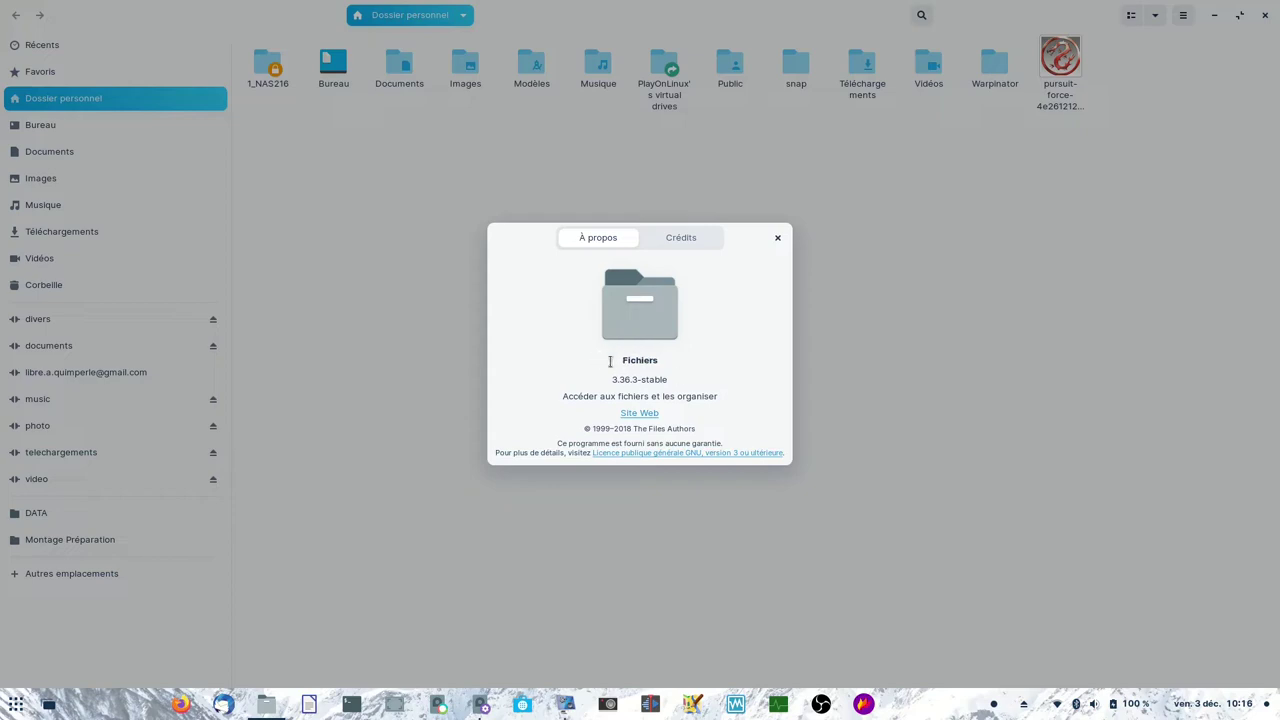
click(778, 238)
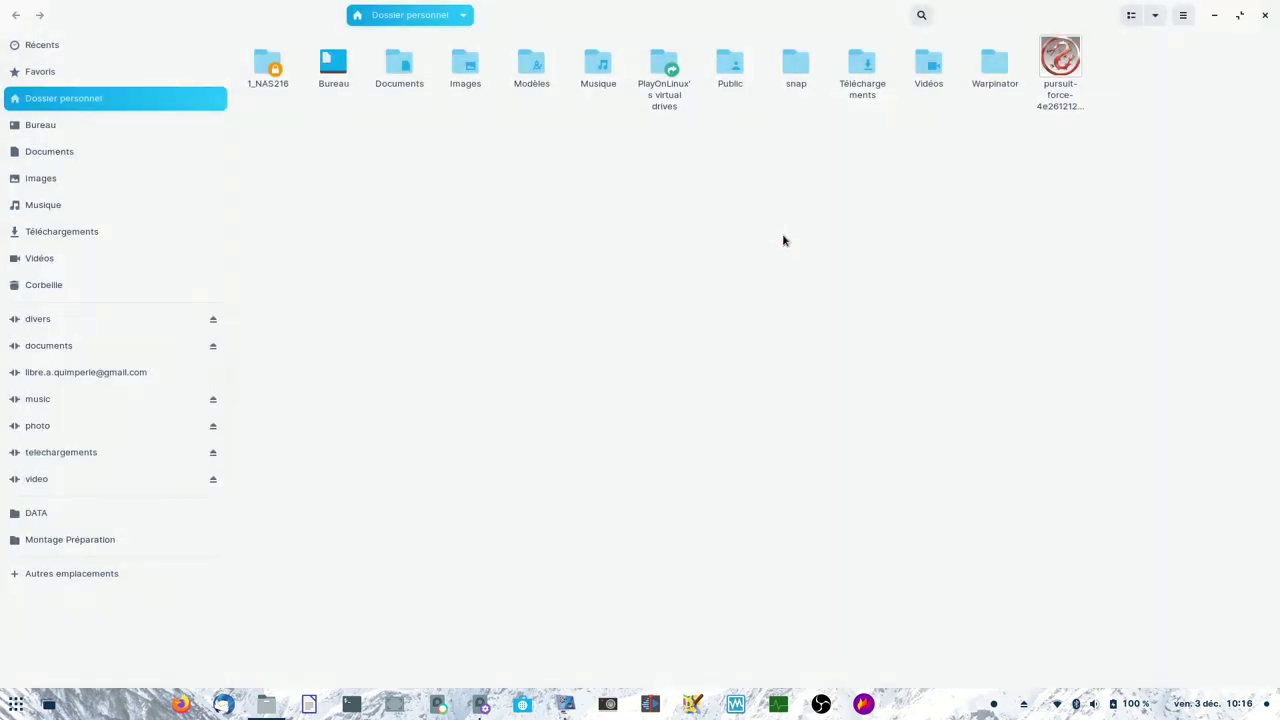
- Open the NTFS volume from the other locations and check whether new folders and documents can be created there
click(12, 578)
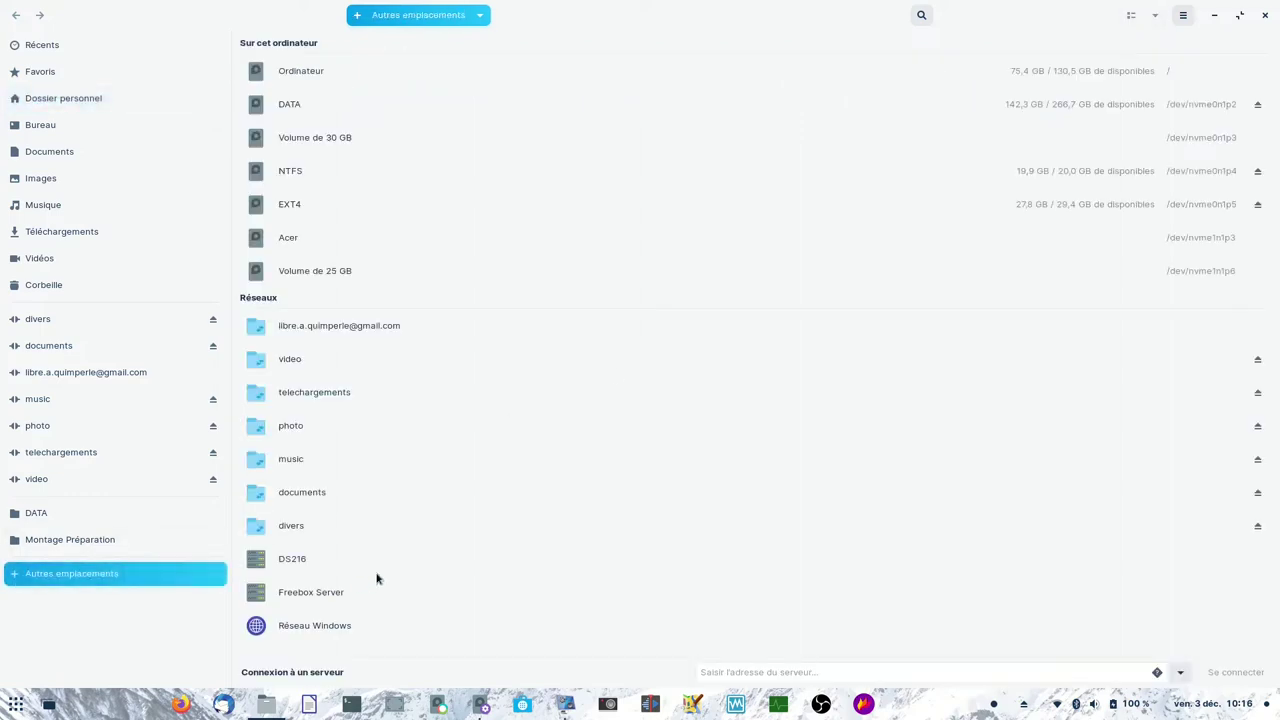
click(291, 176)
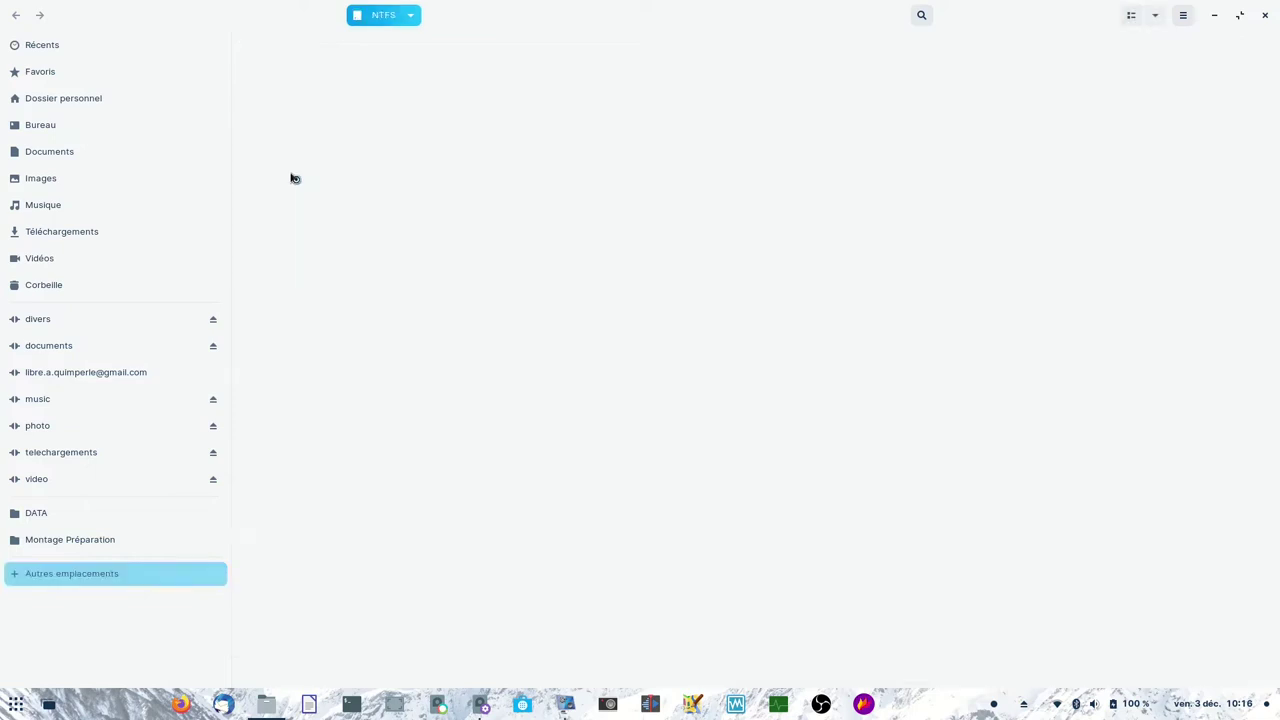
right_click(690, 250)
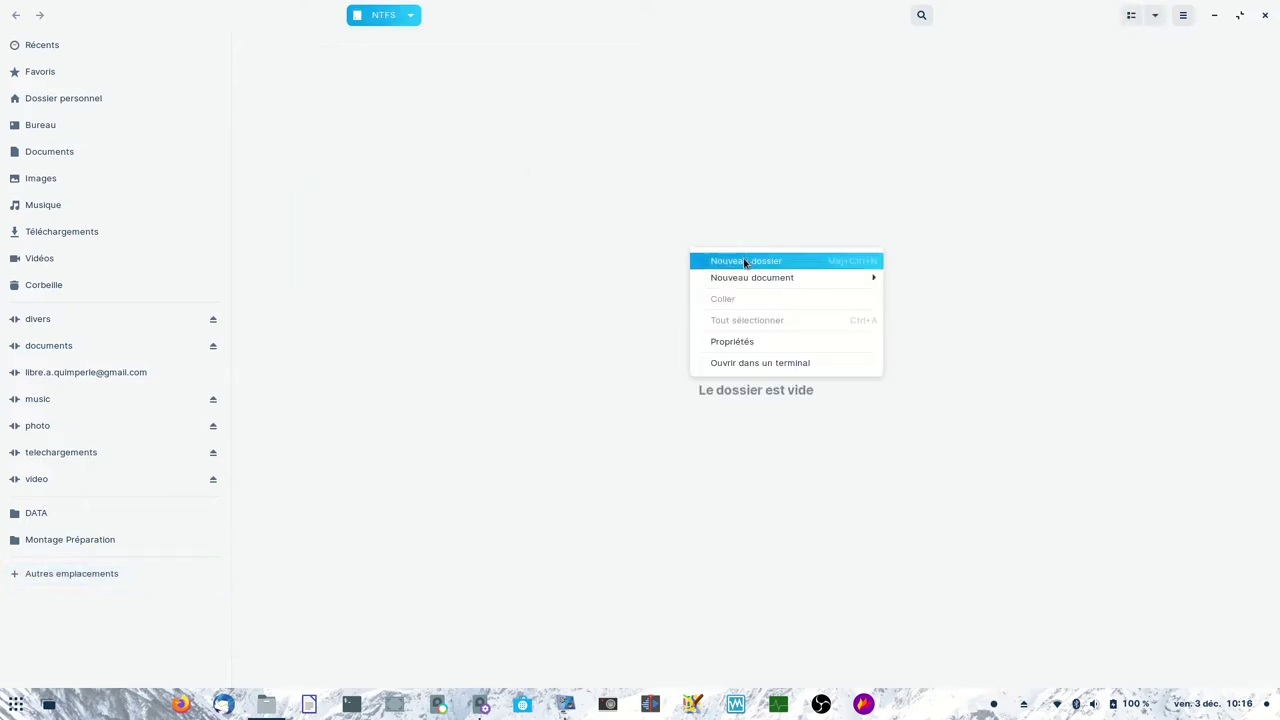
mouse_move(752, 281)
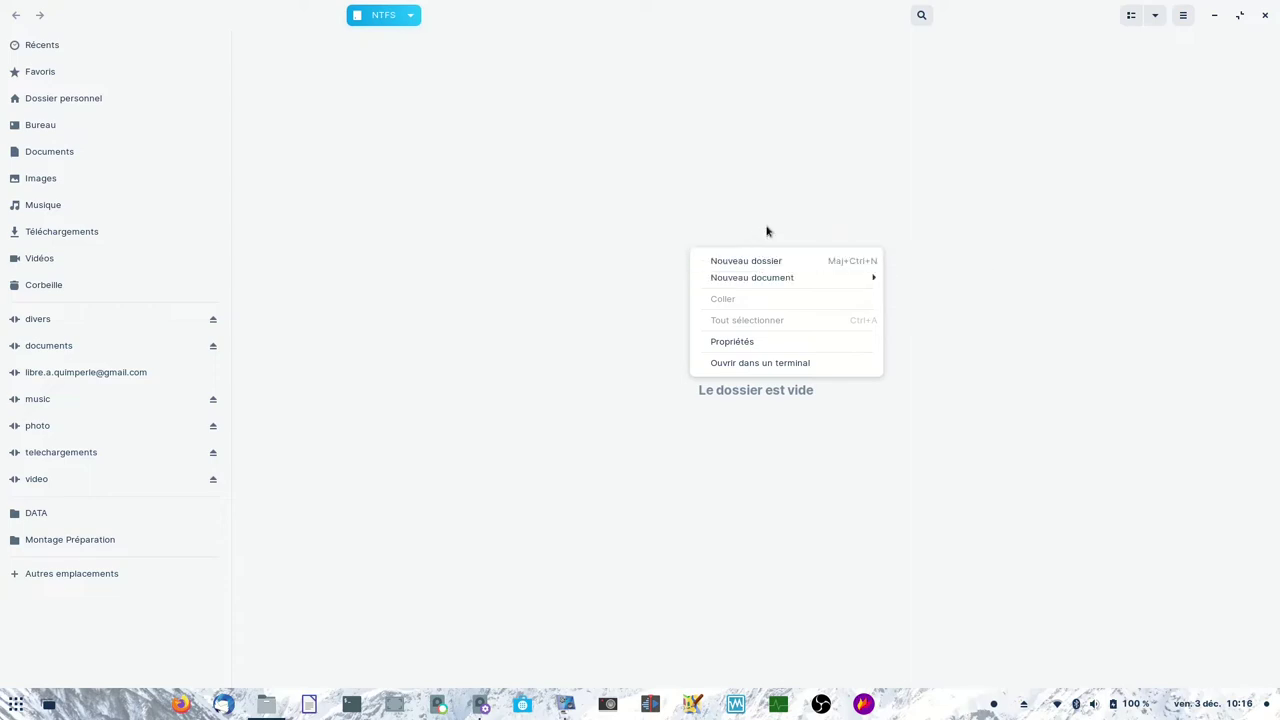
click(845, 196)
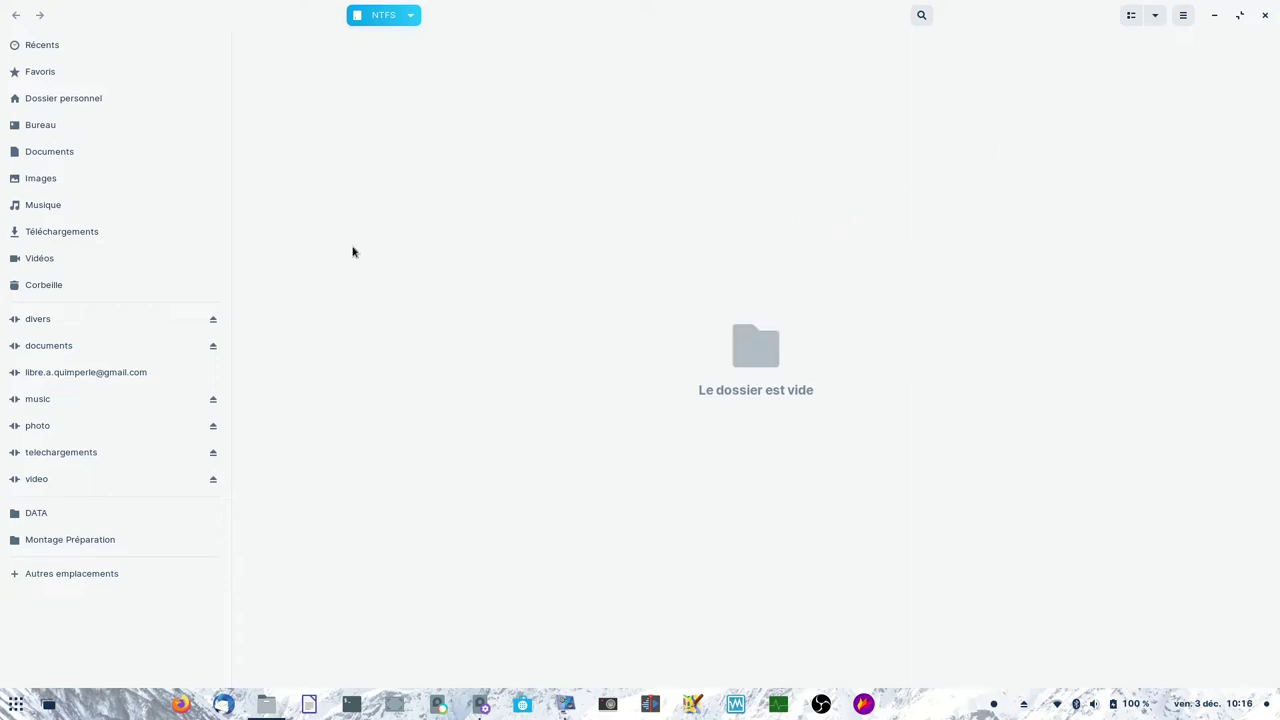
- Open the EXT4 volume from the other locations and check whether its folder and document creation options are available
click(17, 575)
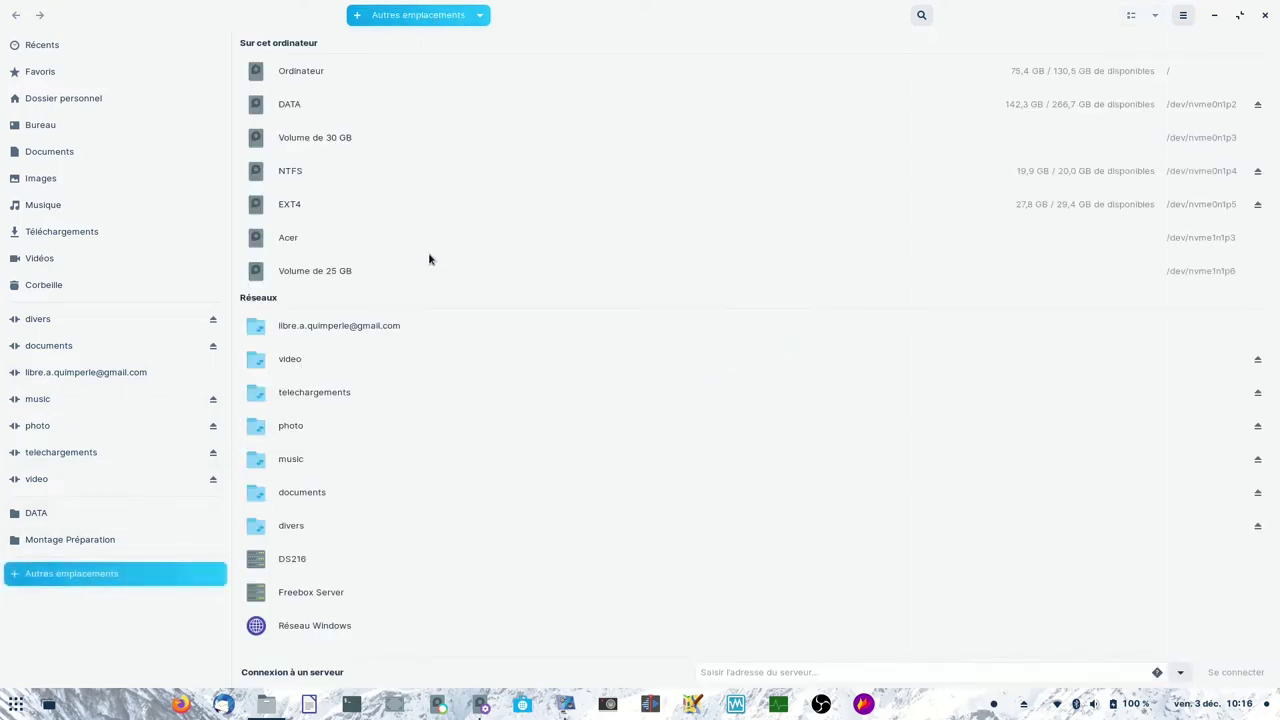
click(287, 204)
right_click(581, 187)
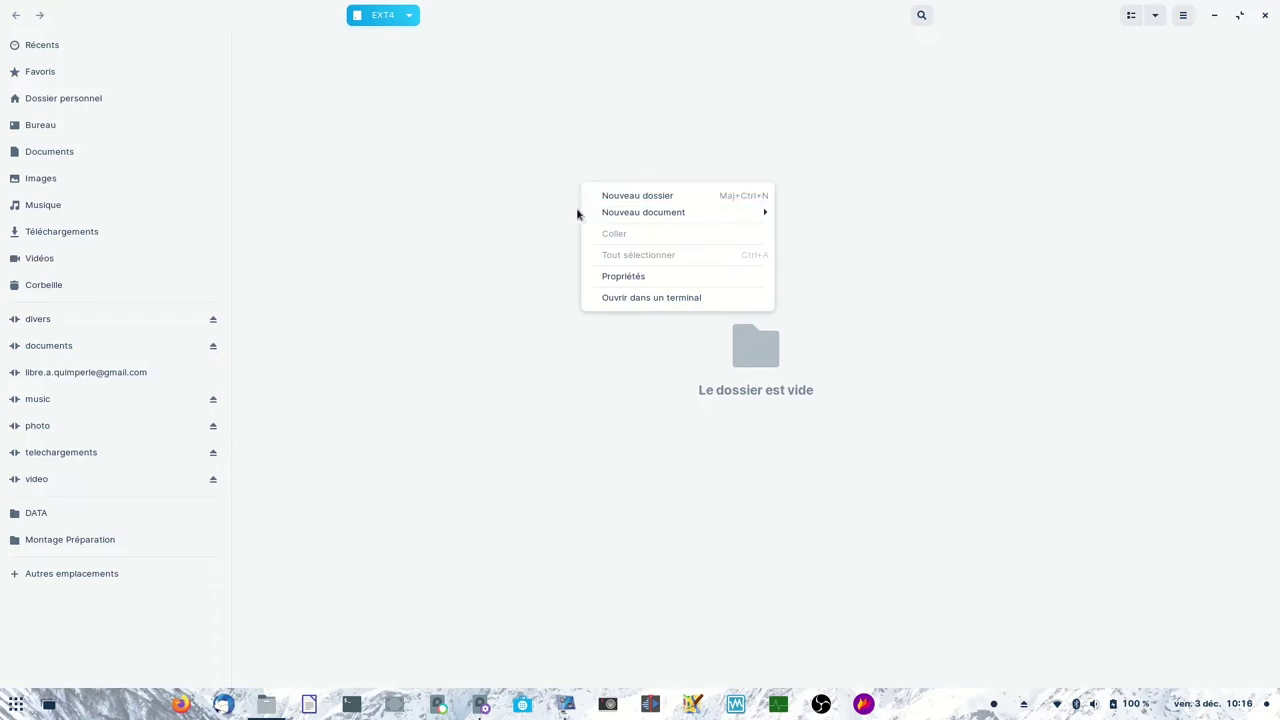
mouse_move(677, 216)
click(1268, 16)
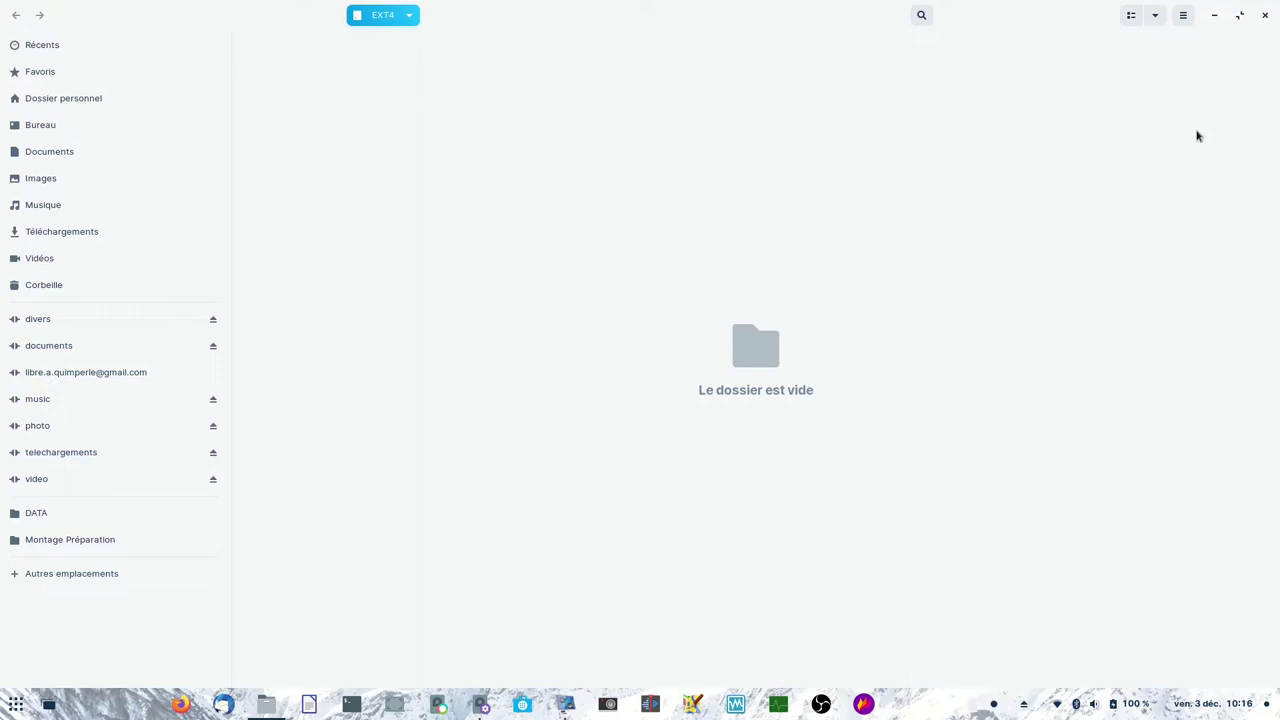
- Close the file manager, launch GParted with the account password, and maximize its window
click(1266, 16)
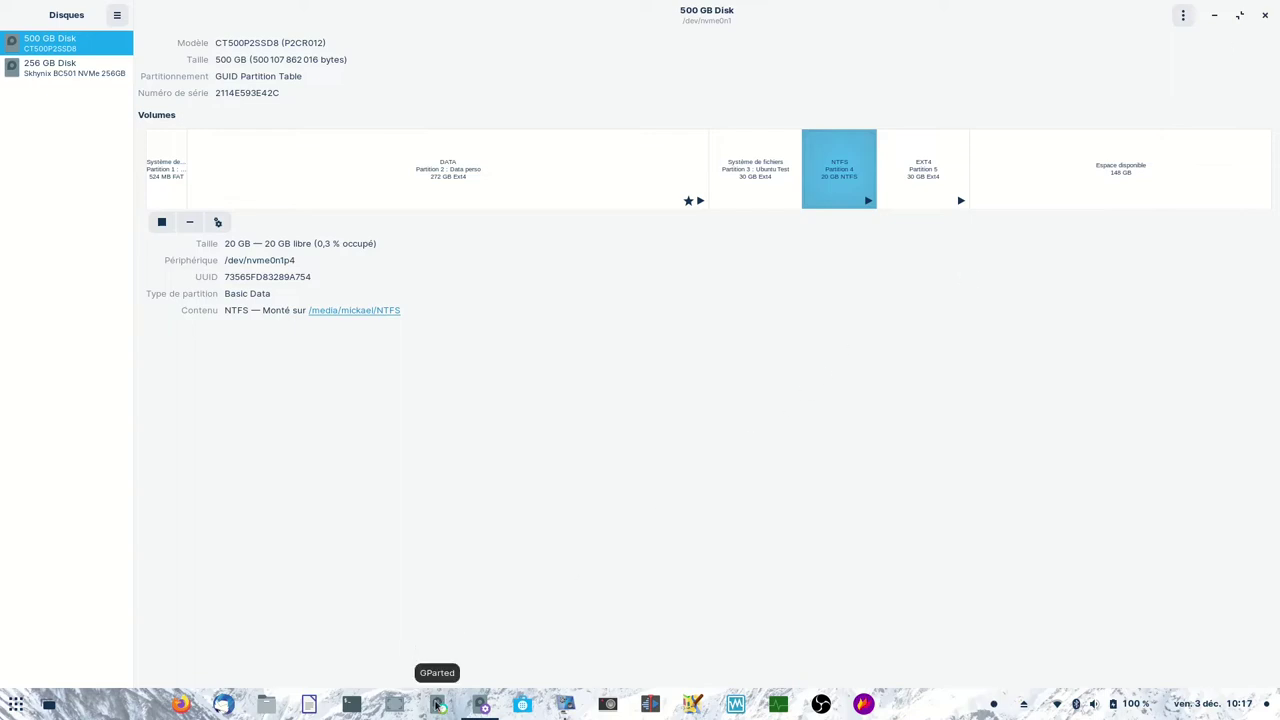
click(440, 705)
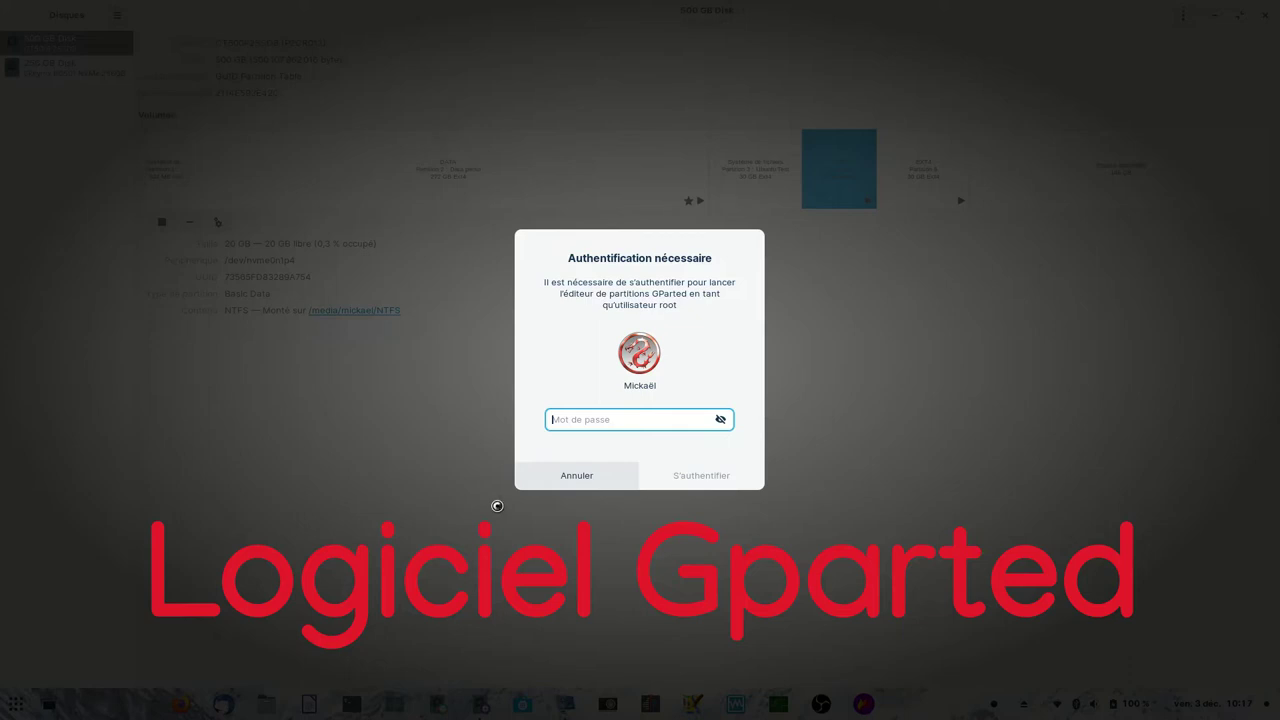
text(m)
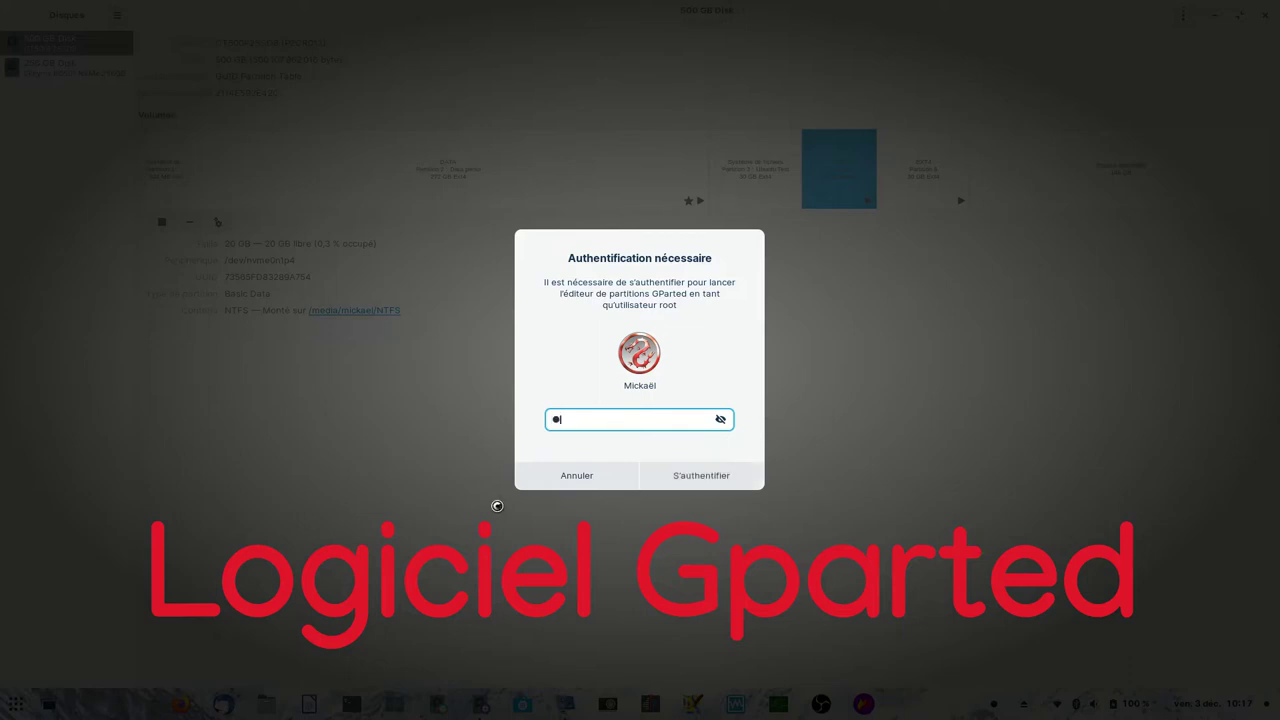
key(Return)
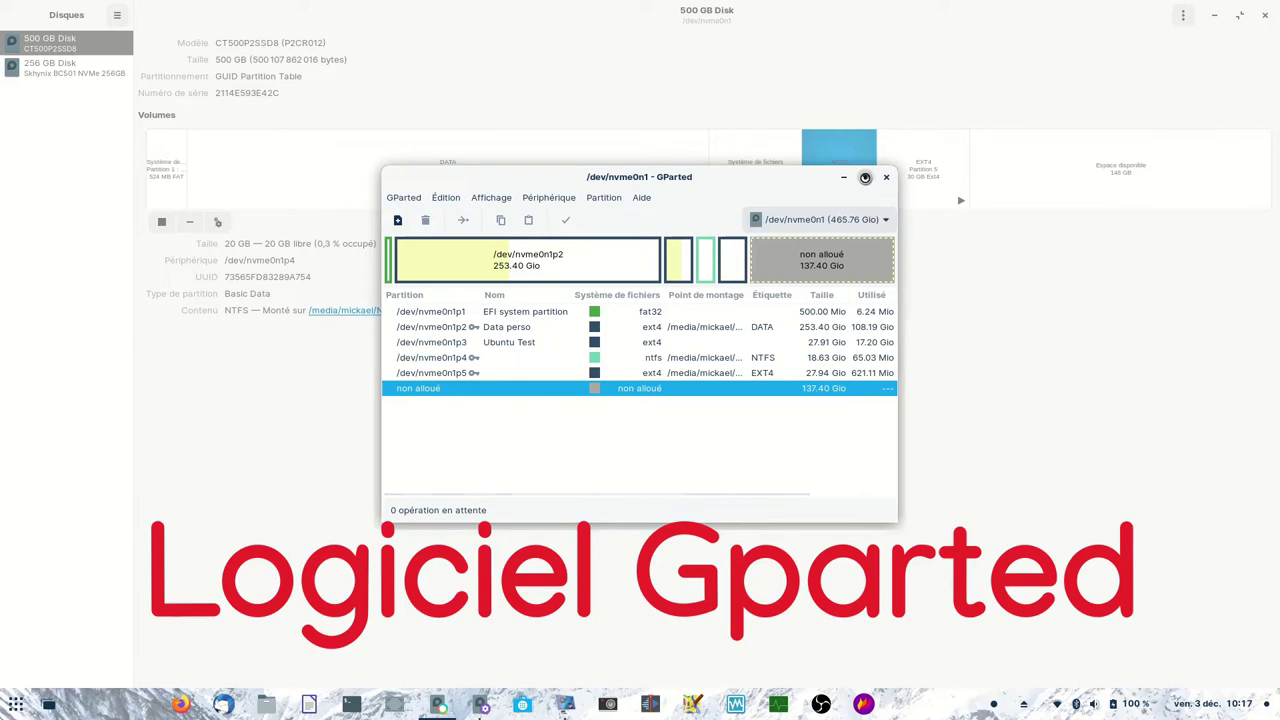
click(865, 178)
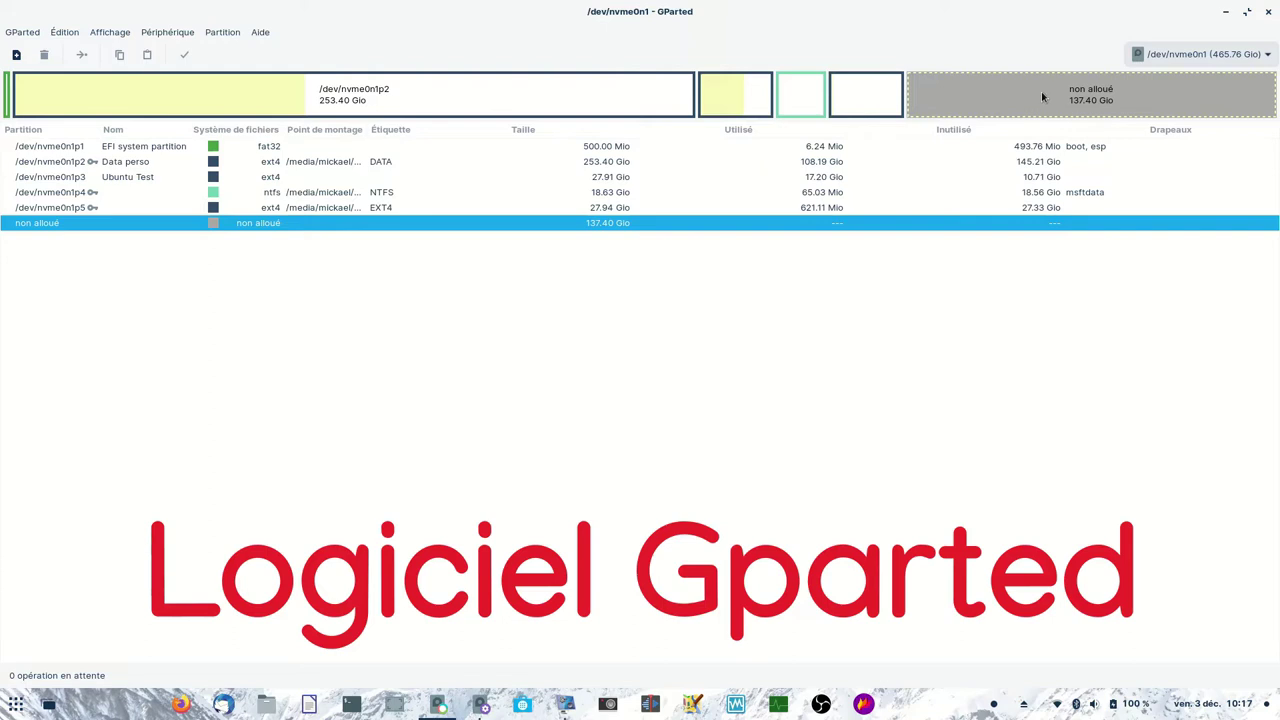
- Add a 4000 MiB primary ext4 partition named EXT4_GP in the unallocated space, without a file system label
right_click(1008, 96)
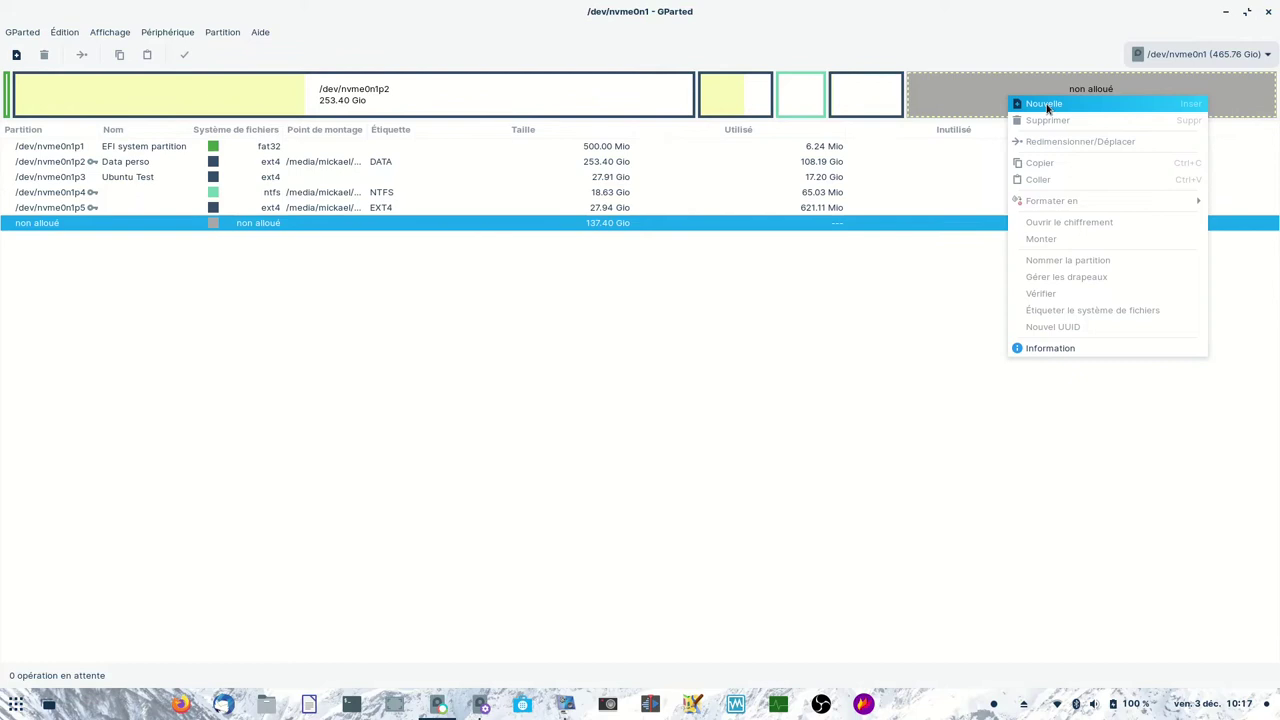
click(1044, 104)
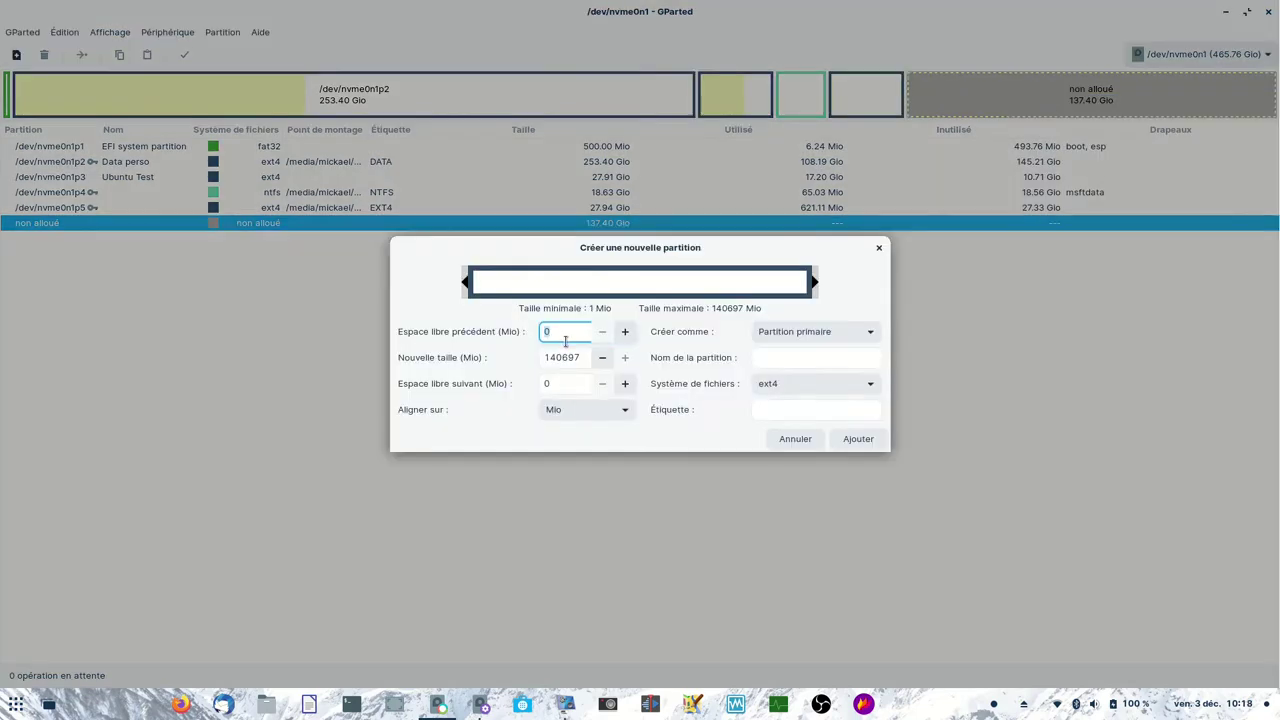
drag(578, 357, 535, 358)
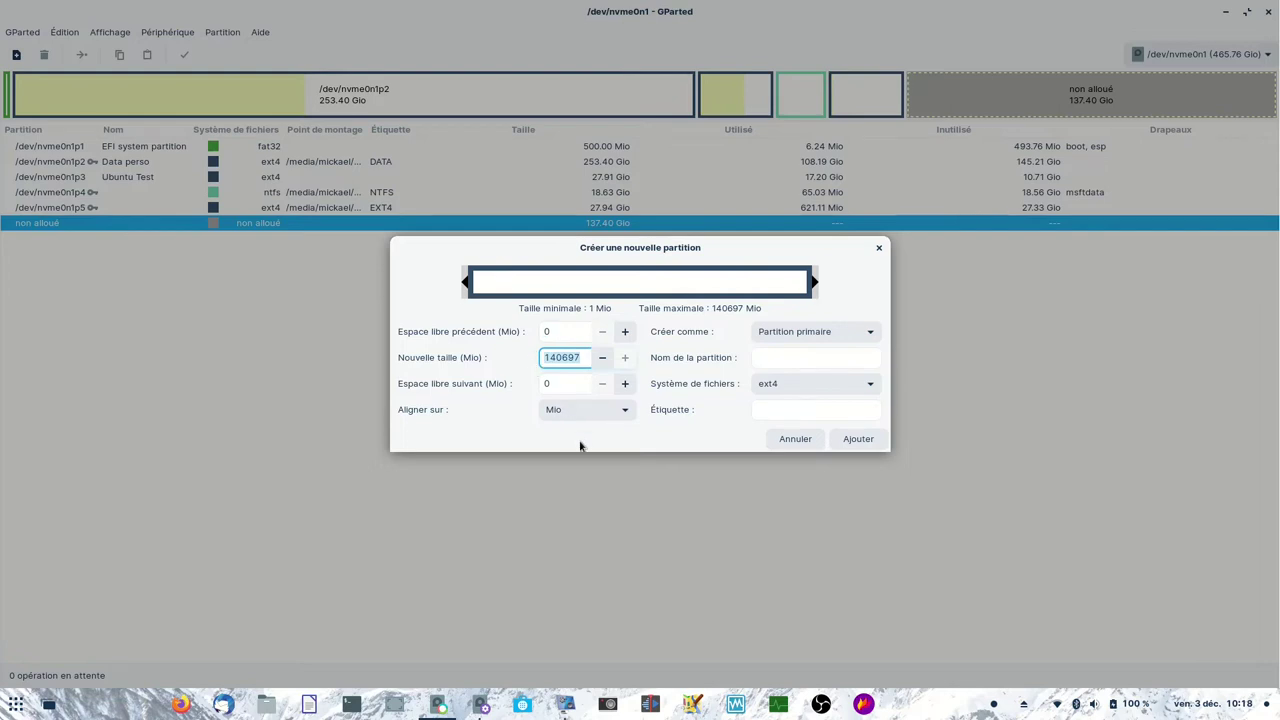
text(40000)
key(BackSpace)
click(801, 360)
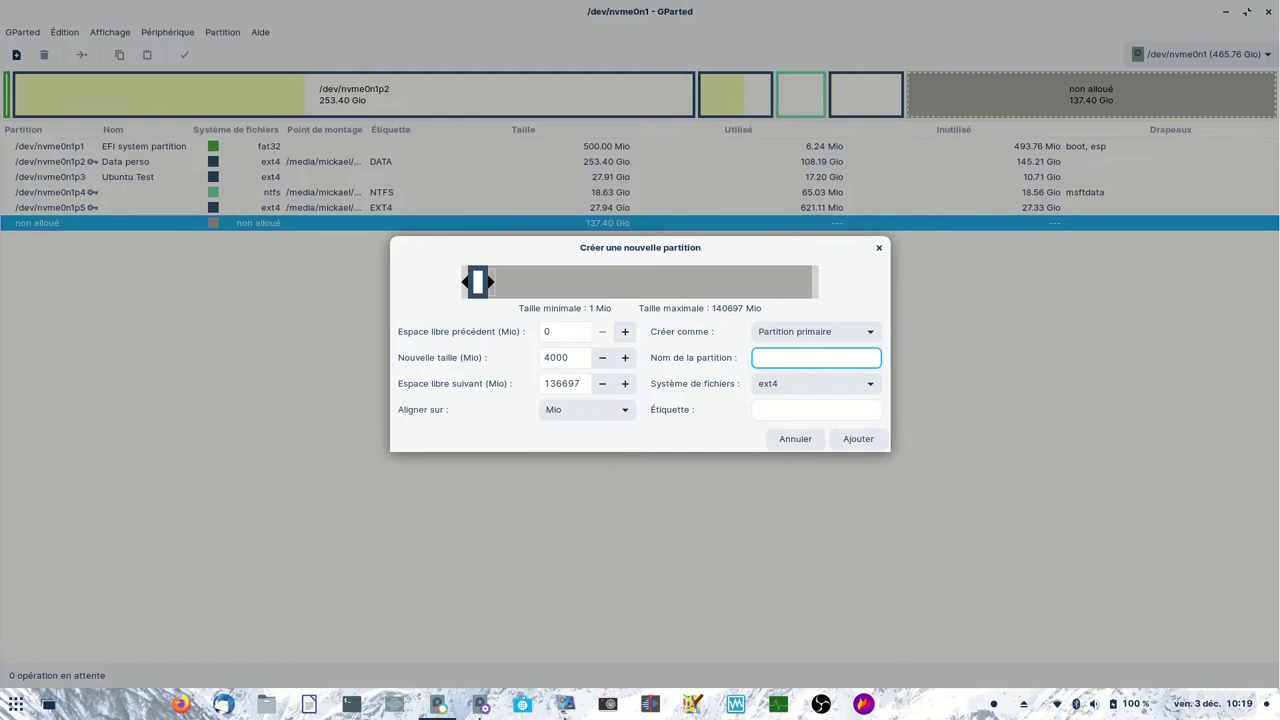
text(EXT4_GP)
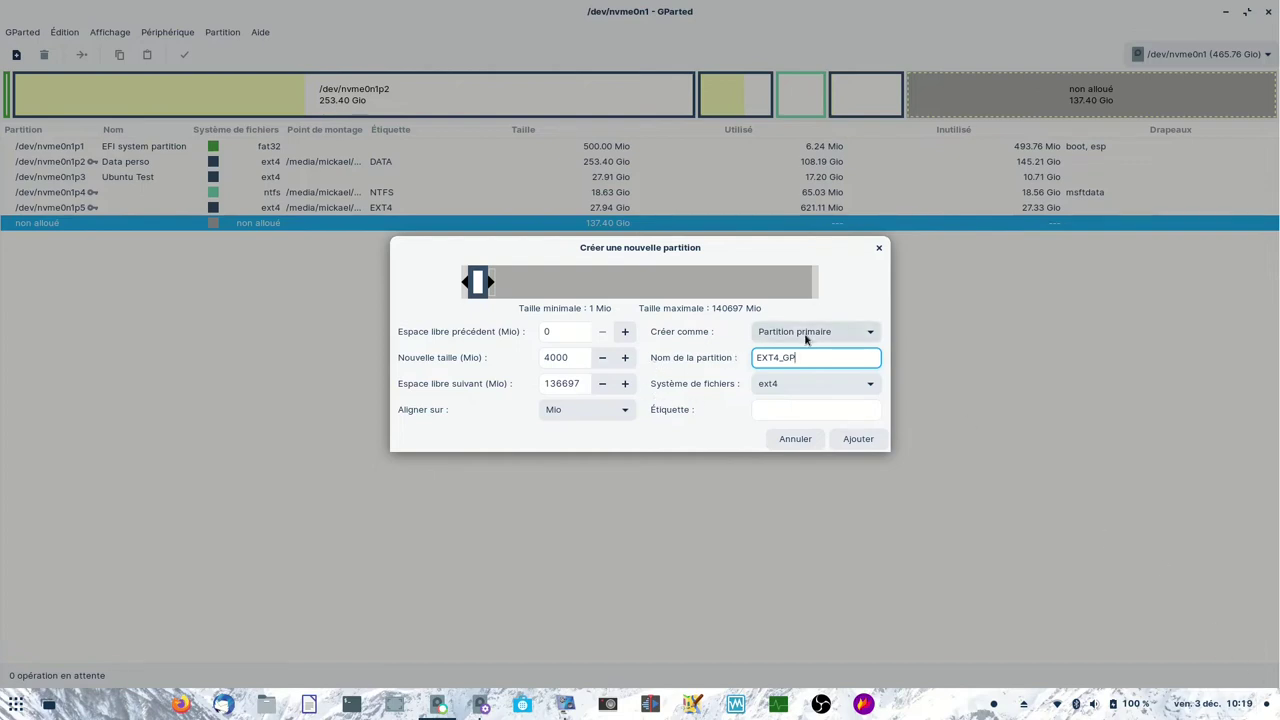
click(858, 440)
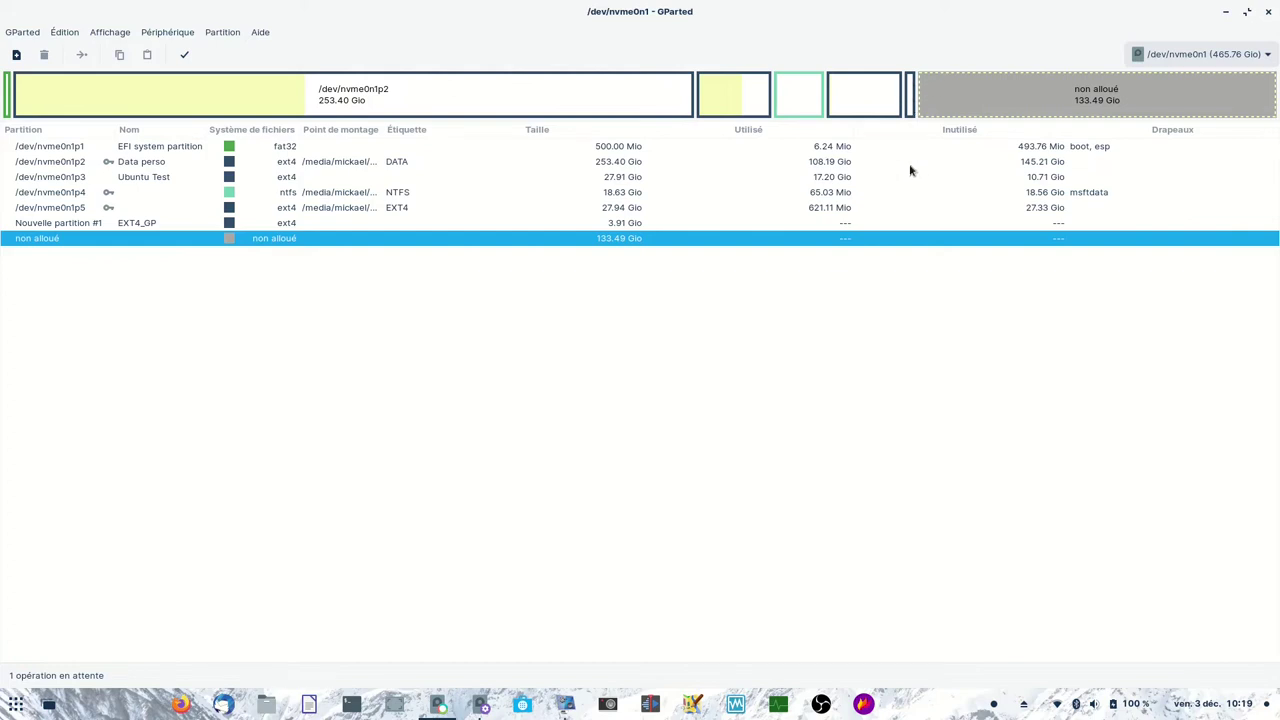
- Apply the pending partition creation to the disk and close the operation report
click(184, 56)
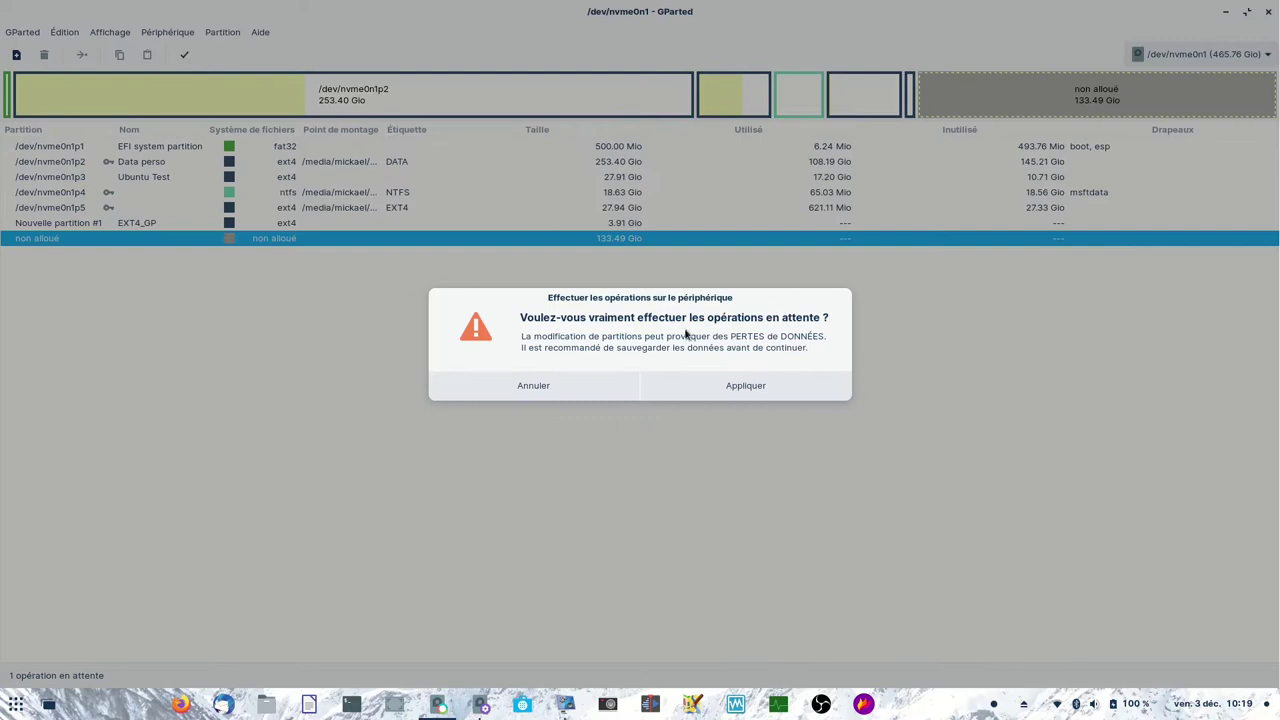
click(747, 390)
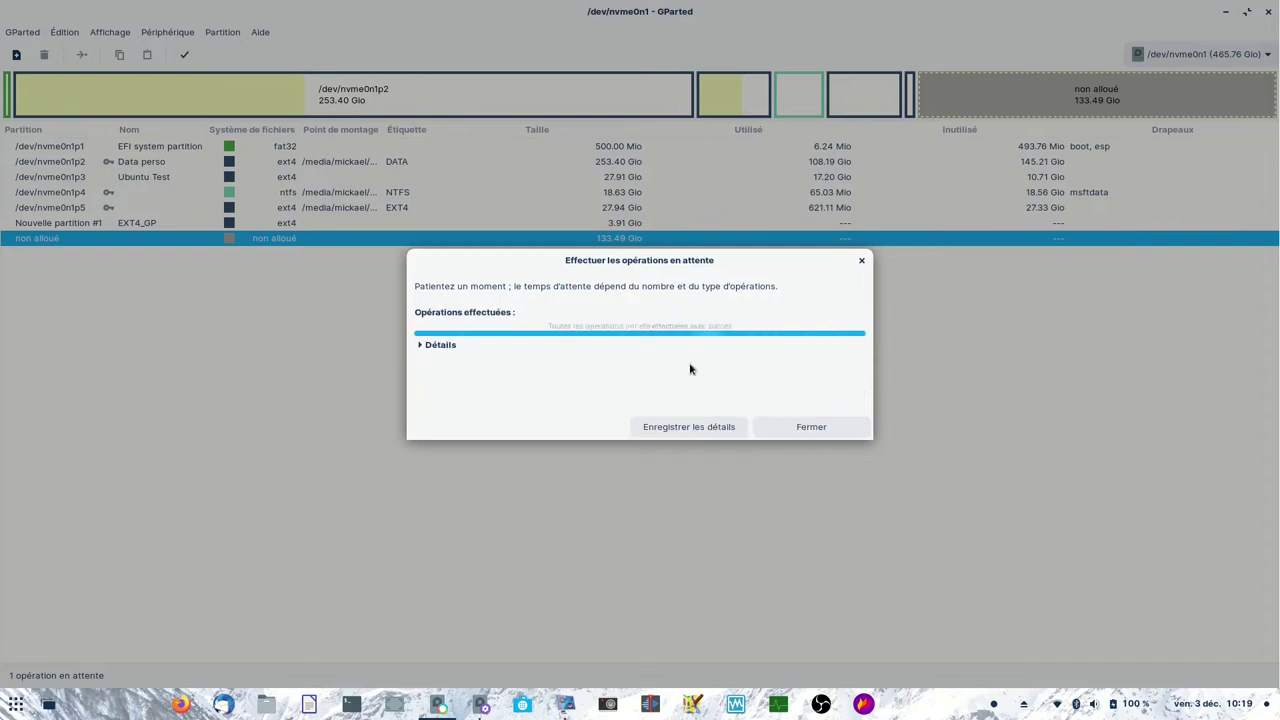
click(815, 432)
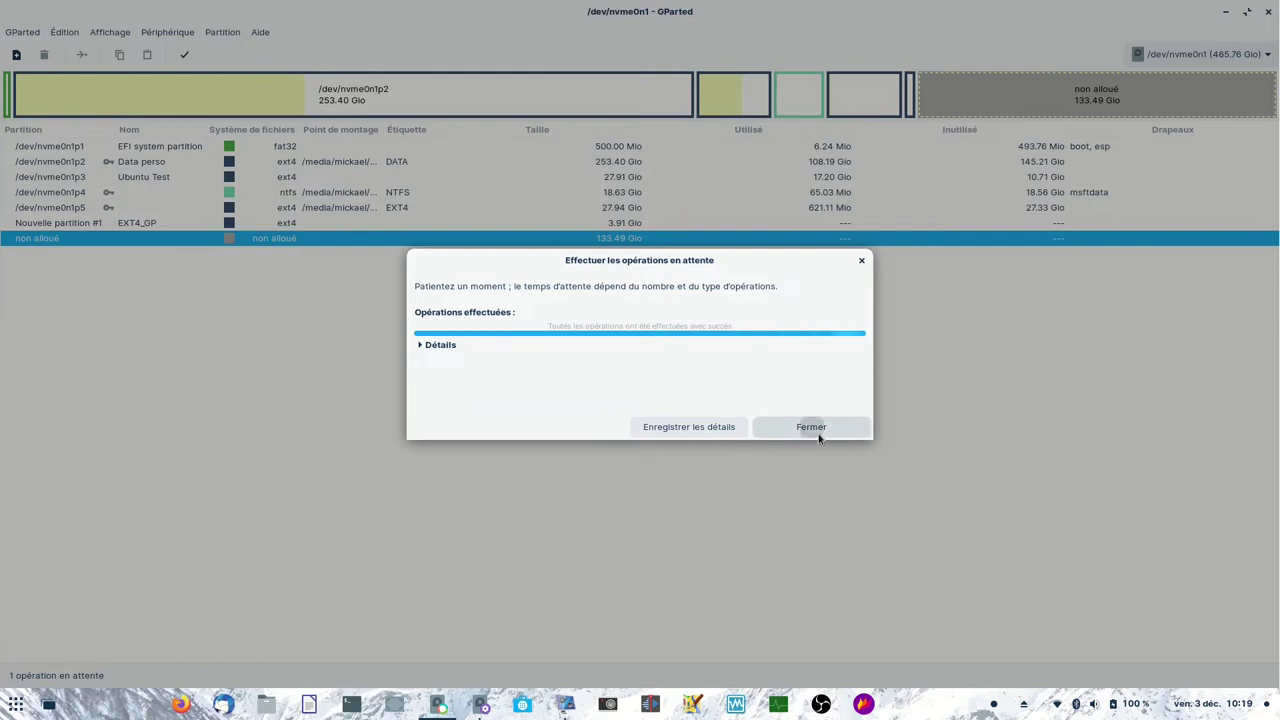
- Select the new EXT4_GP partition and widen the mount point column to fit the full paths
click(911, 97)
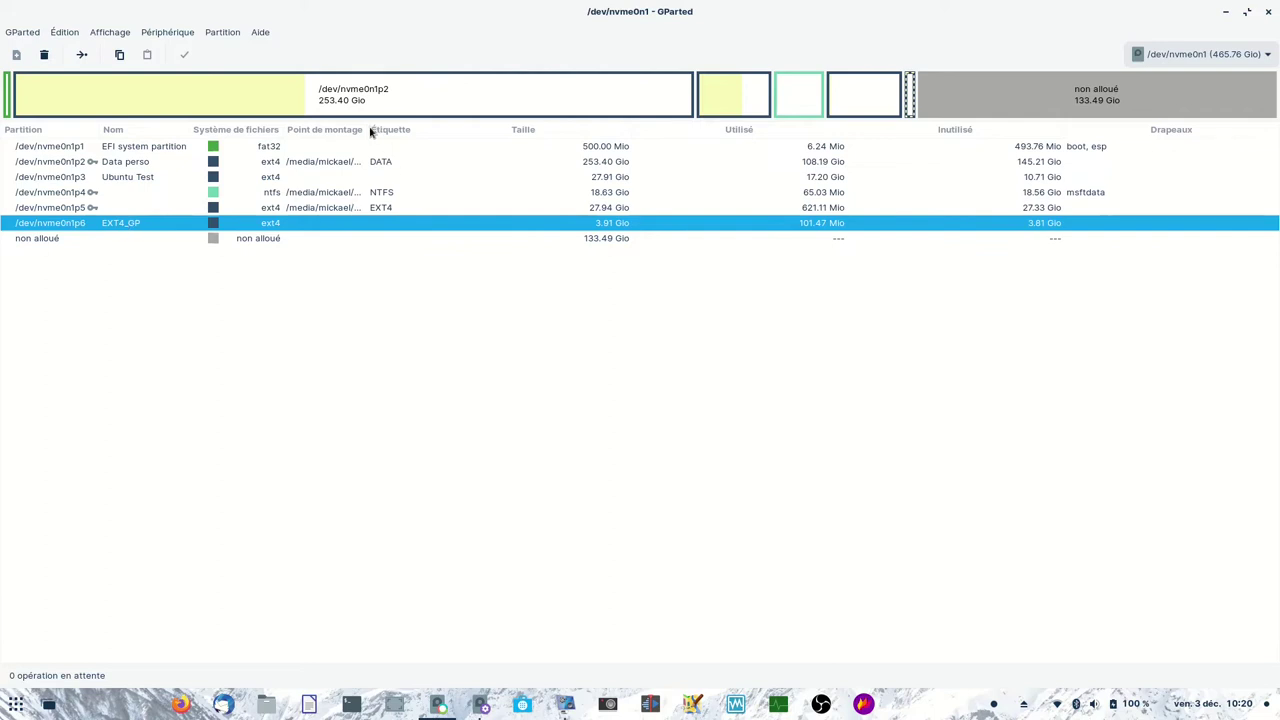
drag(366, 129, 406, 130)
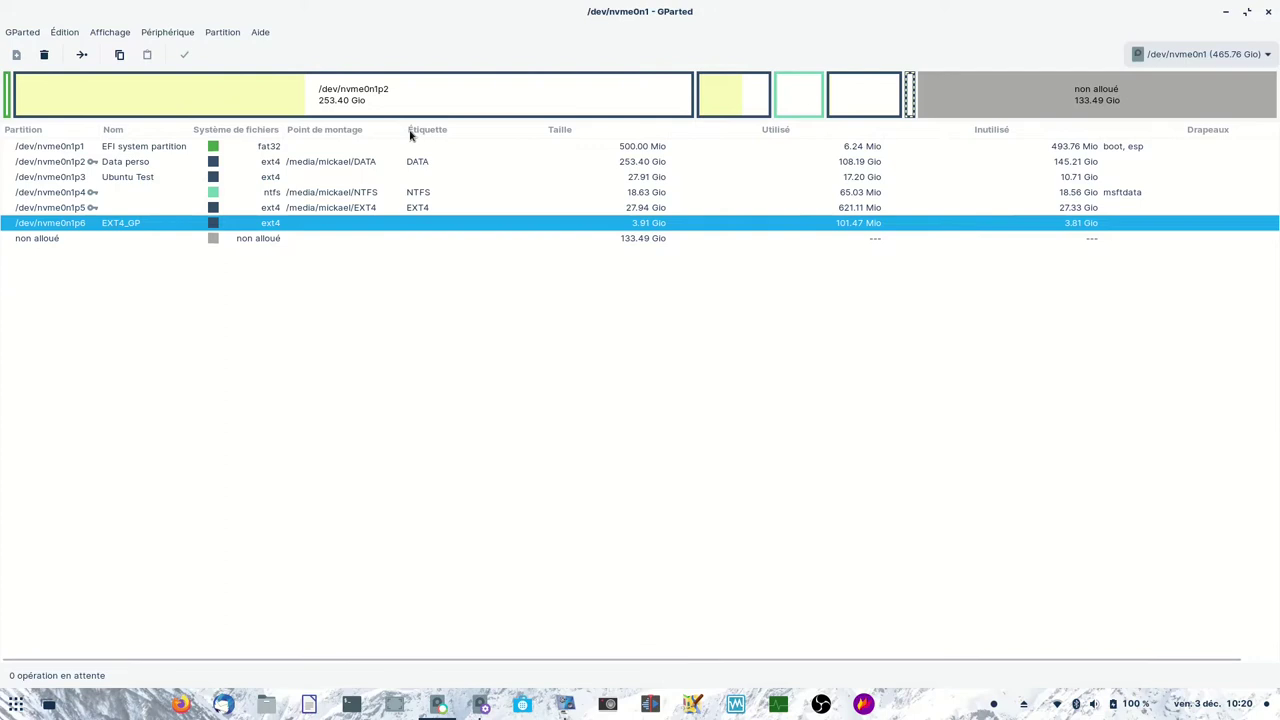
drag(405, 129, 488, 130)
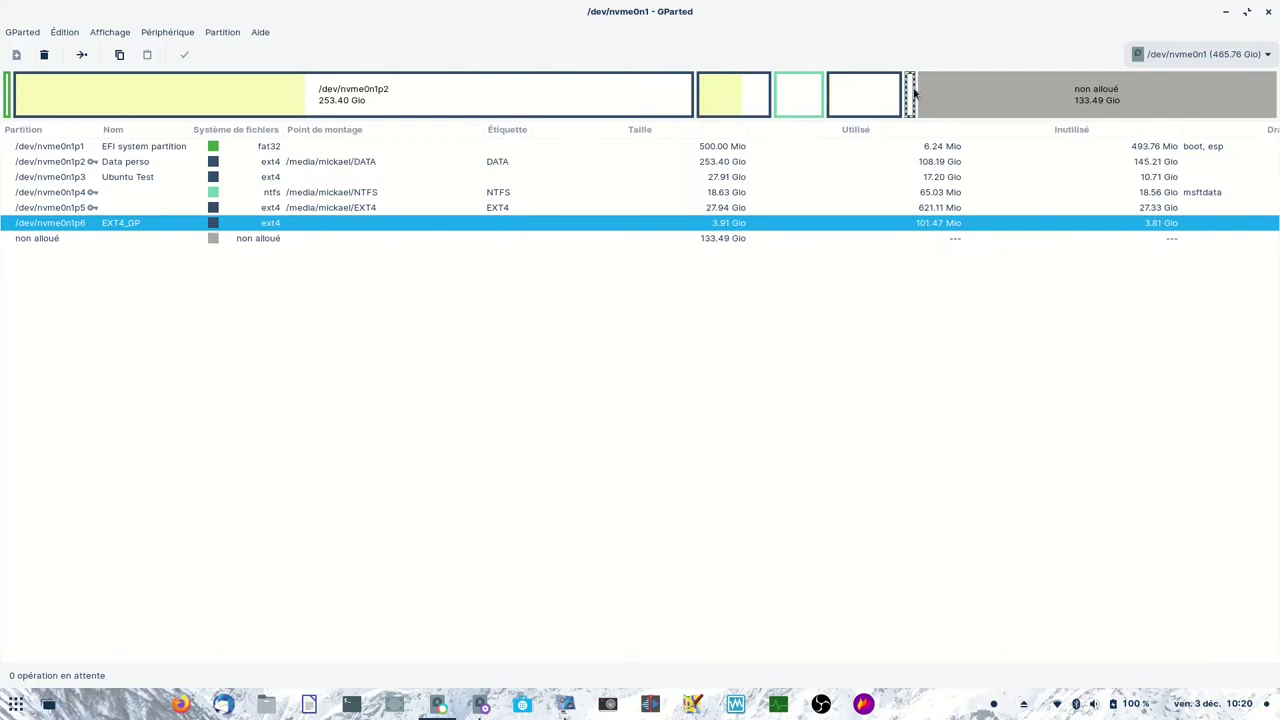
- Switch to Disques and mount the new 4.2 GB Ext4 partition
click(481, 704)
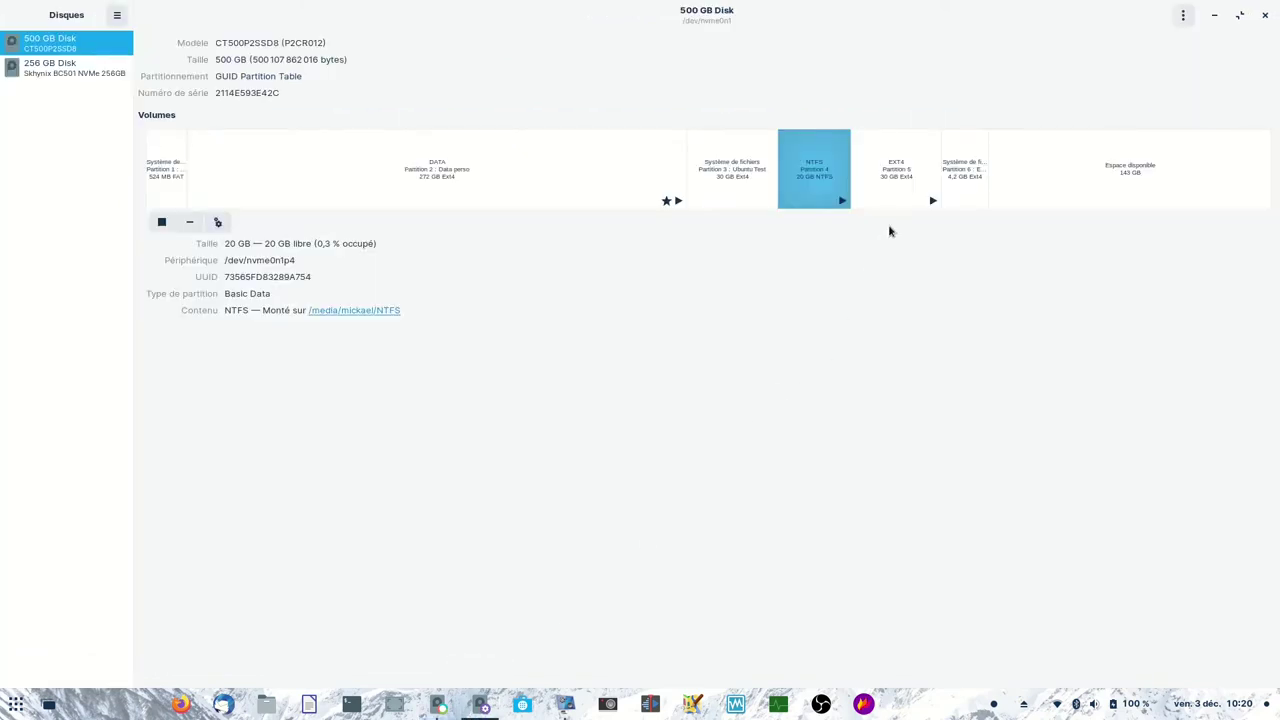
click(966, 170)
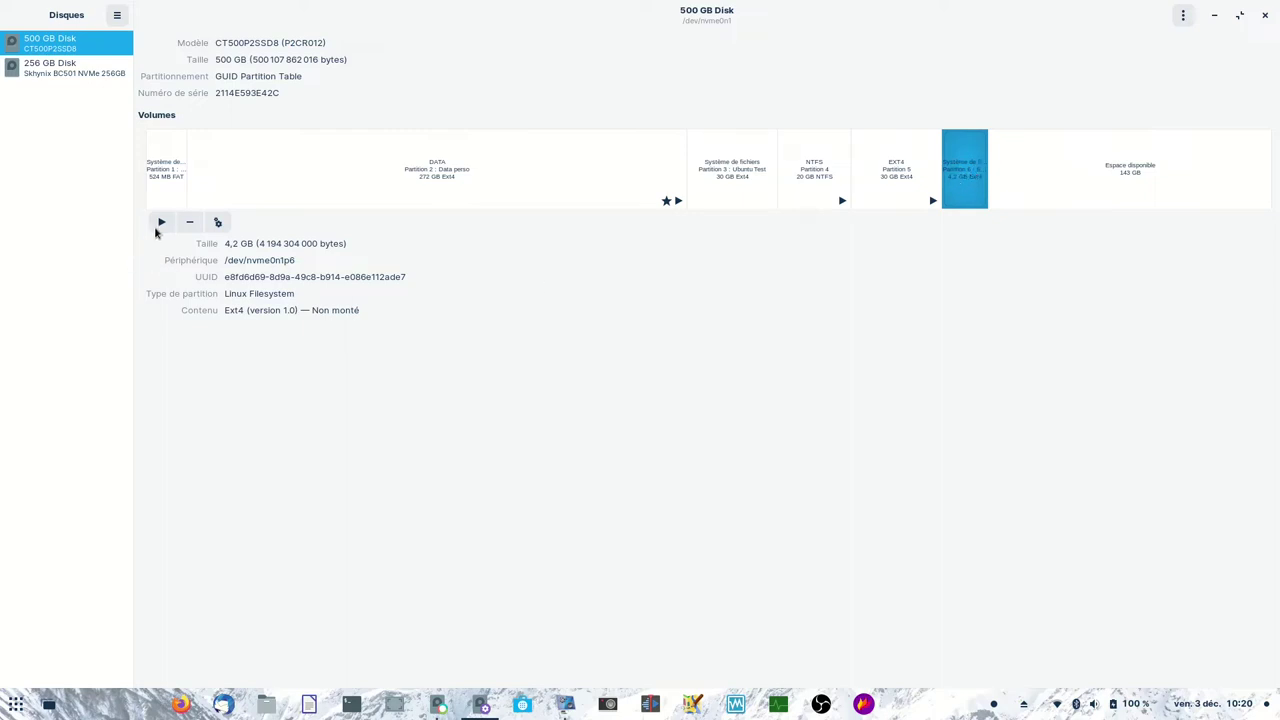
click(161, 223)
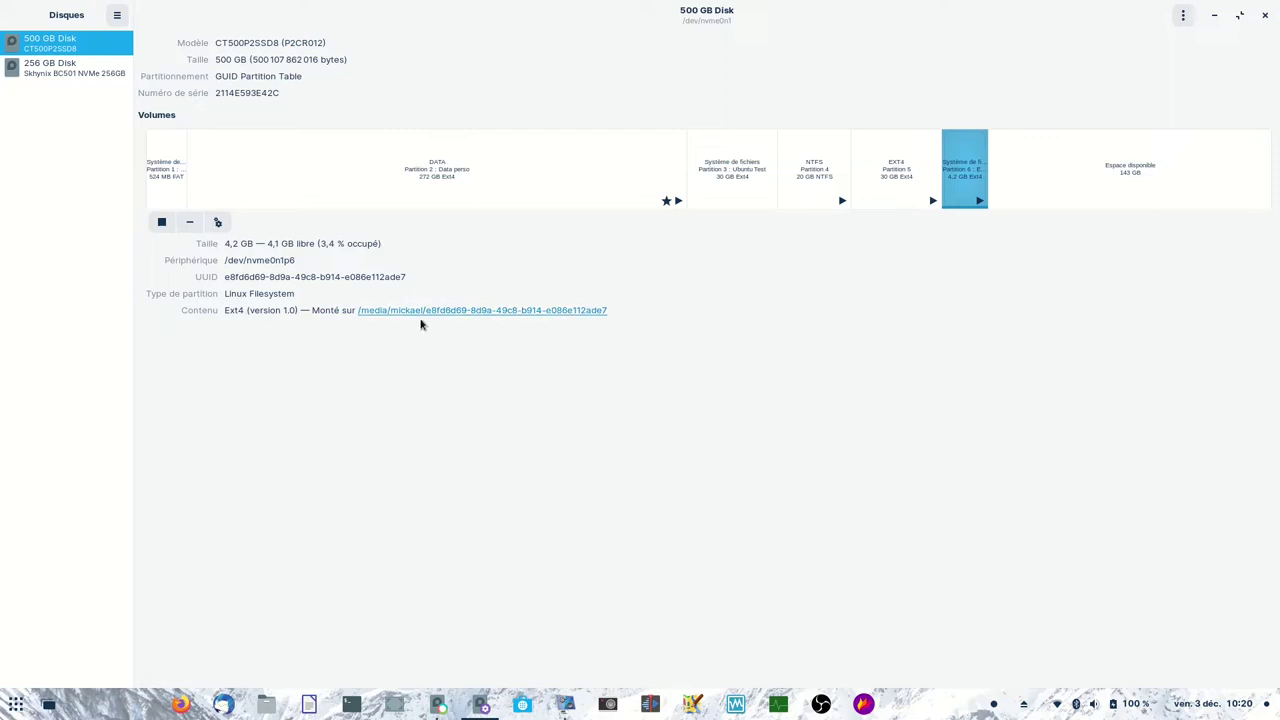
- Highlight the new partition's UUID and compare it with the volume name shown in the other locations of Fichiers
drag(225, 277, 414, 280)
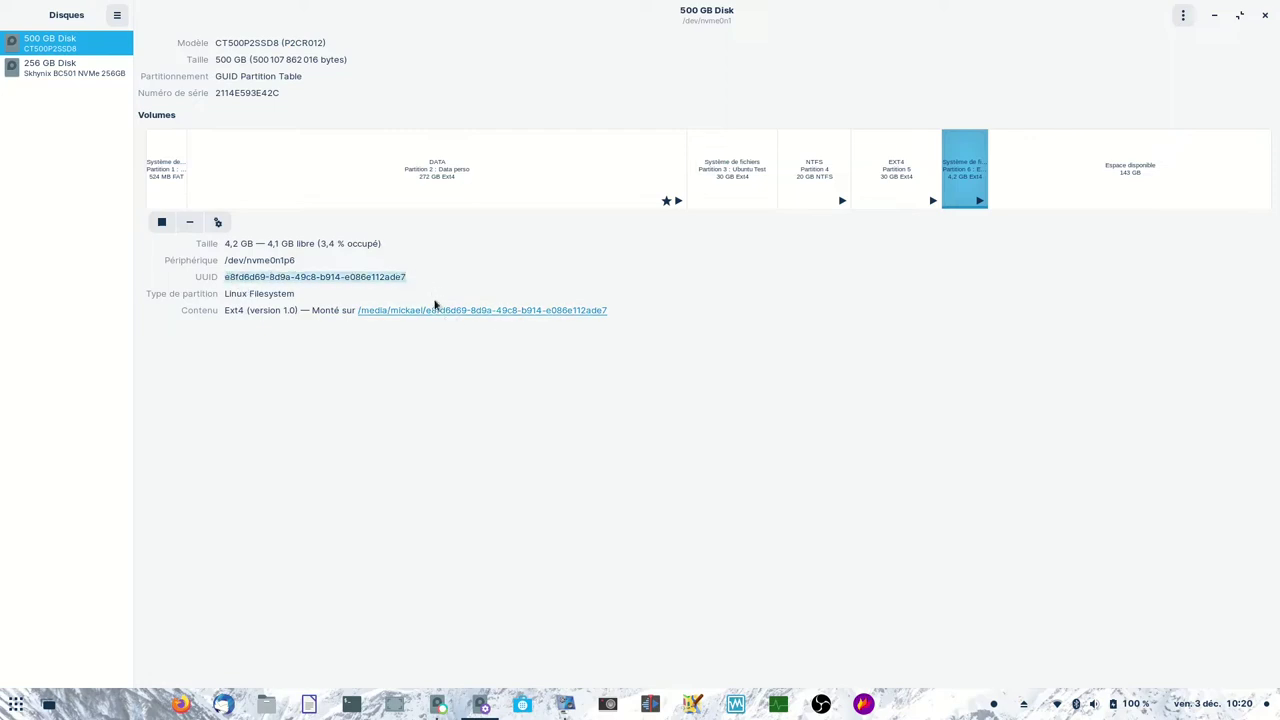
click(265, 705)
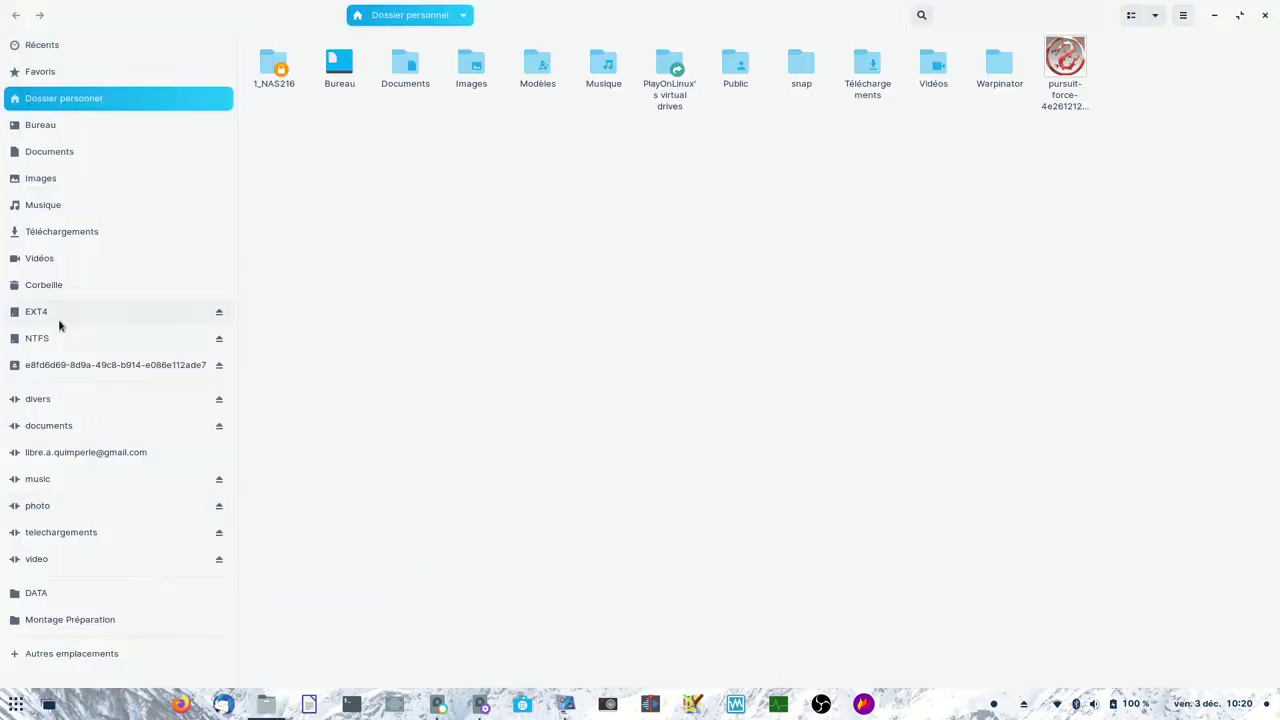
click(18, 657)
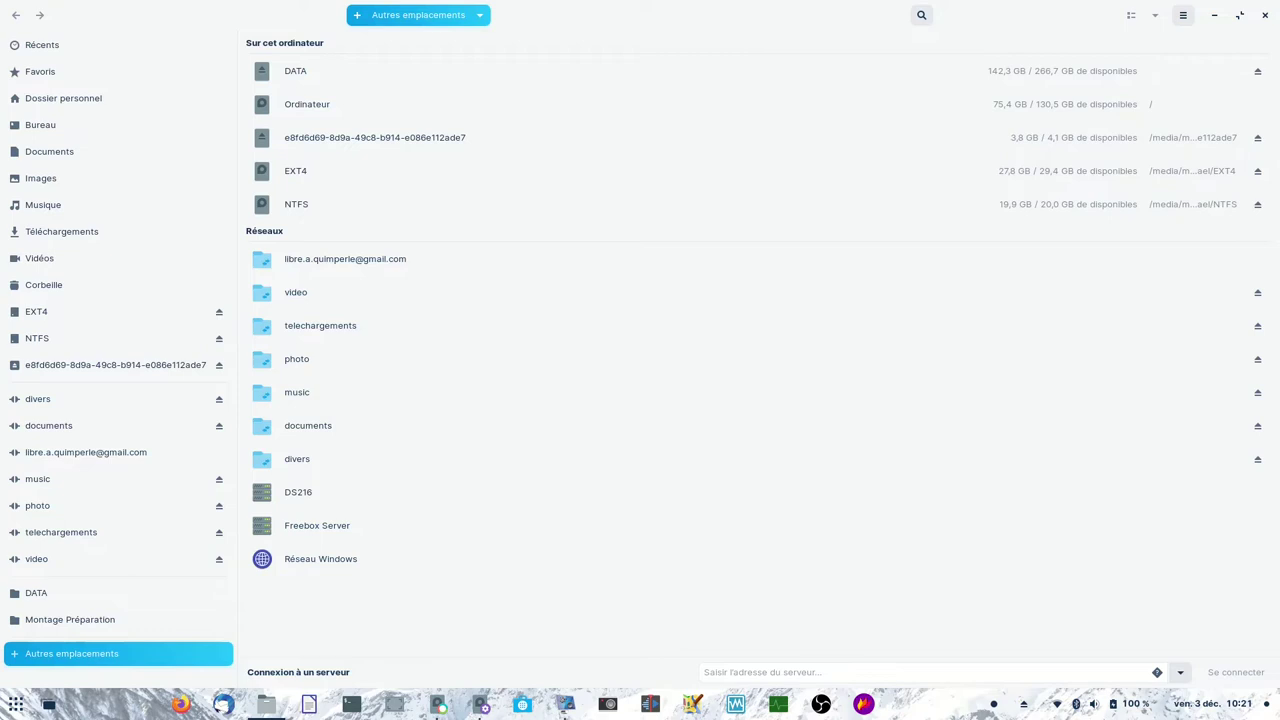
click(1265, 15)
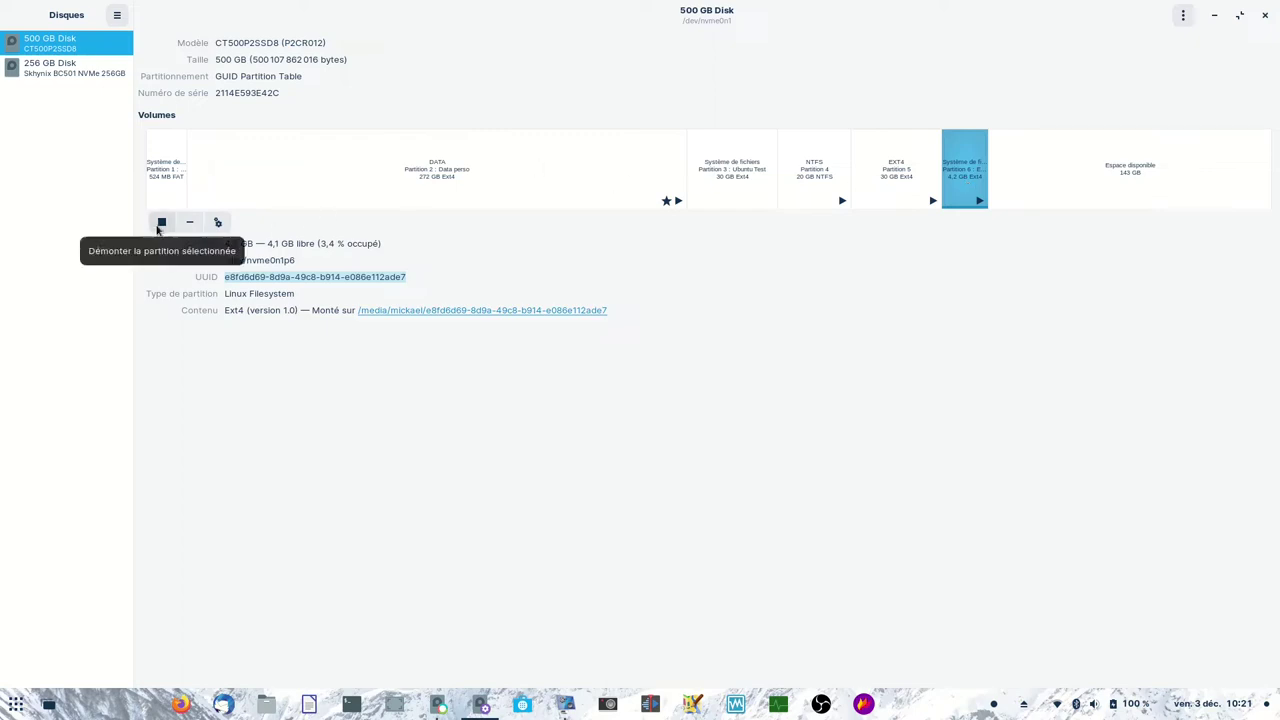
- Unmount the 4.2 GB partition in Disques and switch to GParted to check whether EXT4_GP's file system can be labelled
click(160, 223)
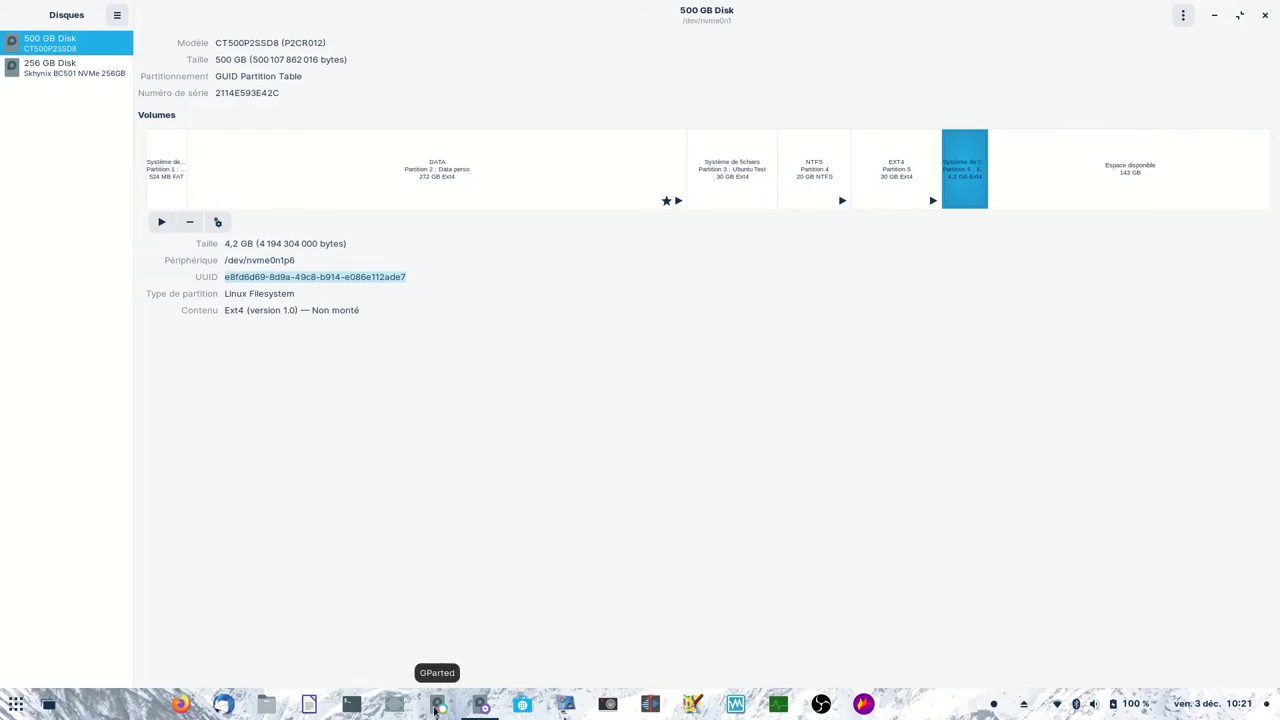
click(436, 706)
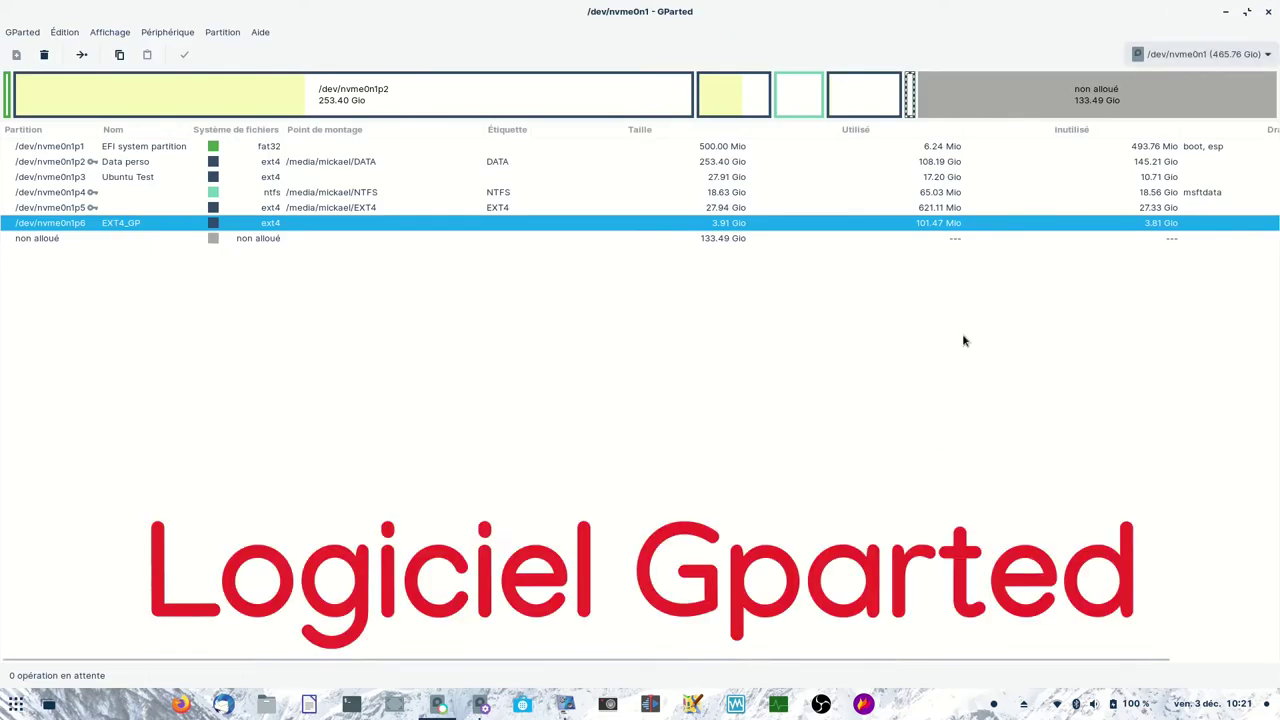
right_click(910, 100)
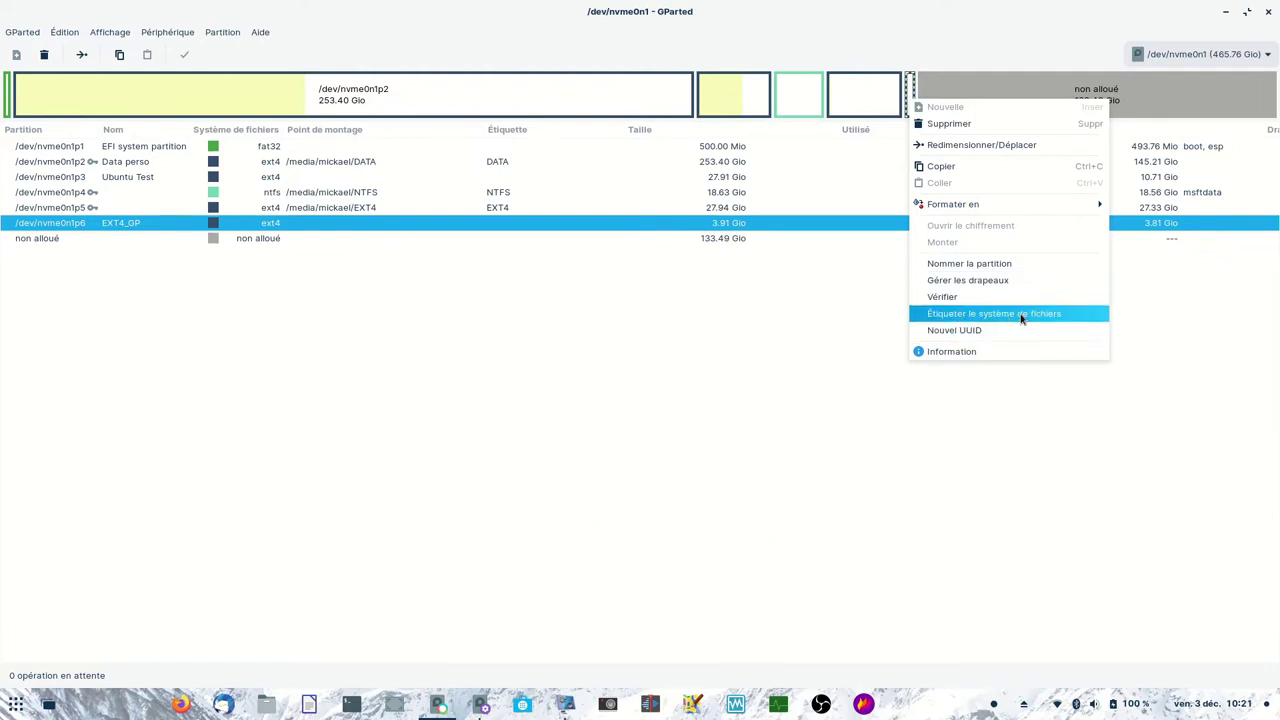
- Switch back to Disques and mount the 4.2 GB Ext4 partition again
click(482, 705)
click(482, 705)
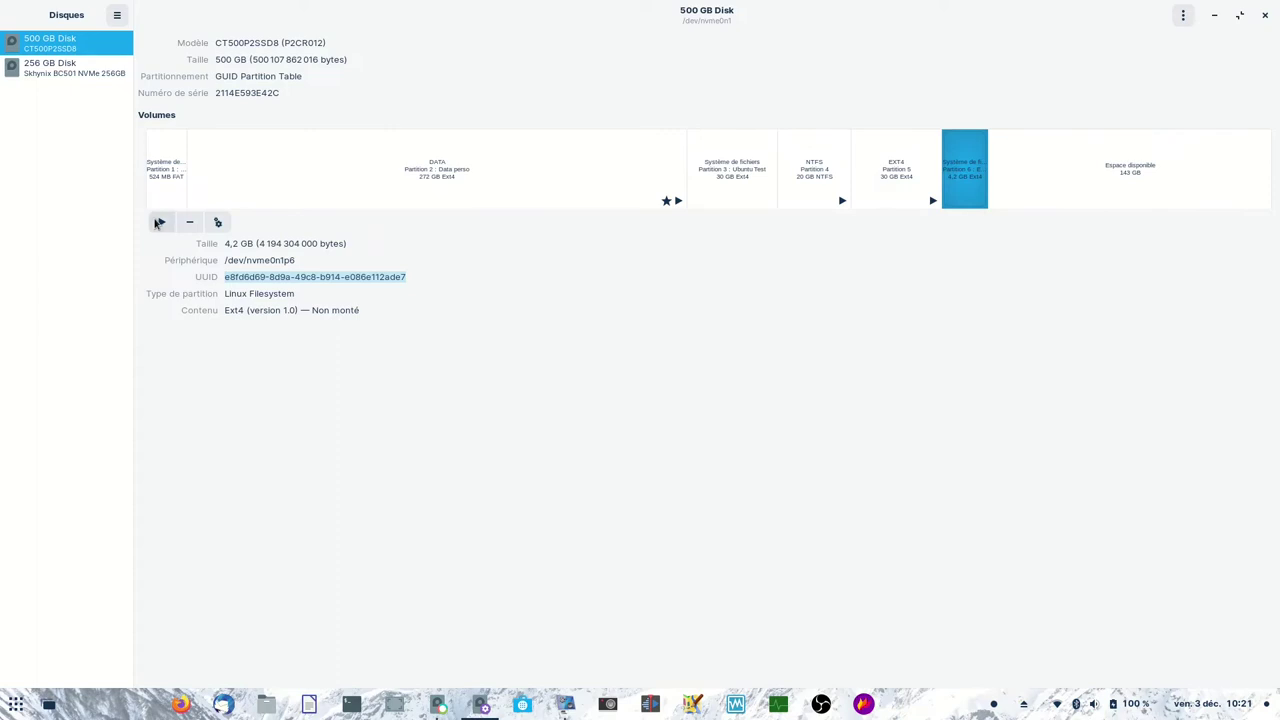
click(161, 222)
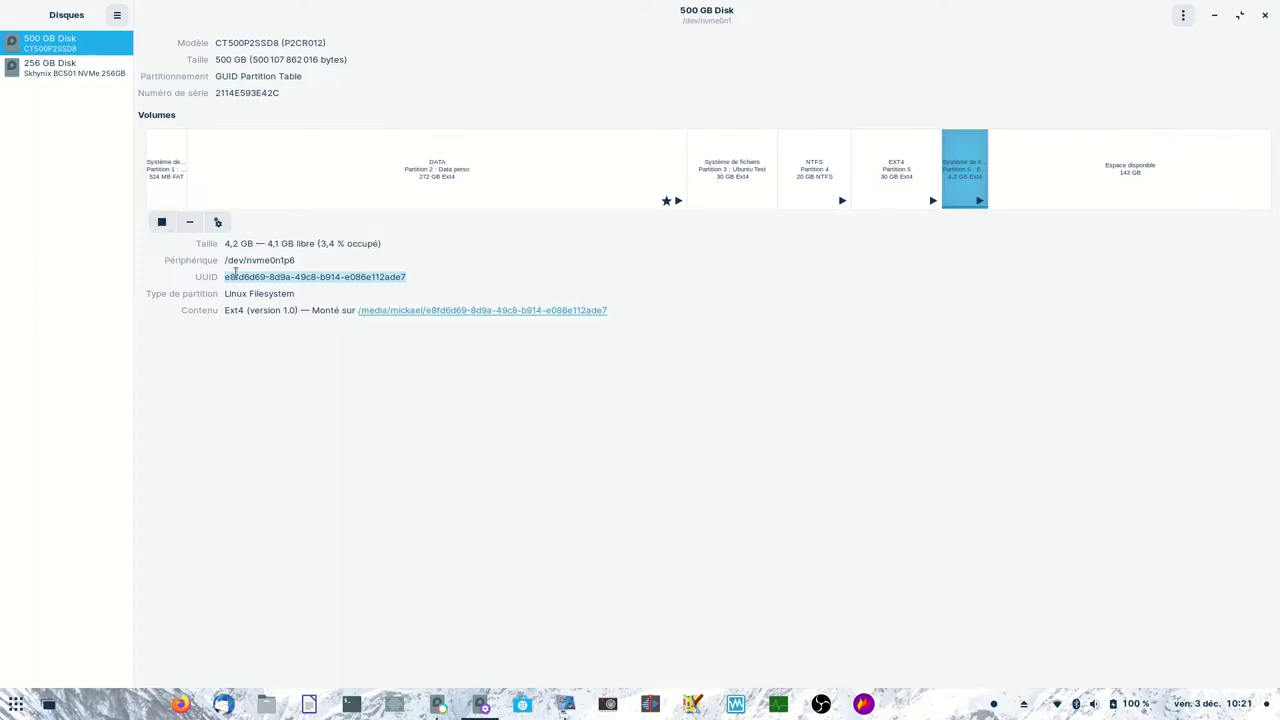
- Switch to GParted, refresh the devices, and check which actions are available for the mounted EXT4_GP partition
click(440, 706)
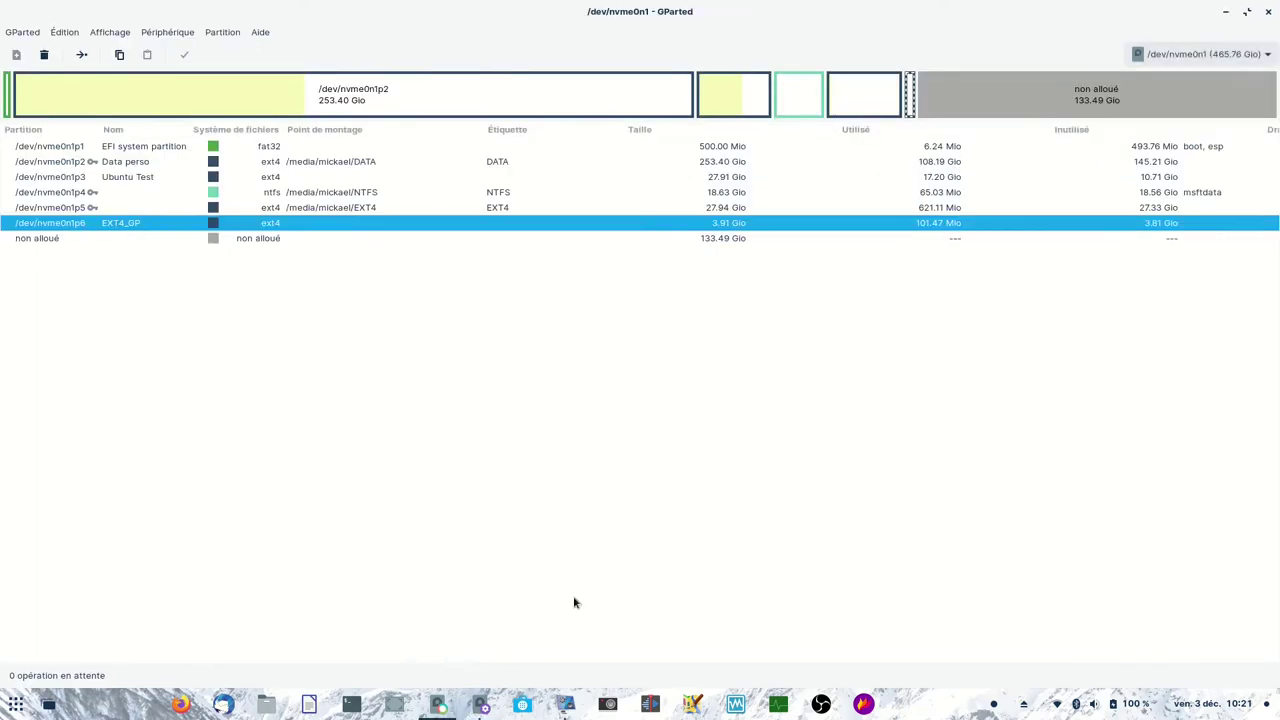
right_click(912, 103)
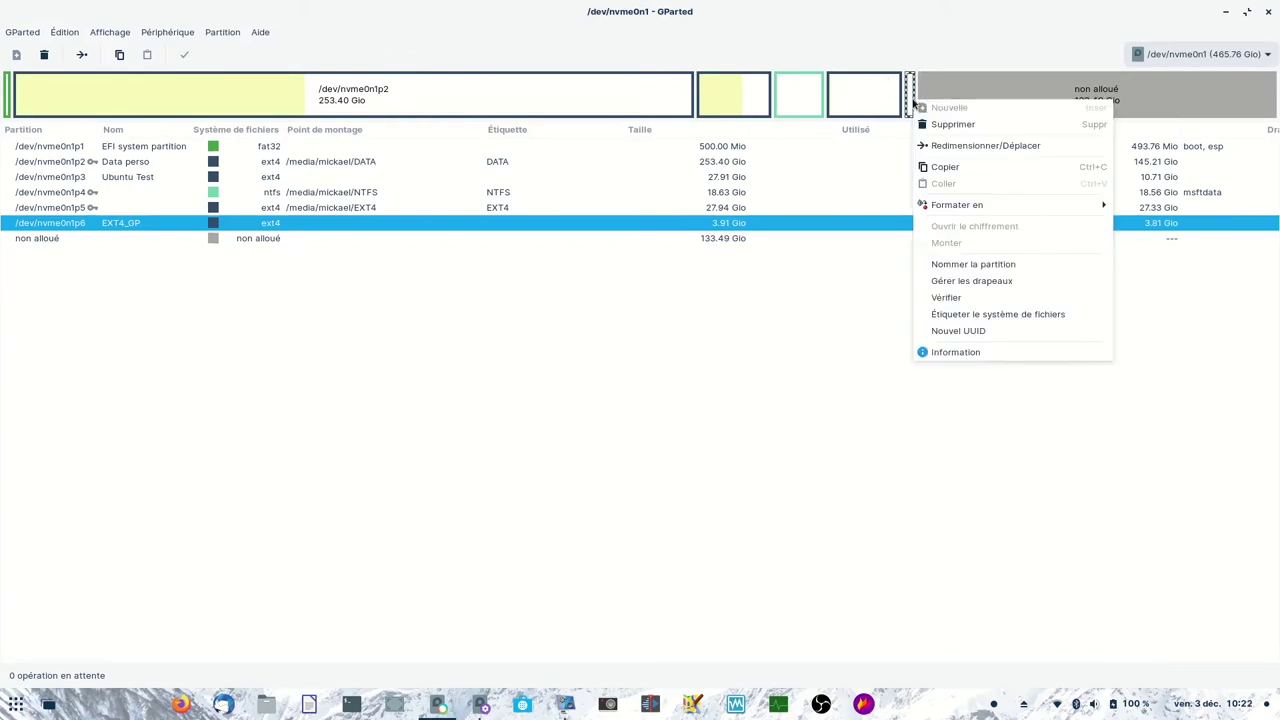
click(943, 89)
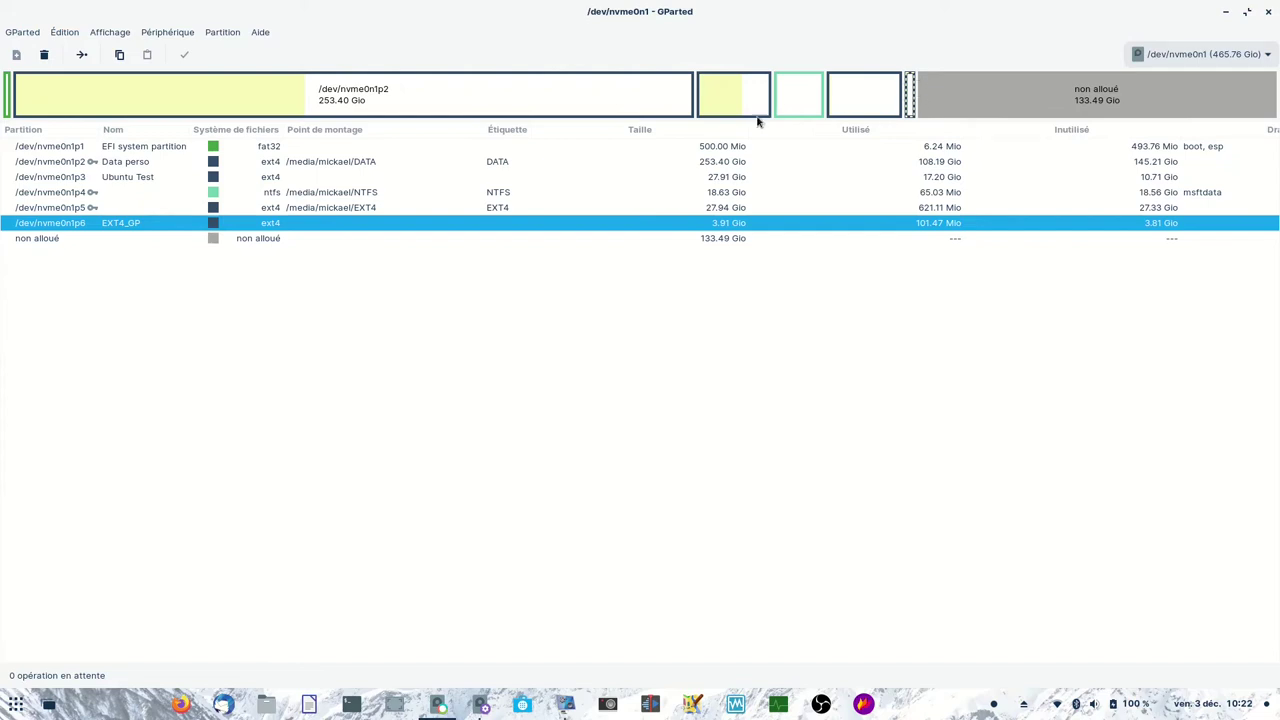
click(24, 32)
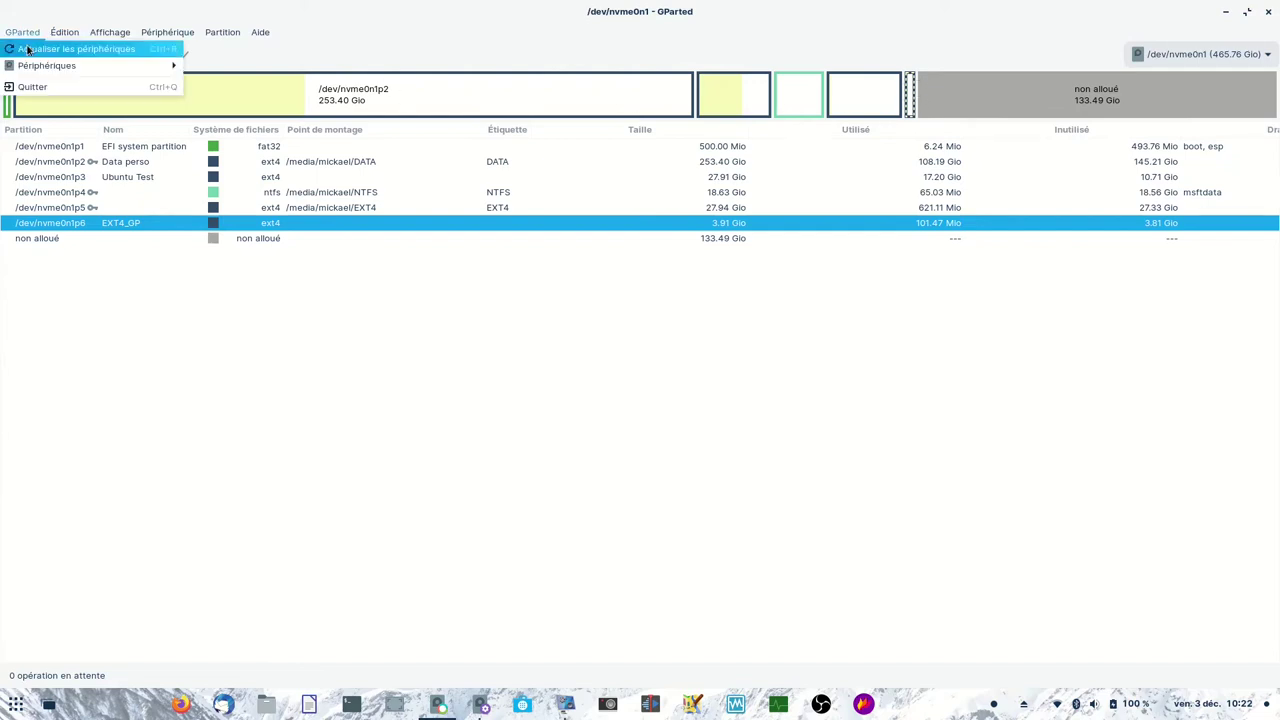
click(45, 48)
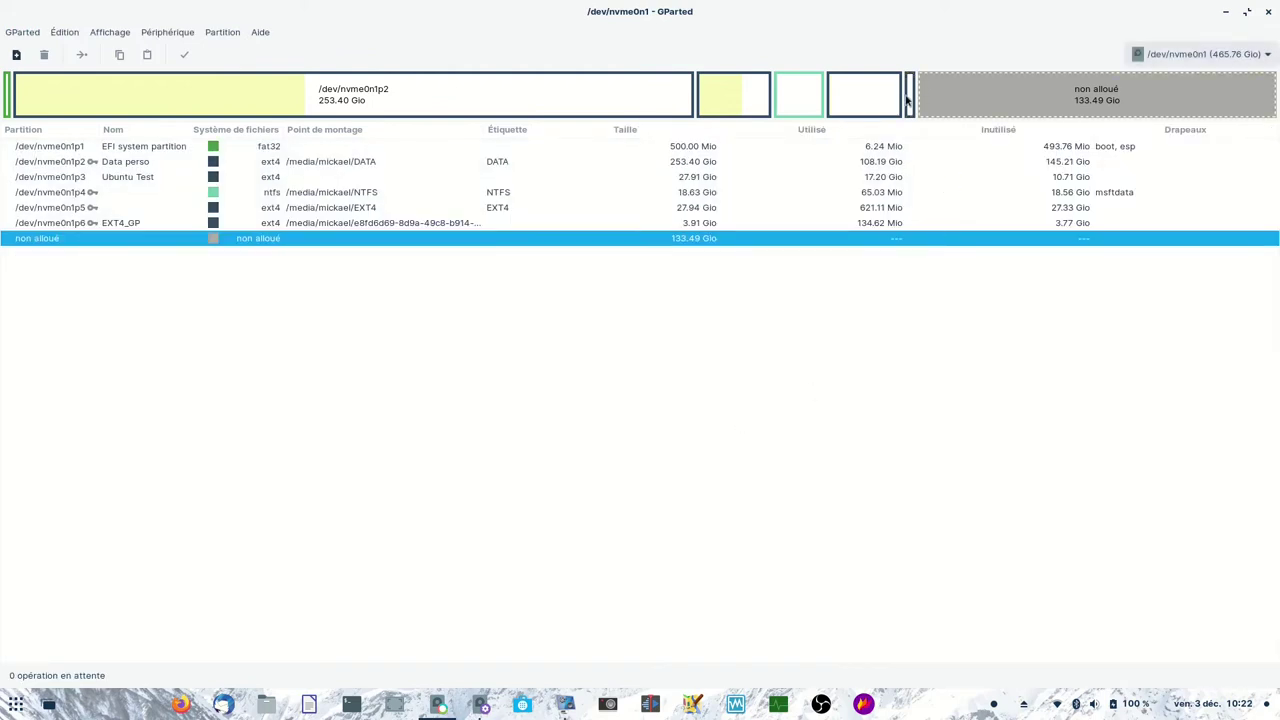
click(910, 103)
right_click(910, 103)
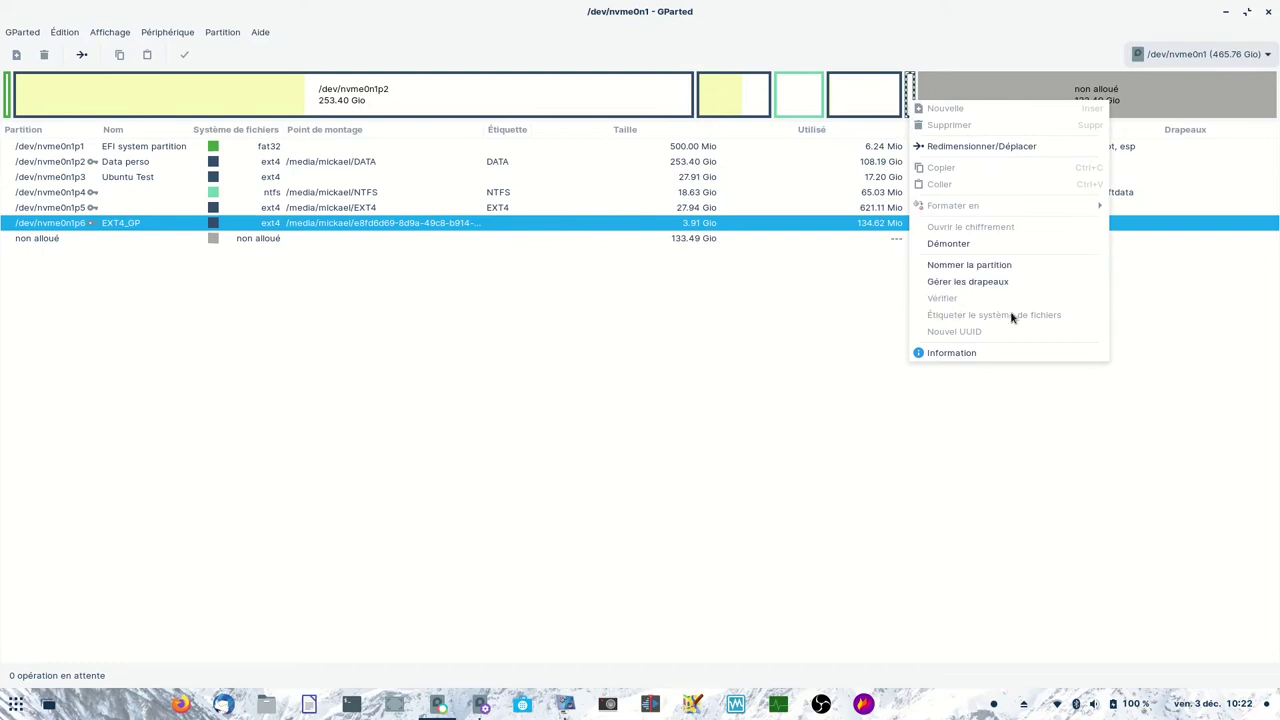
- Unmount the EXT4_GP partition, then label its file system EXT4_GP and apply the pending operation
click(960, 244)
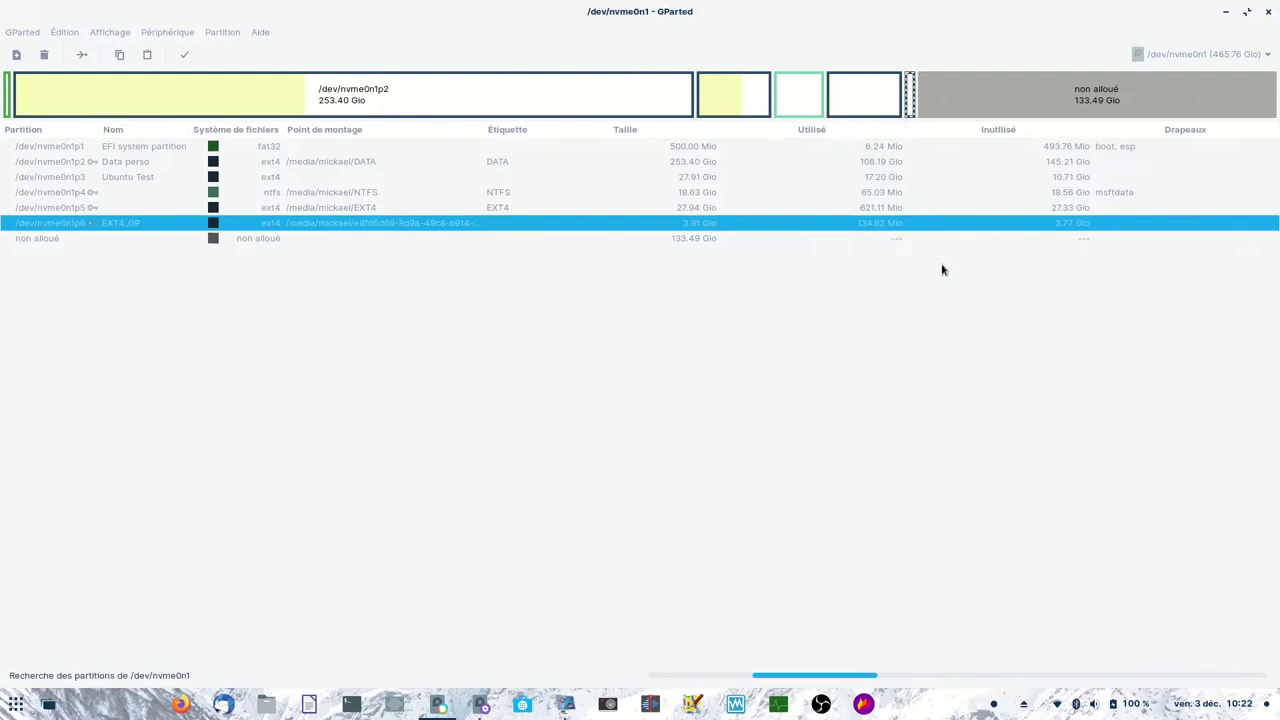
right_click(911, 100)
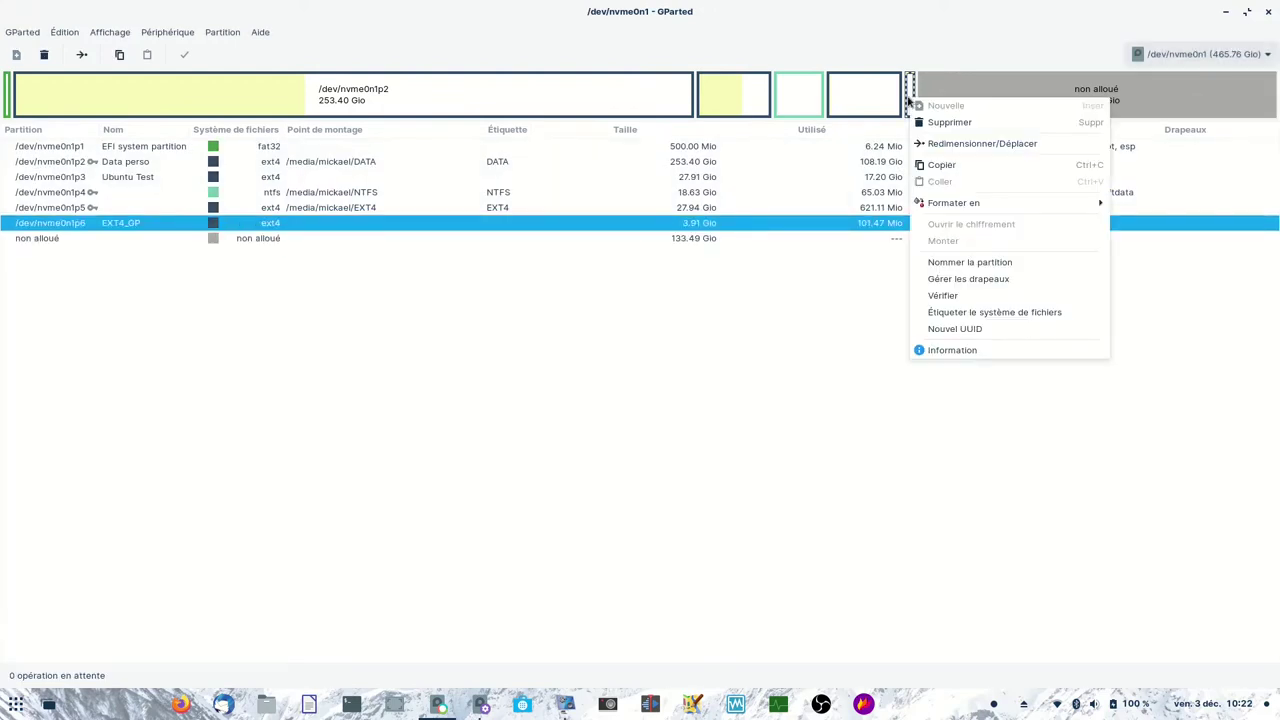
click(968, 313)
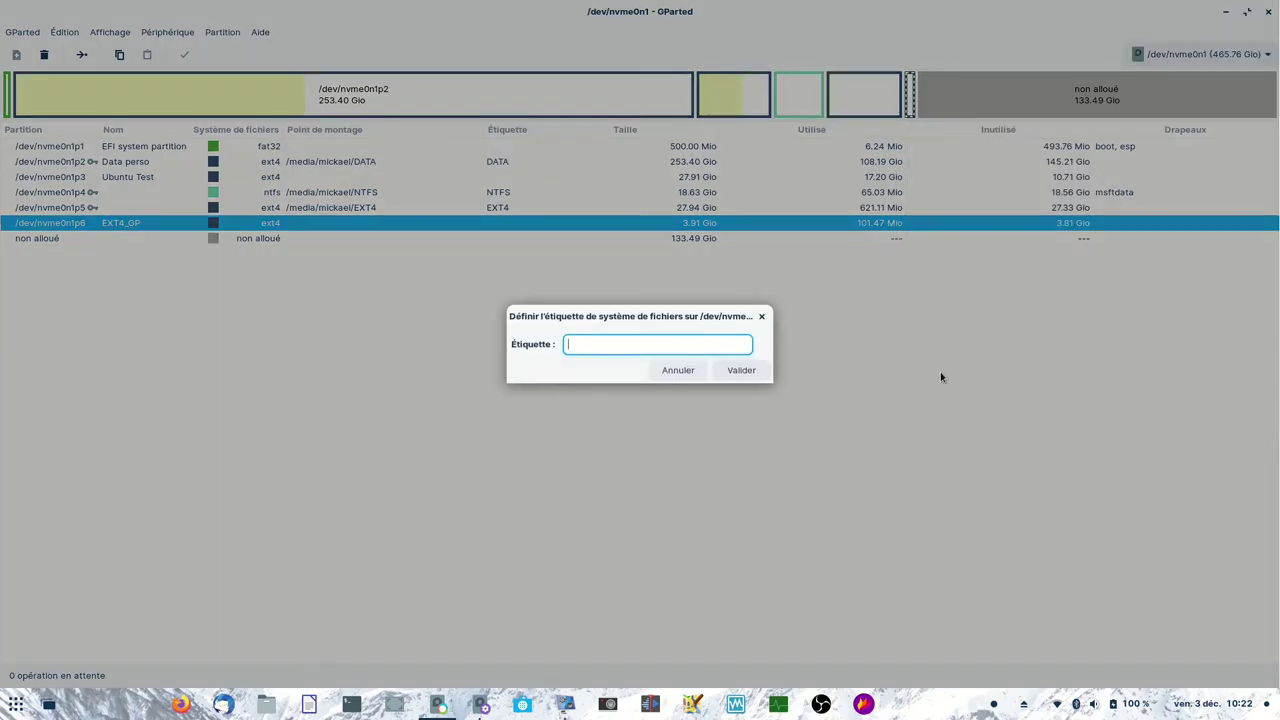
text(EXT4_GP)
click(743, 371)
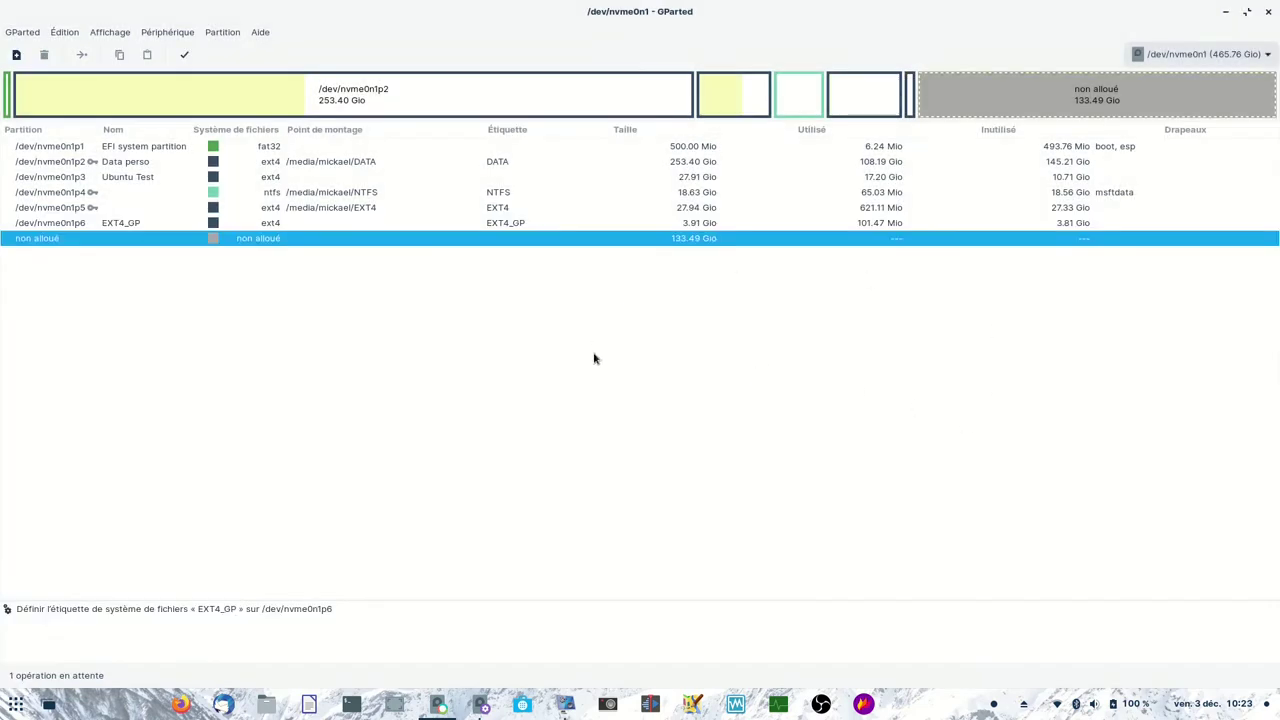
click(184, 56)
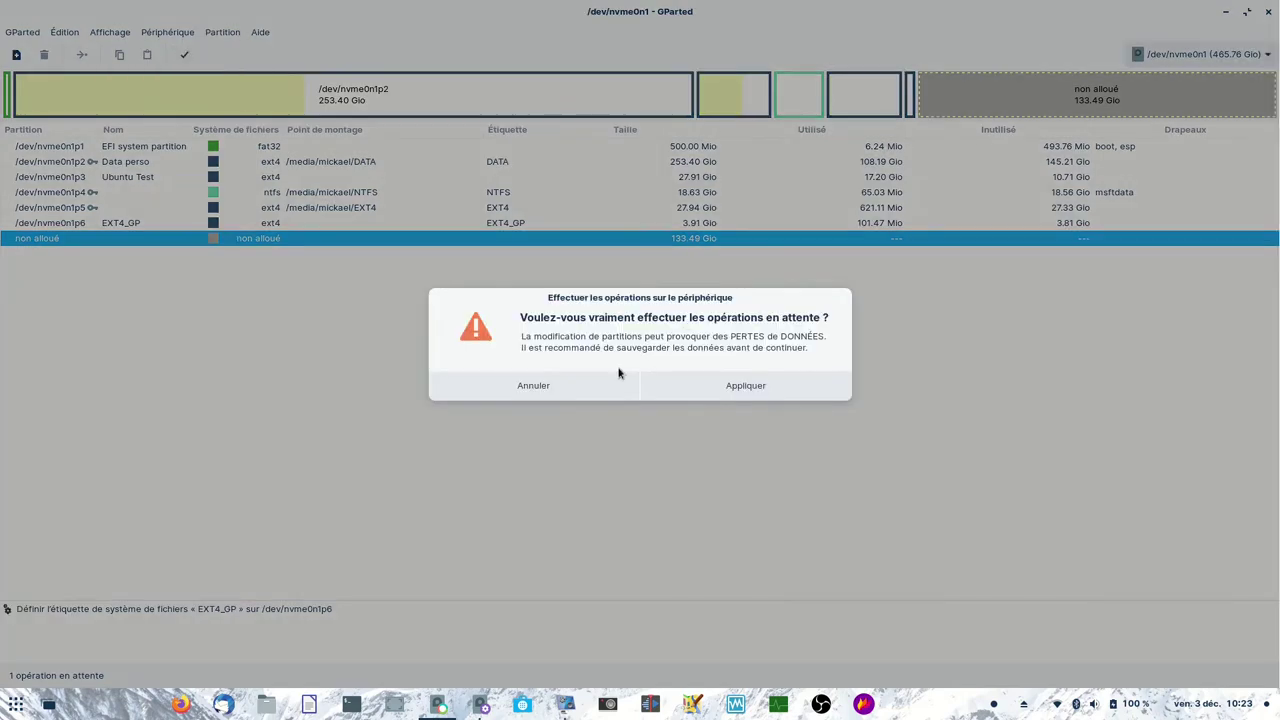
click(711, 394)
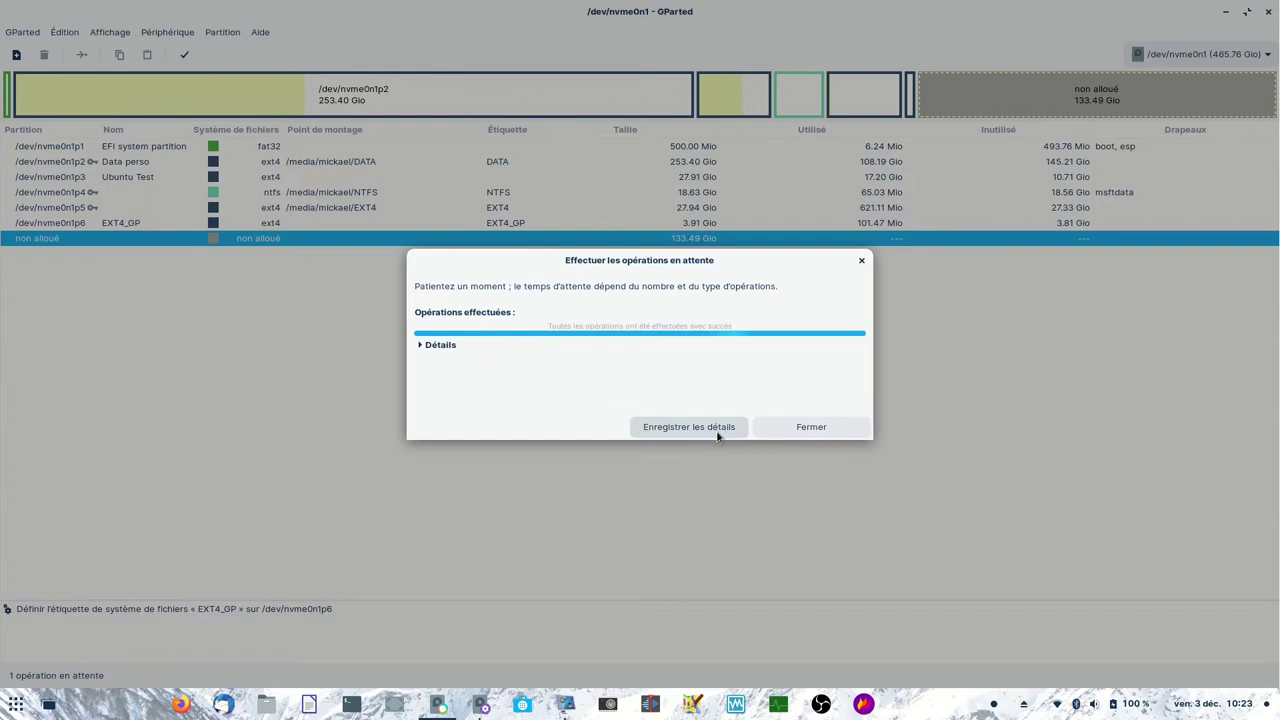
click(790, 428)
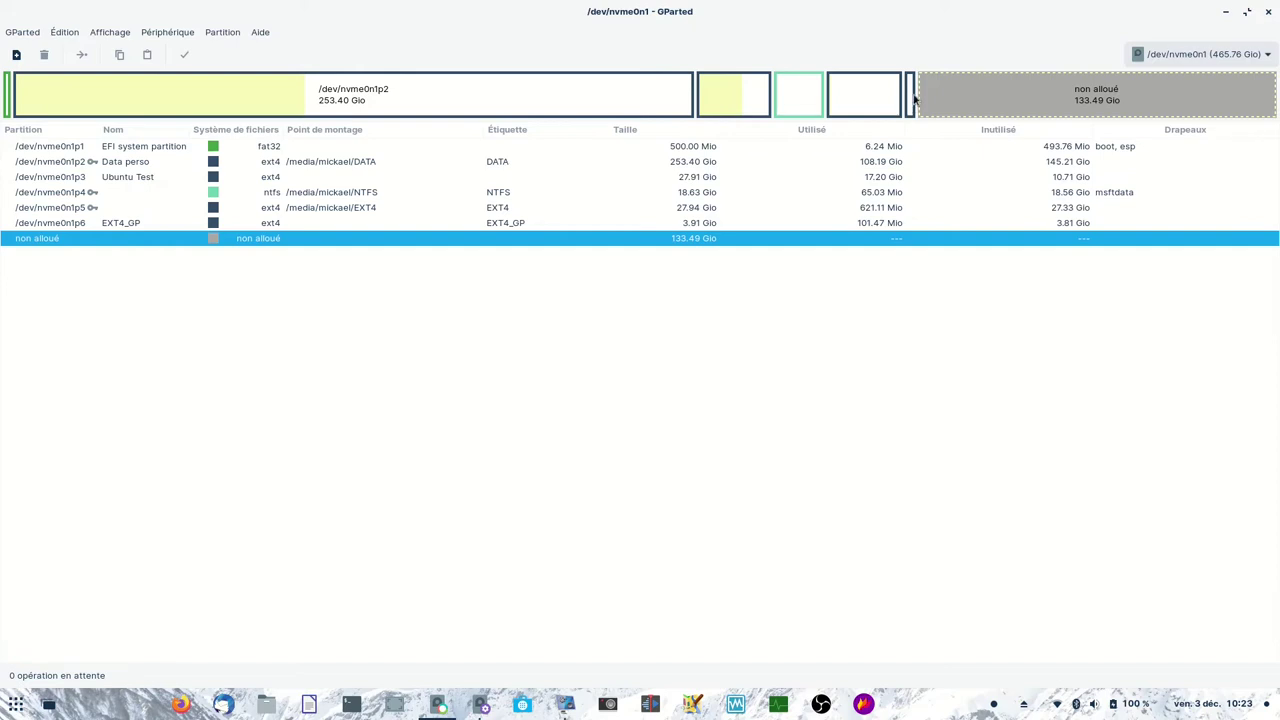
- Enlarge the EXT4_GP partition into the unallocated space to about 60781 MiB and apply the resize to the disk
click(910, 97)
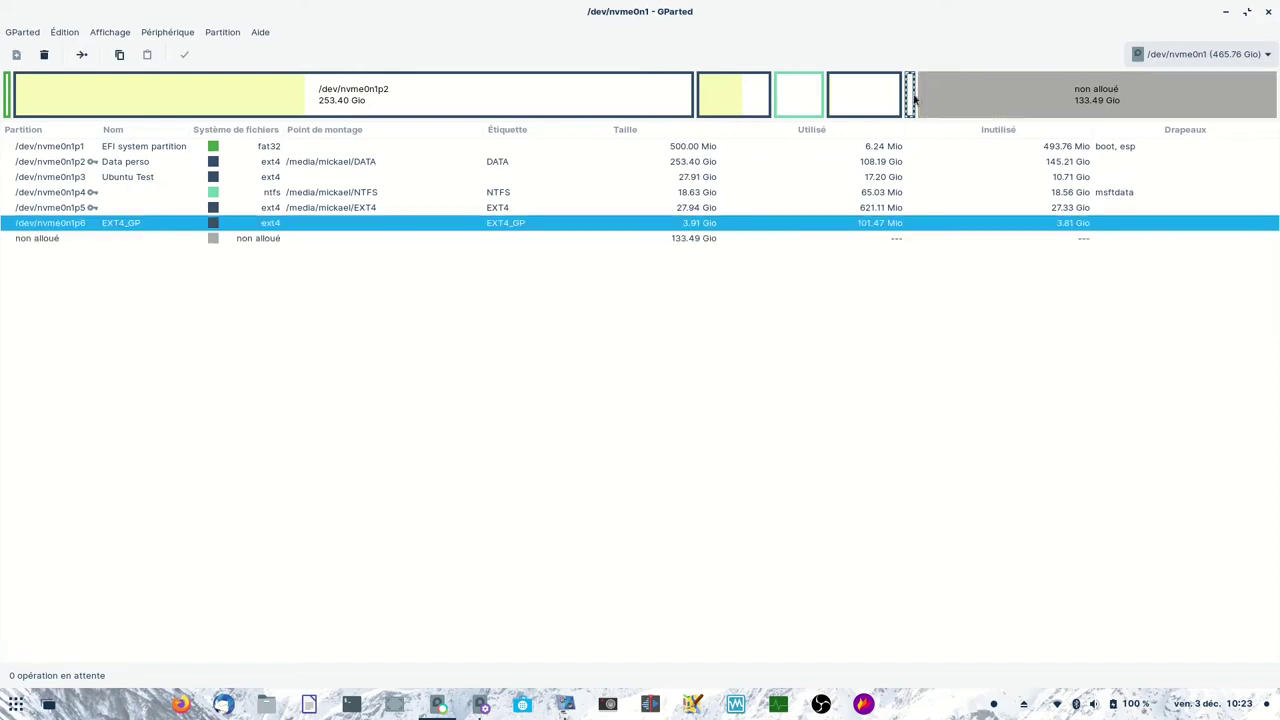
right_click(910, 97)
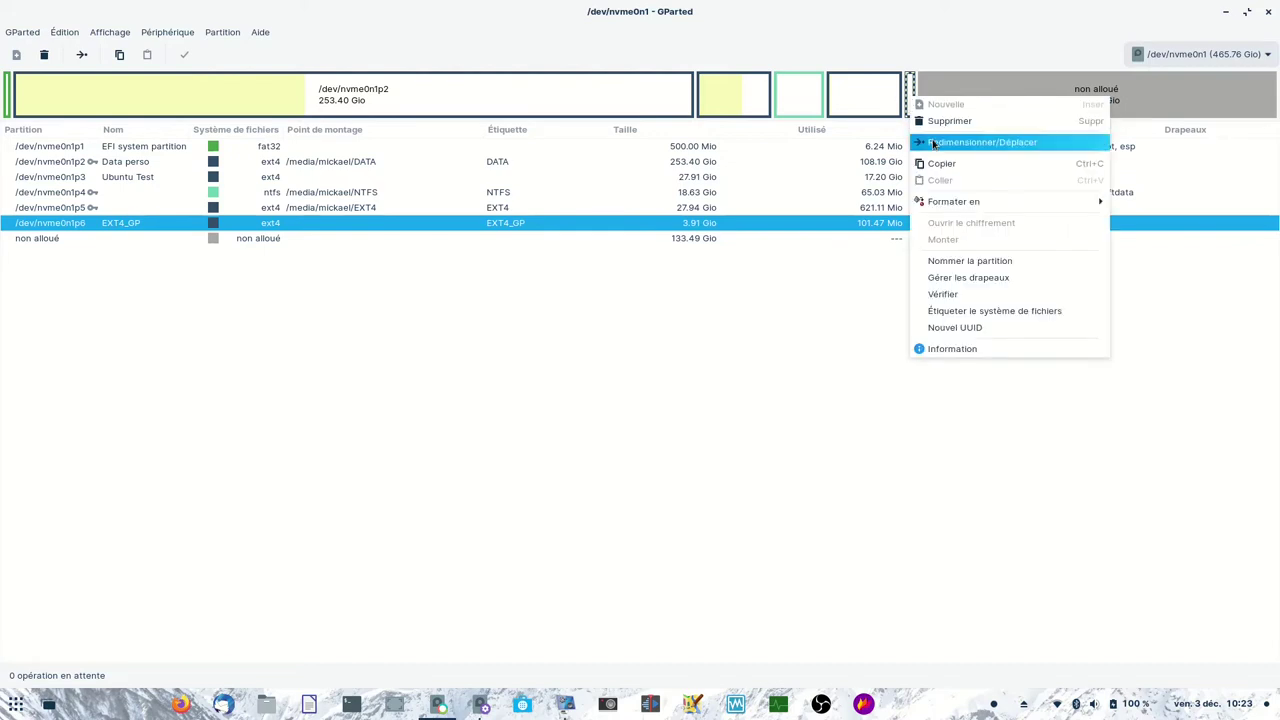
click(935, 146)
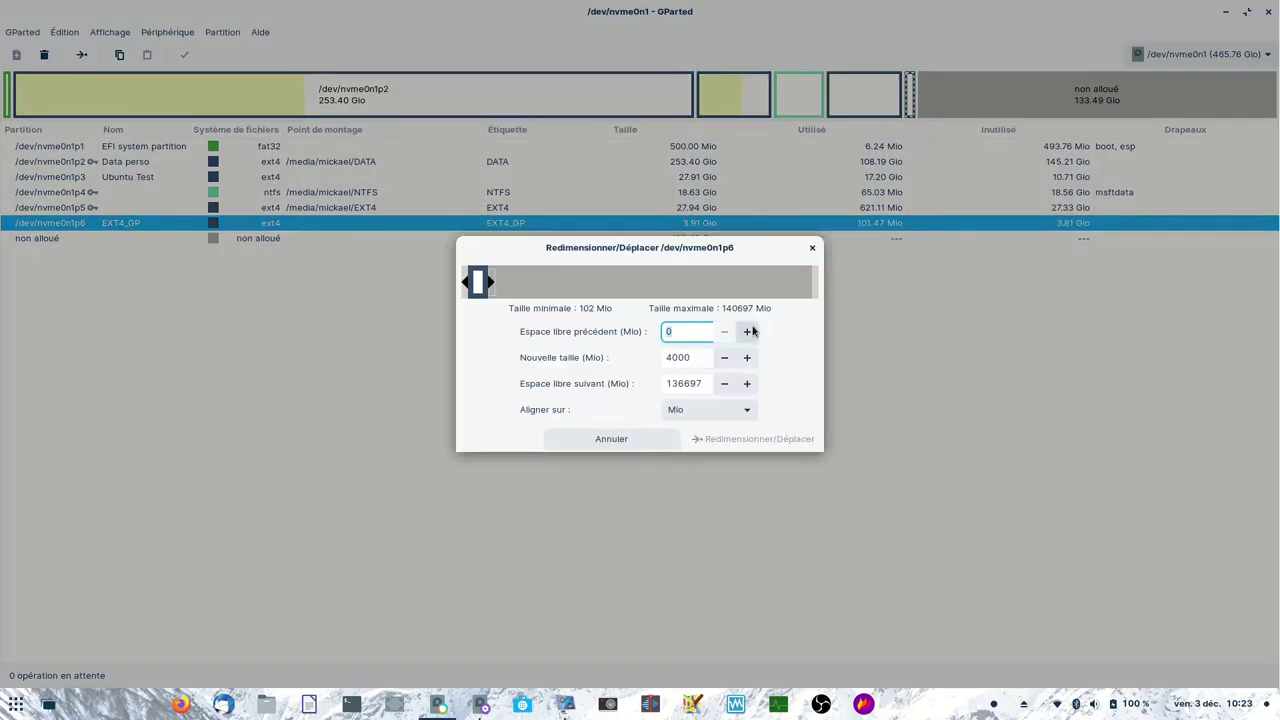
drag(494, 285, 623, 285)
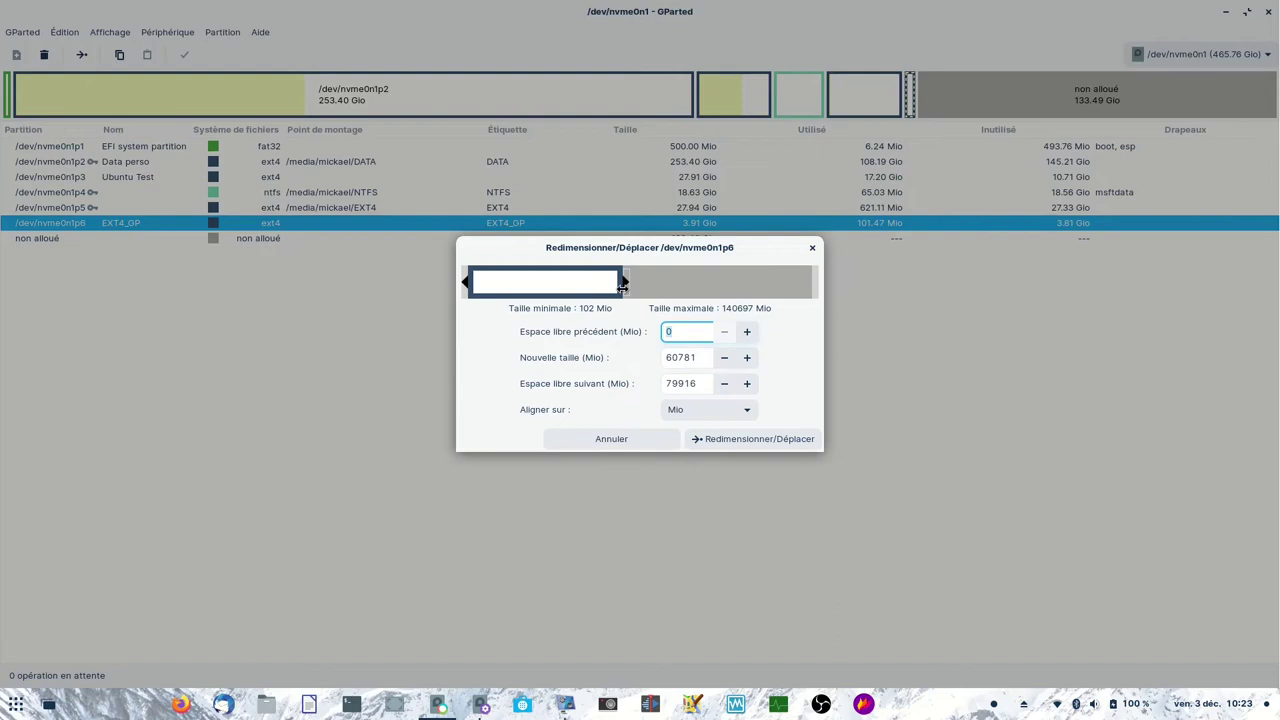
click(740, 439)
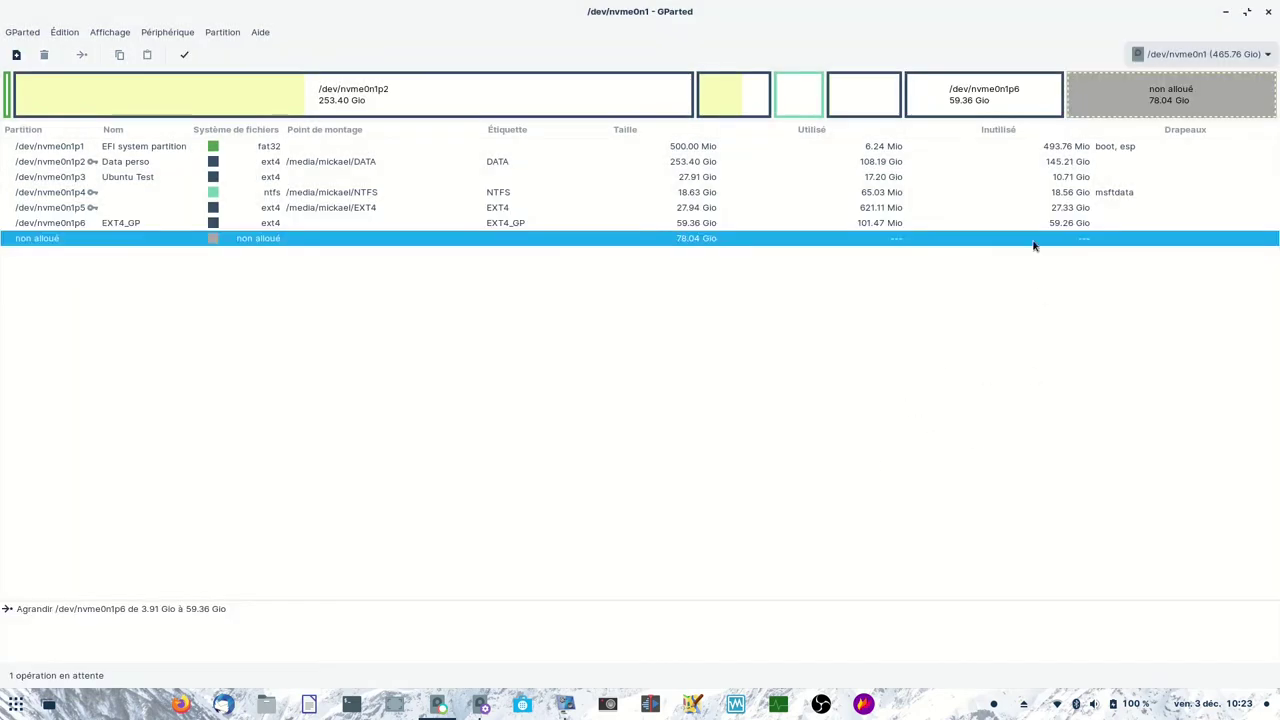
click(184, 55)
click(690, 386)
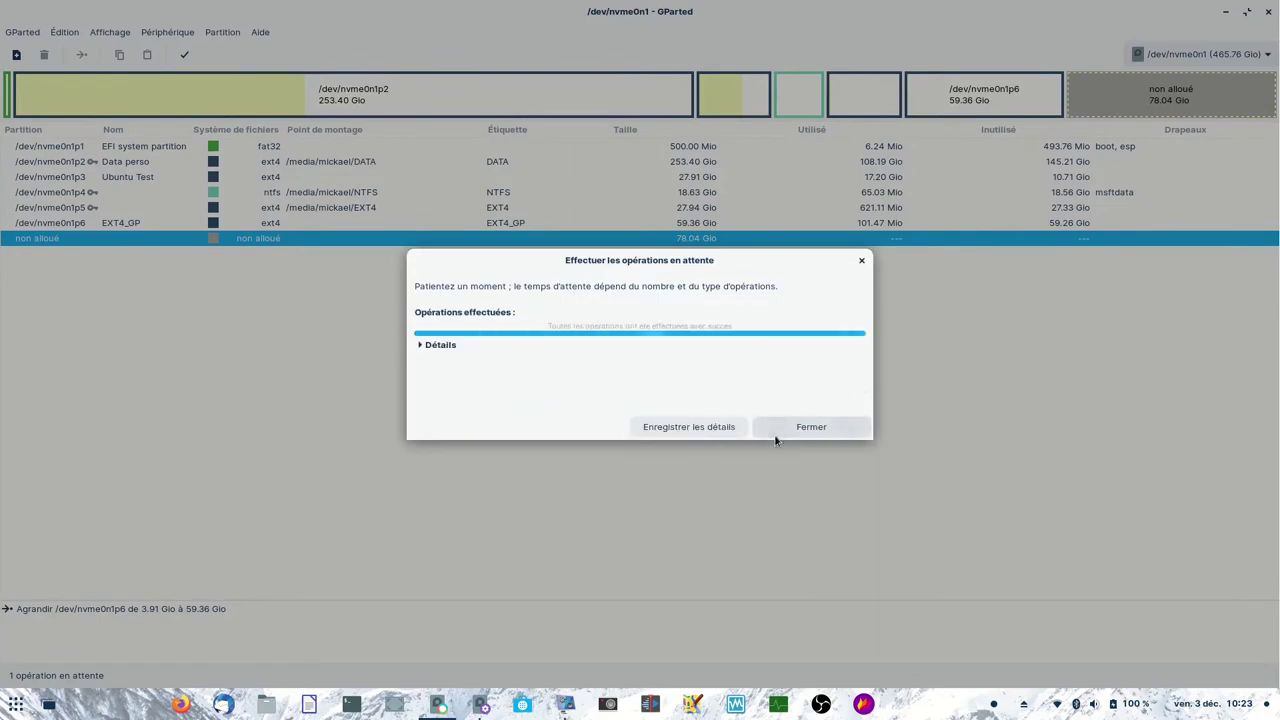
click(826, 429)
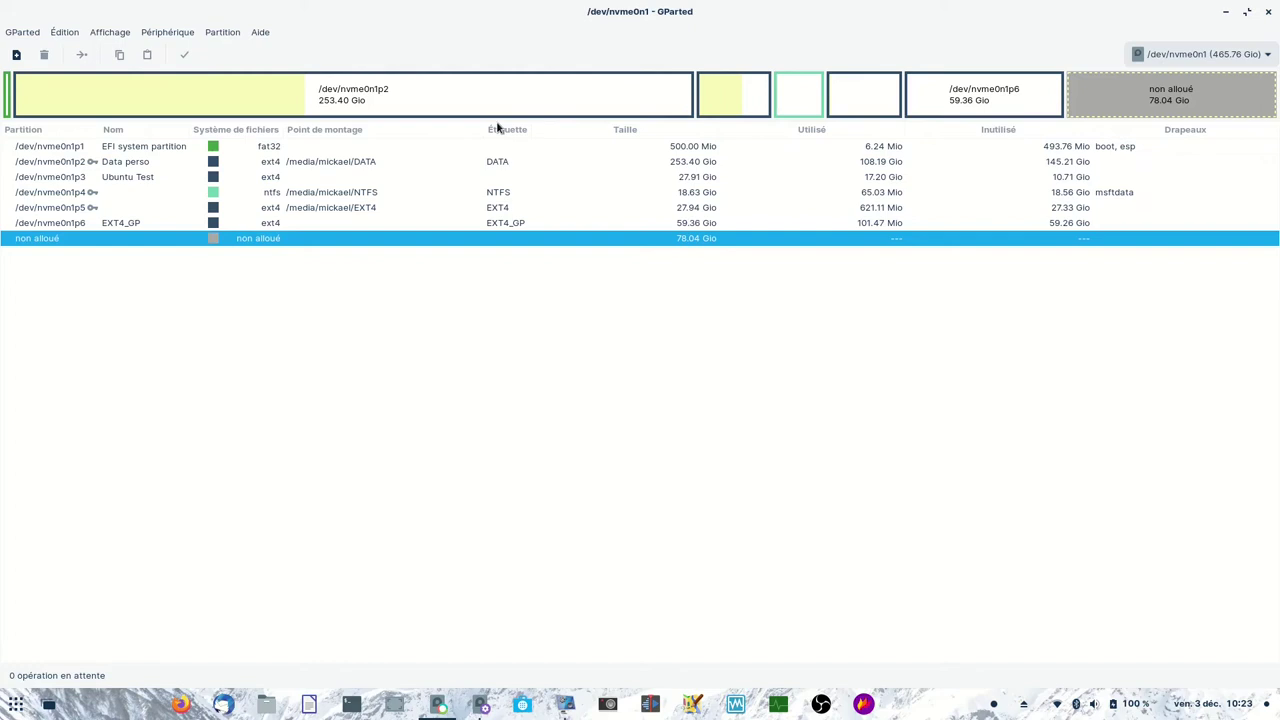
- Select the EXT4_GP partition, switch to Disques and mount it there
click(513, 224)
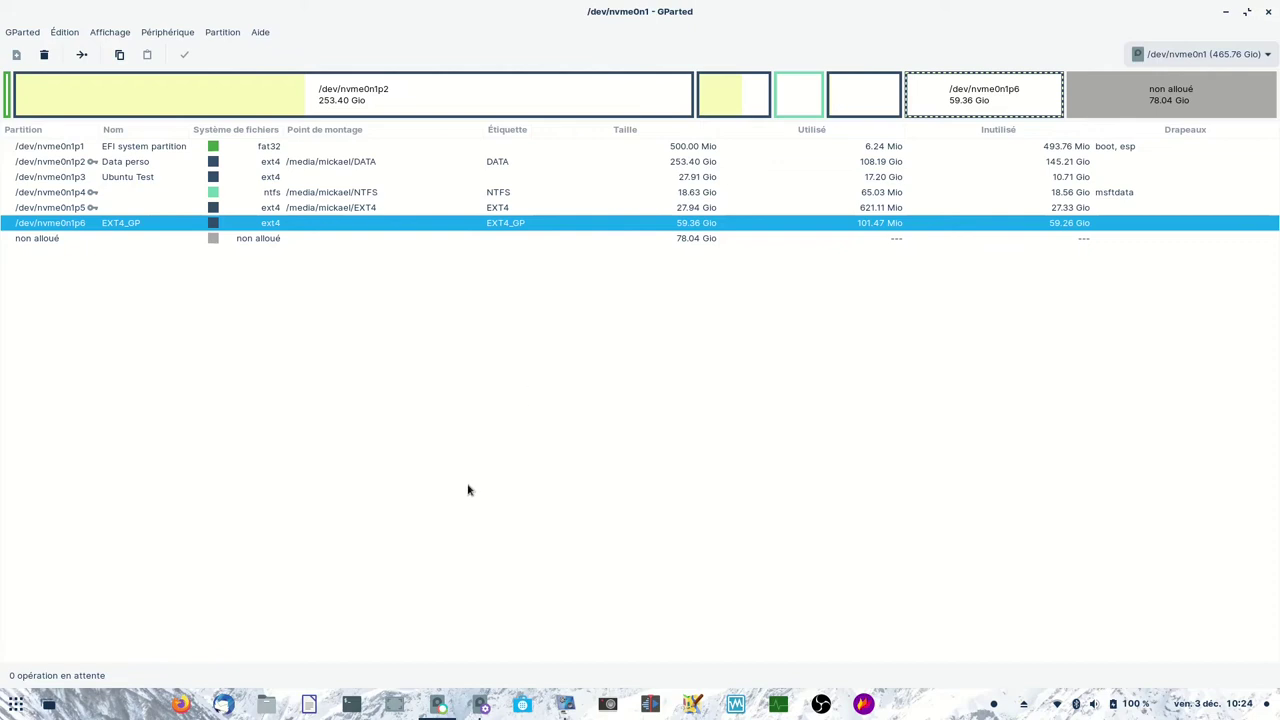
click(482, 706)
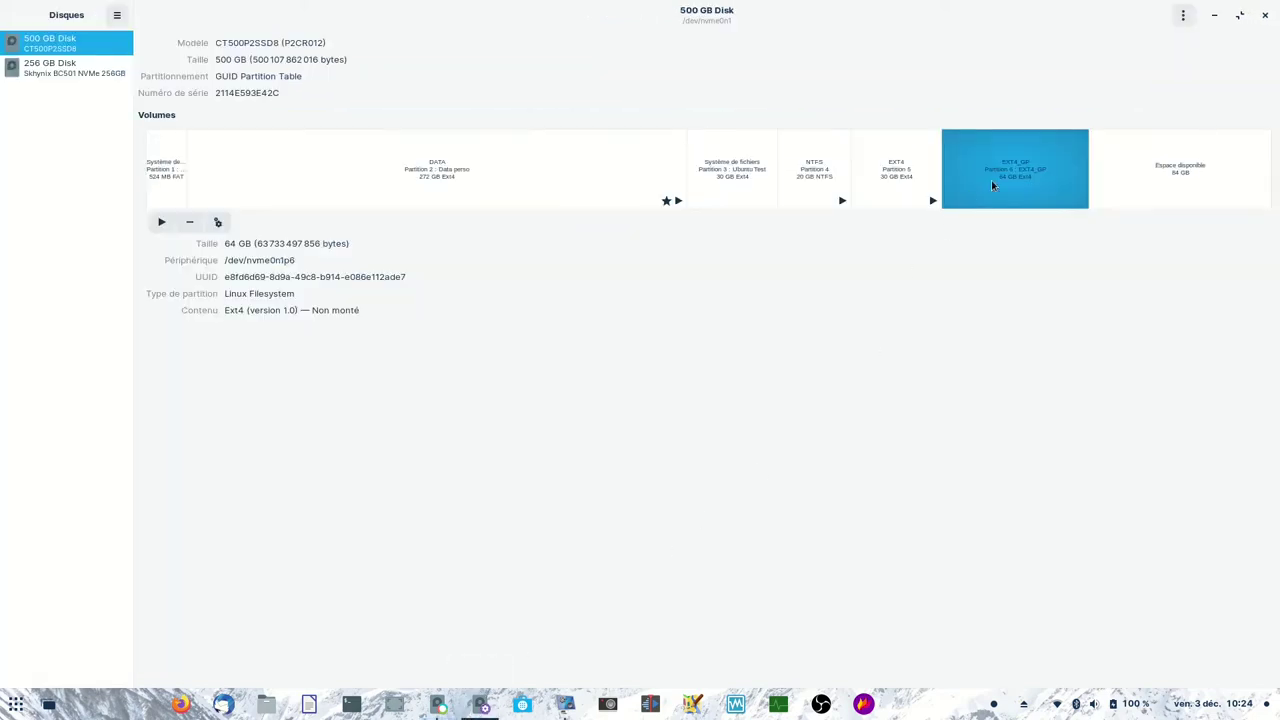
click(163, 222)
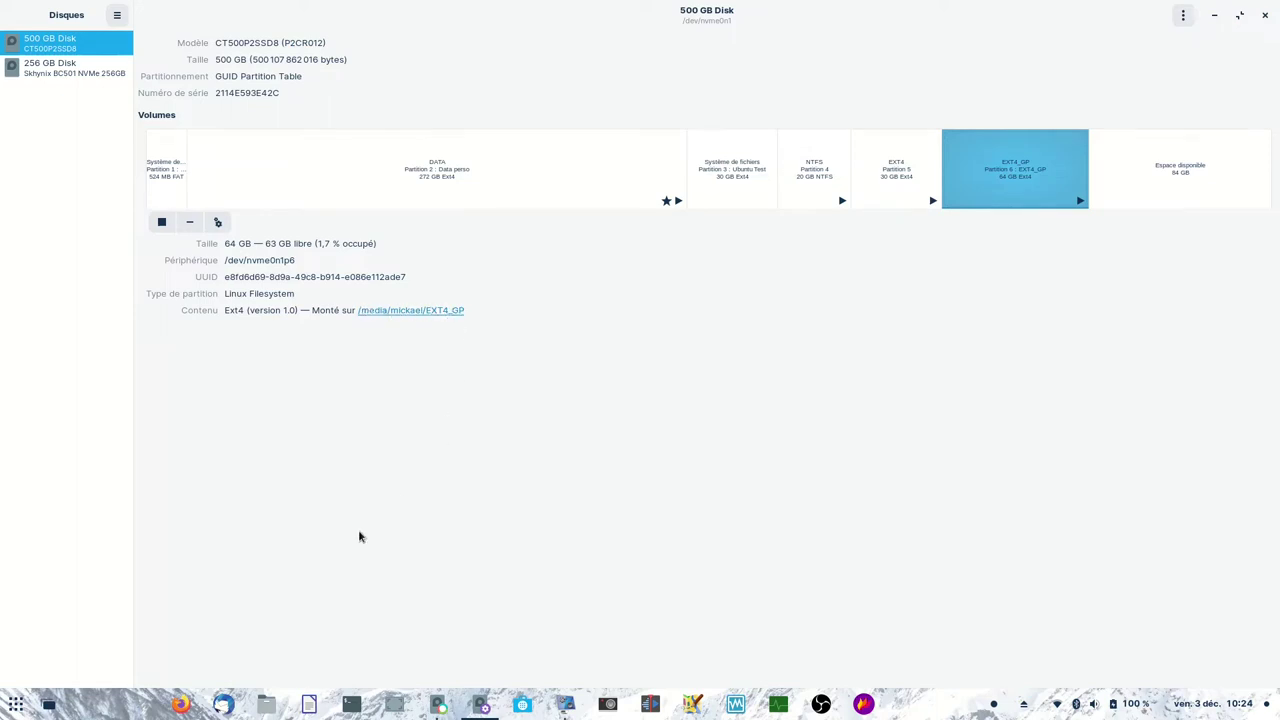
- Open the EXT4_GP volume from the other locations in Fichiers and examine the permissions in its properties
click(267, 707)
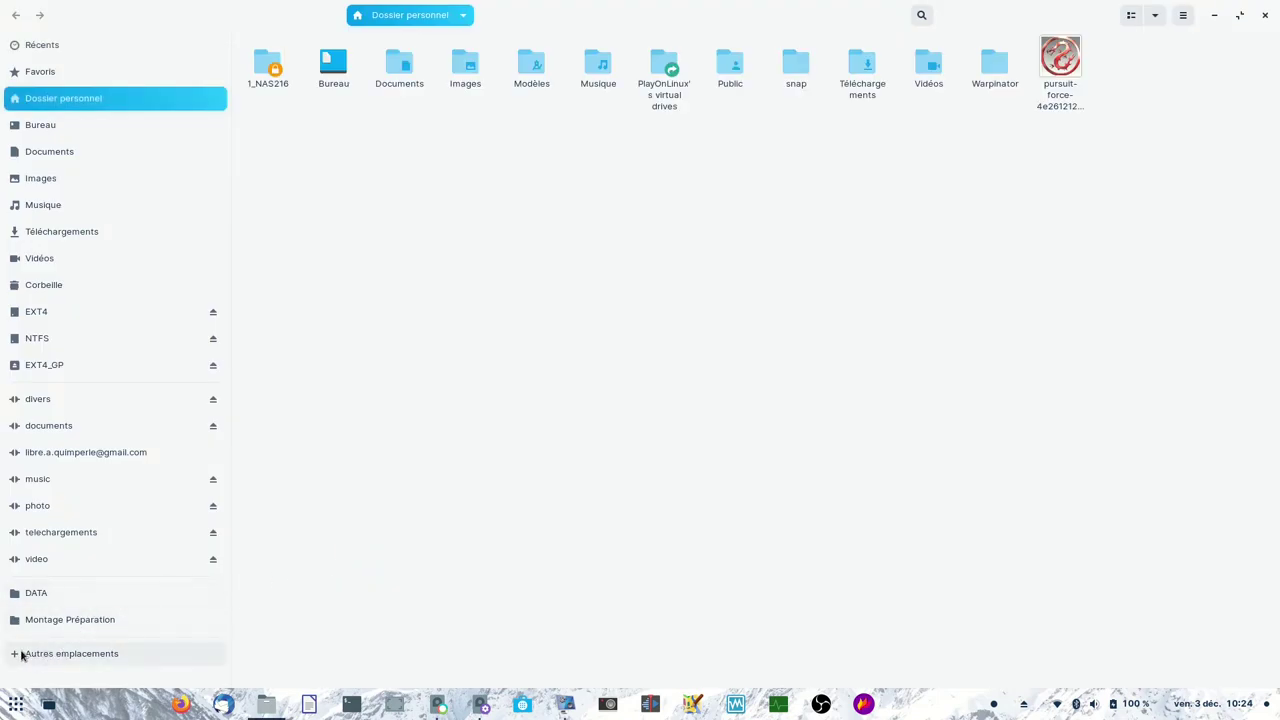
click(63, 655)
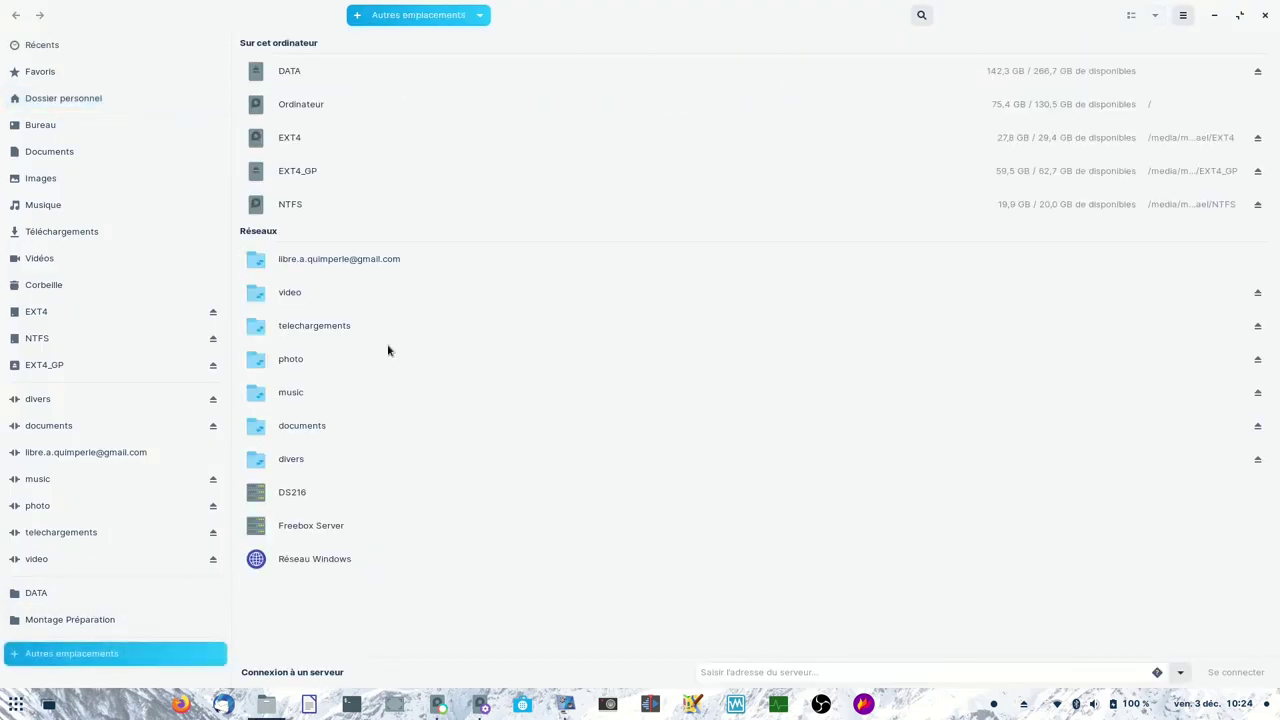
click(294, 174)
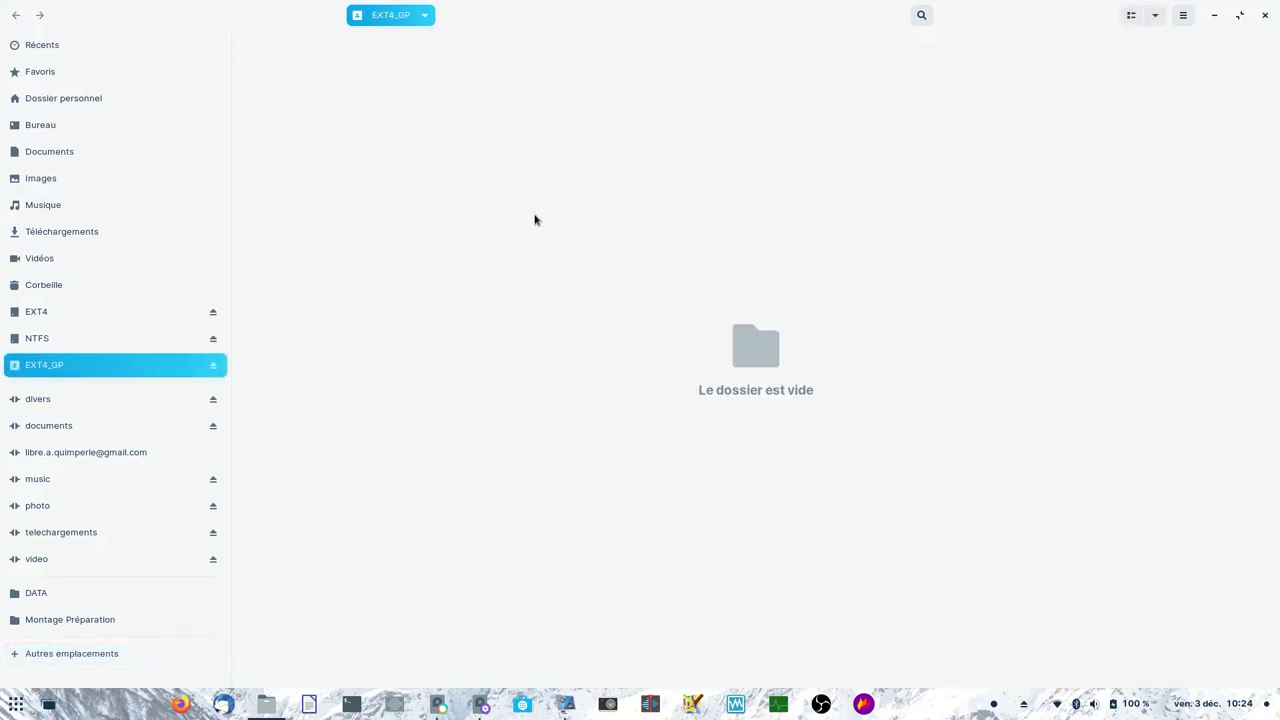
right_click(535, 218)
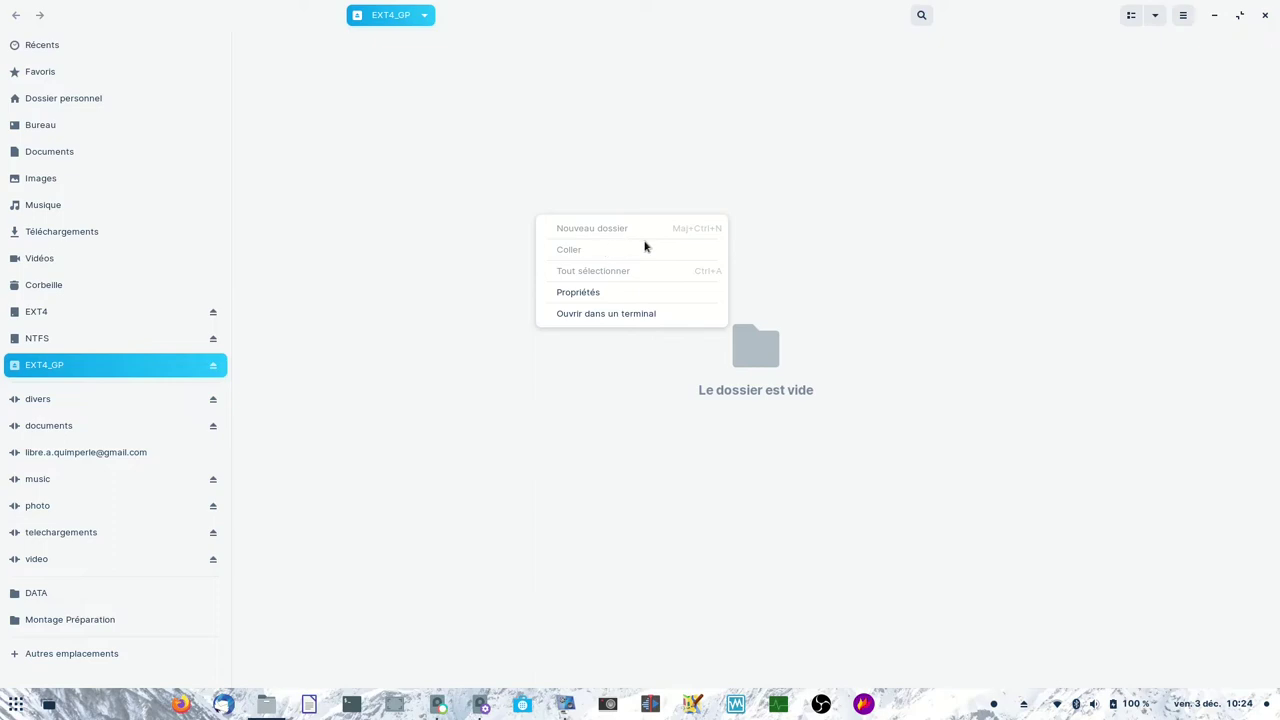
click(637, 294)
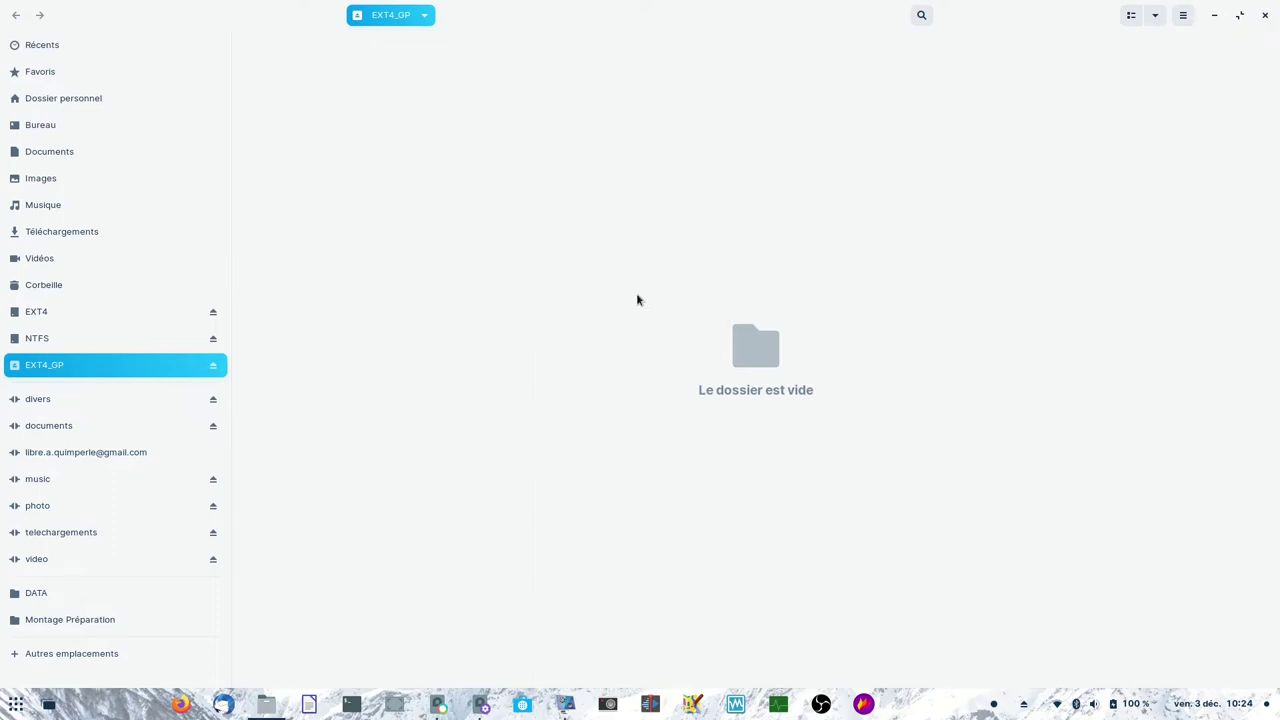
click(614, 204)
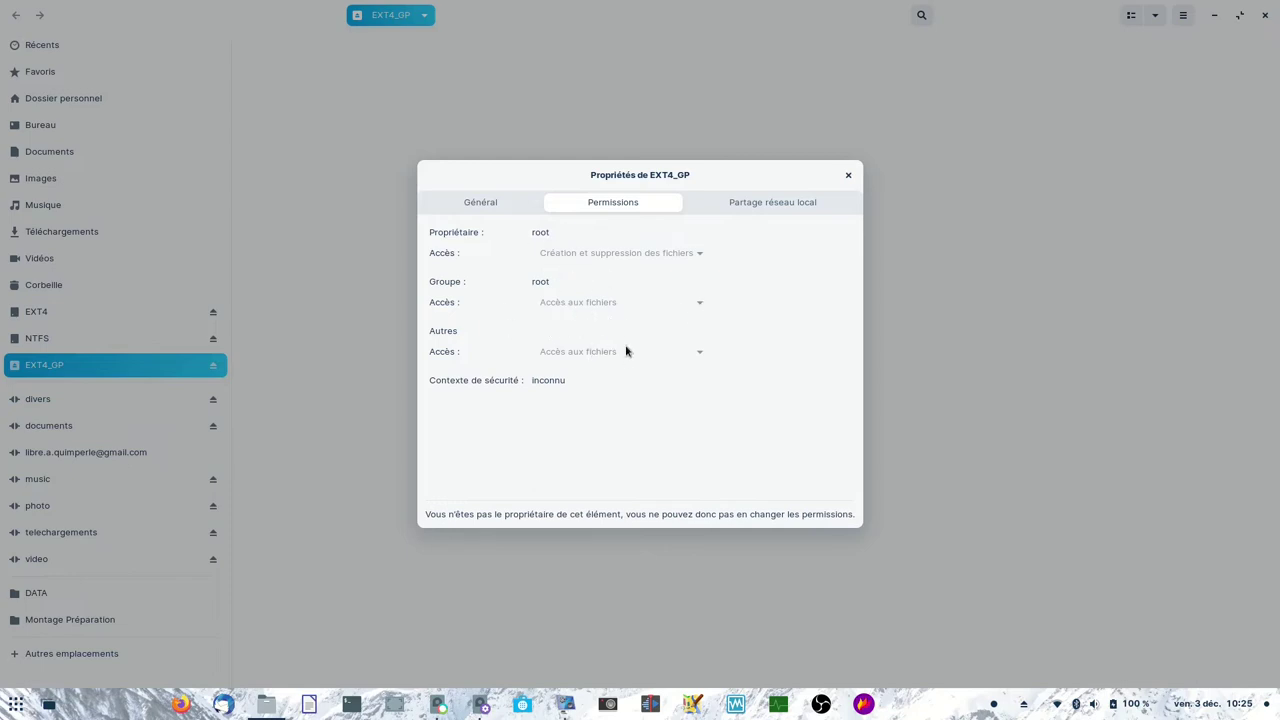
- Open a terminal and launch the file manager as root with sudo nautilus, entering the account password
key(alt+Tab)
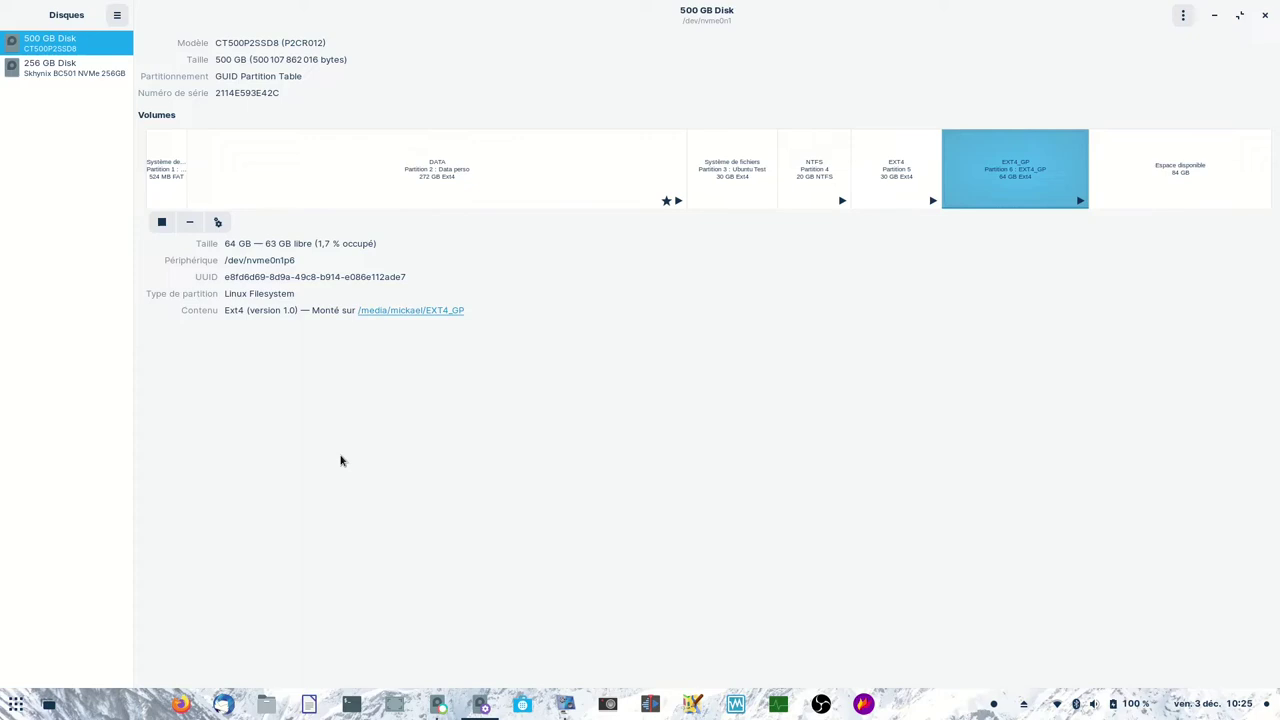
key(ctrl+alt+t)
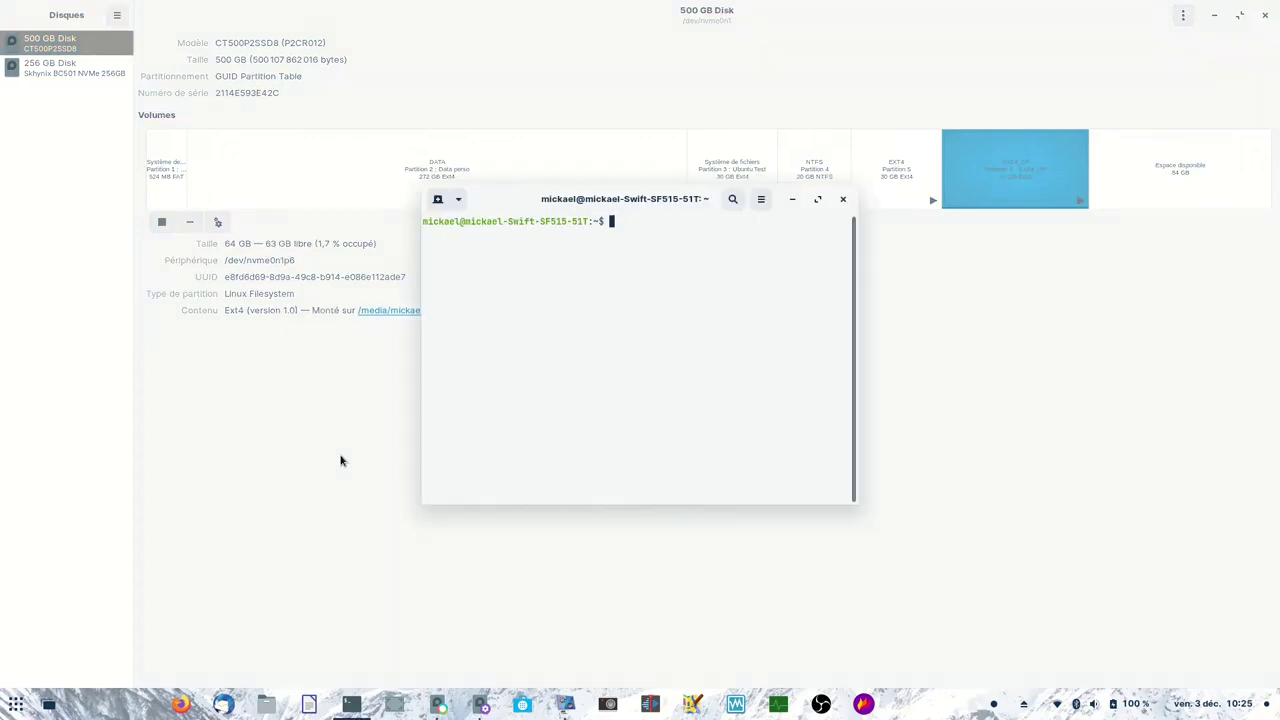
text(sudo nautilus)
key(Return)
text(*)
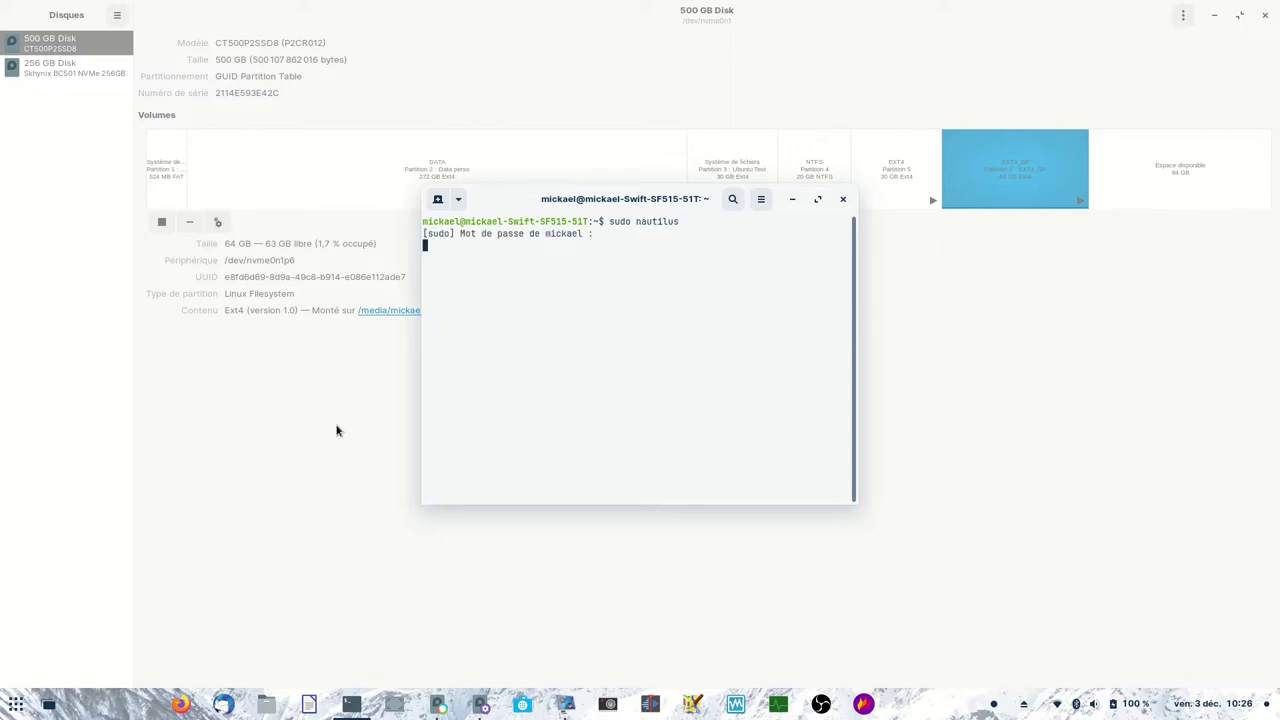
key(Return)
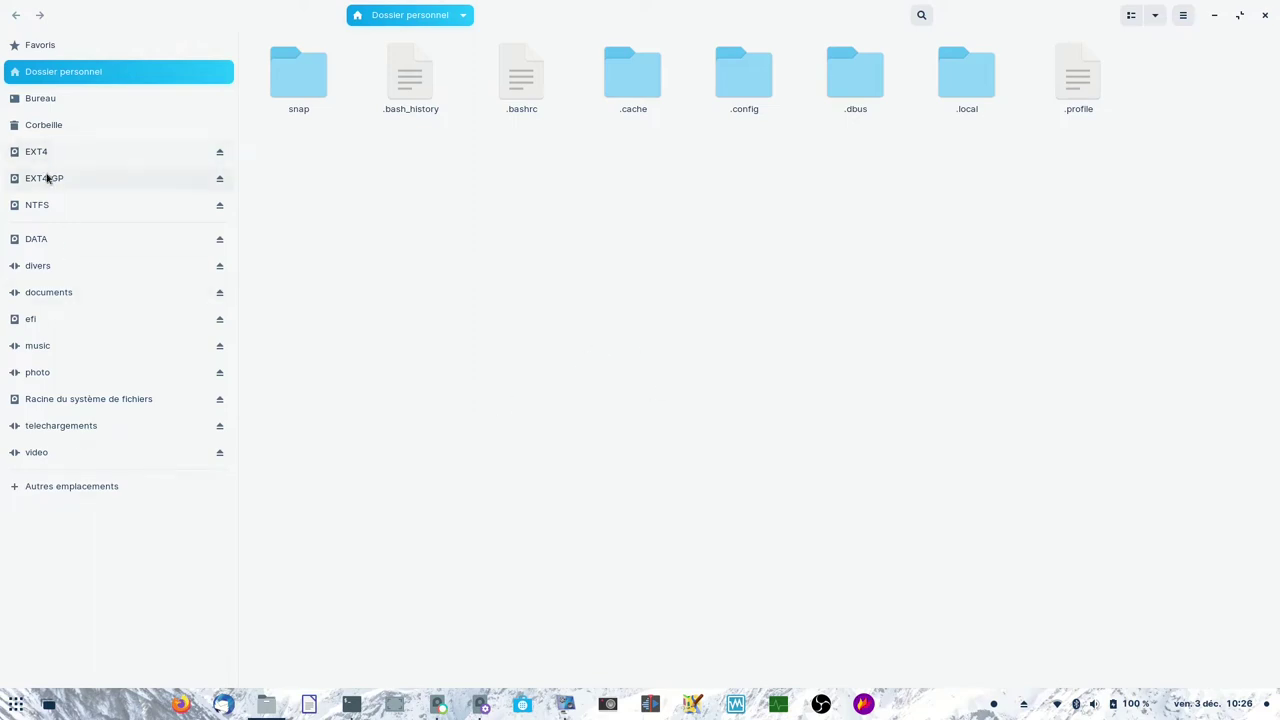
- Show the other locations in the root file manager, and unmount EXT4_GP in Disques to compare the volume list
click(21, 489)
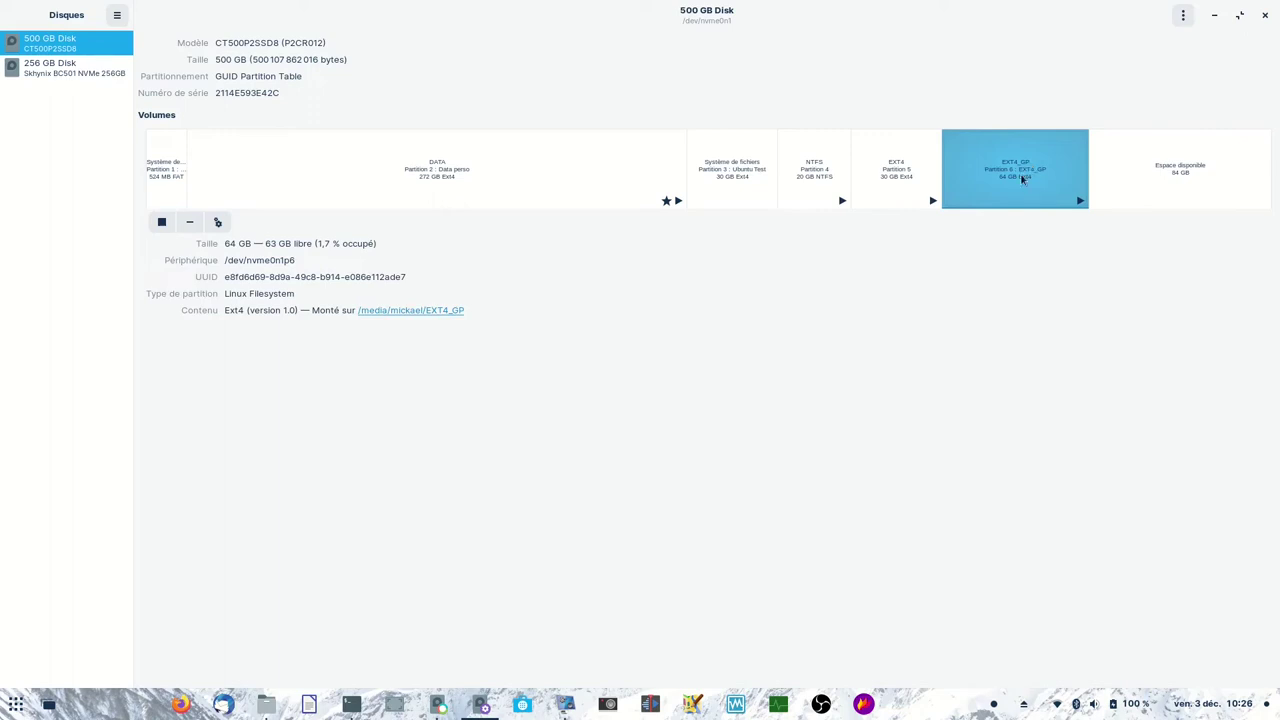
click(161, 222)
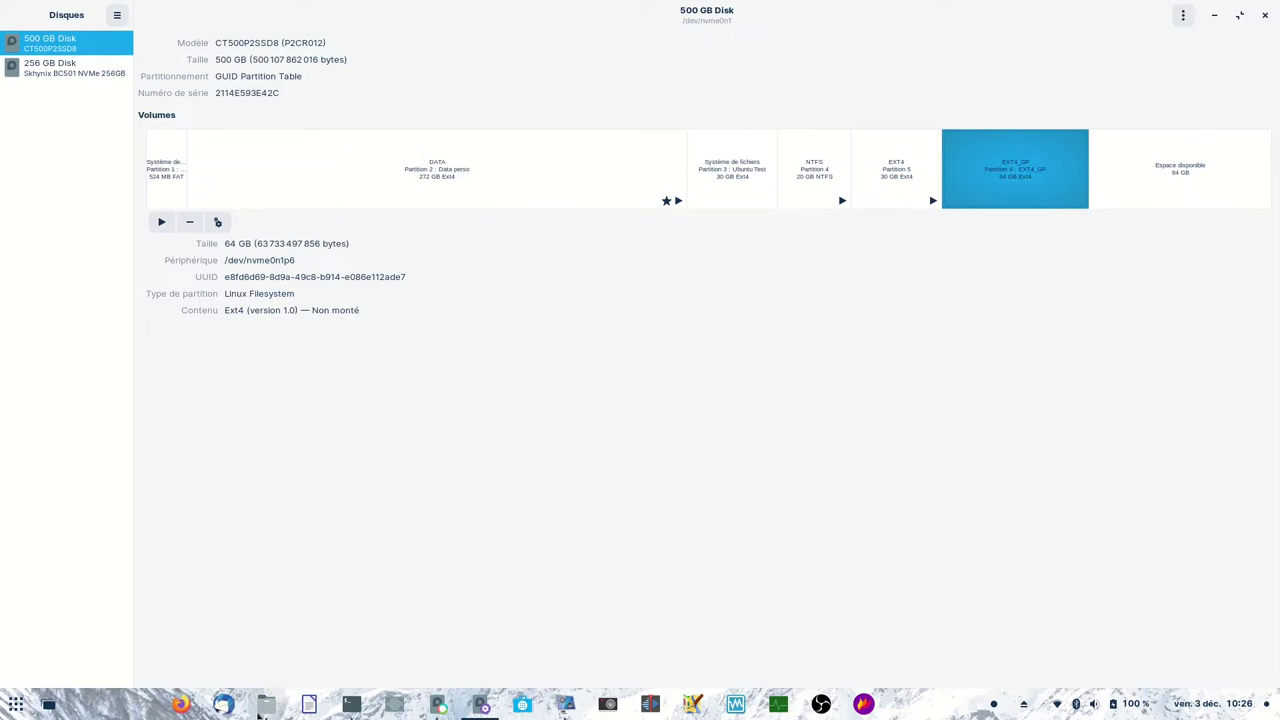
click(265, 705)
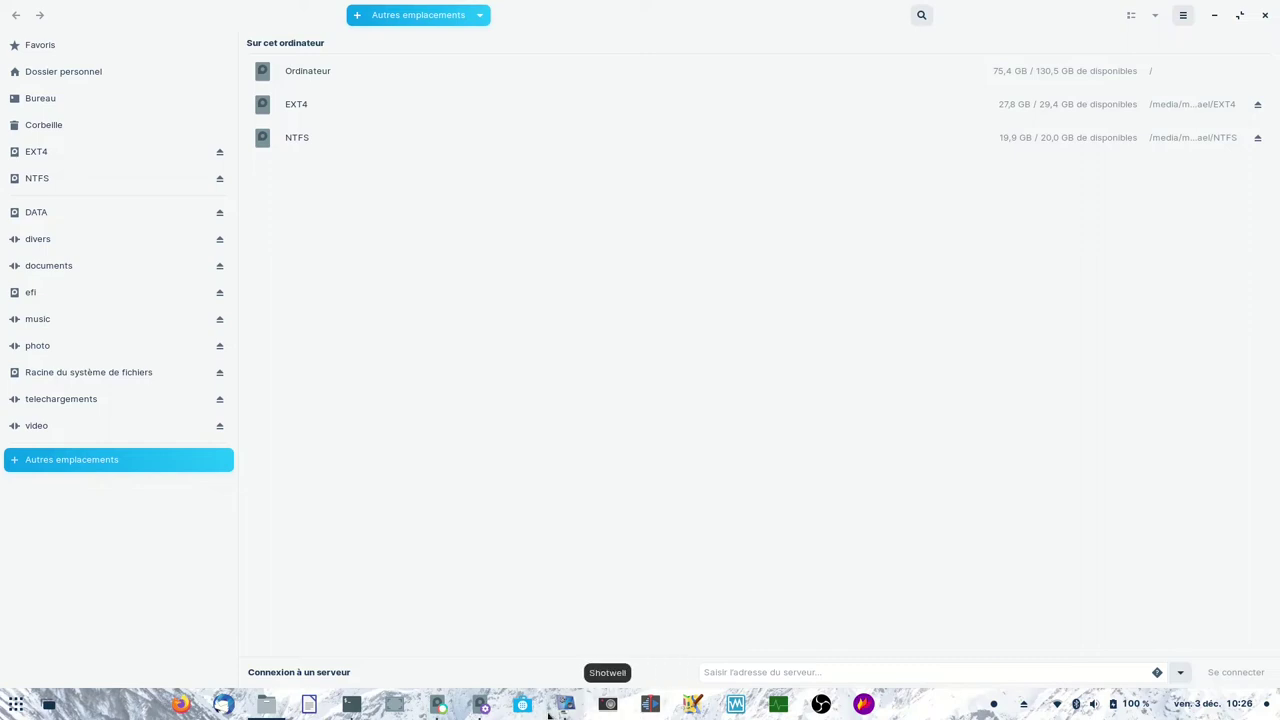
- Mount the EXT4_GP partition again in Disques and return to the root file manager
click(481, 704)
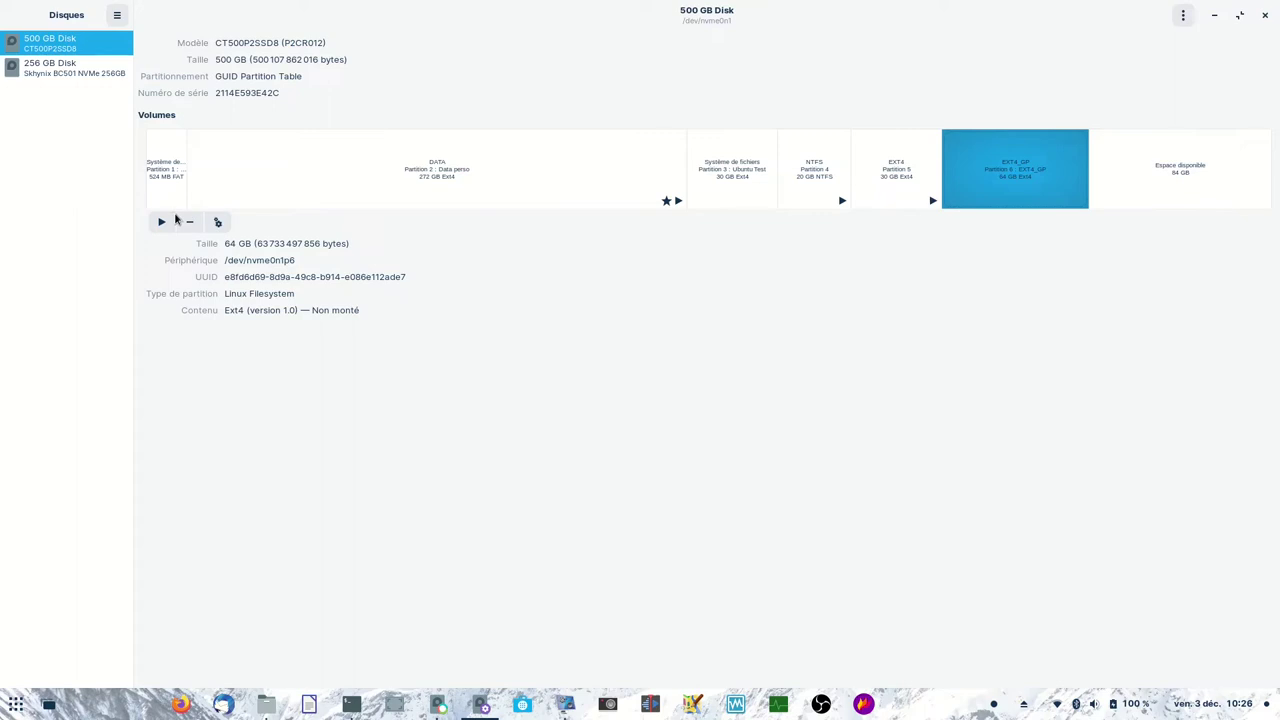
click(162, 222)
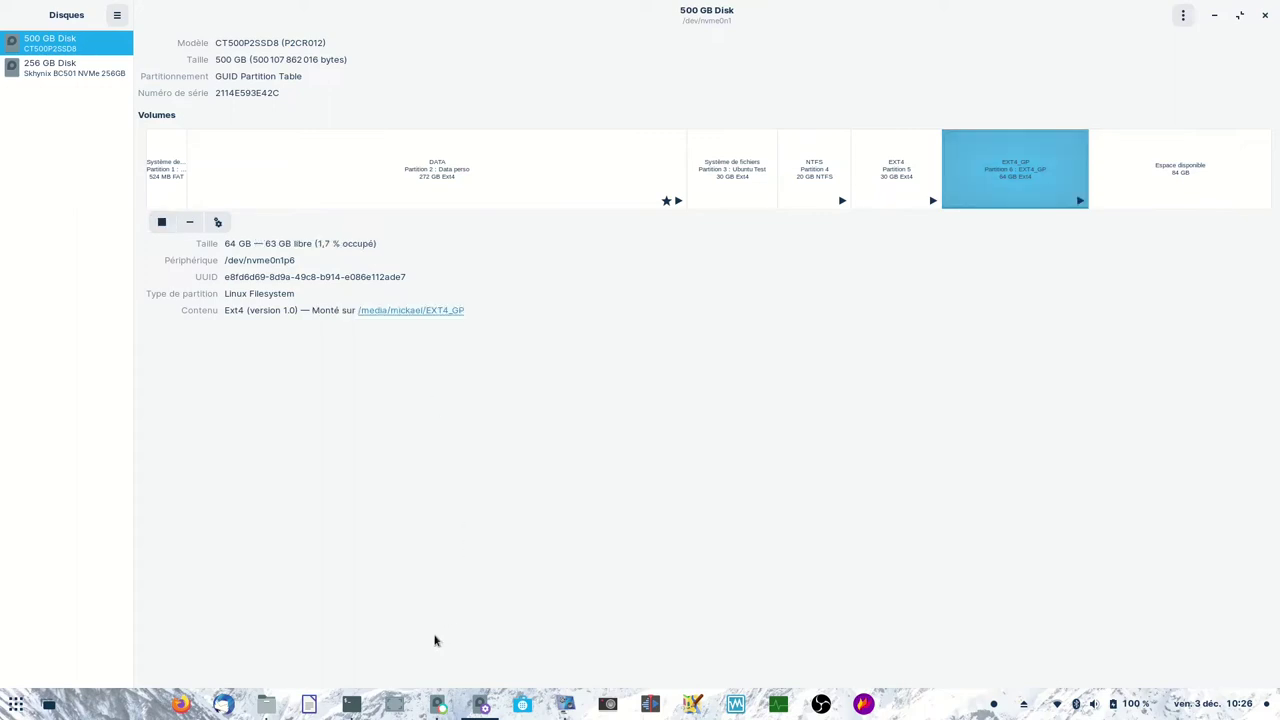
click(266, 704)
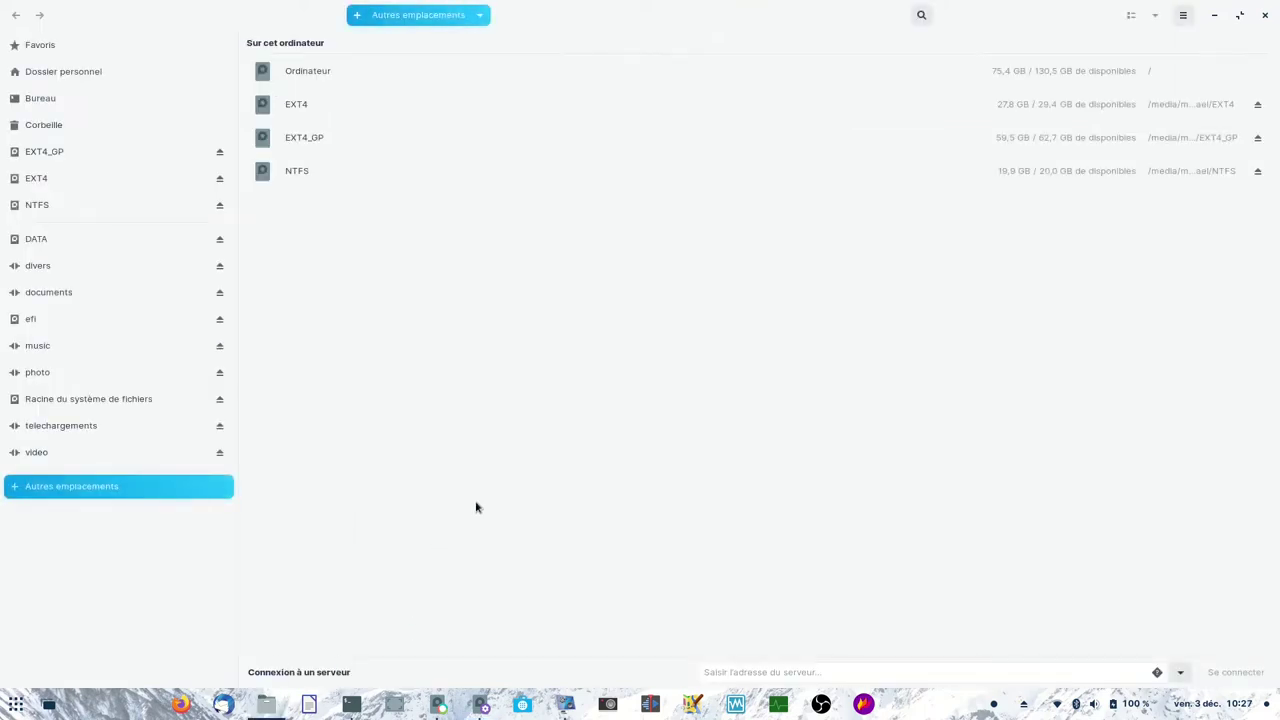
- Set the owner of the EXT4_GP volume to the personal user account in its permissions, from the root file manager
click(306, 140)
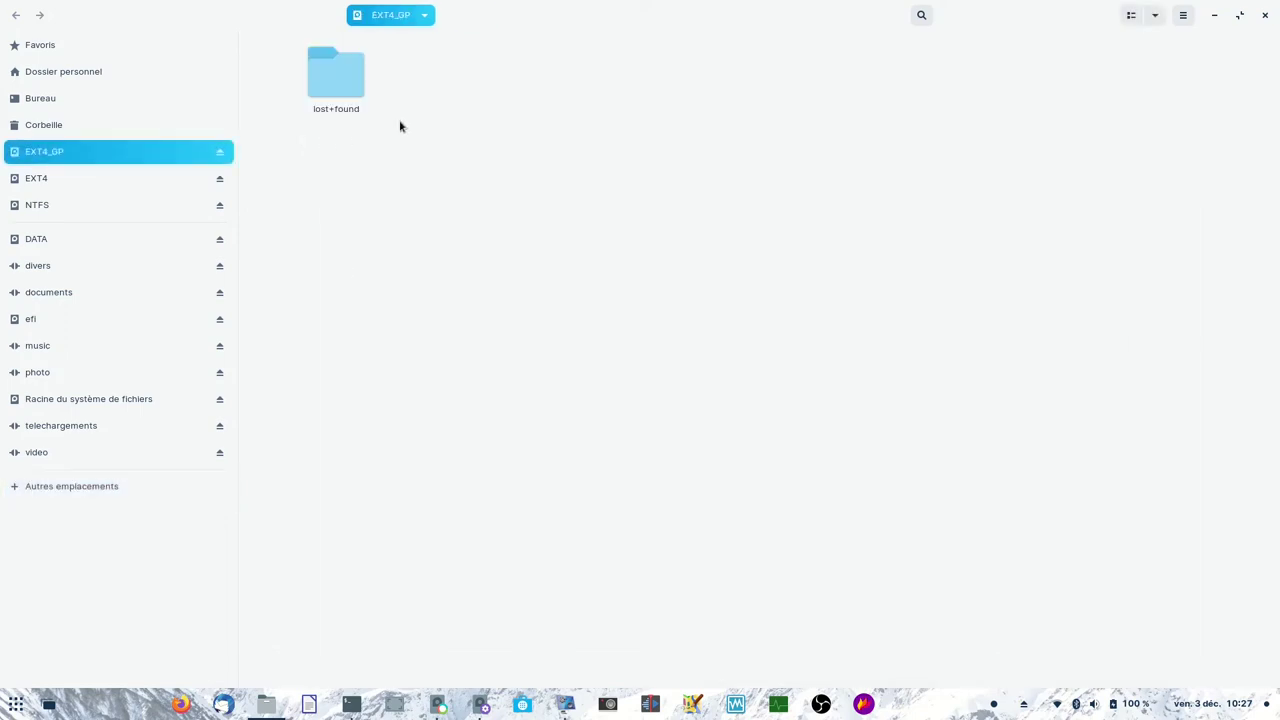
right_click(37, 157)
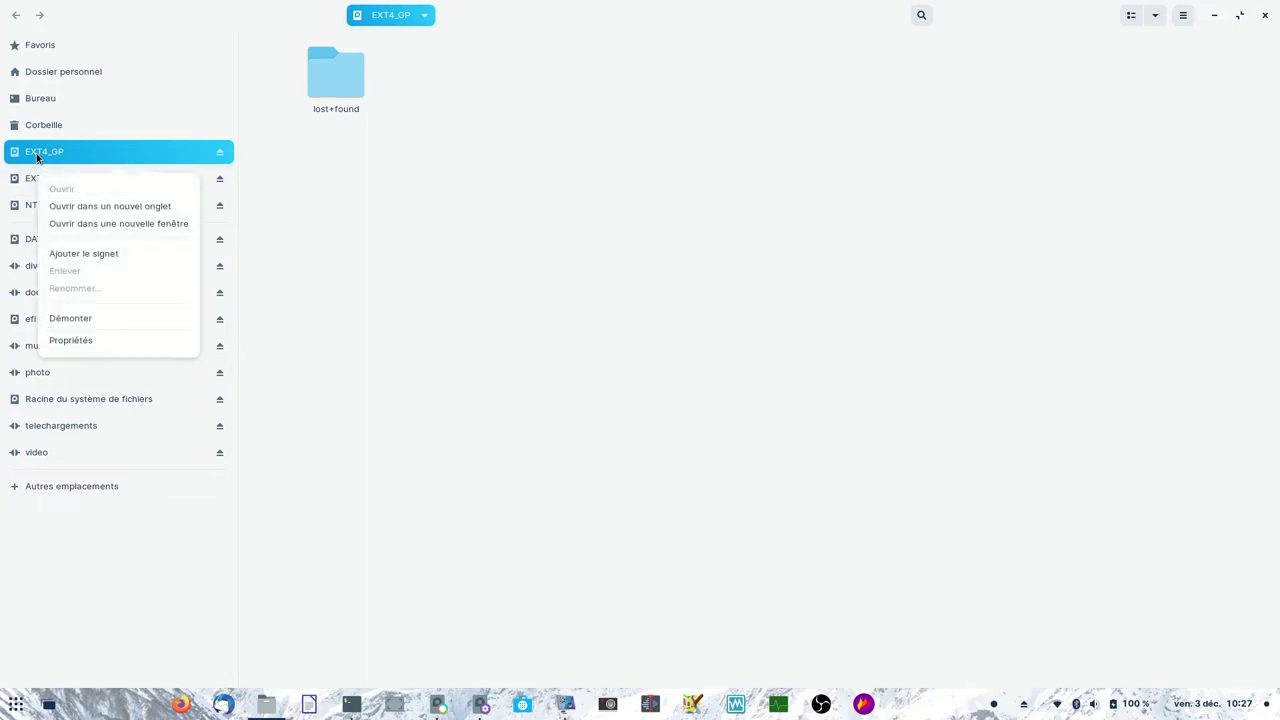
click(80, 341)
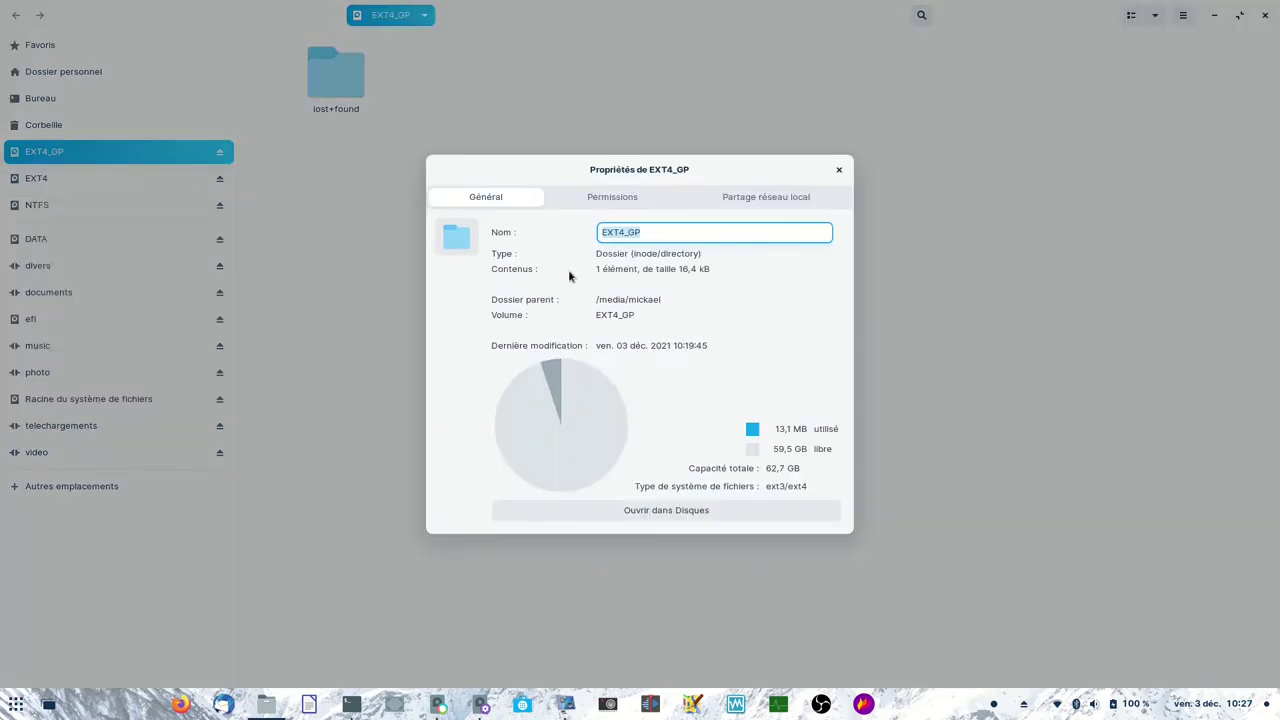
click(608, 201)
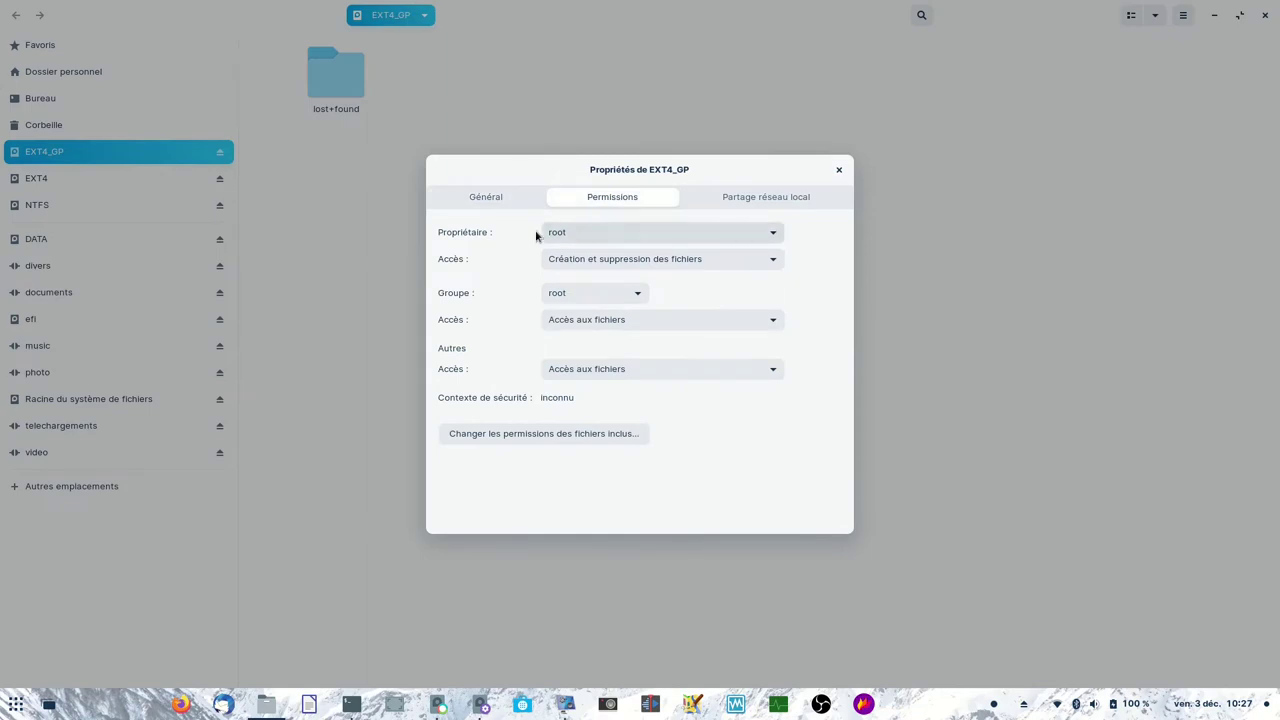
click(772, 236)
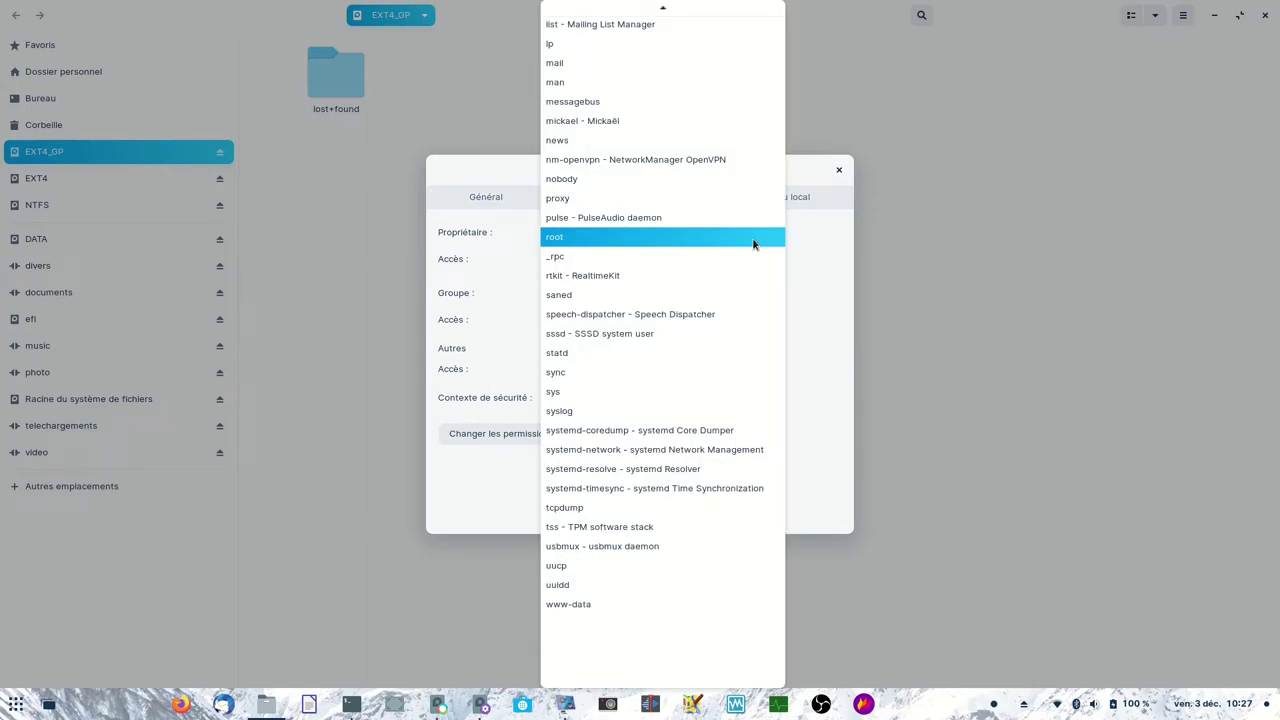
click(601, 122)
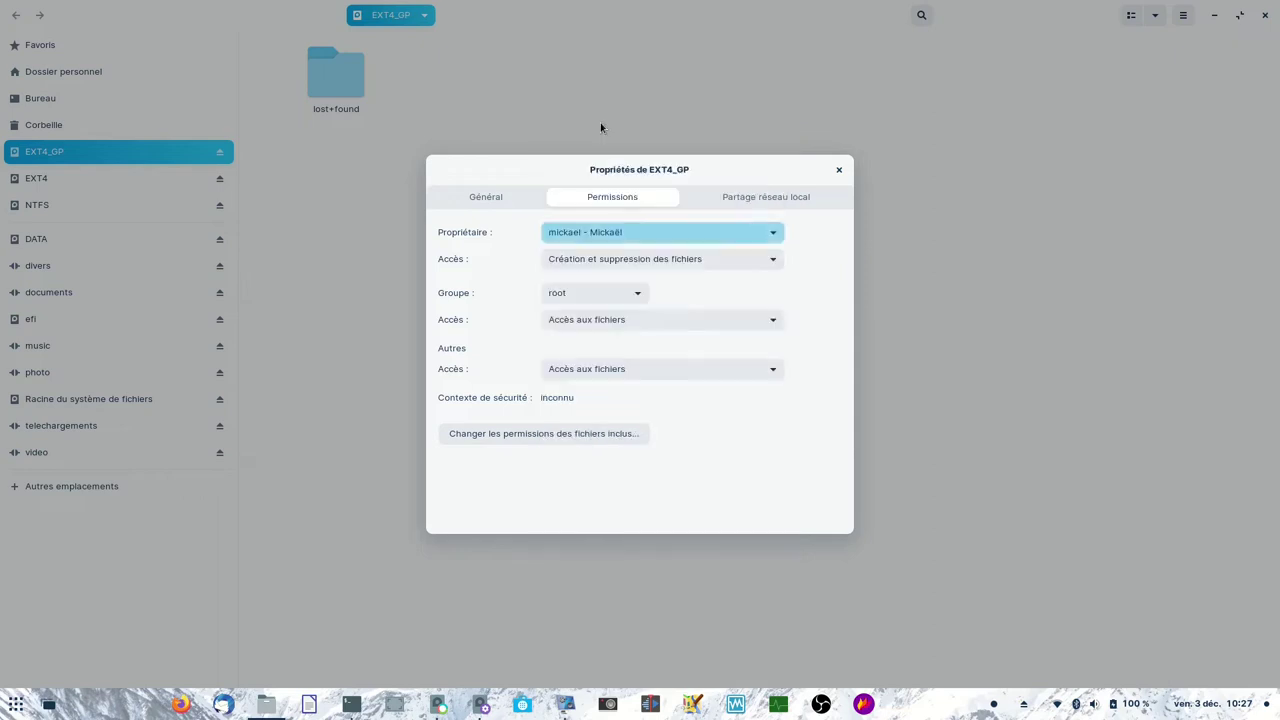
- Set the group of the EXT4_GP volume to the personal user's group, and close the root file manager
click(636, 295)
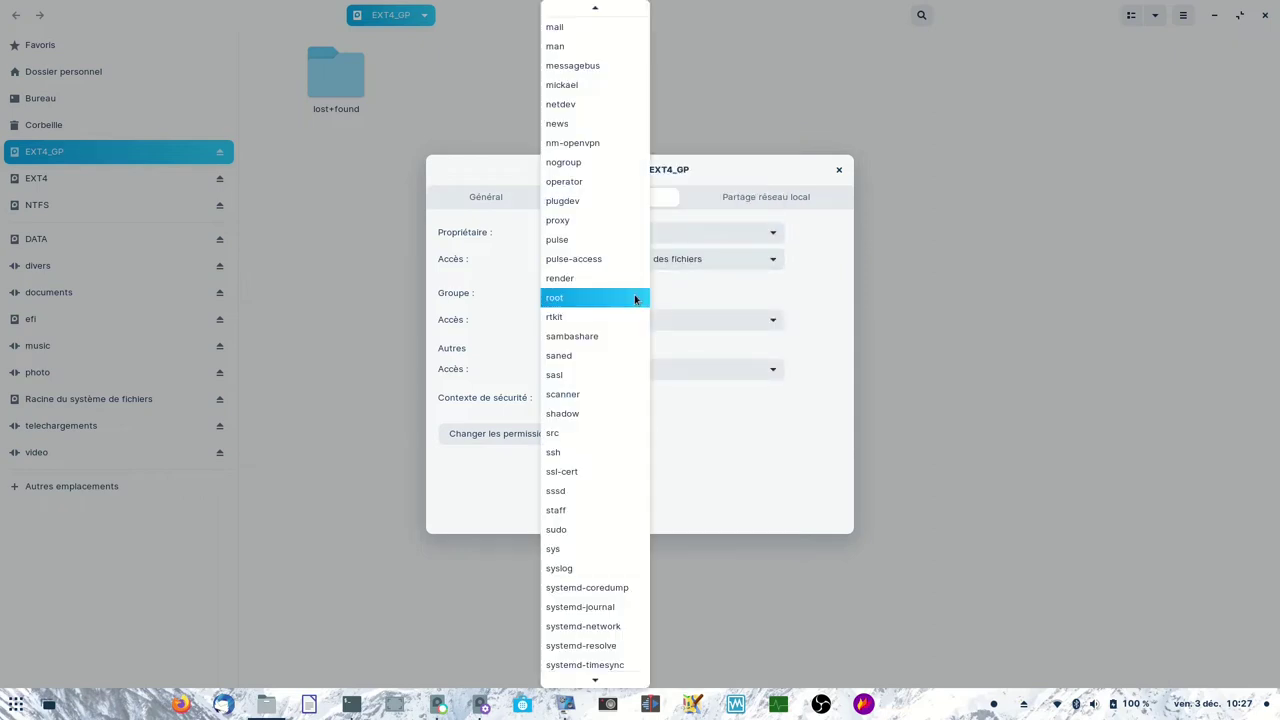
click(582, 88)
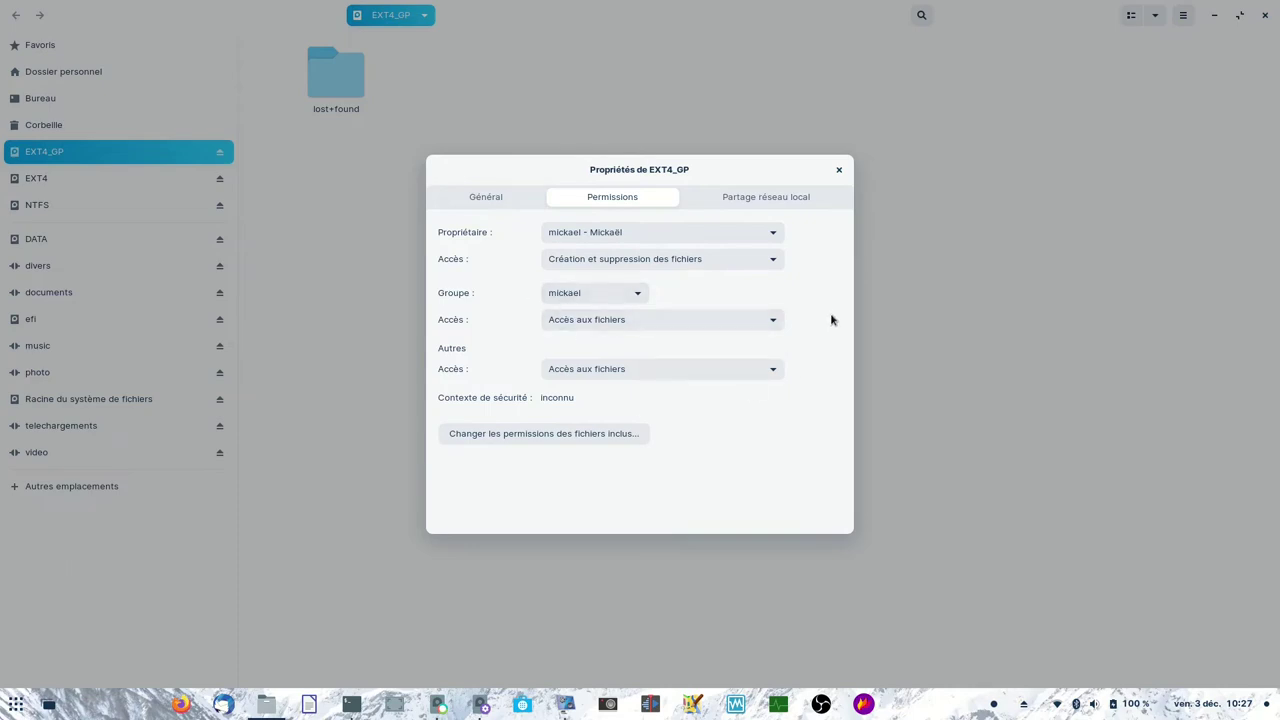
click(838, 171)
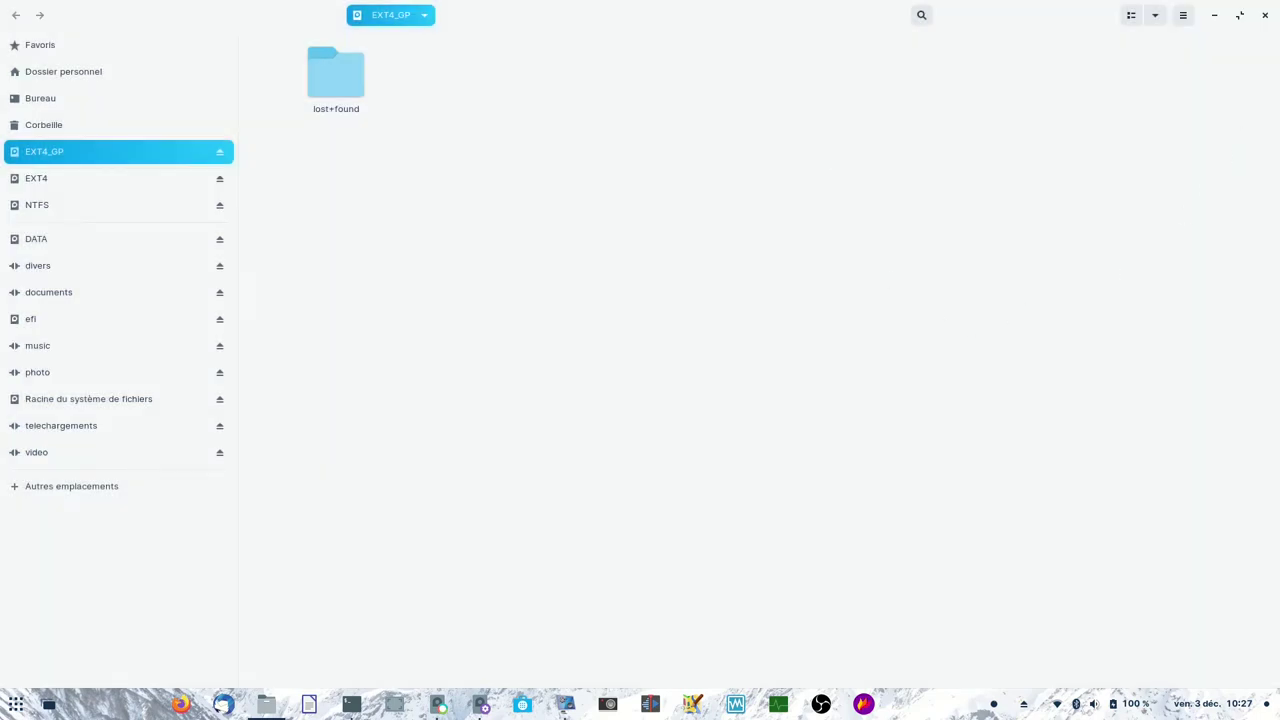
click(1266, 17)
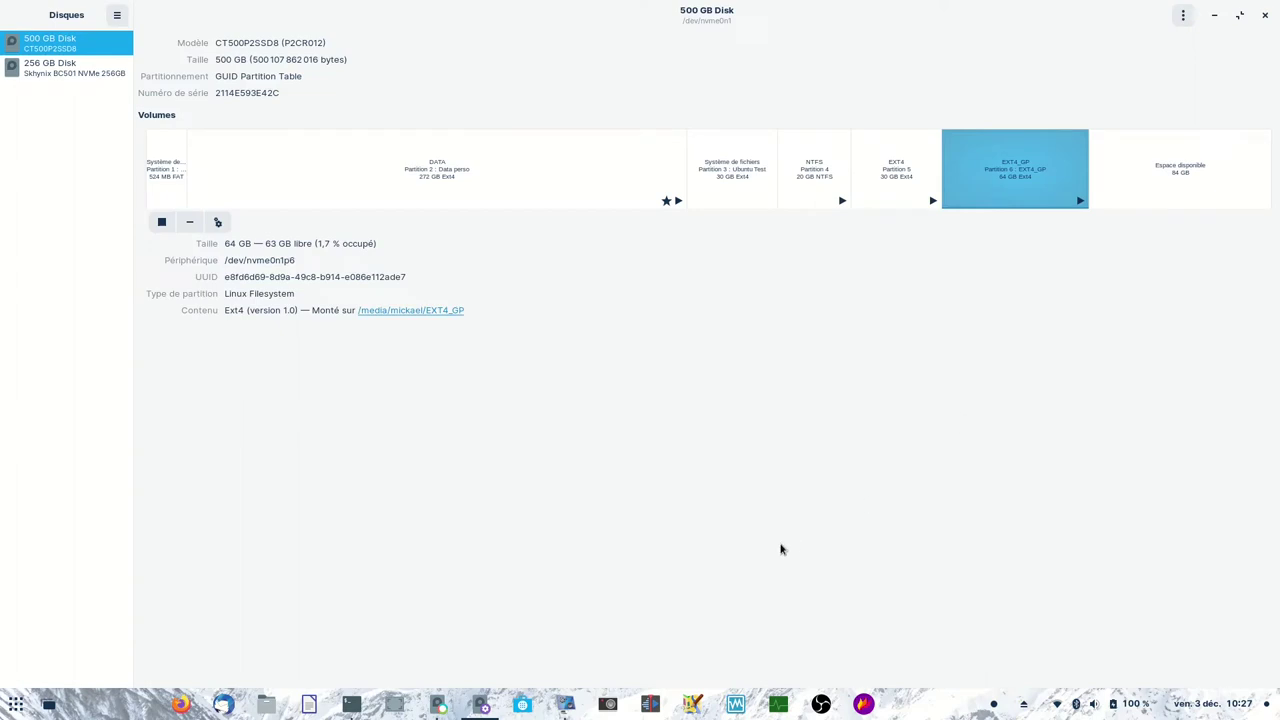
- Open EXT4_GP in the regular file manager and check that new folders and documents can be created there
click(266, 705)
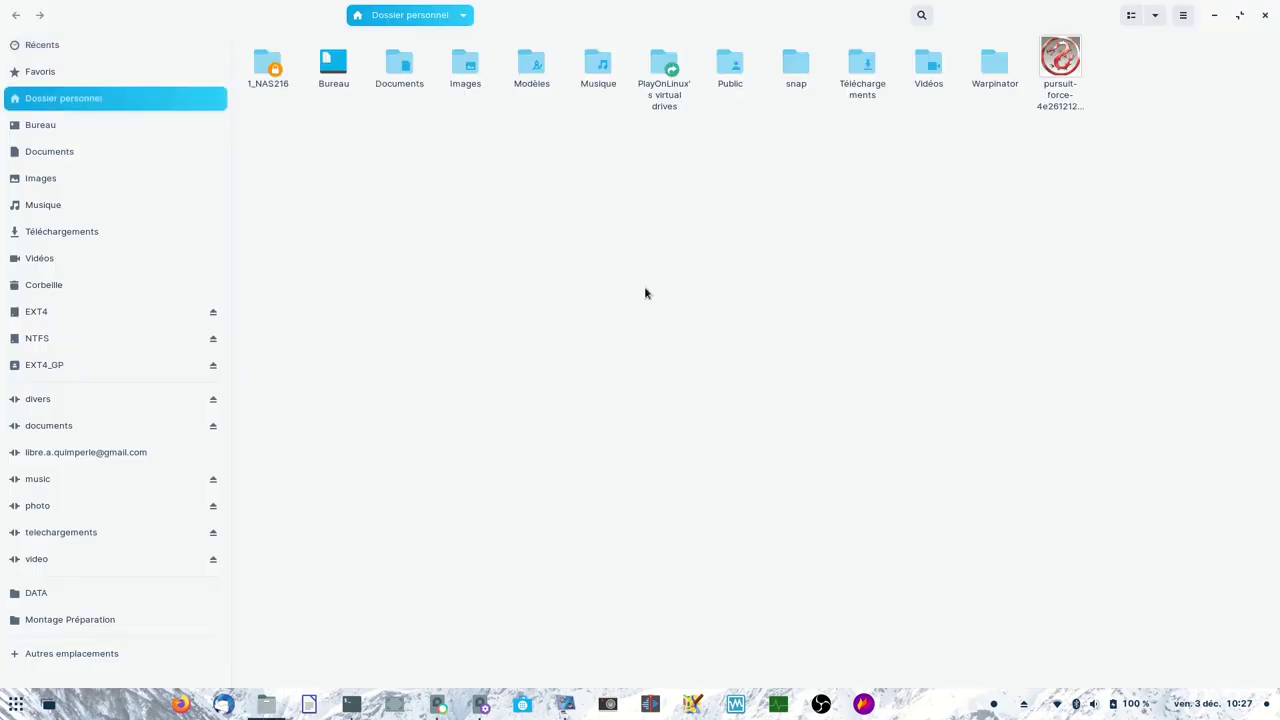
click(1266, 17)
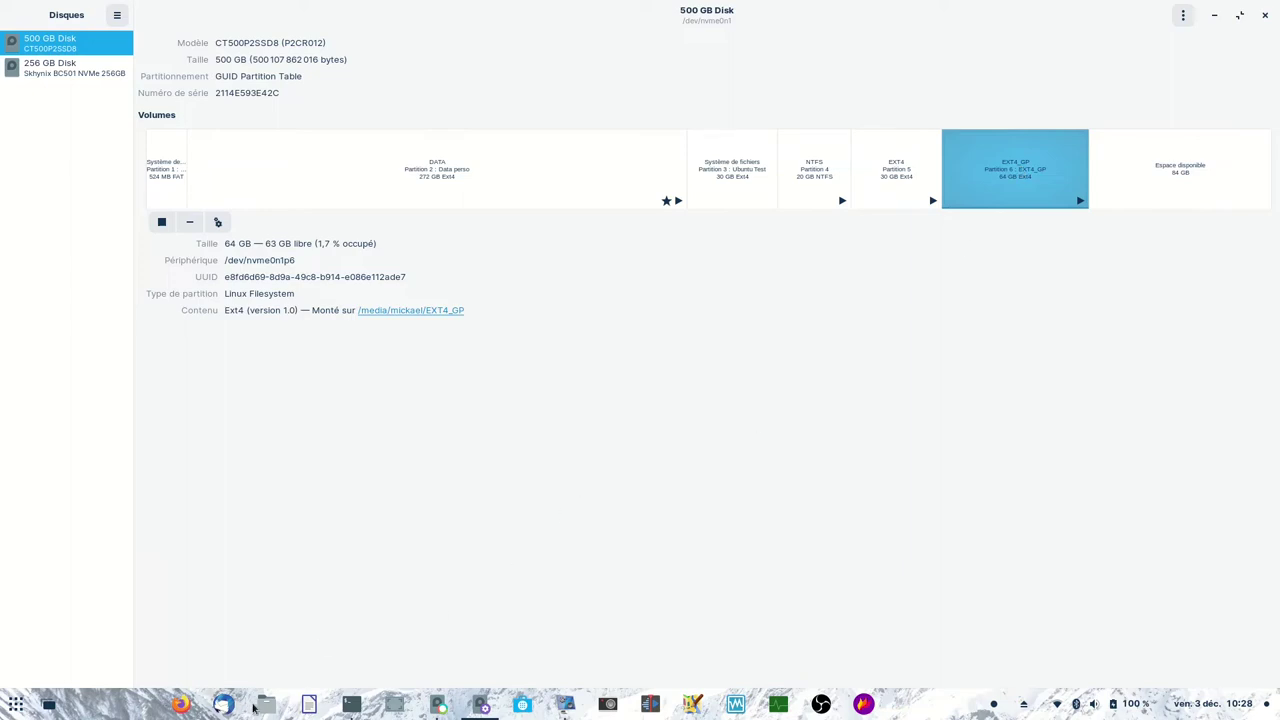
click(266, 706)
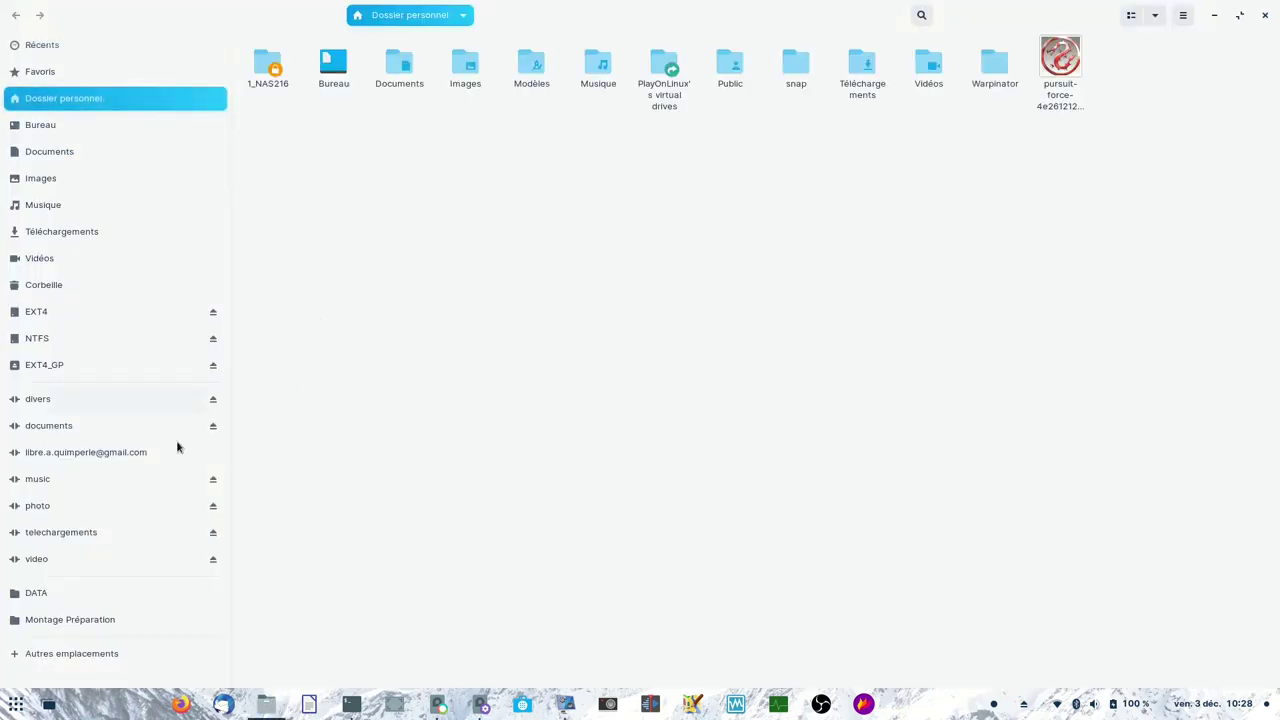
click(44, 366)
right_click(491, 171)
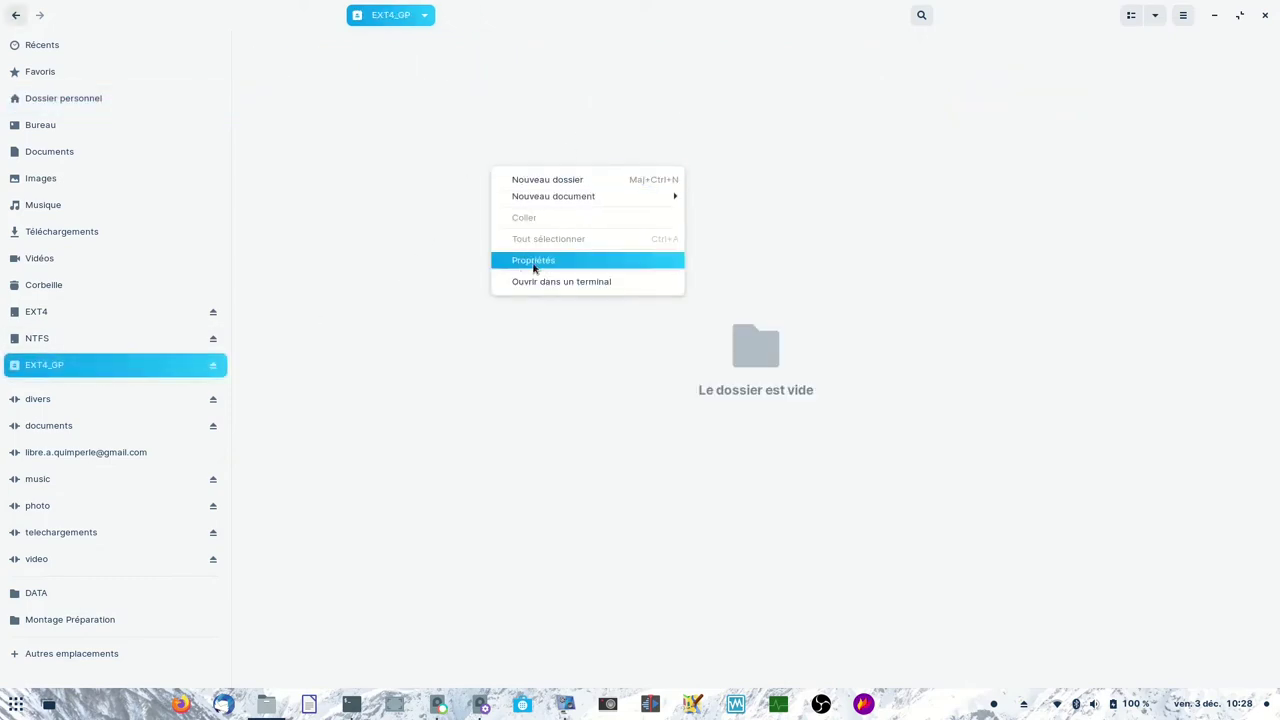
mouse_move(578, 205)
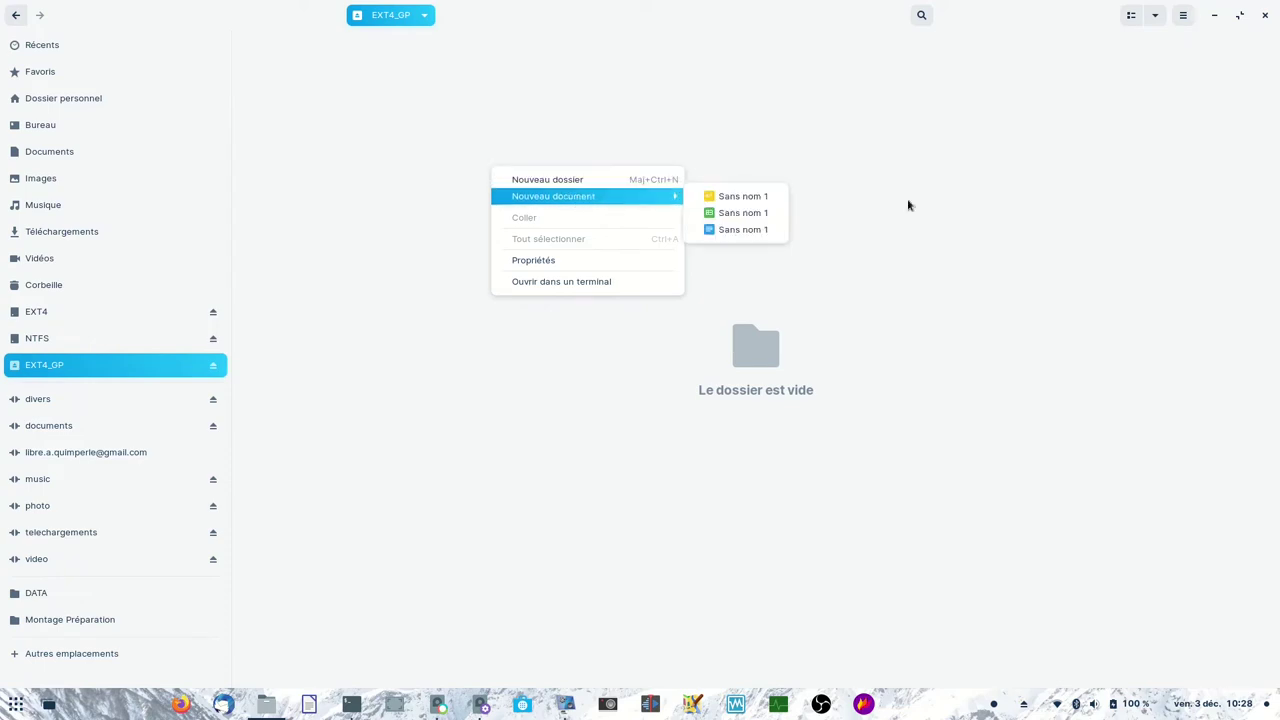
click(1065, 203)
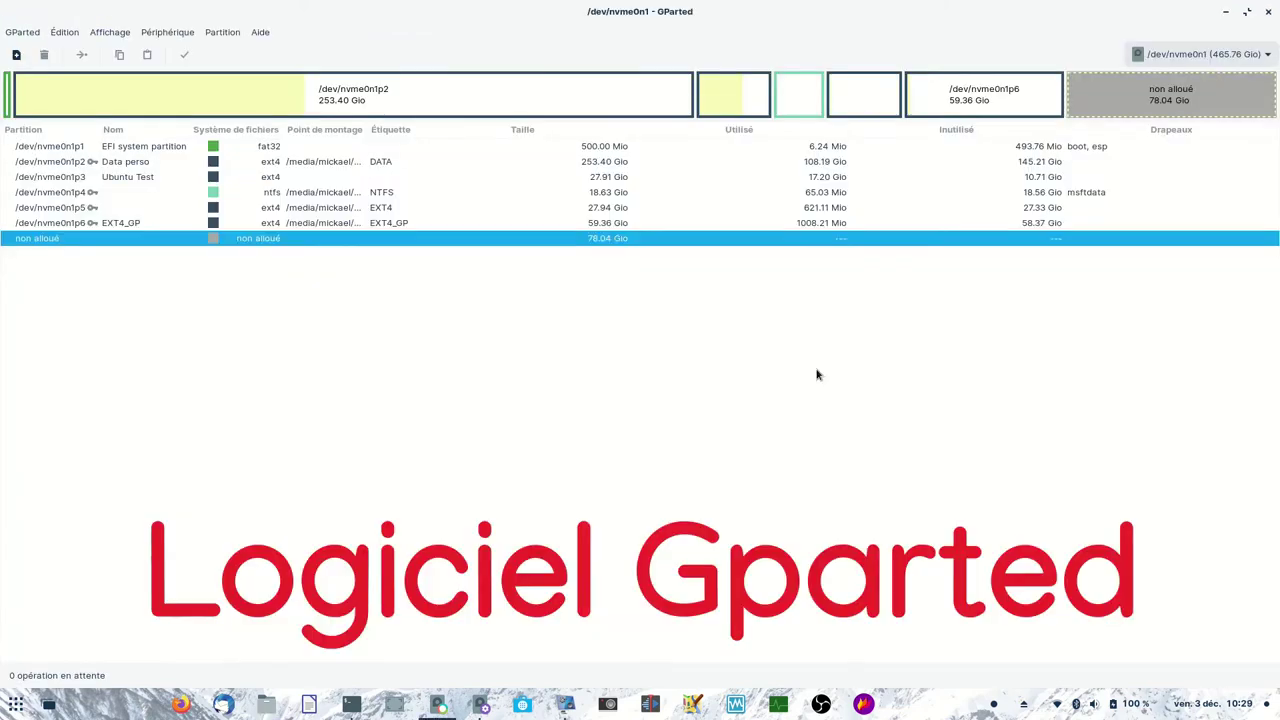
- In GParted, define a primary ntfs partition of 79916 Mio labelled NTFS_GP in the unallocated space
right_click(1131, 93)
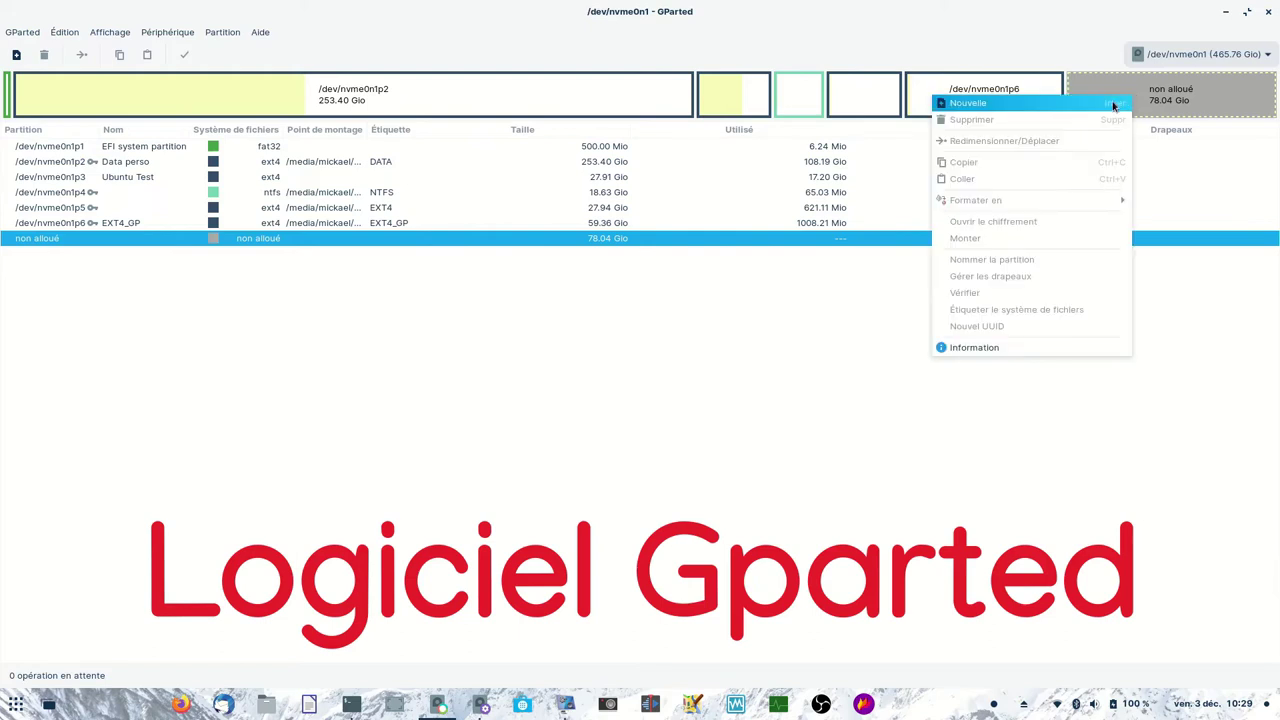
click(1066, 110)
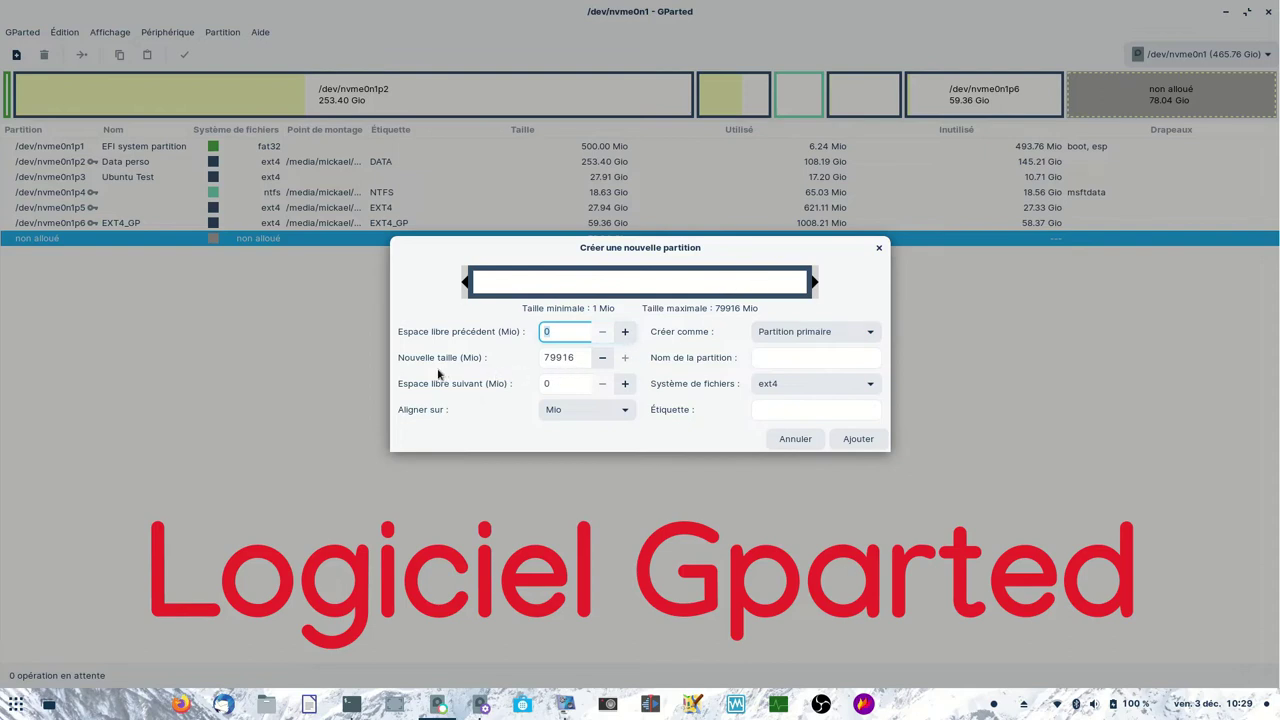
double_click(566, 358)
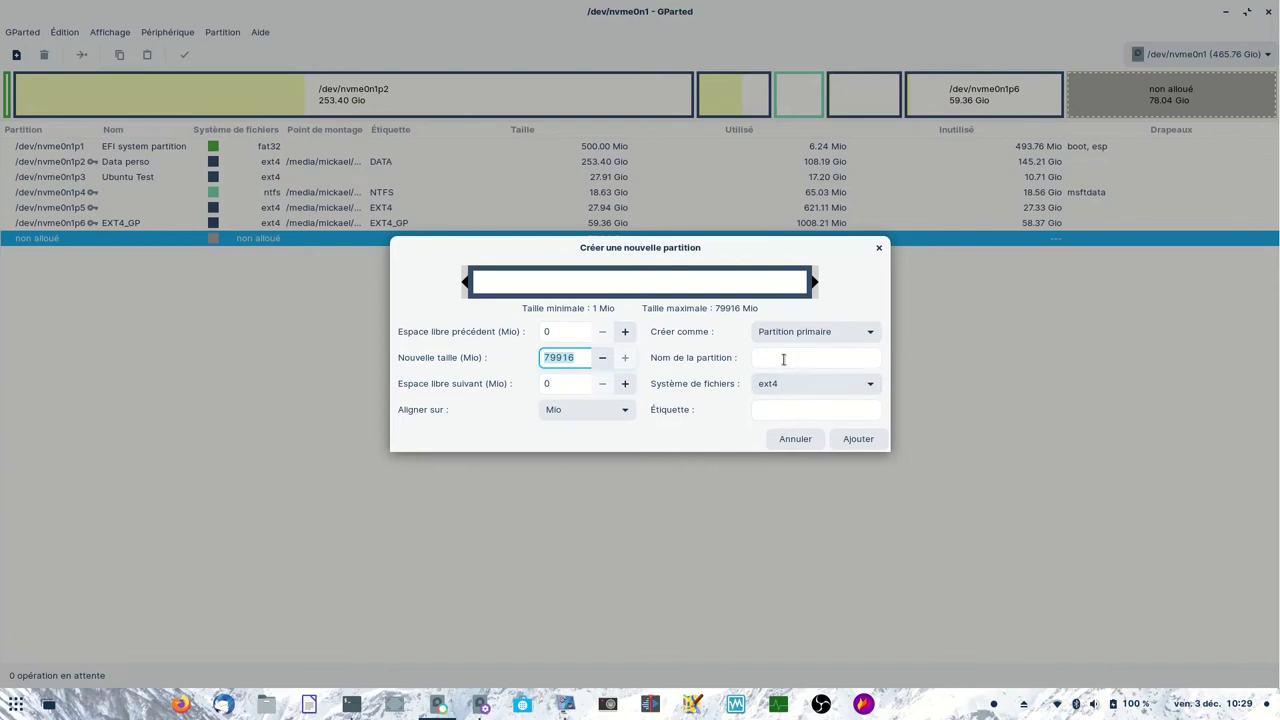
click(784, 410)
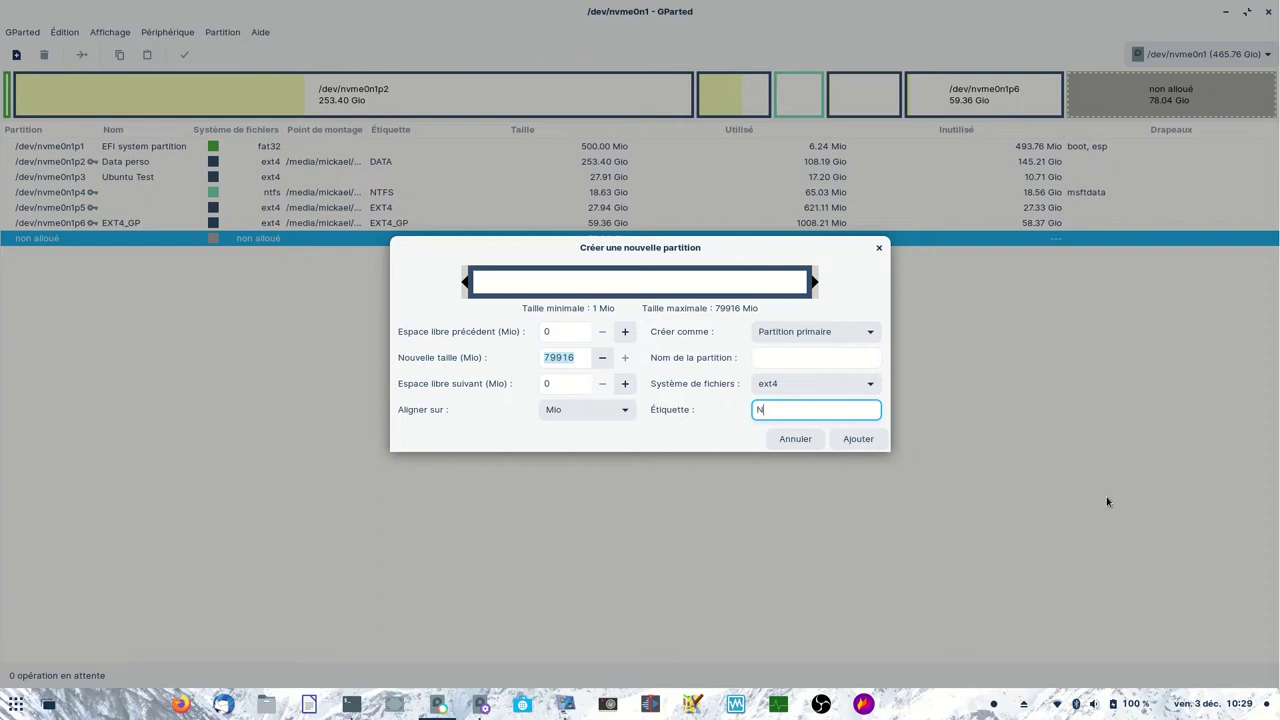
text(NTFS_GP)
click(870, 390)
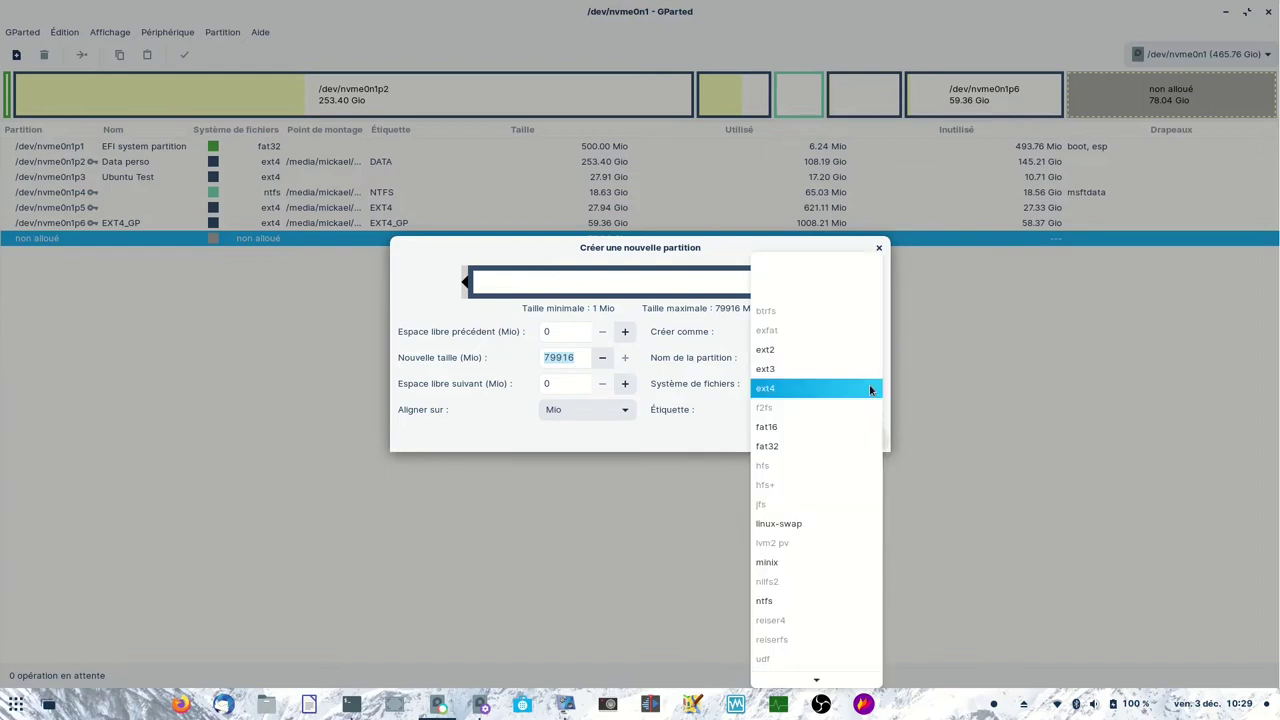
click(772, 602)
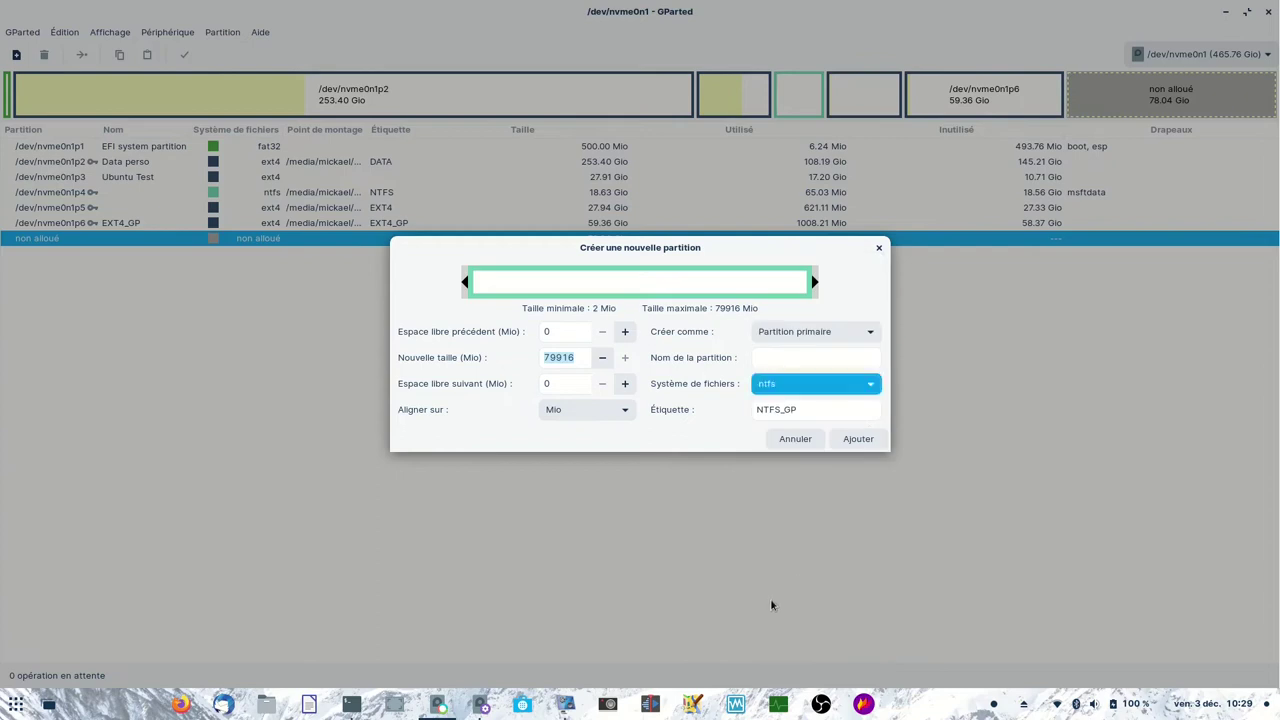
click(857, 439)
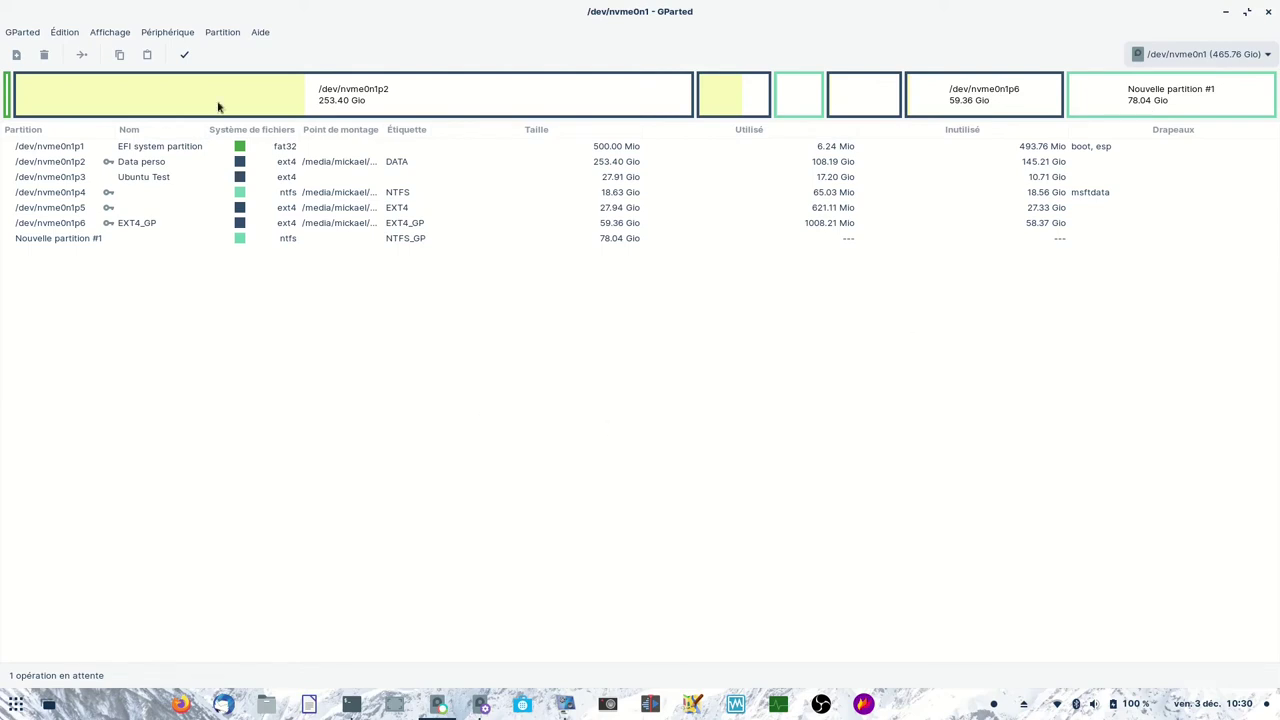
- Apply the pending creation of the NTFS_GP partition and close the operations report
click(187, 56)
click(723, 394)
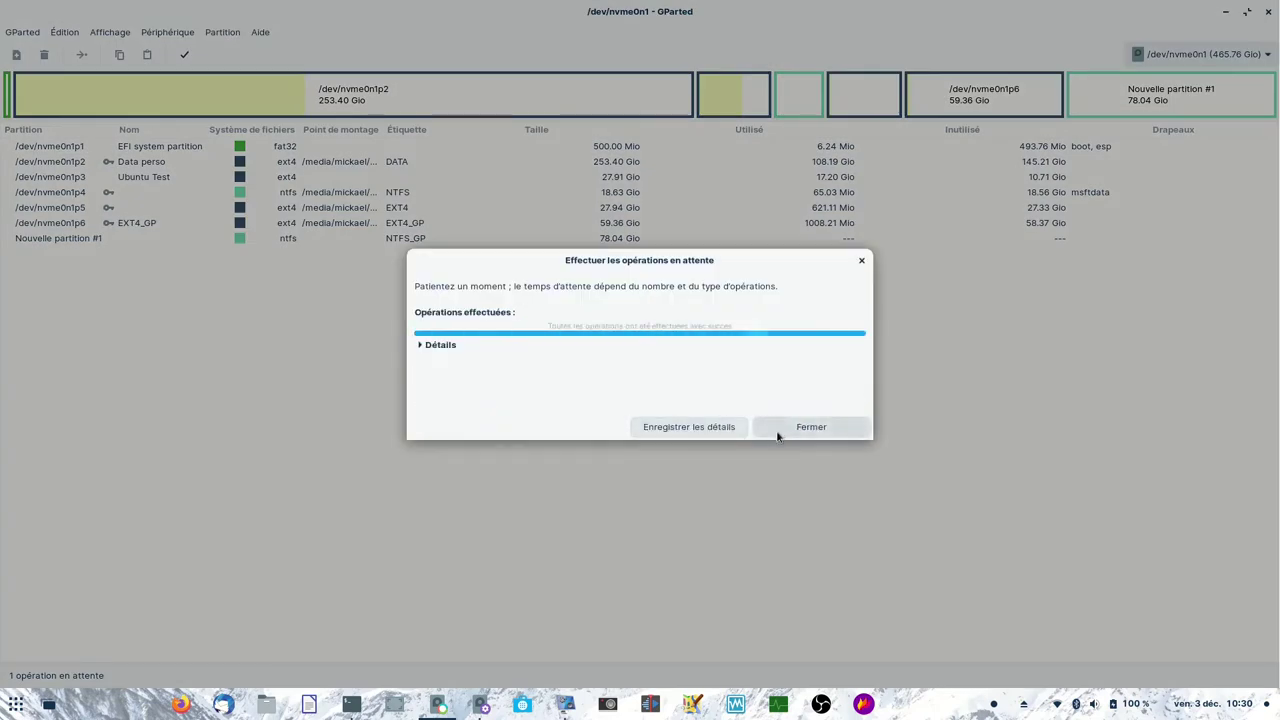
click(806, 429)
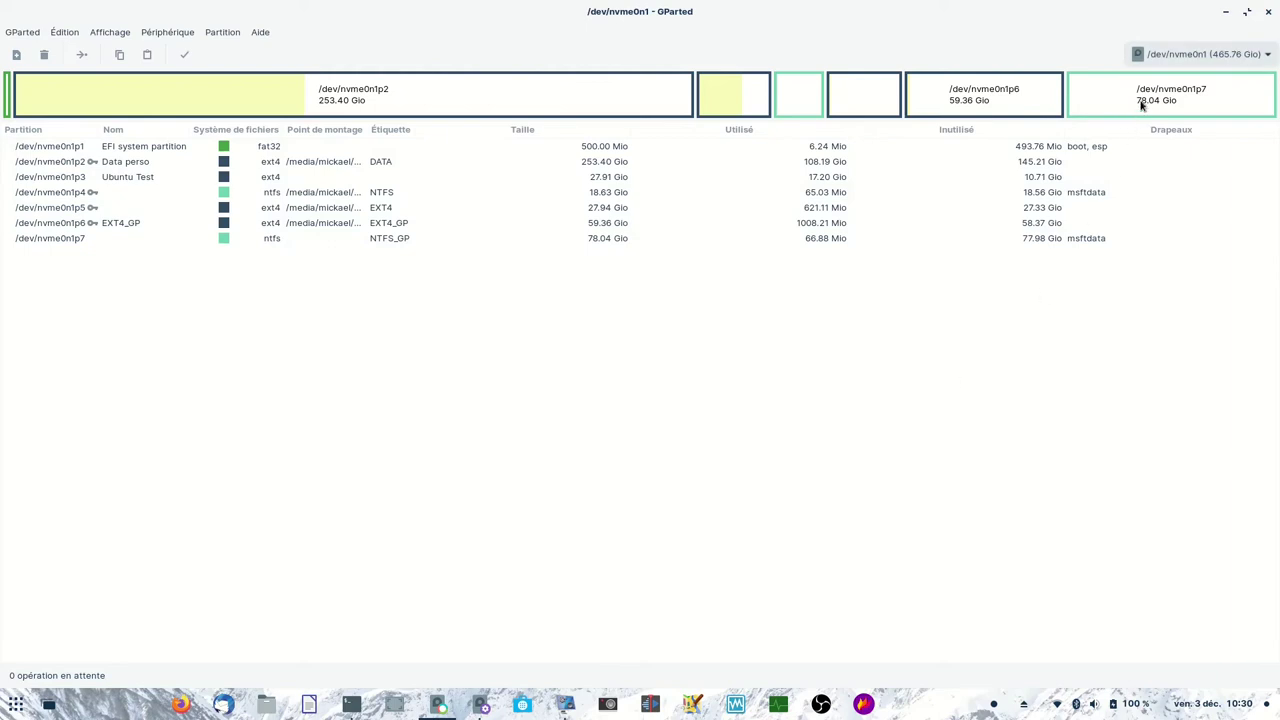
- Mount the NTFS_GP partition in Disques, and open its mount folder to check that new items can be created
click(481, 705)
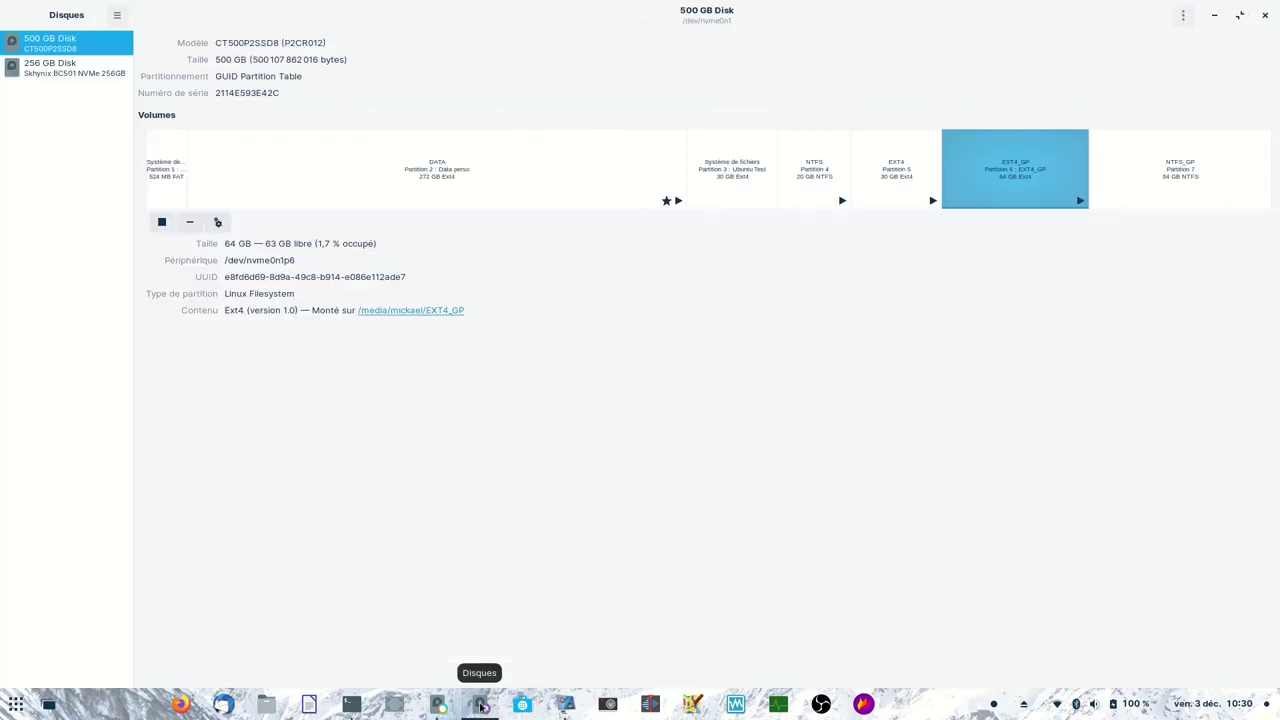
click(1194, 178)
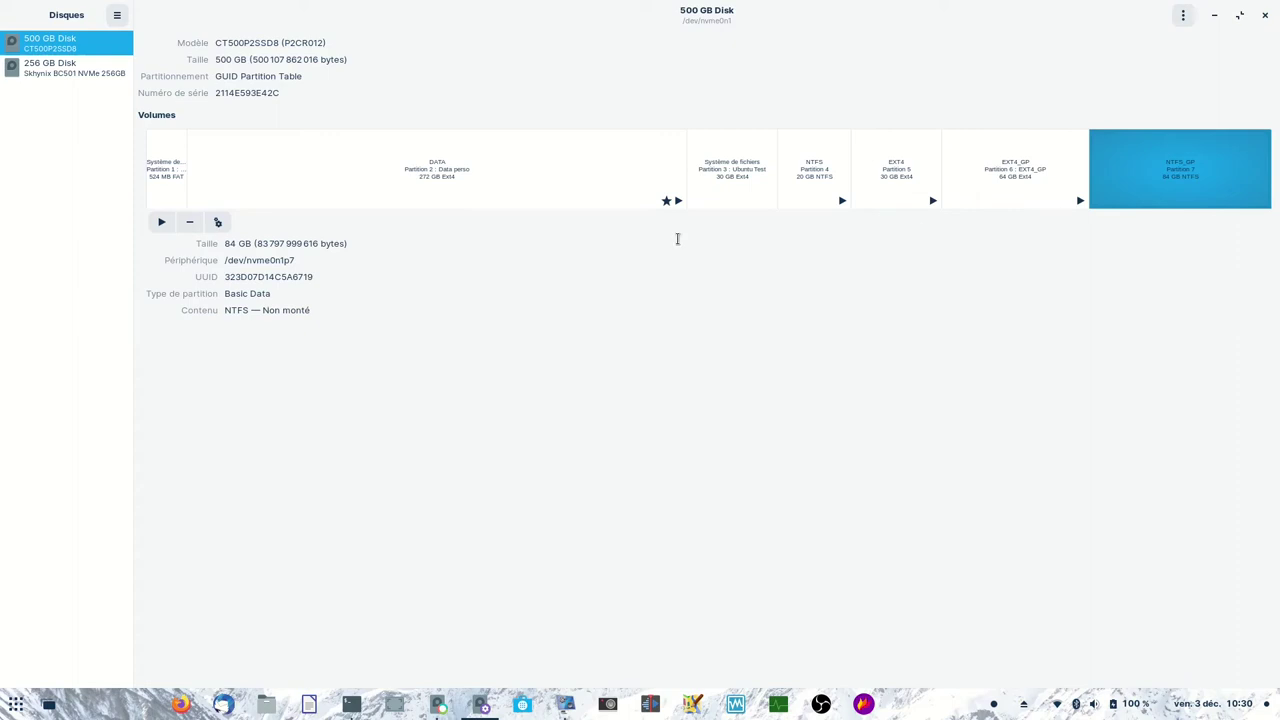
click(160, 222)
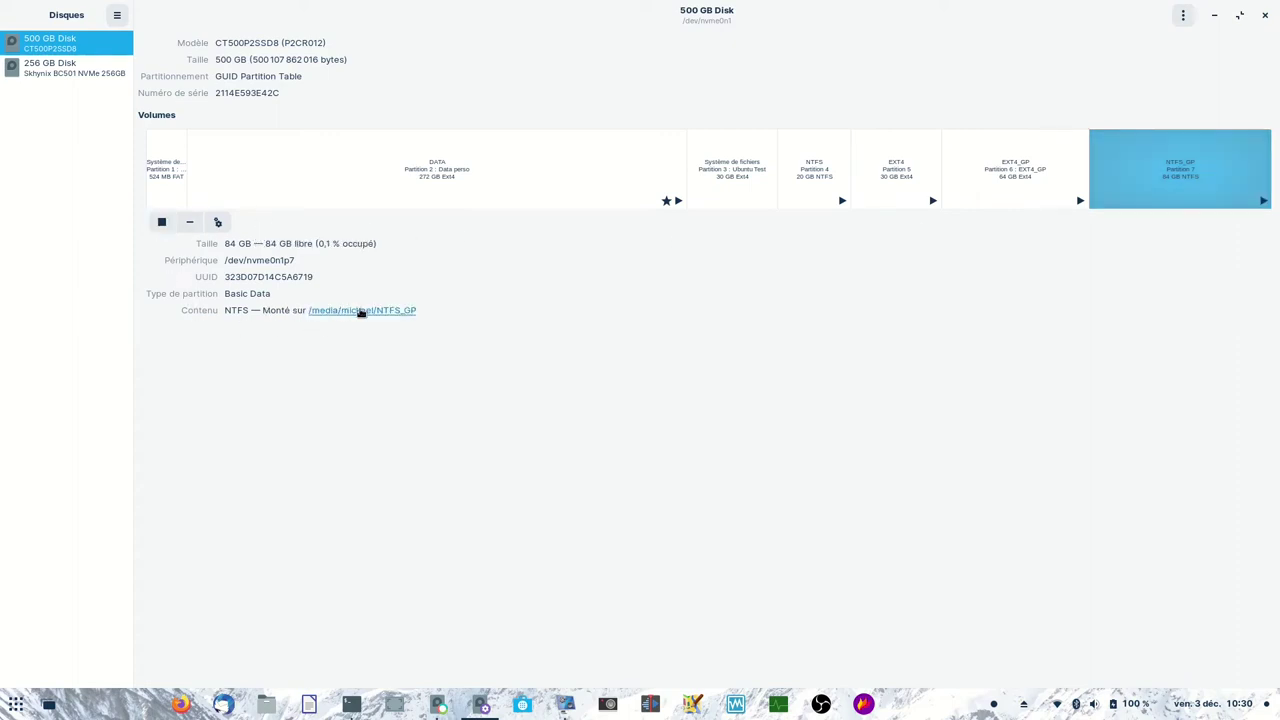
click(360, 311)
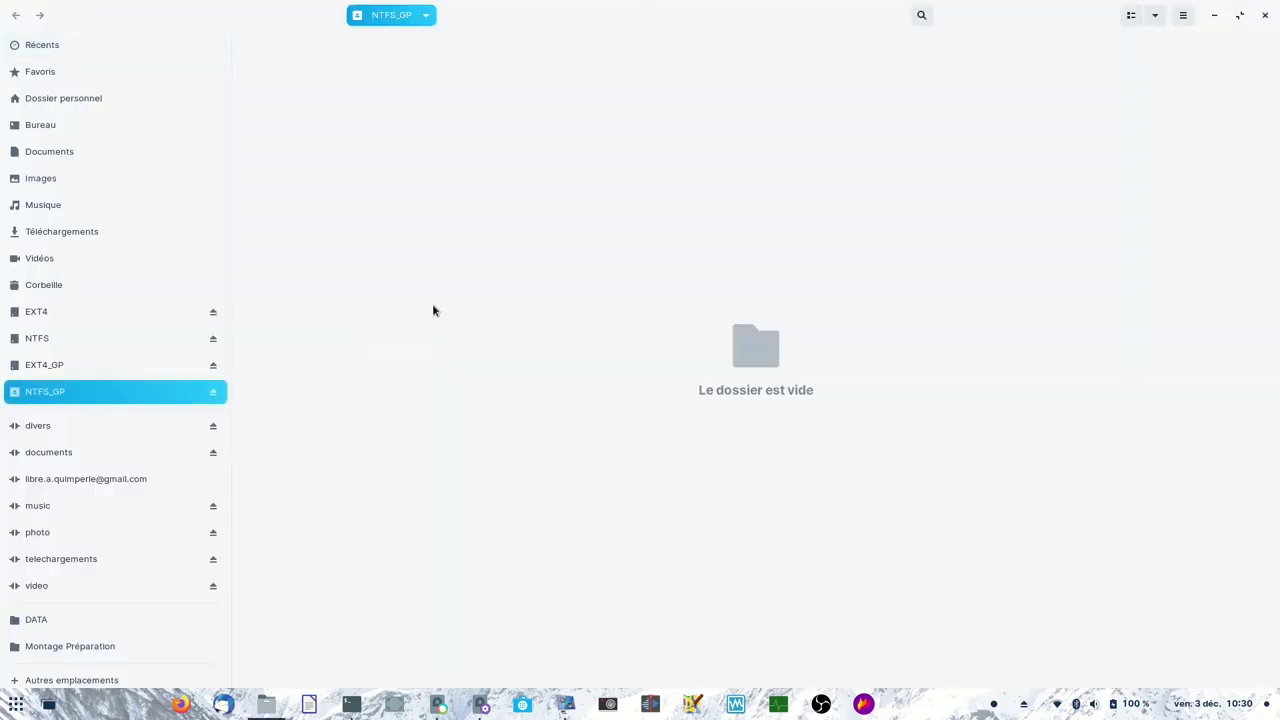
right_click(640, 221)
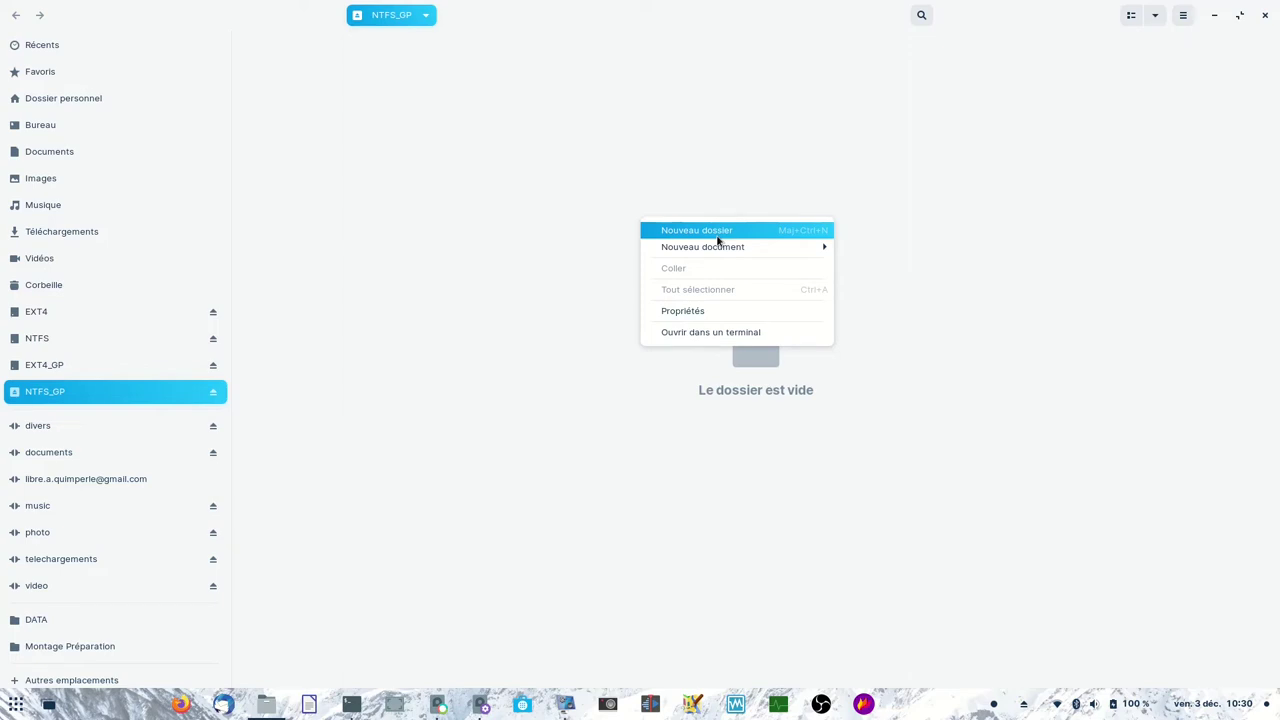
- Review the partition list in GParted, and unmount the NTFS_GP and EXT4_GP partitions in Disques
click(437, 704)
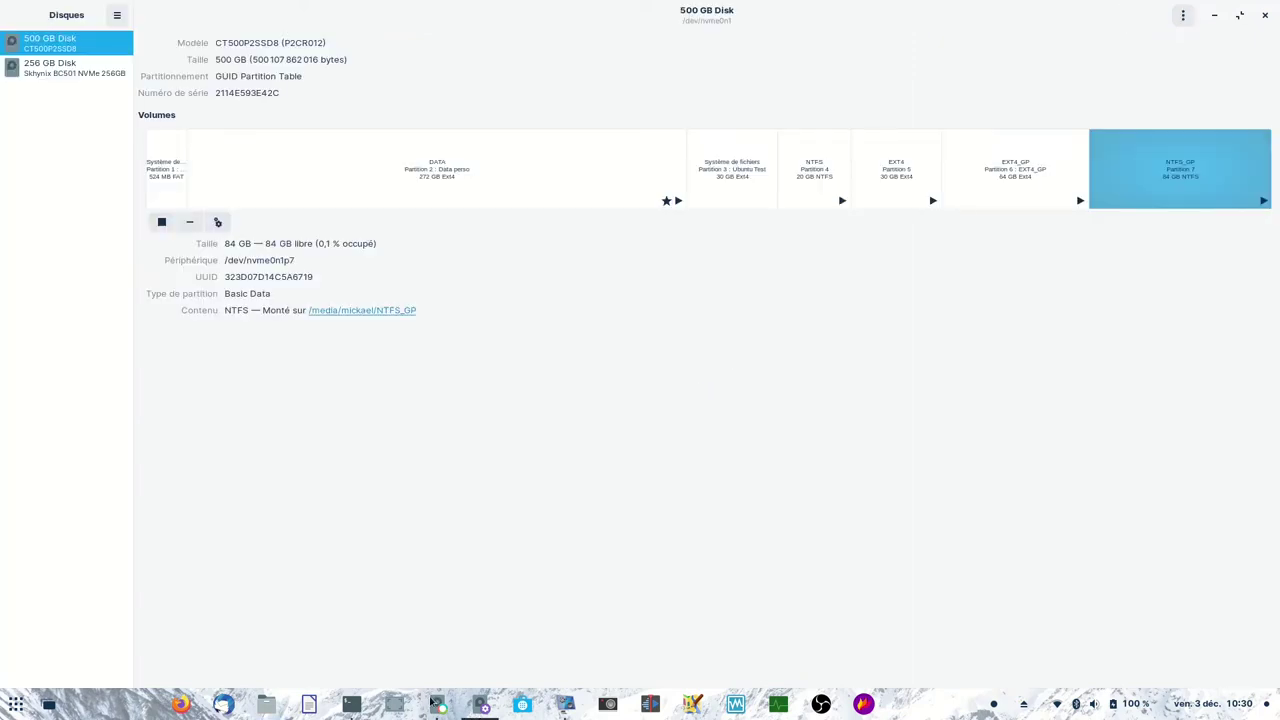
click(434, 706)
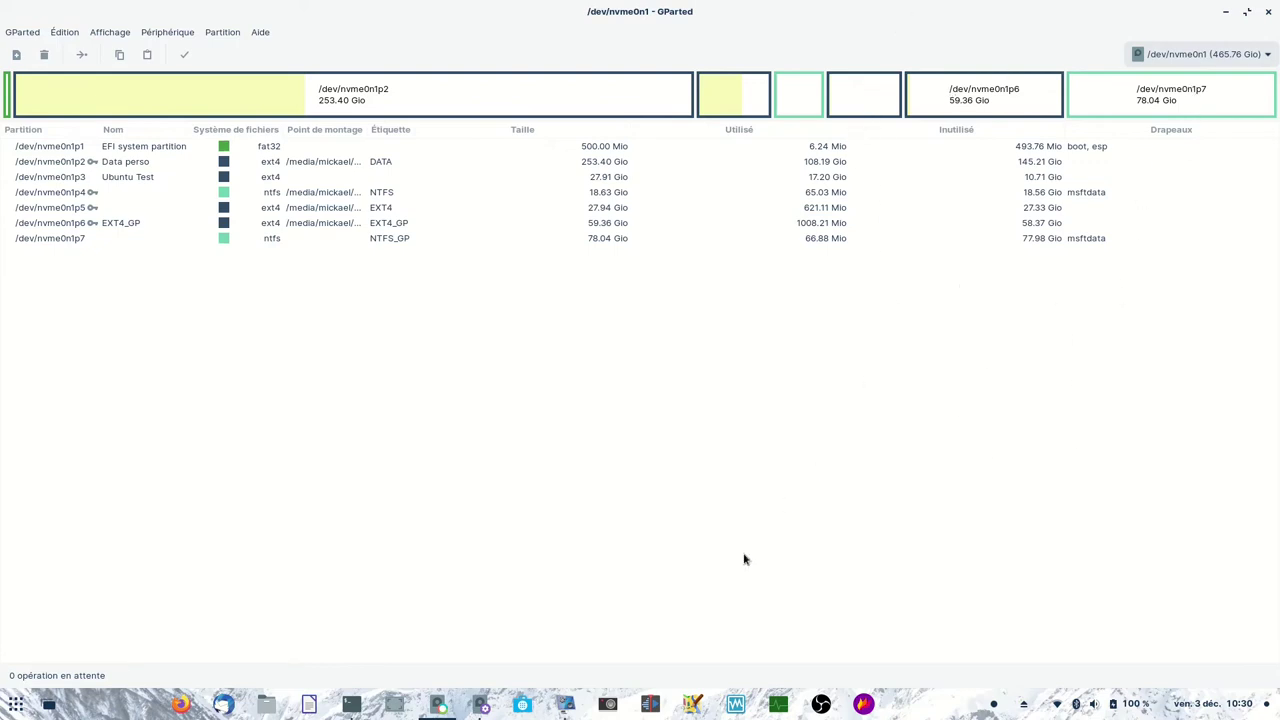
click(480, 704)
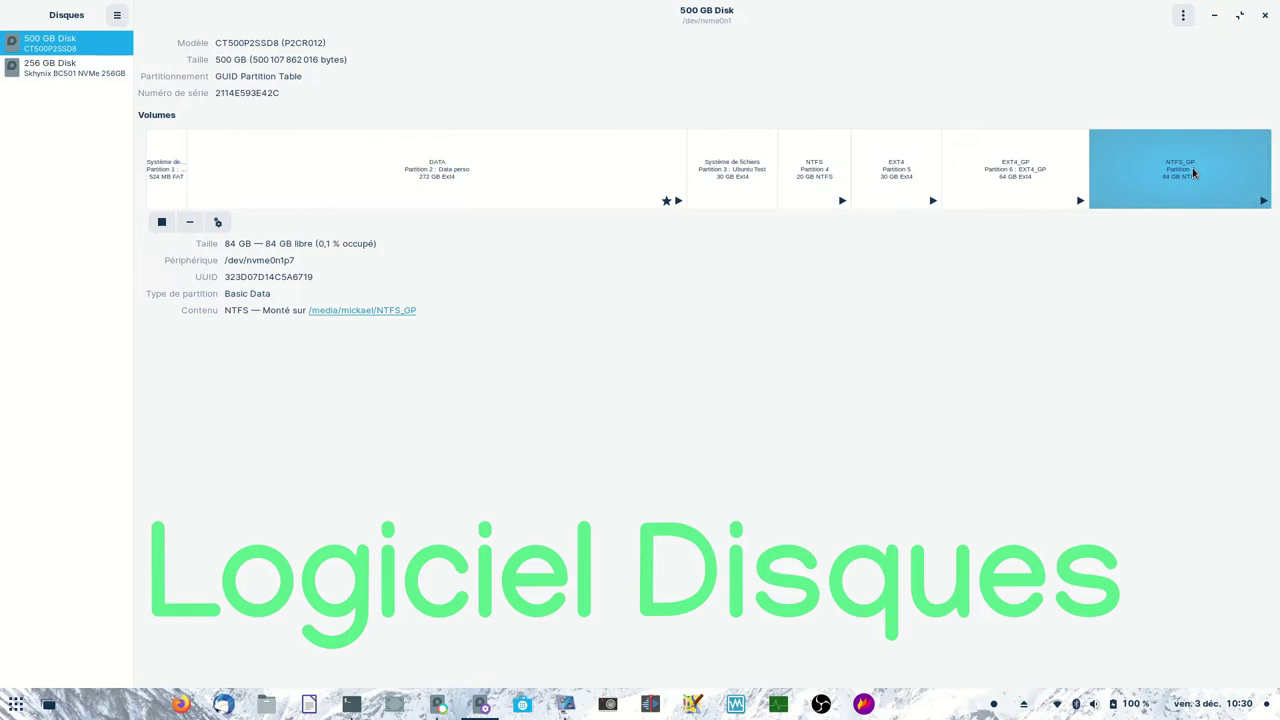
click(161, 224)
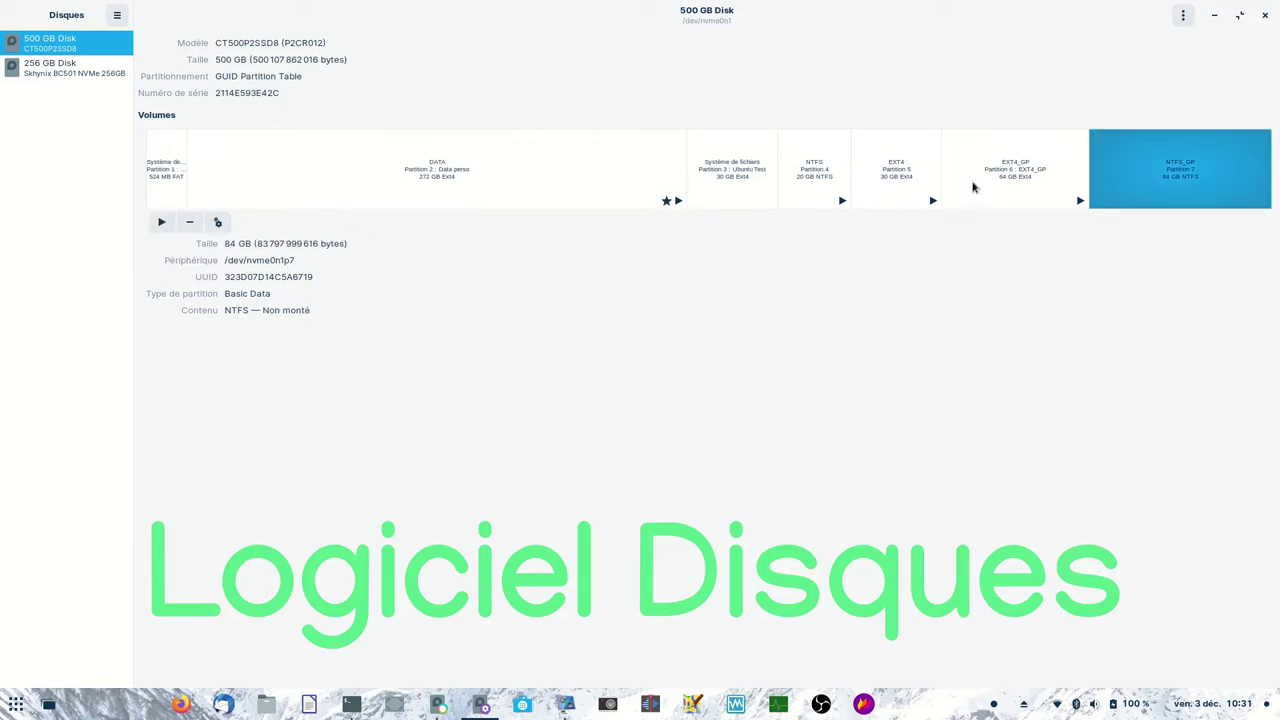
click(986, 182)
click(161, 222)
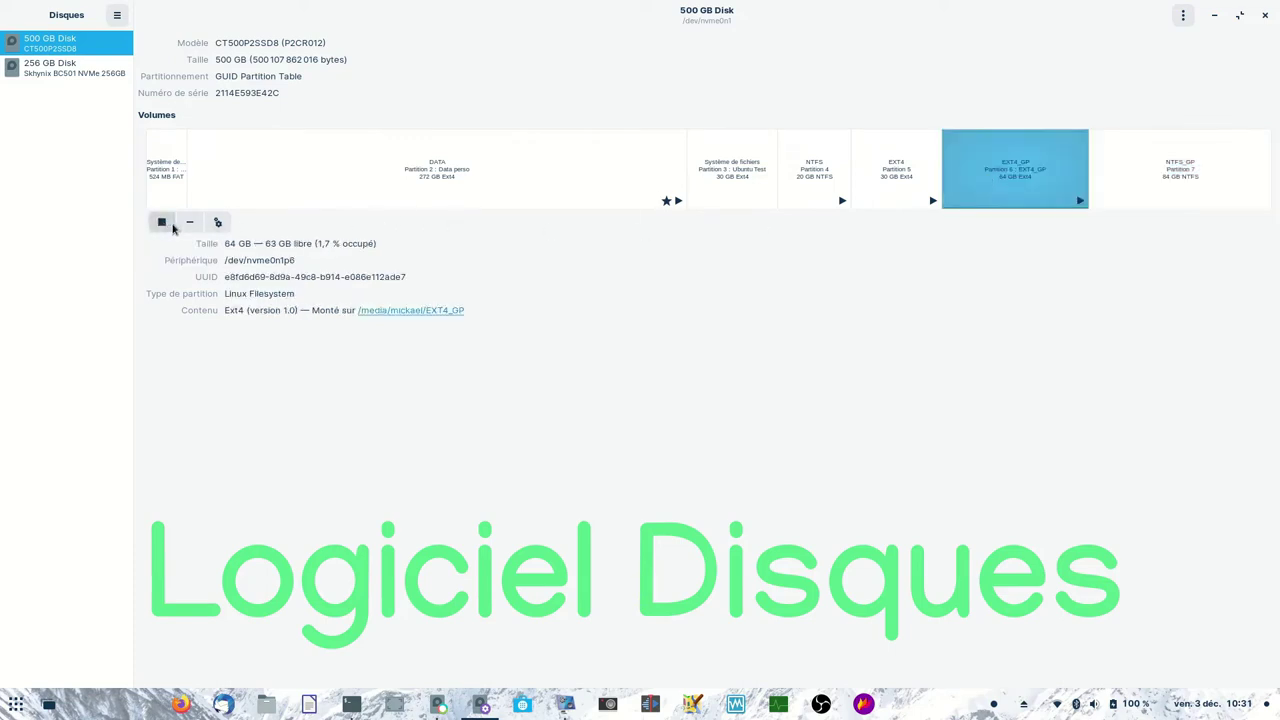
- Unmount the EXT4 and NTFS partitions of the 500 GB disk
click(903, 167)
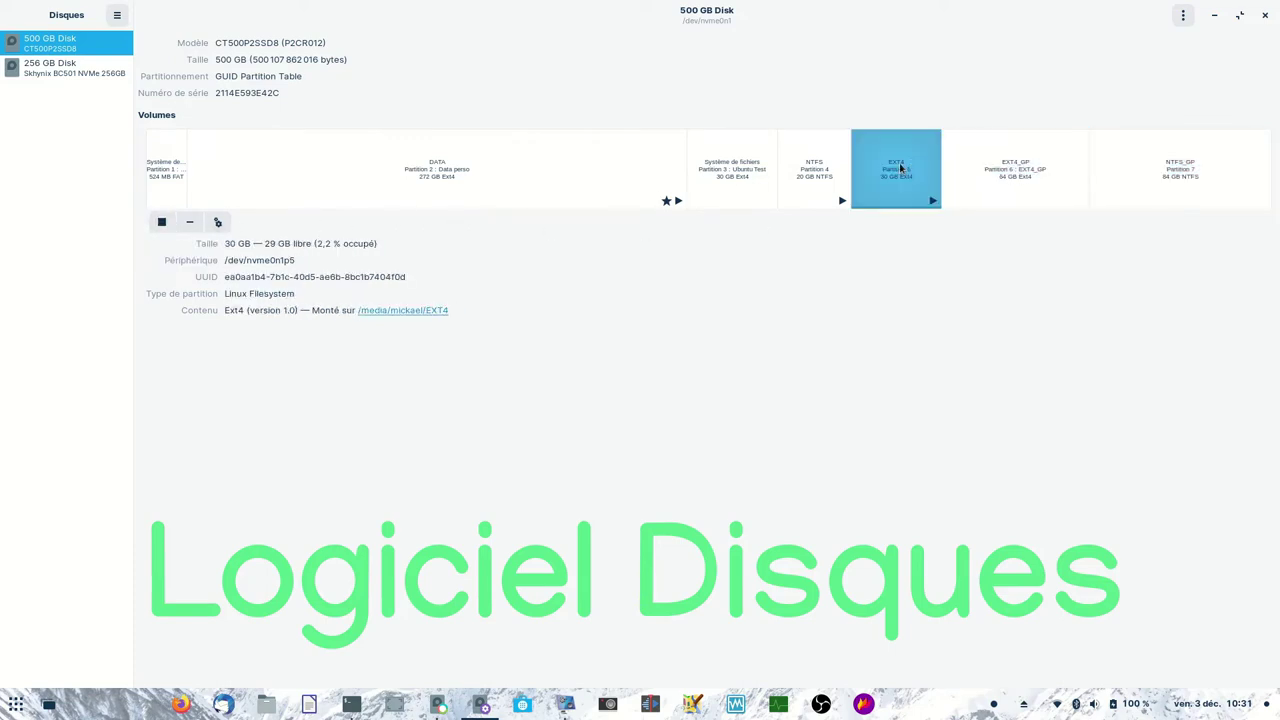
click(162, 223)
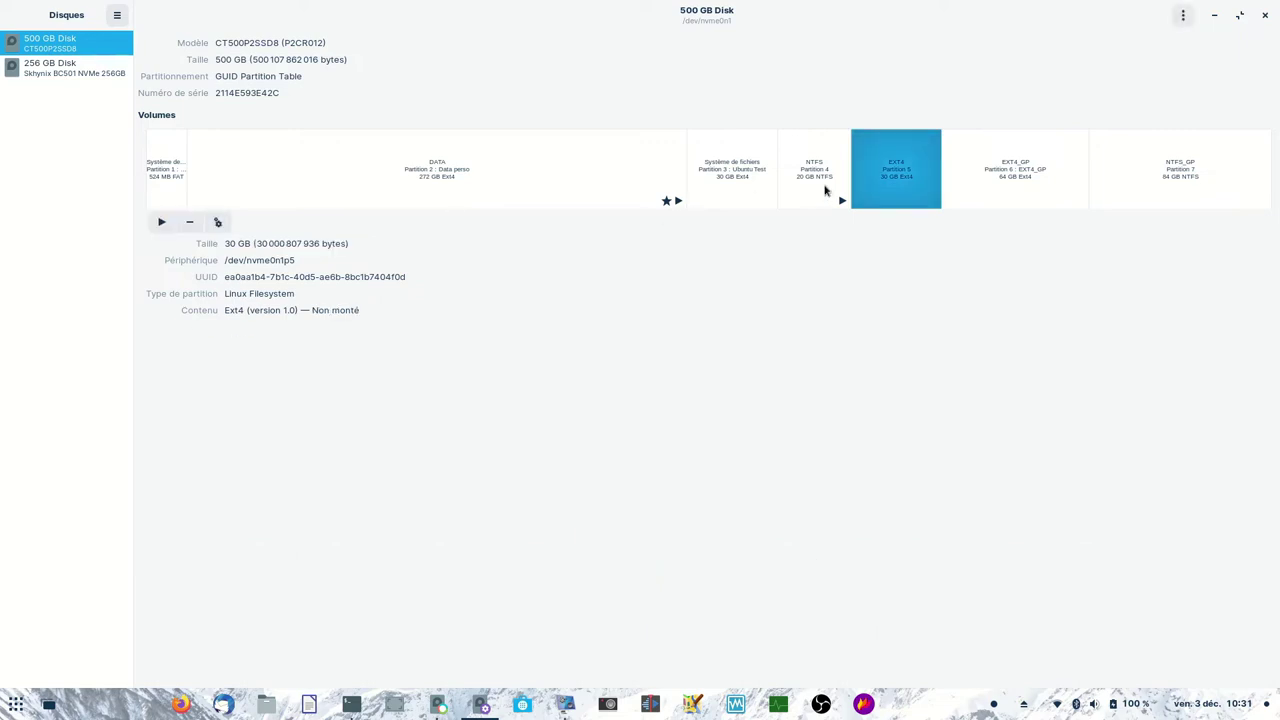
click(829, 193)
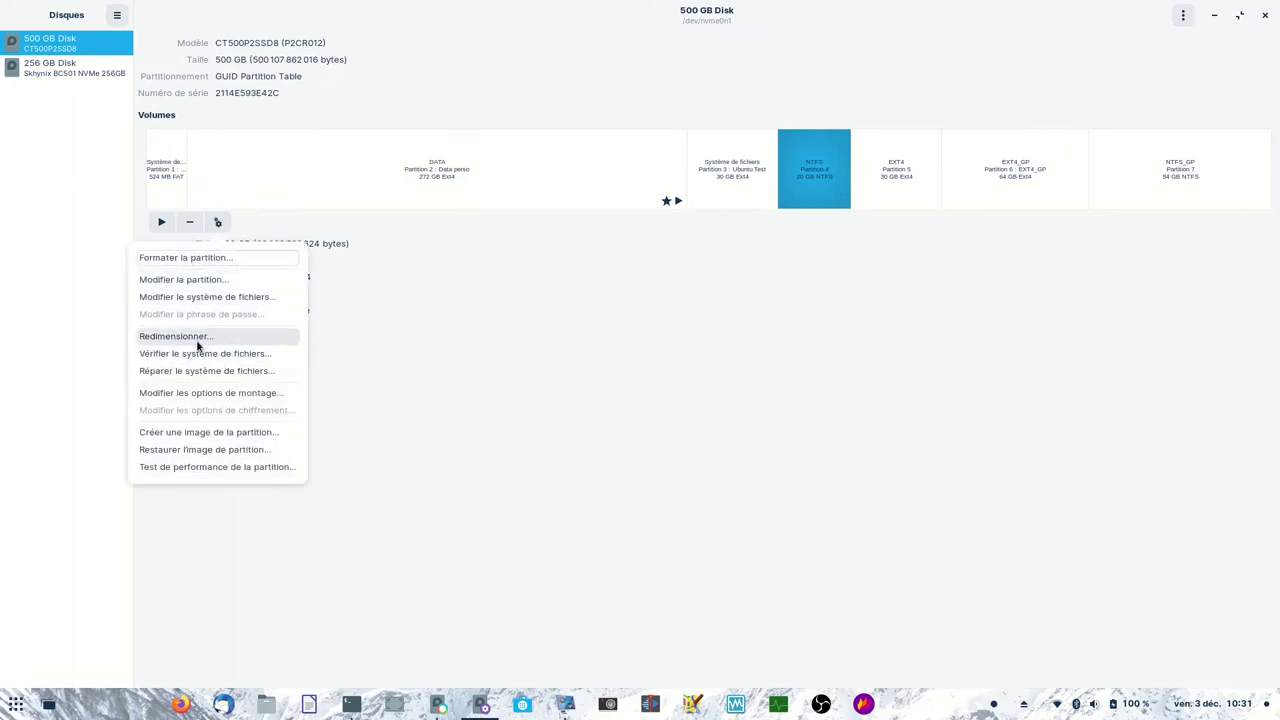
- Try to enlarge the NTFS partition with the resize slider, and cancel the resize
click(194, 337)
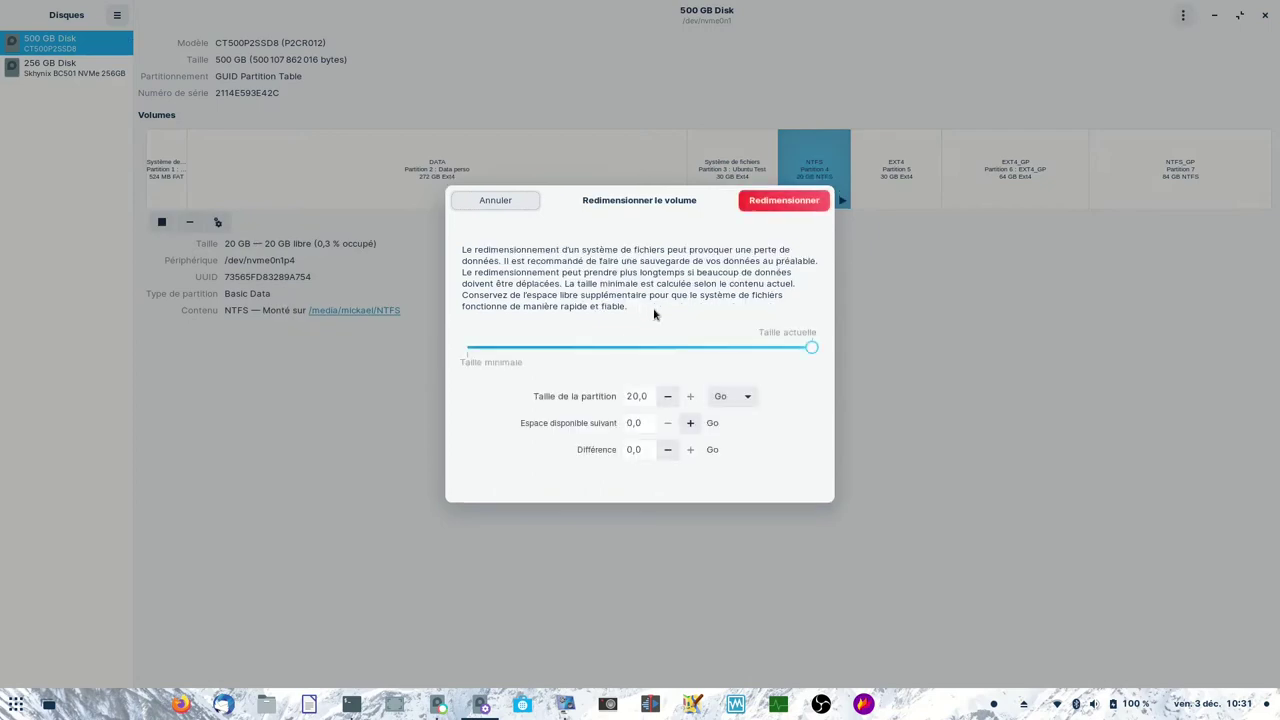
mouse_move(808, 349)
mouse_down()
mouse_move(655, 358)
mouse_move(811, 363)
mouse_up()
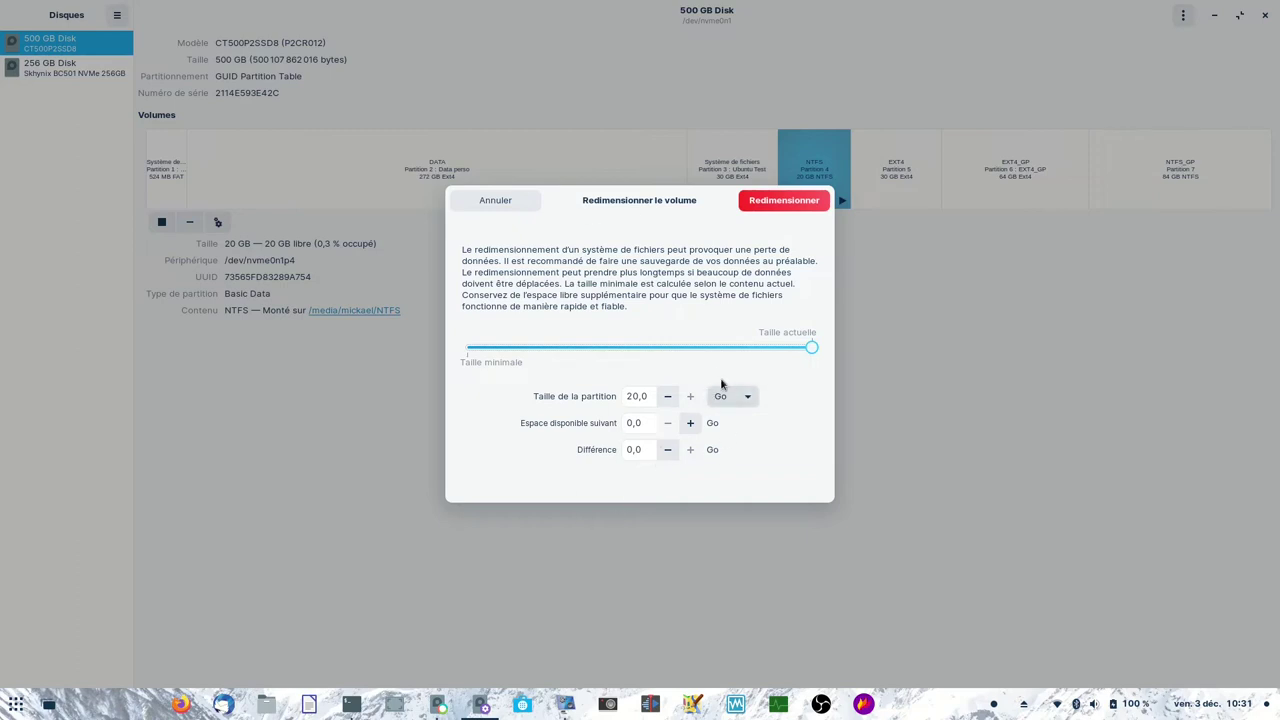
drag(810, 353, 864, 350)
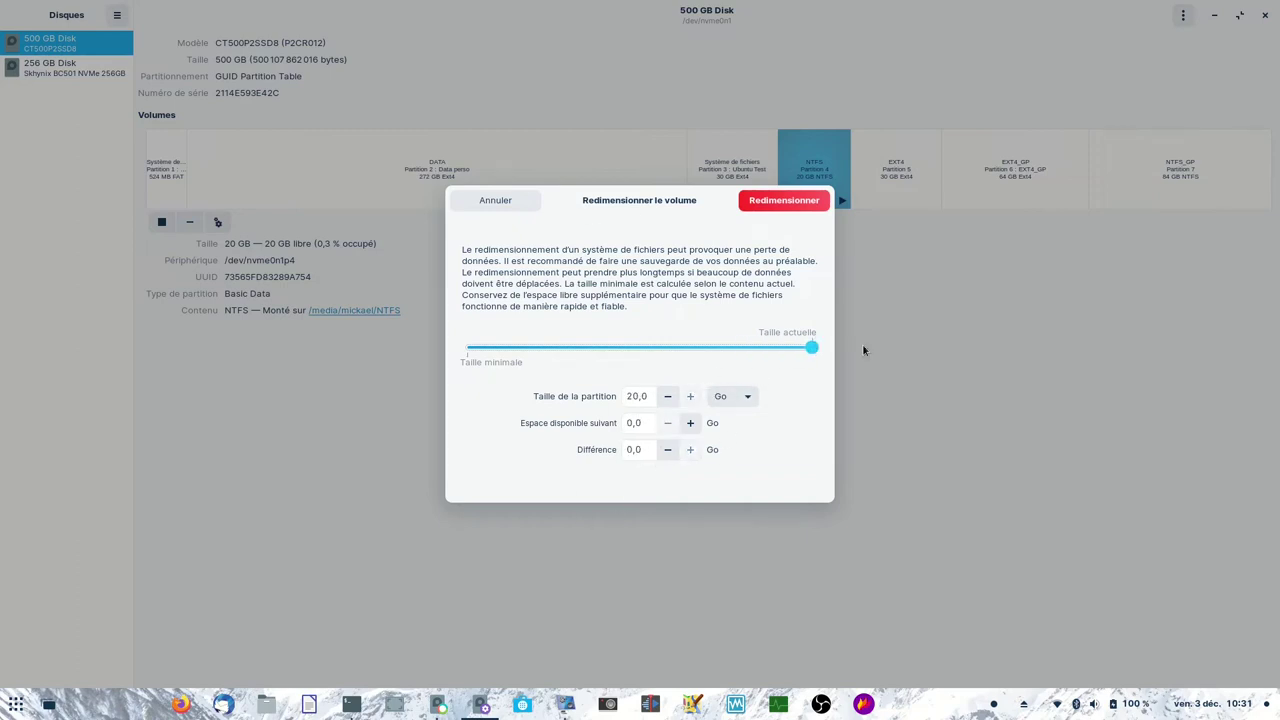
click(481, 203)
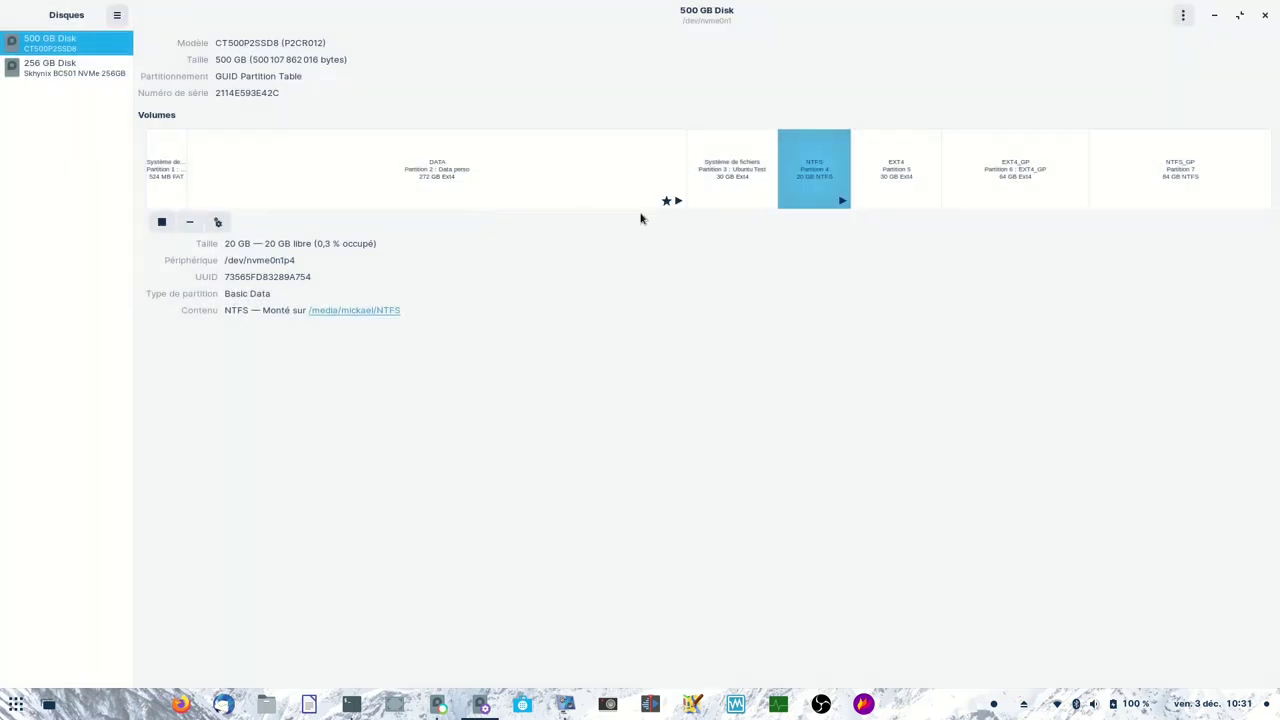
- Start resizing the EXT4 partition and try to extend it beyond its current size with the slider
click(904, 178)
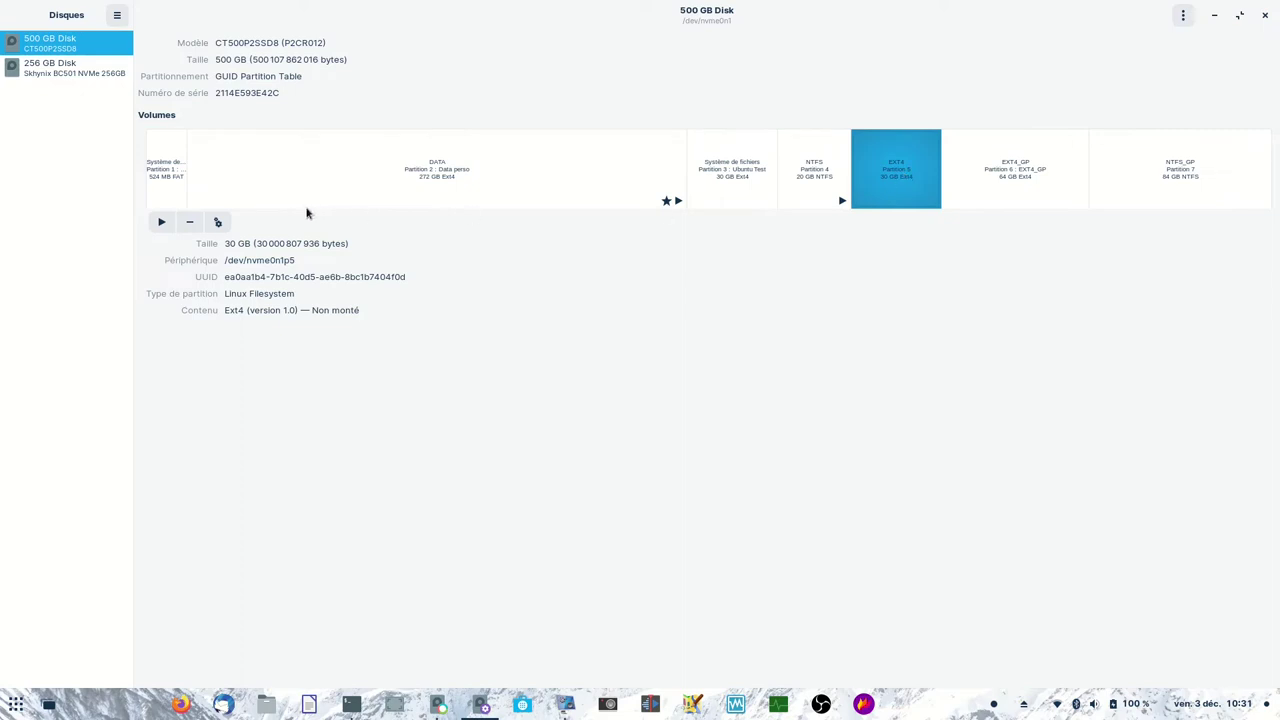
click(218, 222)
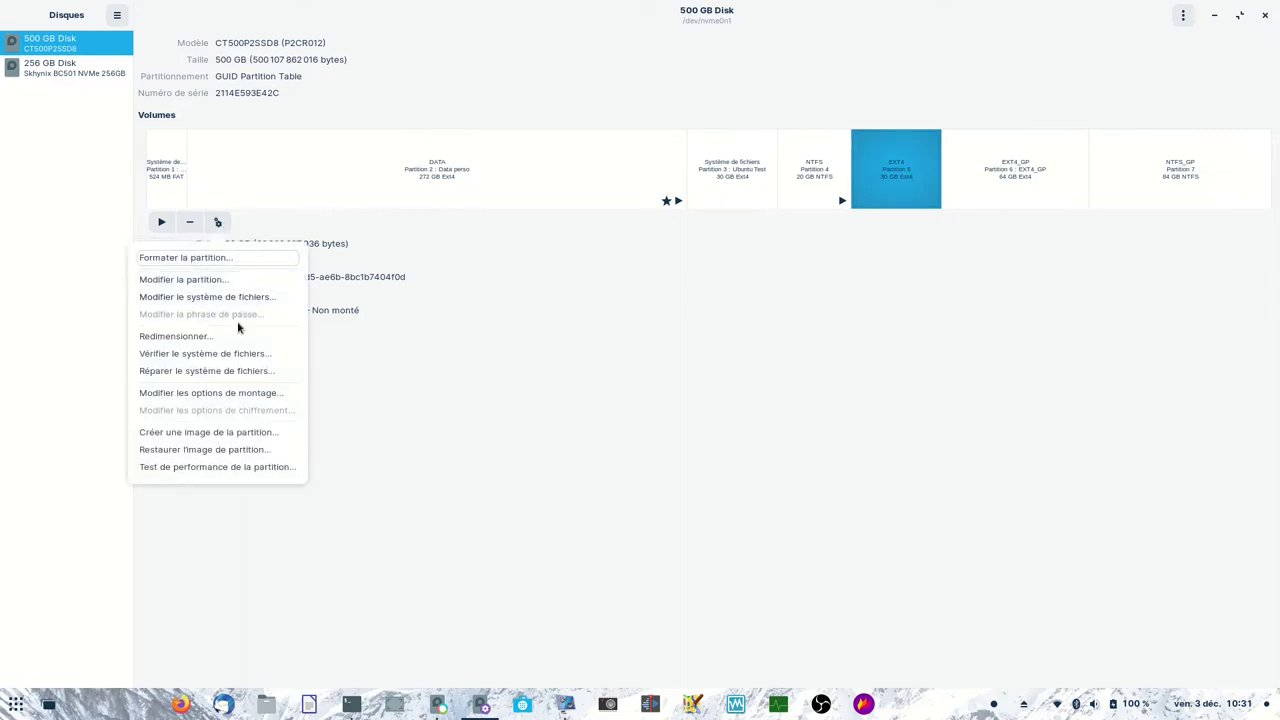
click(209, 336)
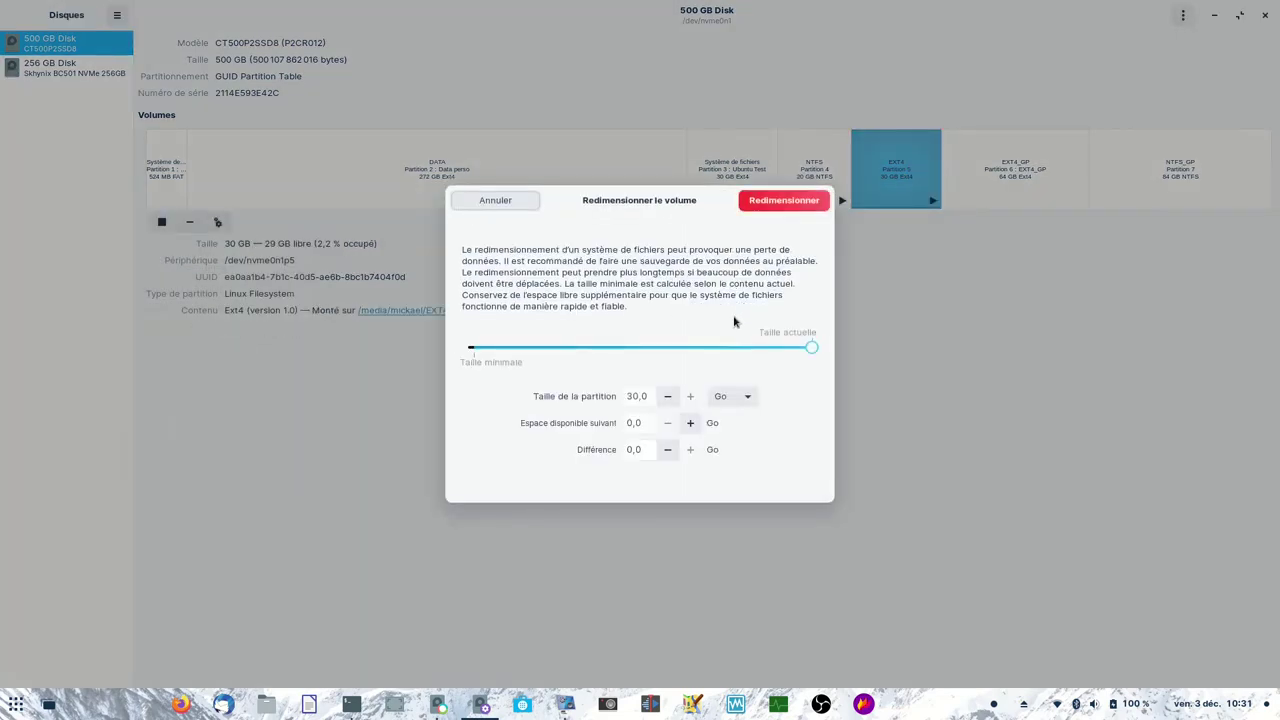
drag(810, 351, 866, 349)
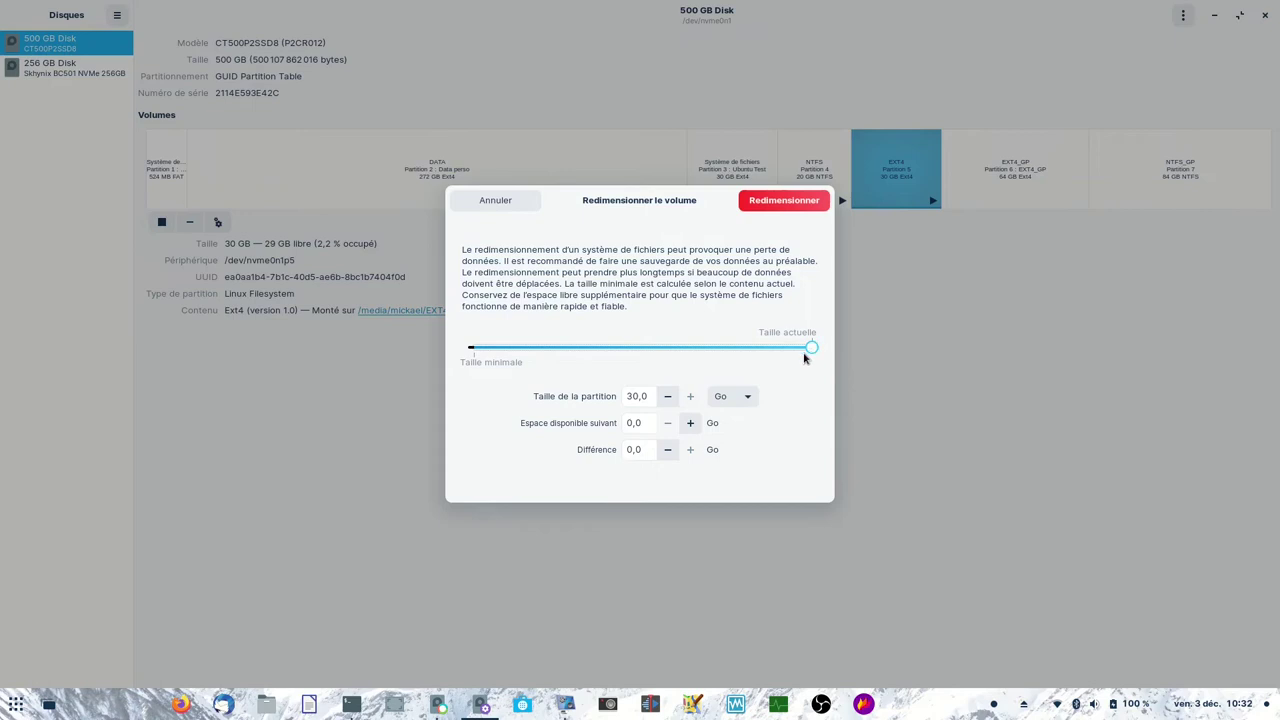
- Set the free space following the EXT4 partition to 8,0 Go
click(690, 423)
click(690, 423)
click(690, 423)
click(690, 423)
click(690, 423)
click(690, 423)
click(690, 423)
click(690, 423)
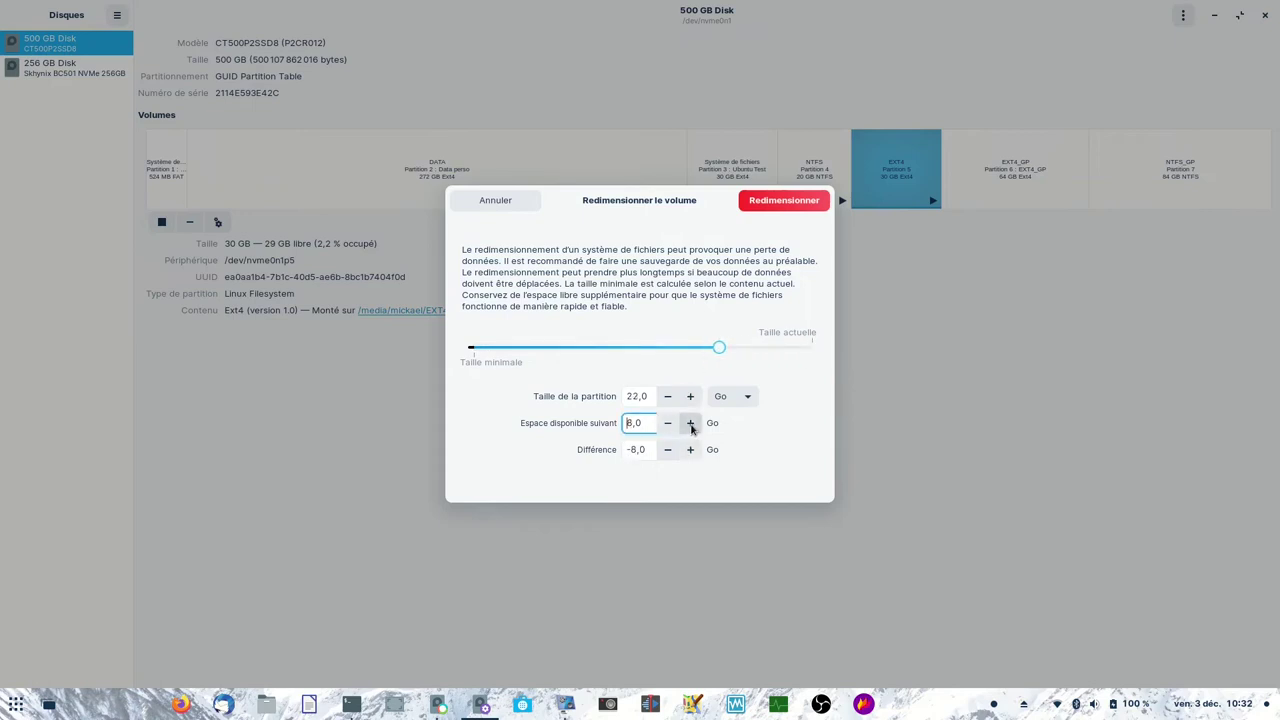
- Reset the free space following the EXT4 partition to 0,0 Go and cancel the resize
click(672, 424)
click(672, 424)
click(672, 424)
click(672, 424)
click(672, 424)
click(672, 424)
click(672, 424)
click(672, 424)
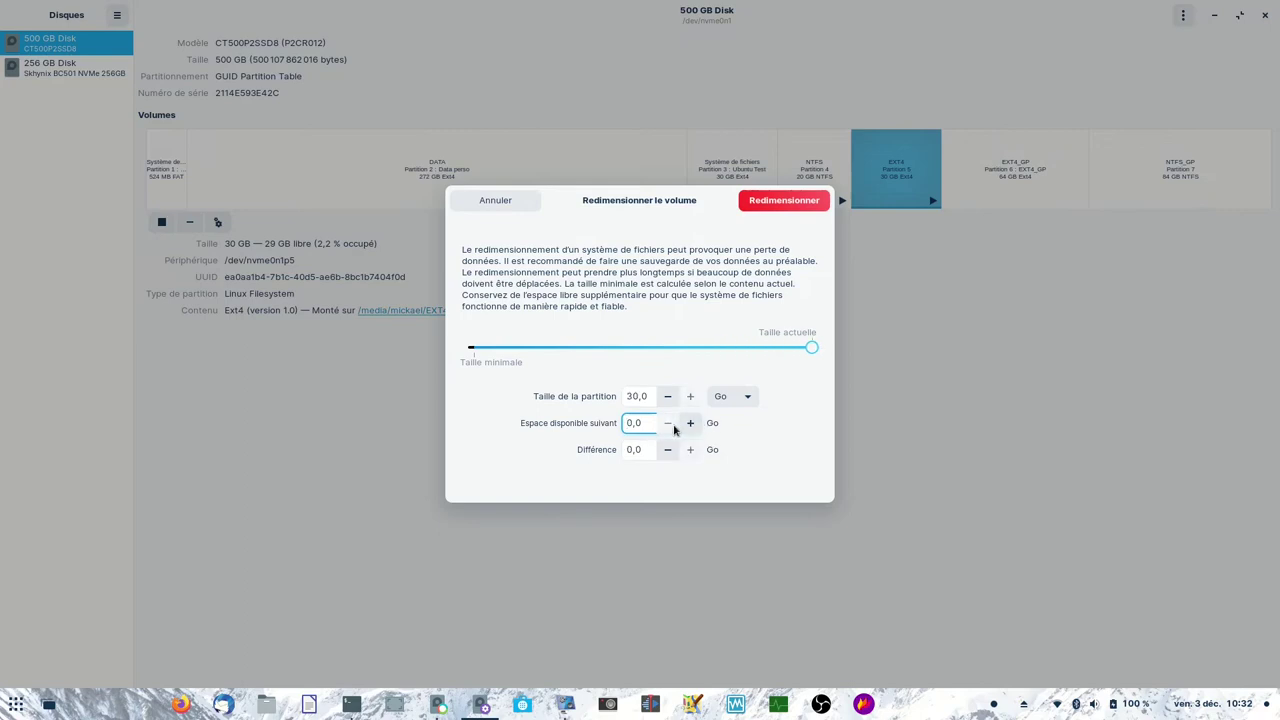
click(509, 203)
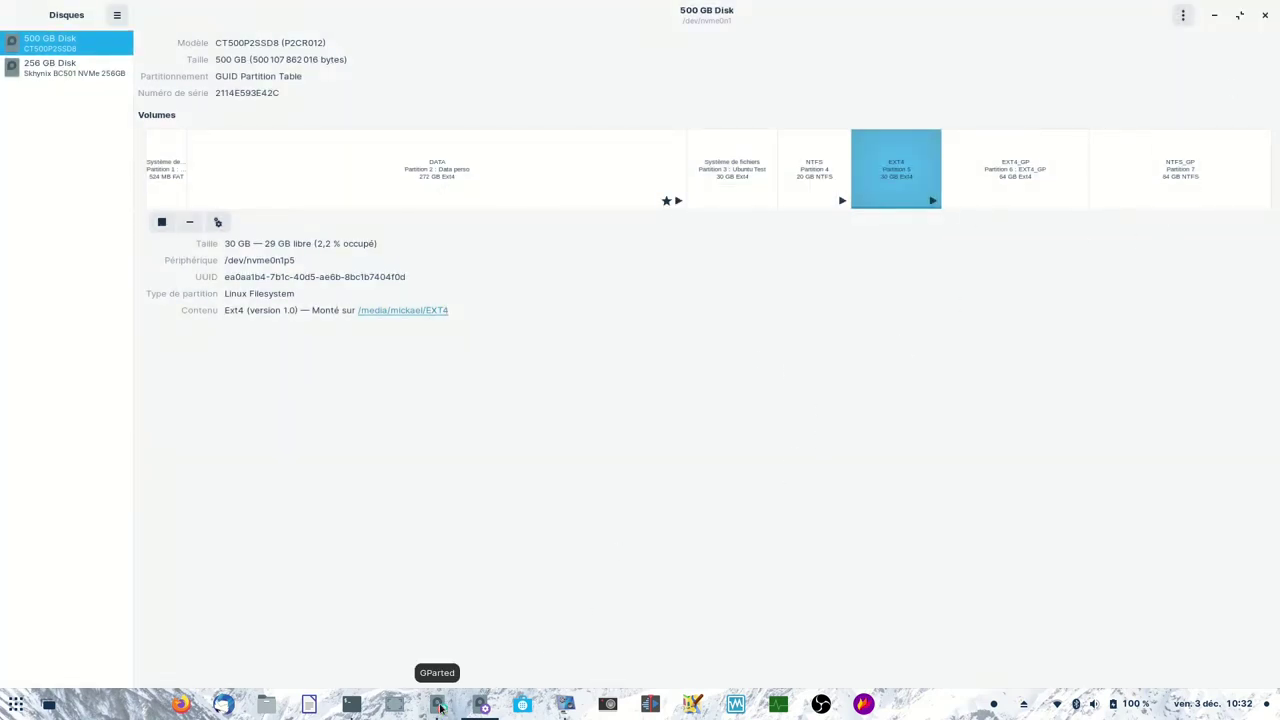
- Switch to GParted and unmount the NTFS partition /dev/nvme0n1p4
click(438, 705)
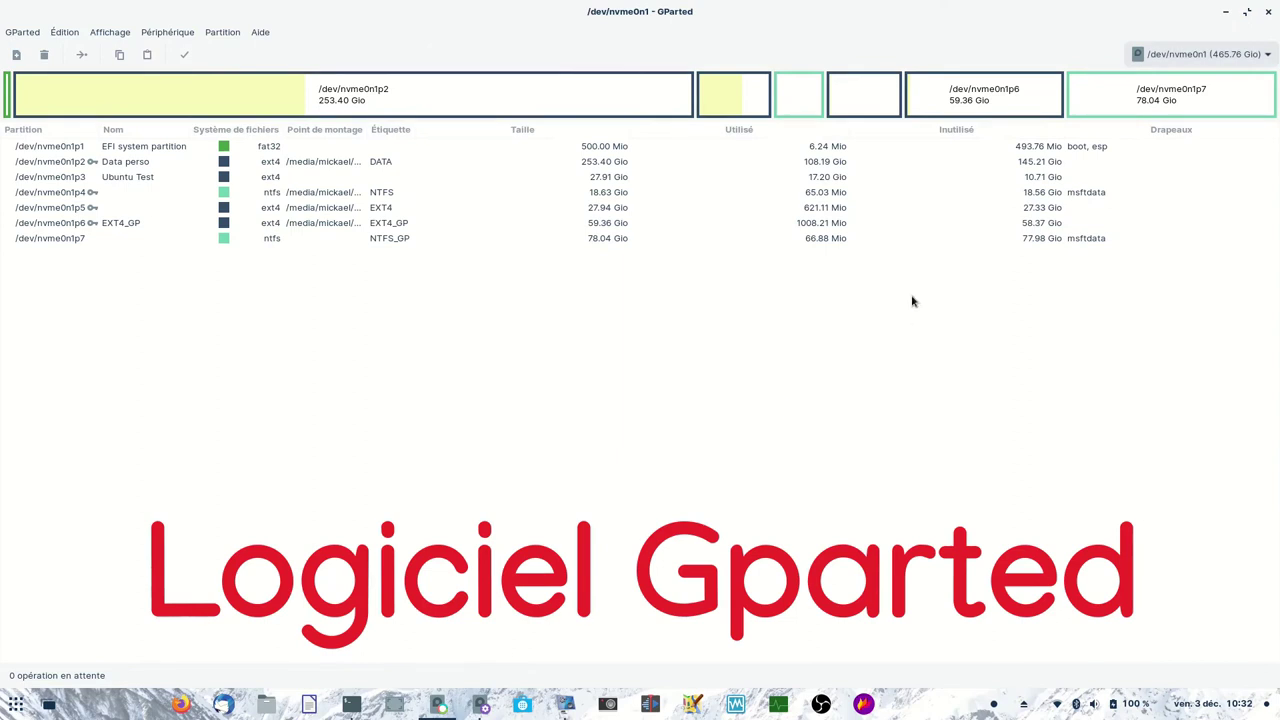
click(784, 93)
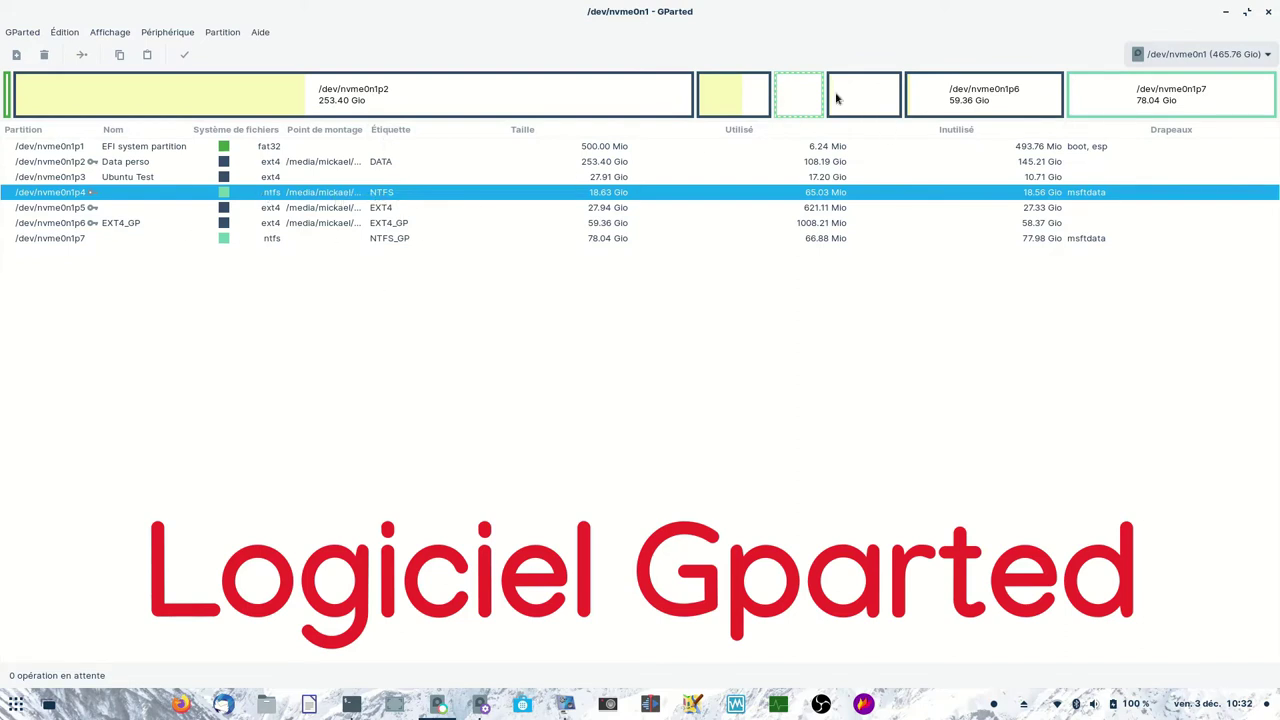
right_click(789, 100)
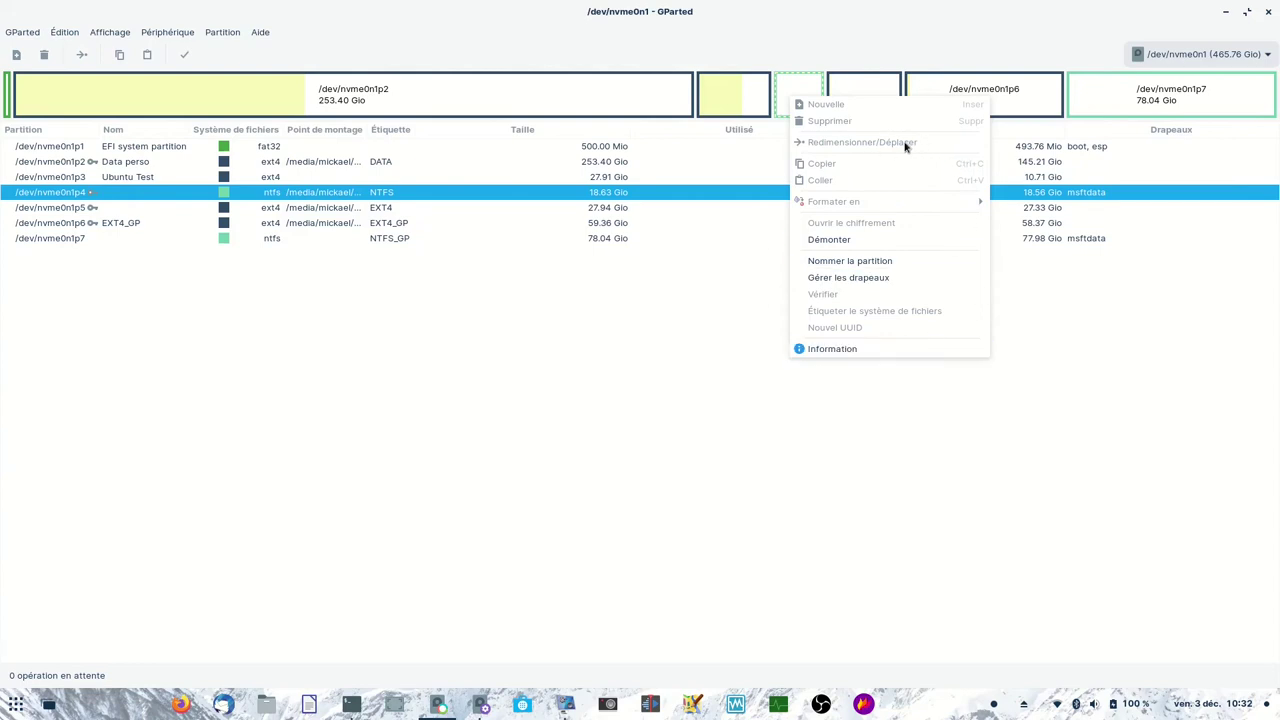
click(835, 240)
- Queue a resize and move of /dev/nvme0n1p4 to 8660 Mio with 10414 Mio of free space before it, acknowledging the boot warning
right_click(797, 101)
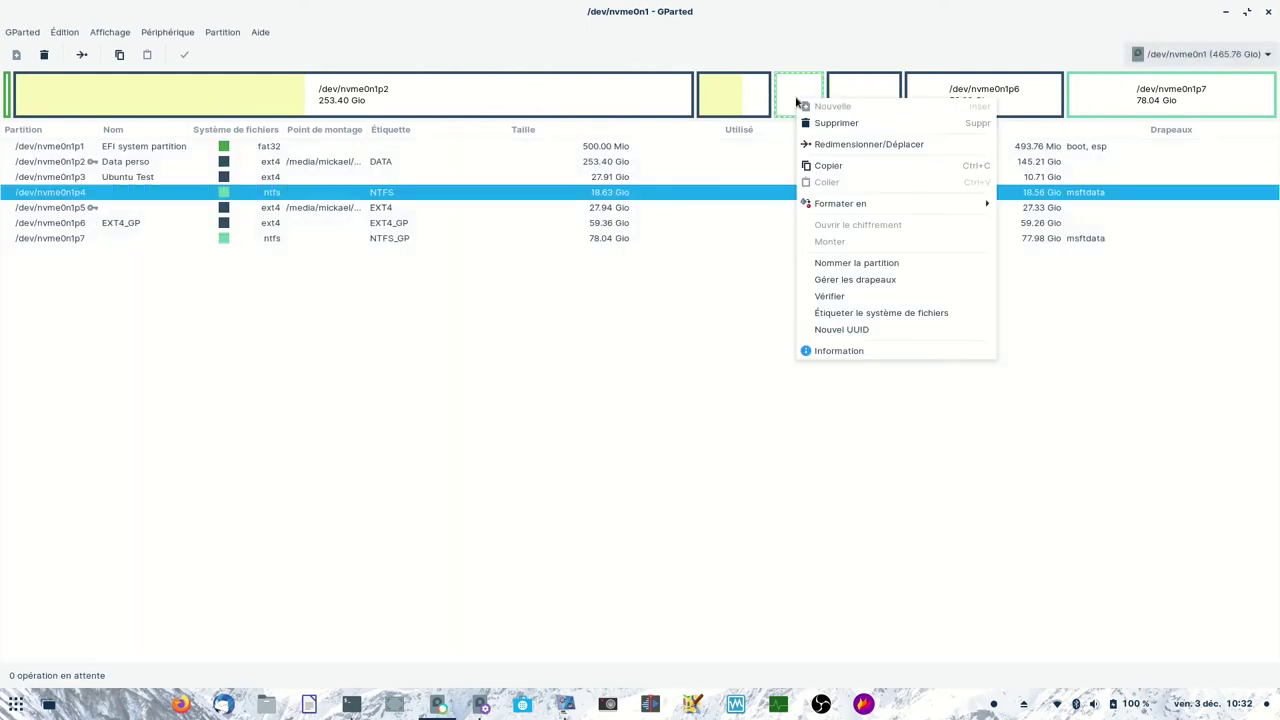
click(853, 147)
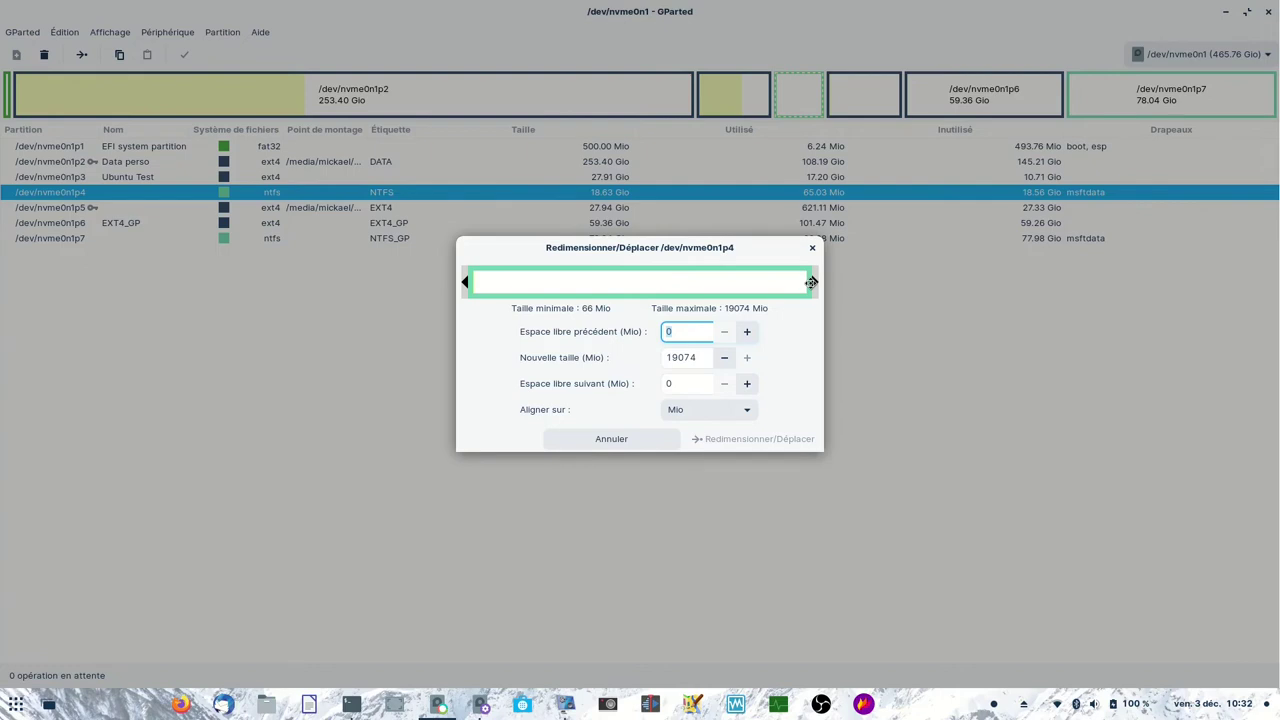
mouse_move(815, 282)
mouse_down()
mouse_move(714, 282)
mouse_move(595, 305)
mouse_move(820, 305)
mouse_up()
drag(465, 282, 597, 283)
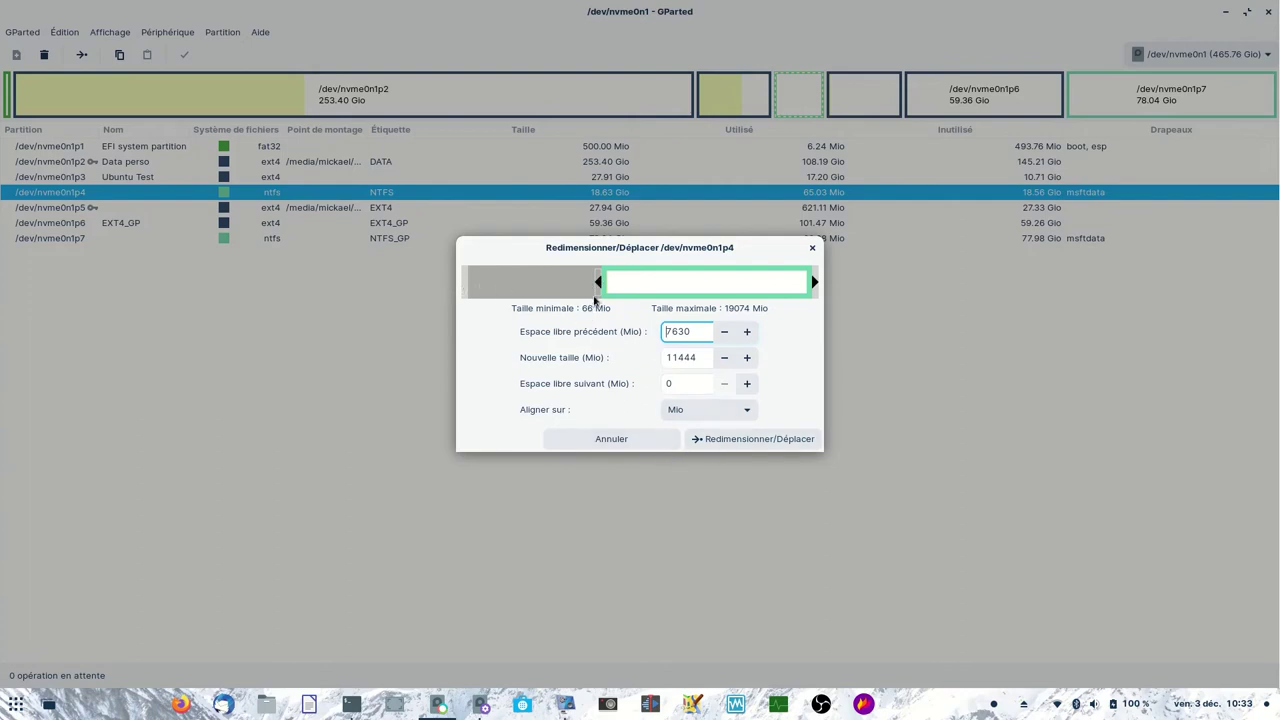
drag(597, 283, 649, 284)
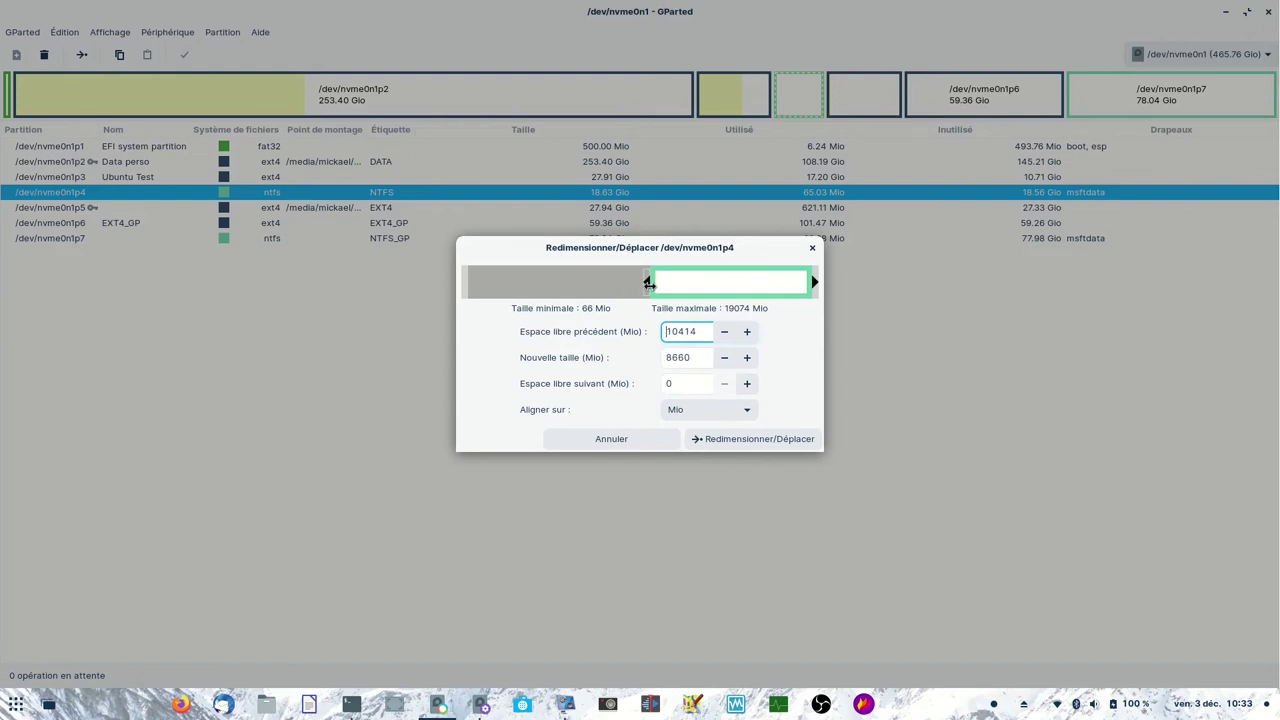
click(754, 440)
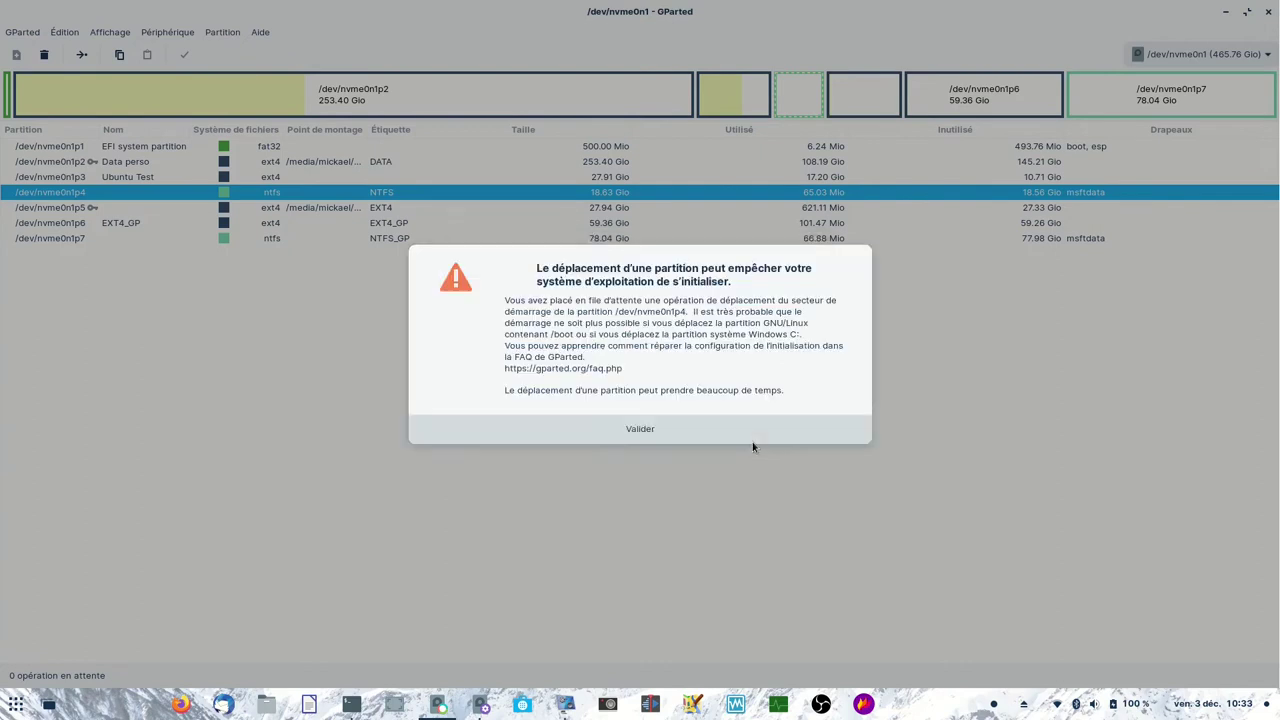
click(681, 435)
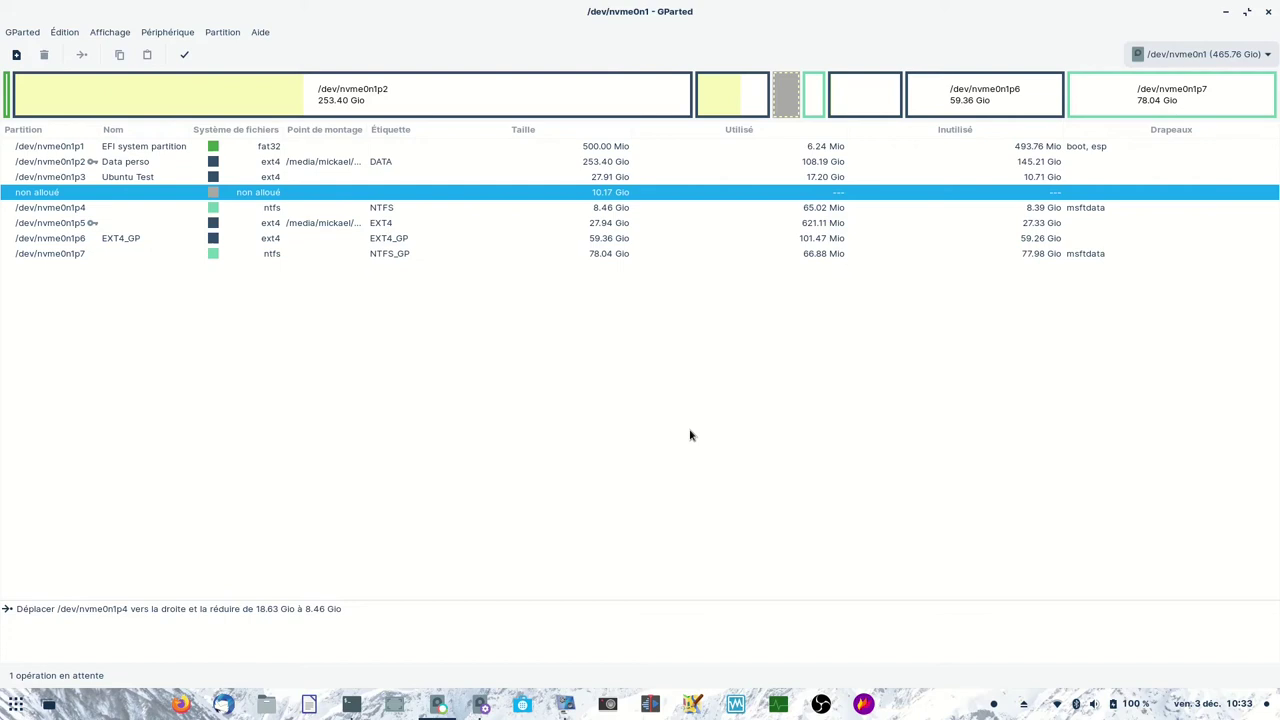
- Apply the pending resize and move of the NTFS partition and close the operations report
click(182, 54)
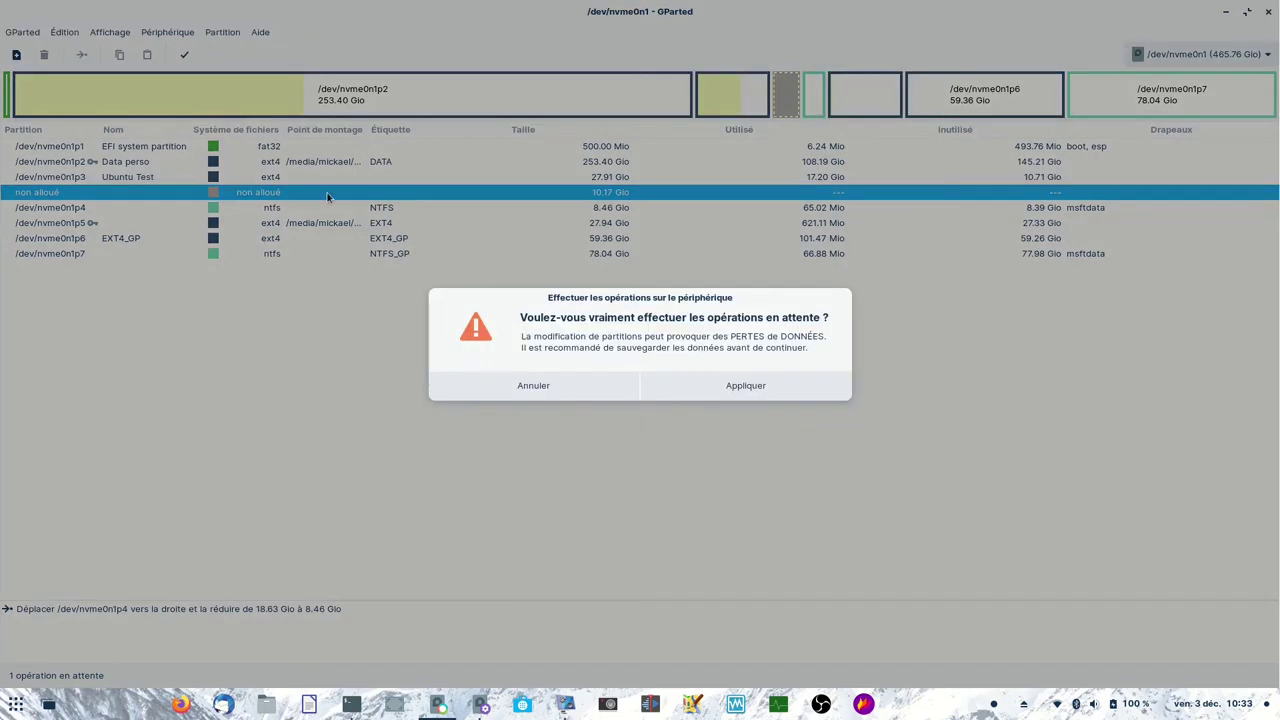
click(731, 386)
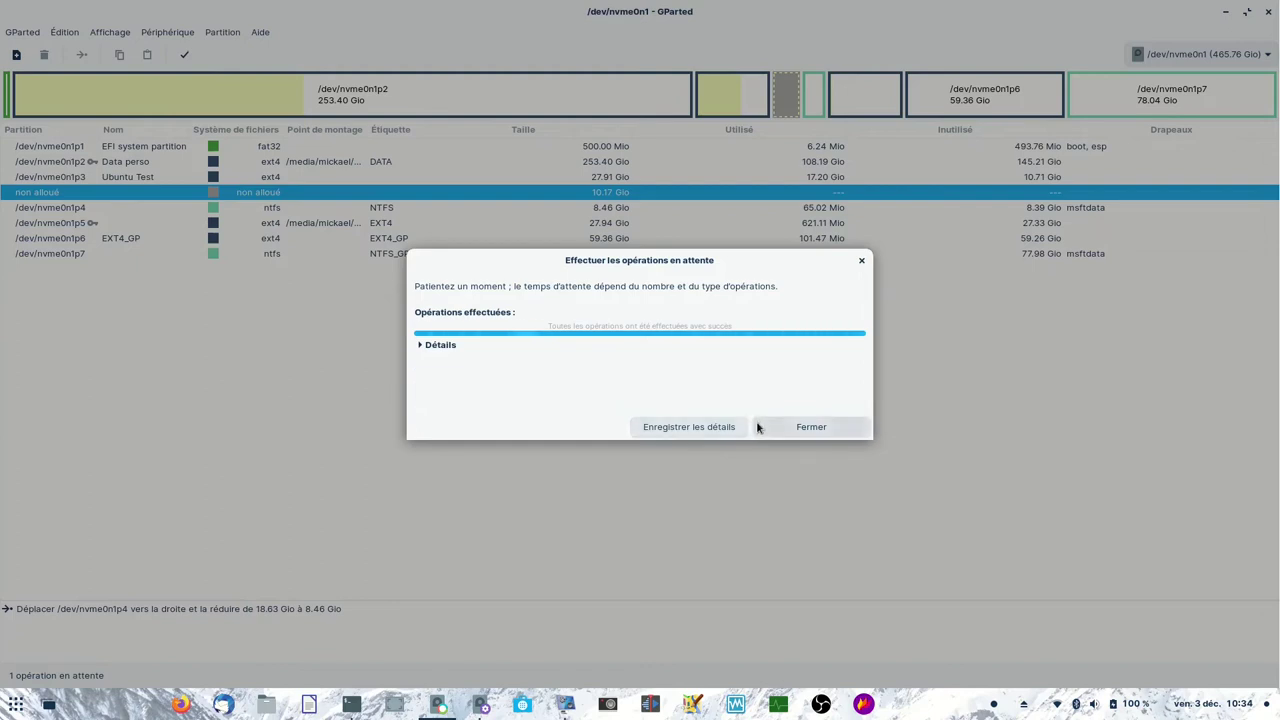
click(772, 430)
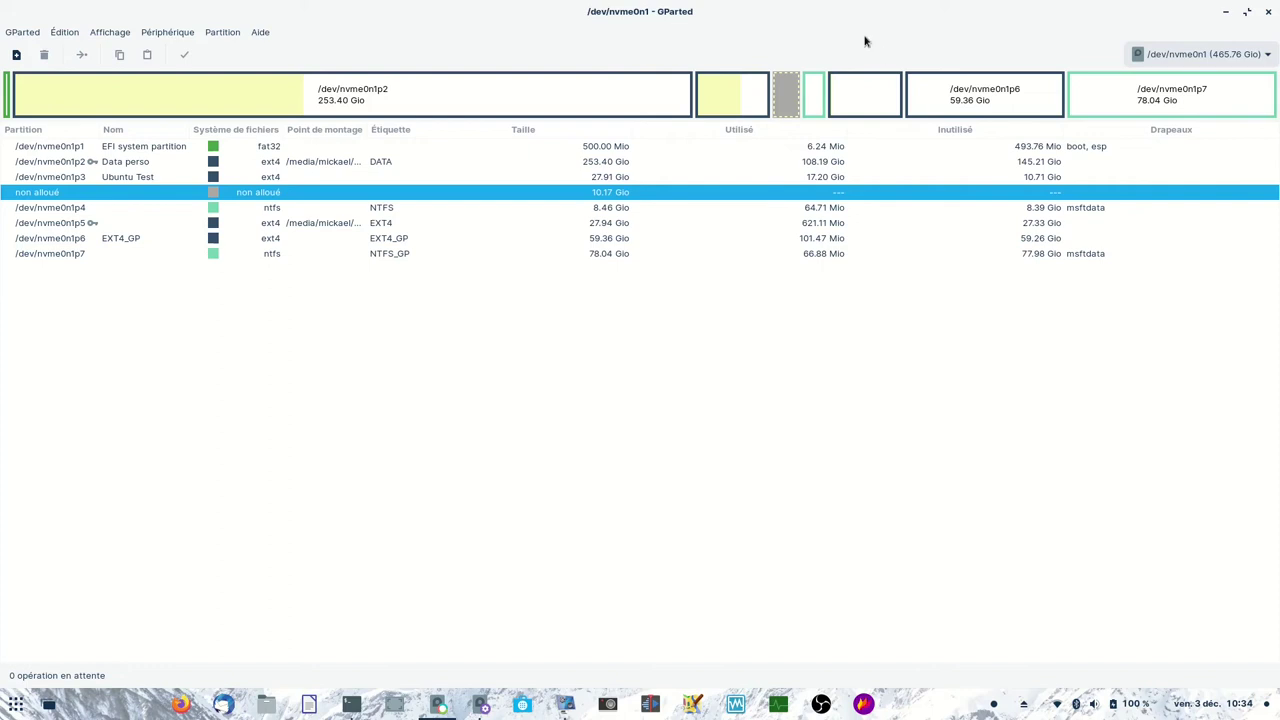
- Examine the resize limits of the Ubuntu Test partition beside the unallocated space, and close the dialog without resizing
click(720, 97)
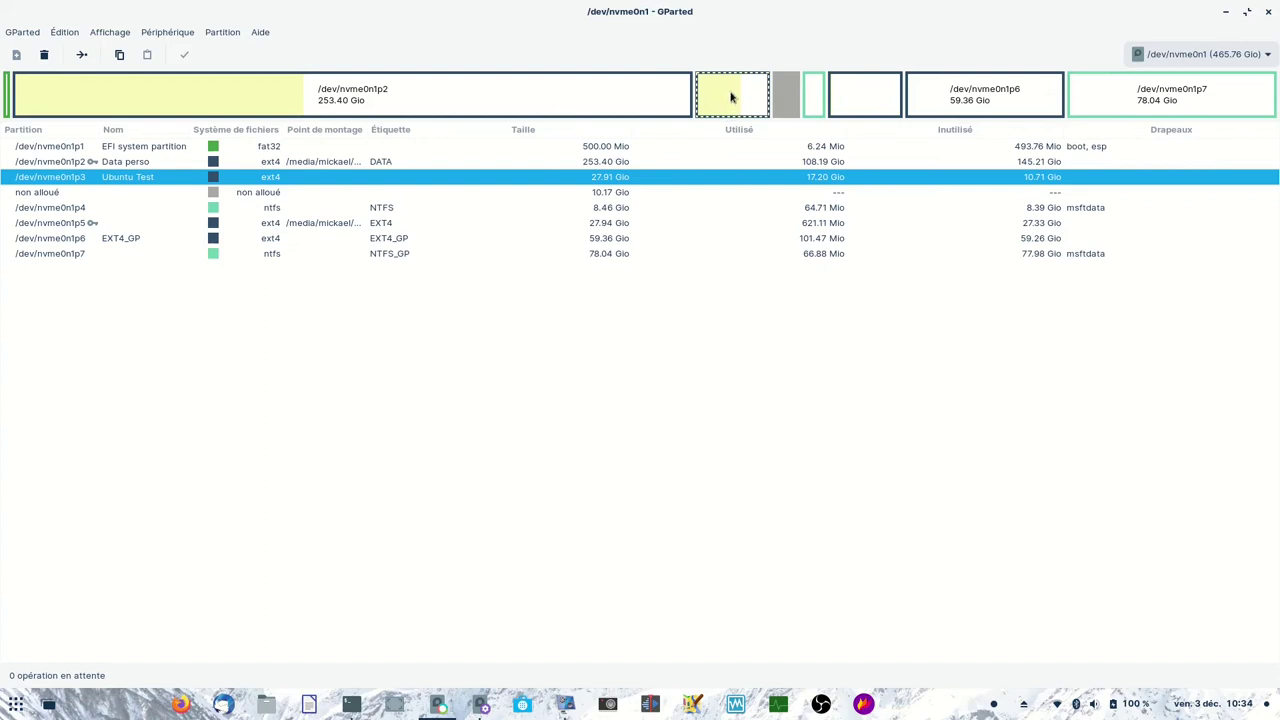
click(809, 96)
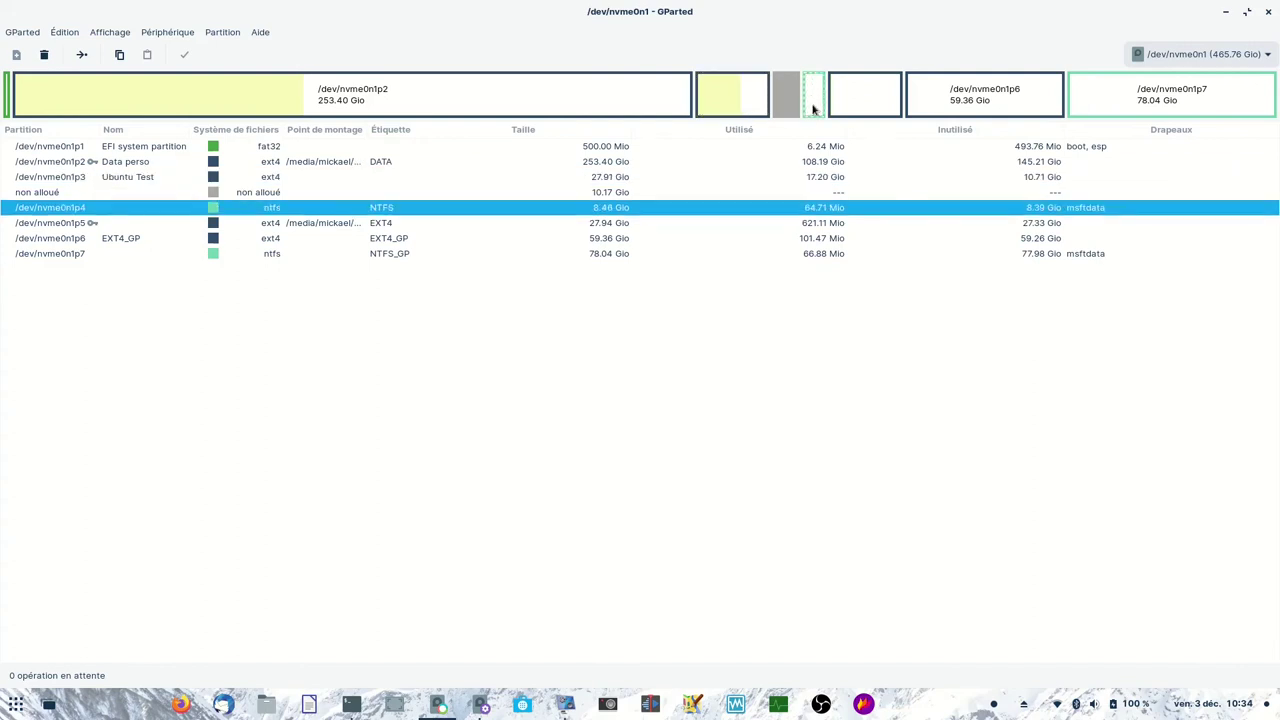
click(736, 96)
right_click(736, 96)
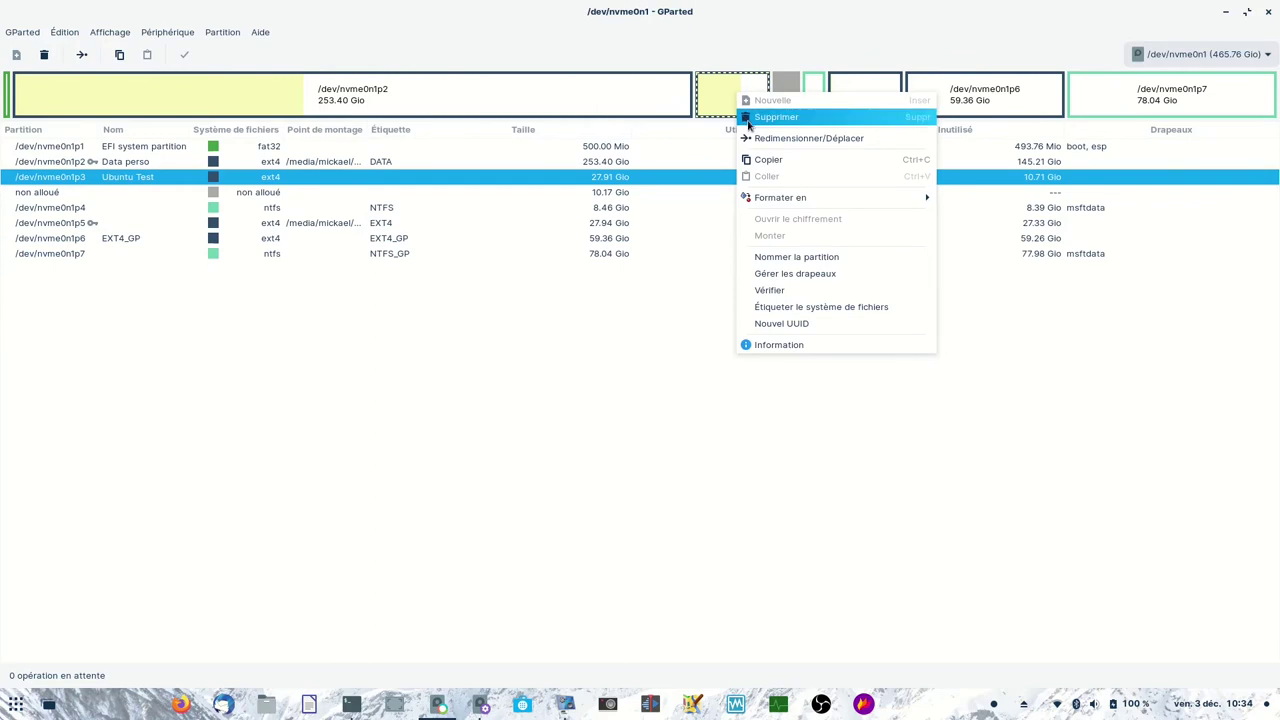
click(756, 137)
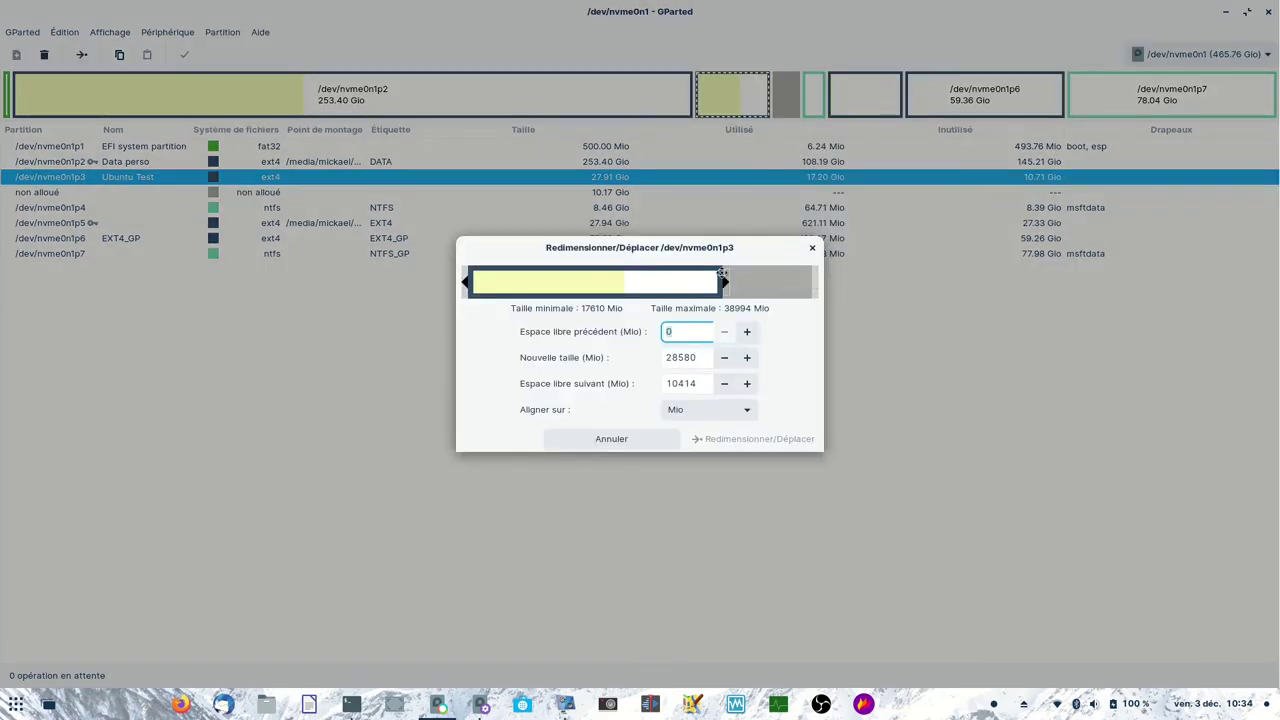
click(812, 249)
click(782, 88)
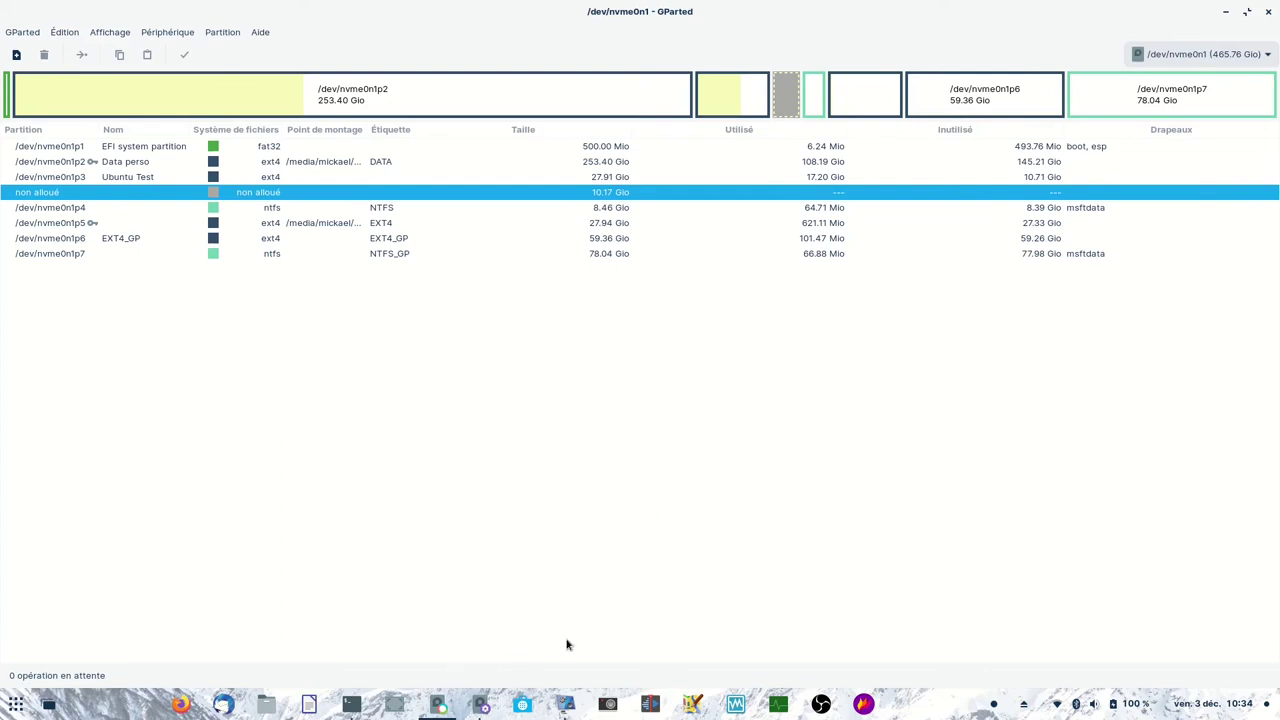
- Switch to Disques, examine how far the Ubuntu Test partition can be resized, and cancel without resizing
click(484, 703)
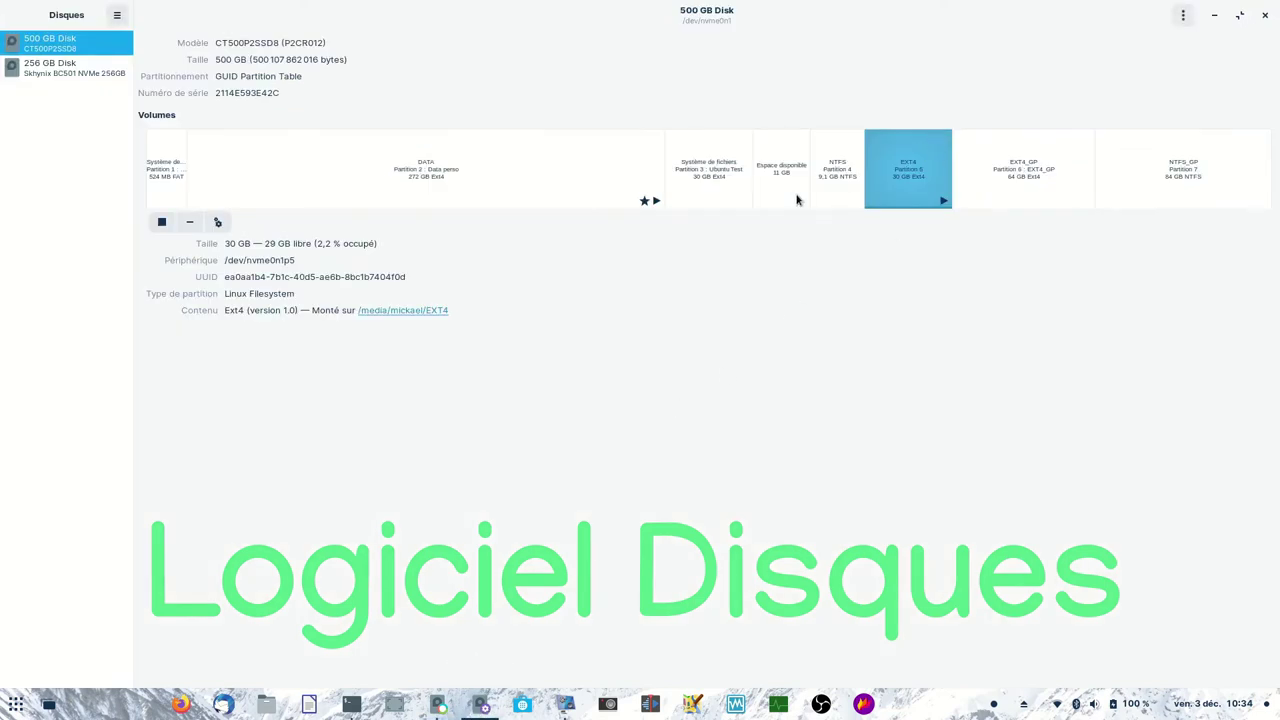
click(708, 172)
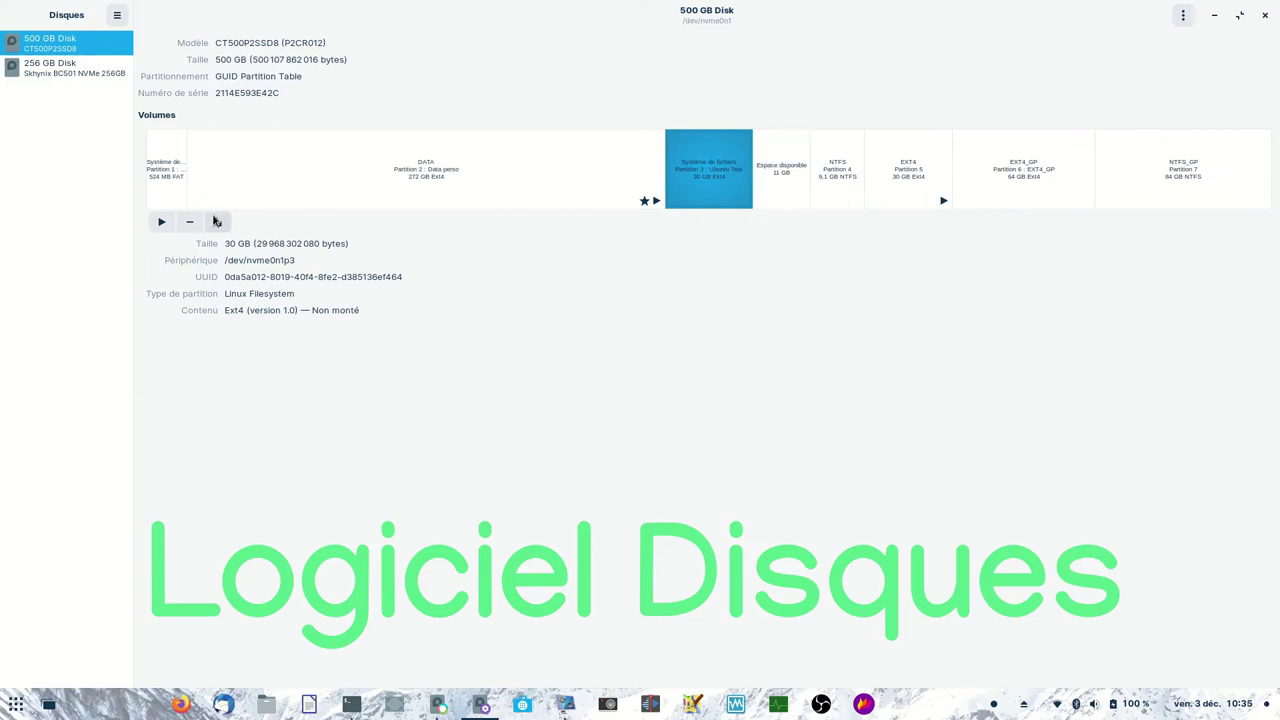
click(220, 224)
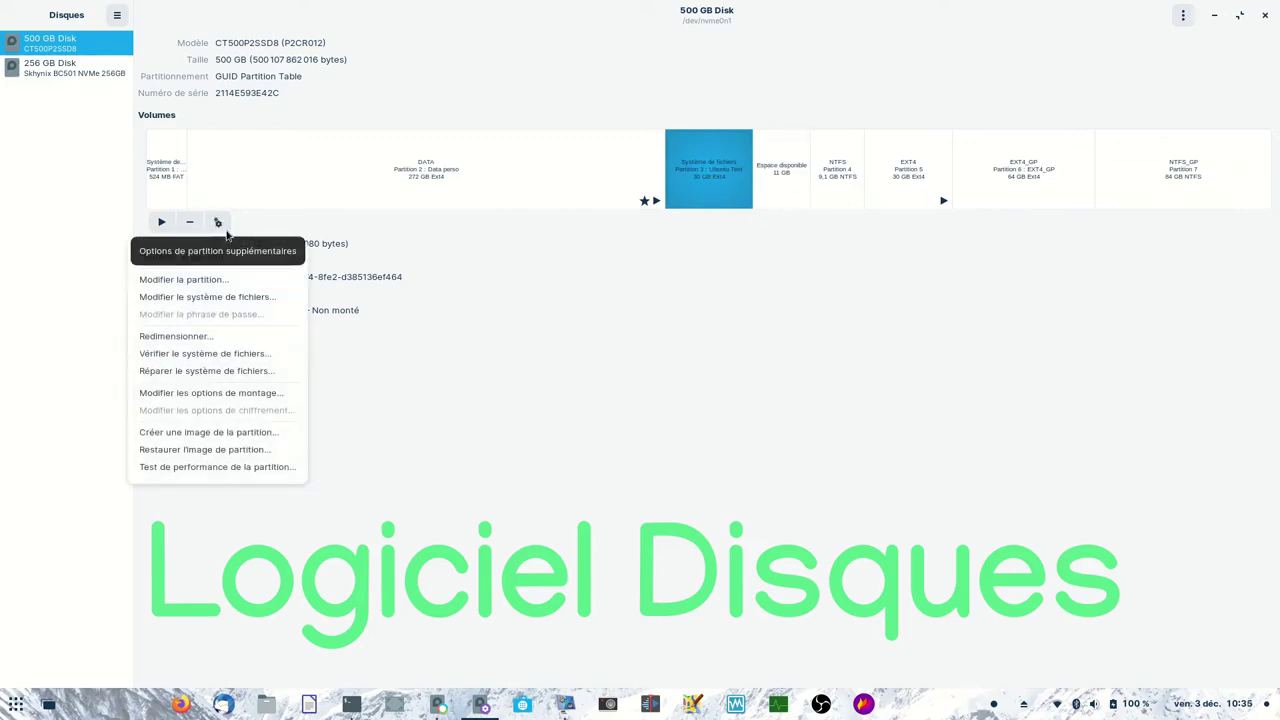
click(203, 338)
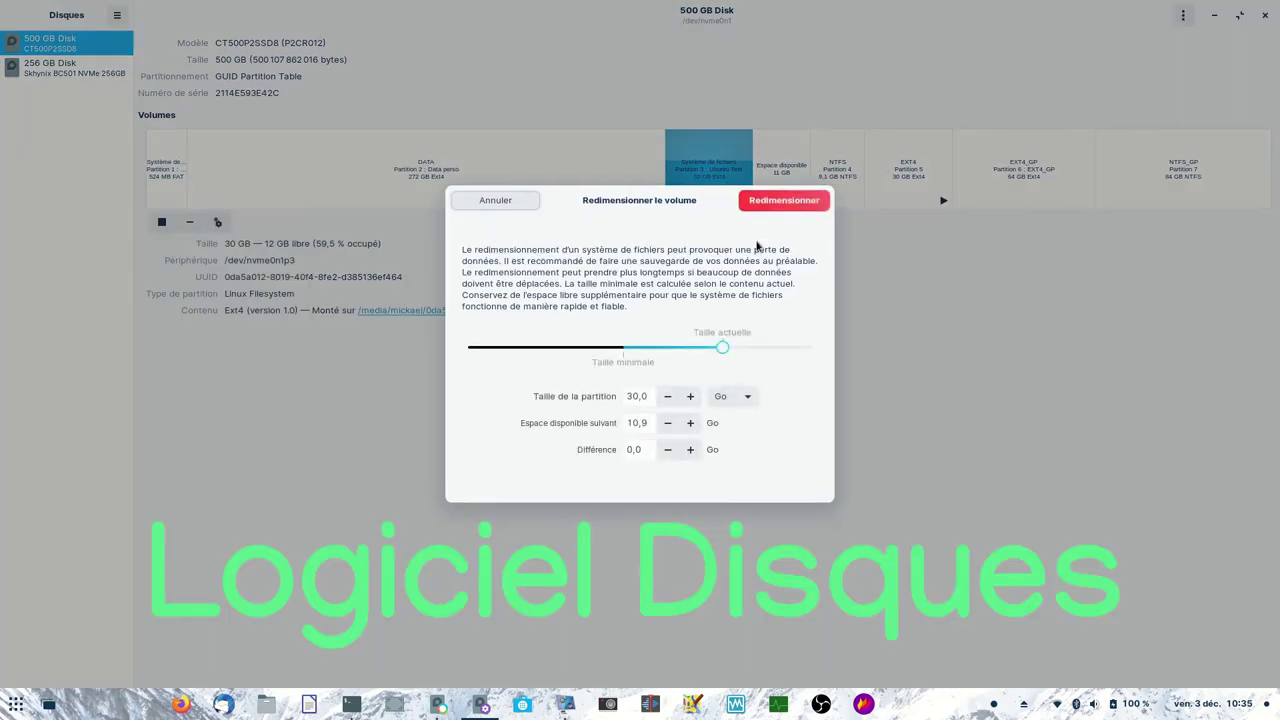
mouse_move(720, 350)
mouse_down()
mouse_move(822, 352)
mouse_move(730, 358)
mouse_up()
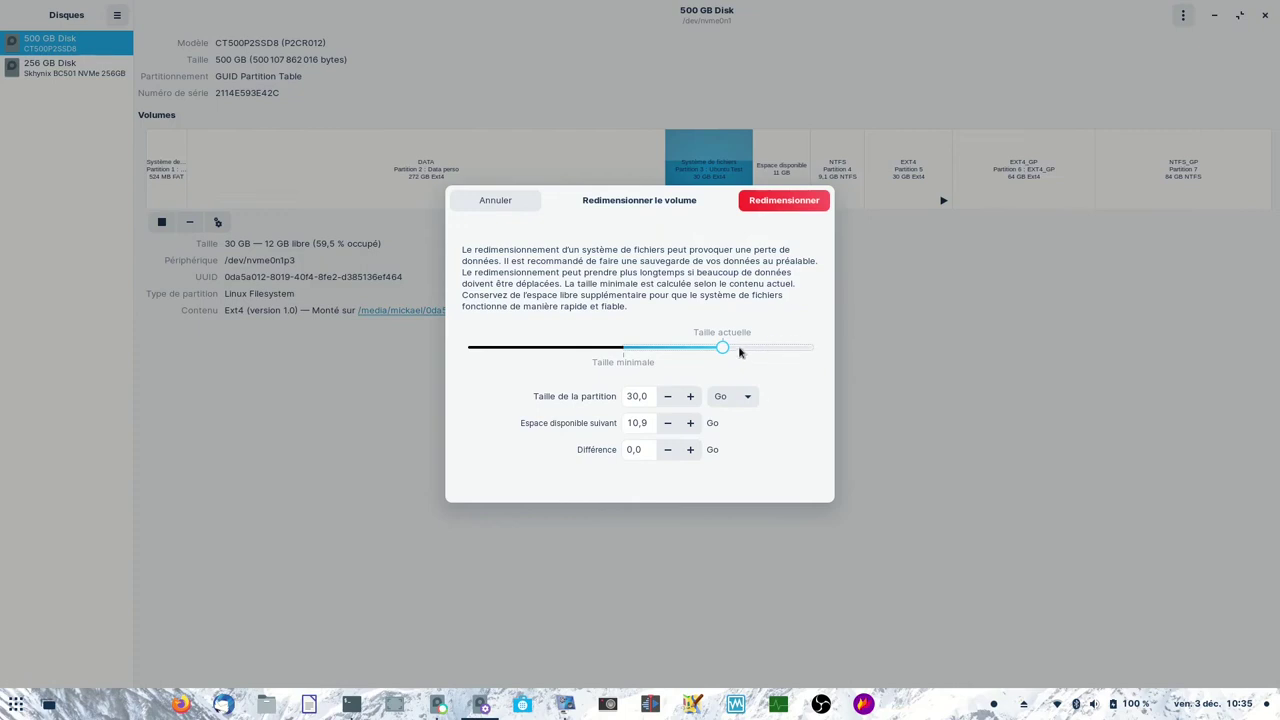
click(495, 203)
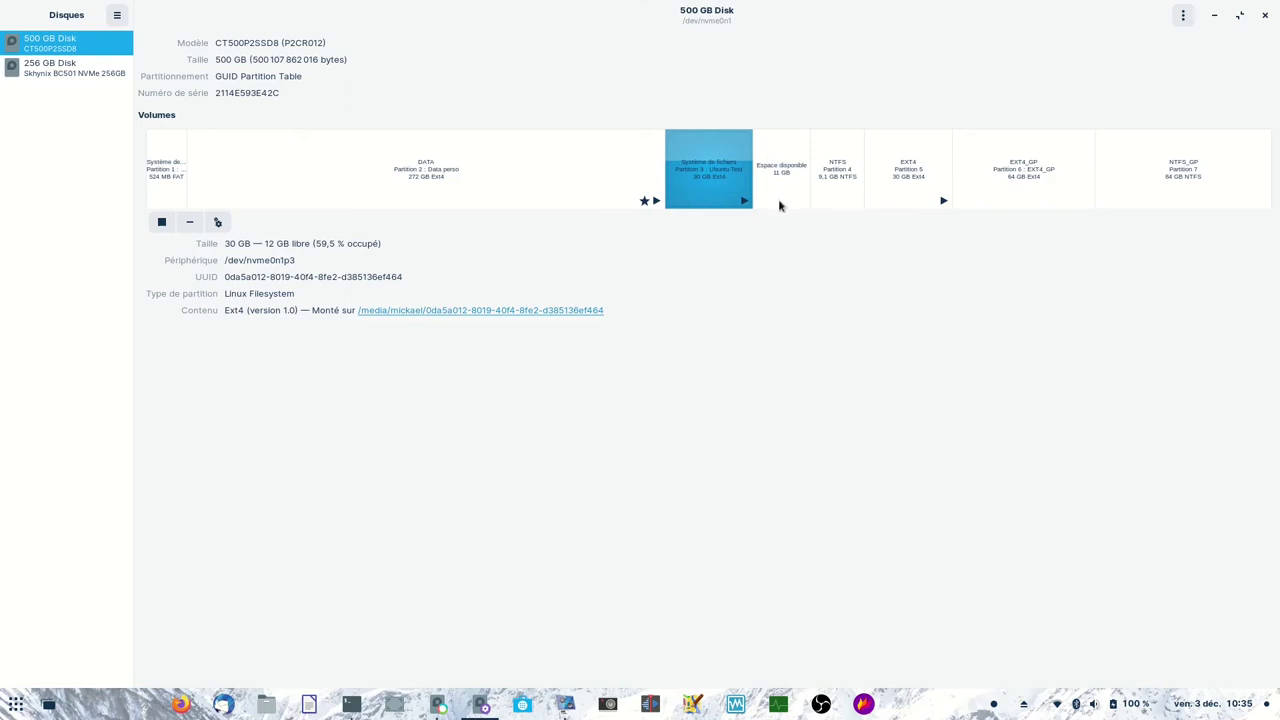
- Switch to GParted and unmount the EXT4 partition /dev/nvme0n1p5
click(443, 706)
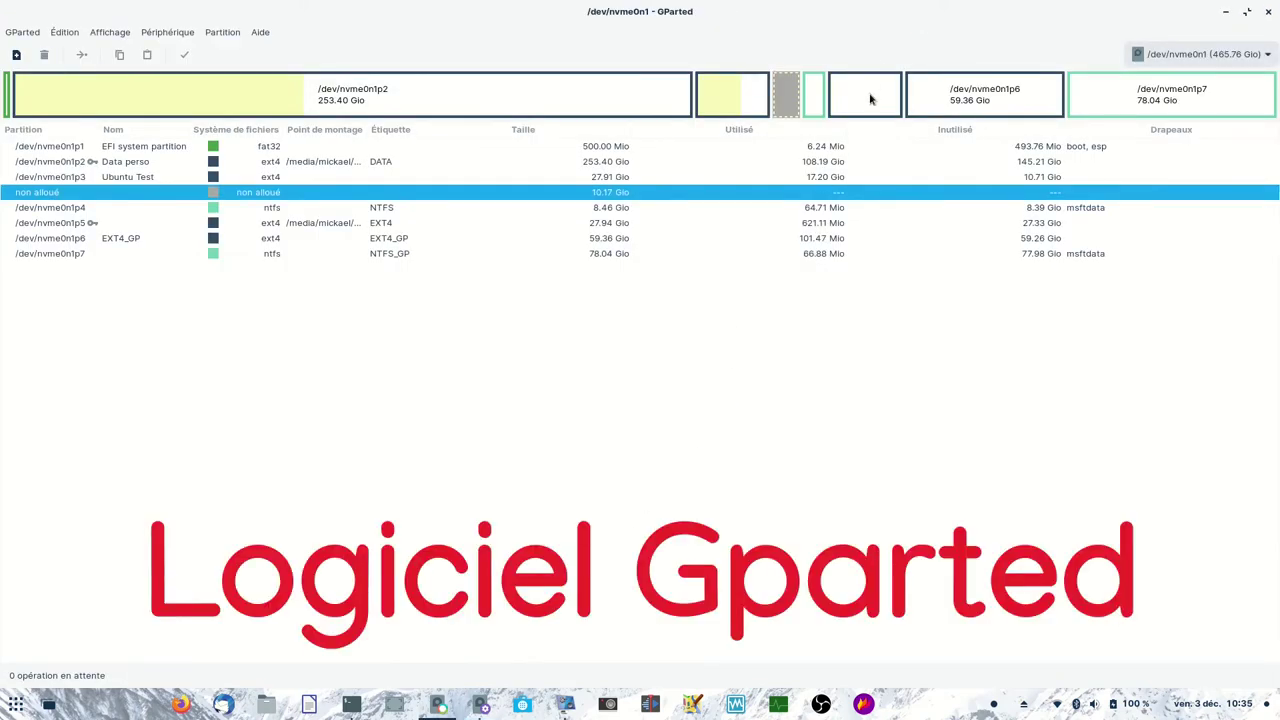
click(870, 97)
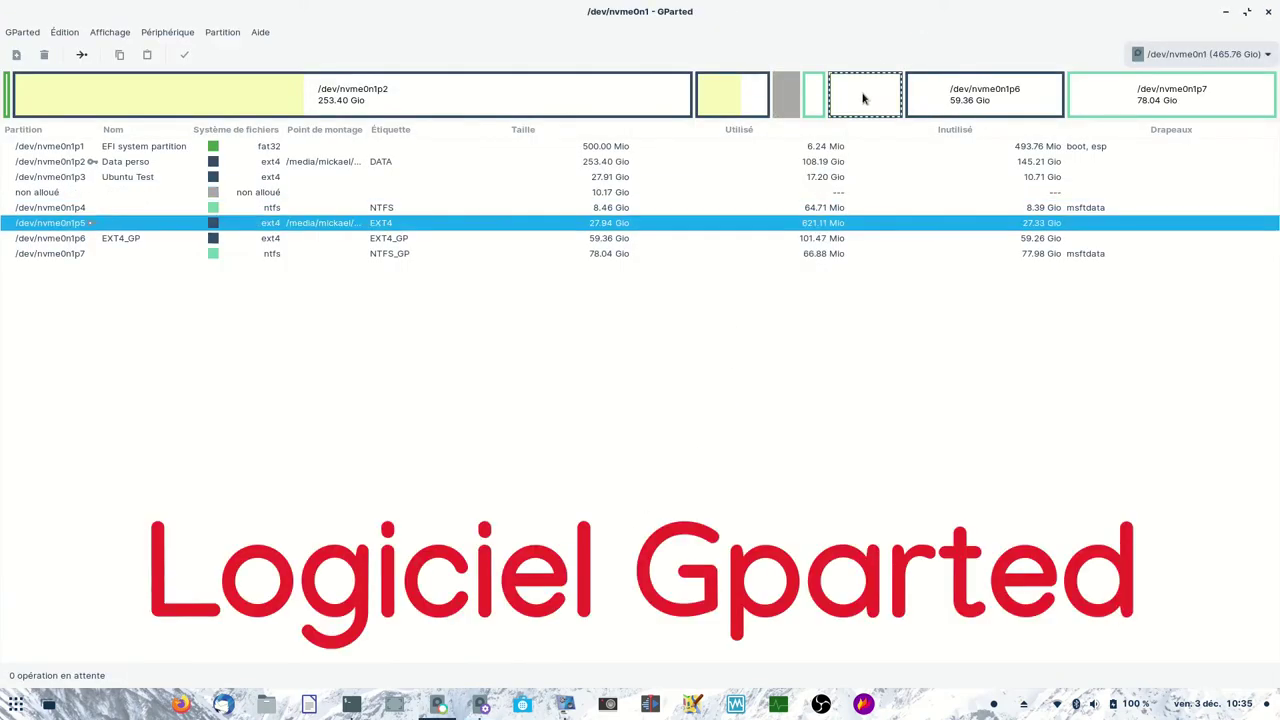
right_click(863, 97)
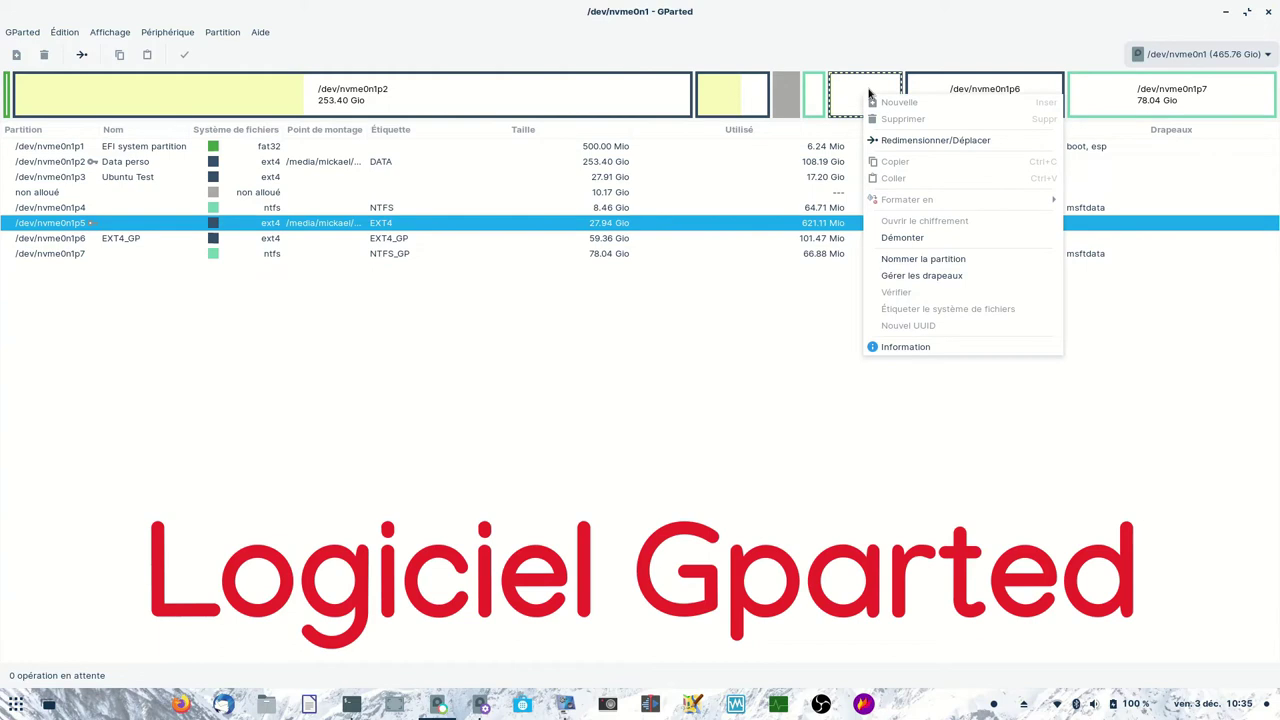
click(903, 238)
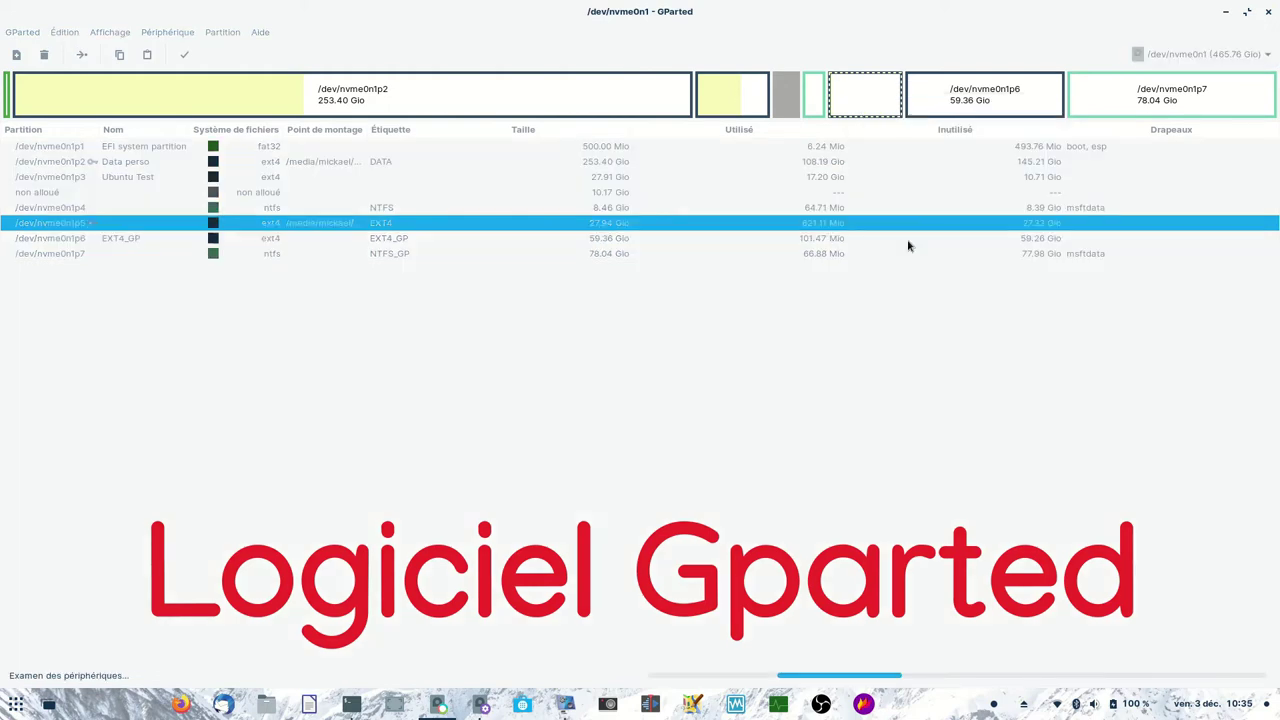
- Queue a resize and move of /dev/nvme0n1p5 to 11902 Mio with 16709 Mio of free space before it, acknowledging the boot warning
right_click(851, 104)
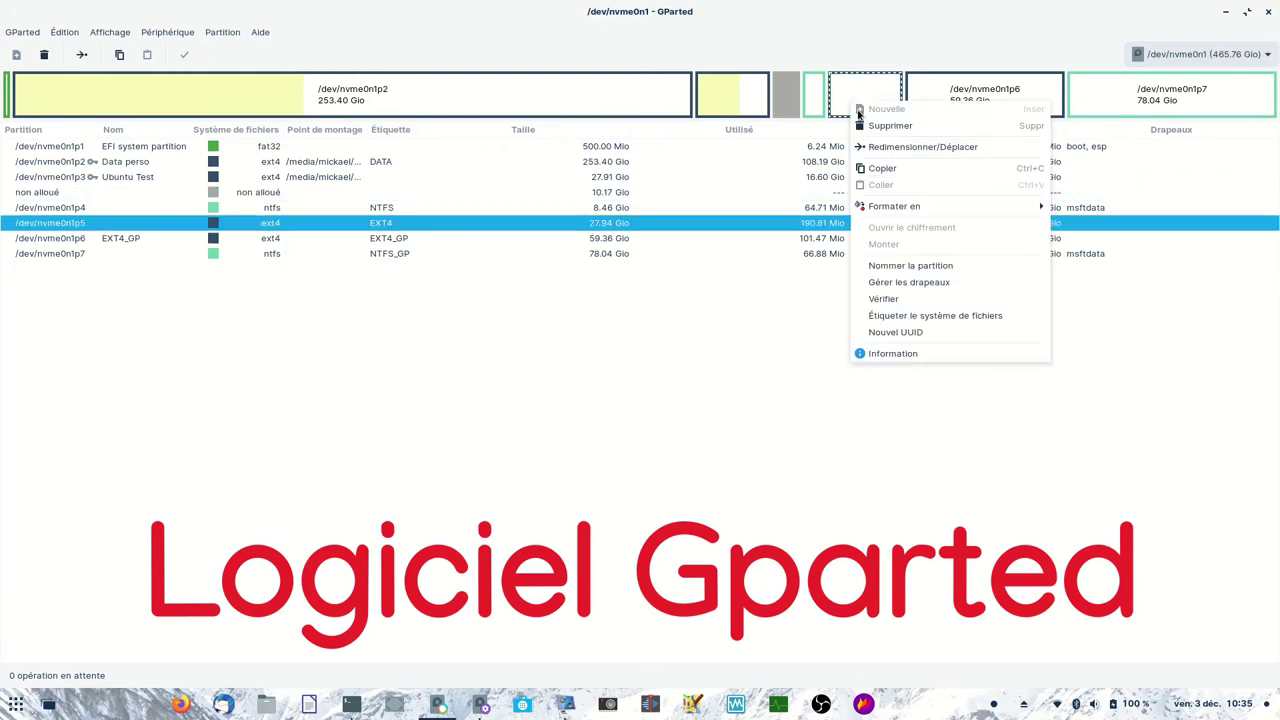
click(884, 156)
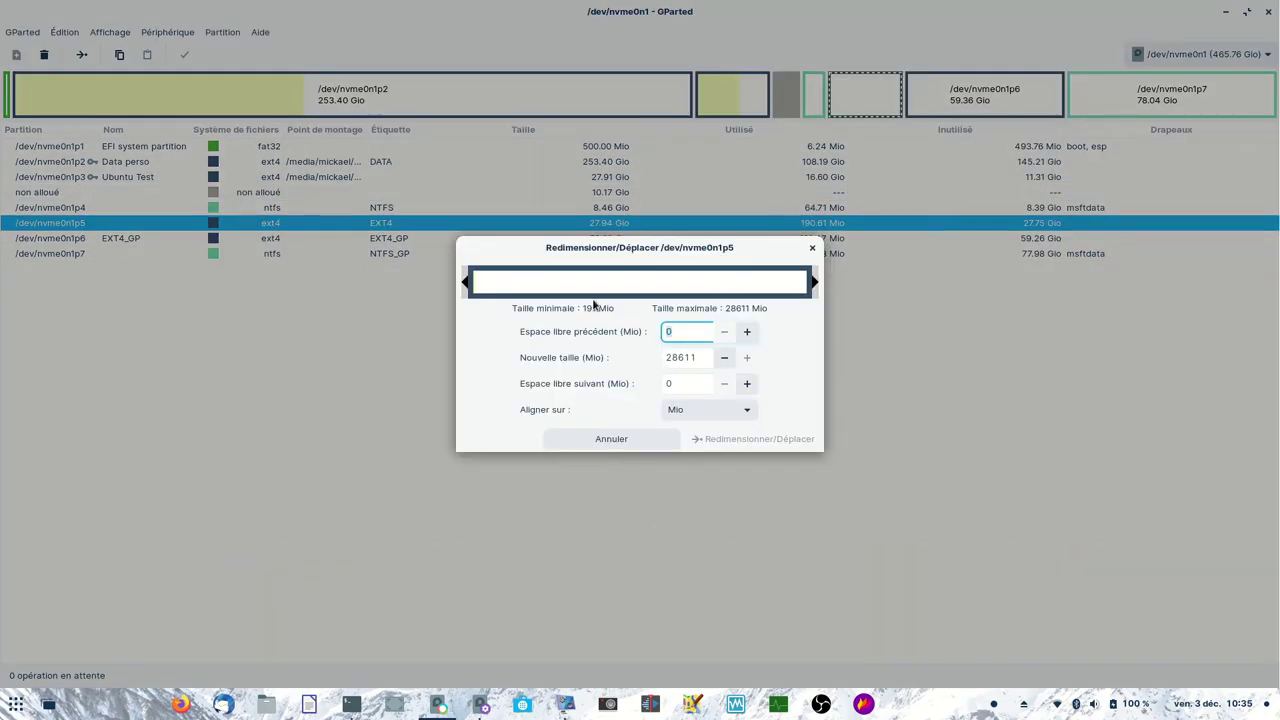
drag(465, 282, 662, 280)
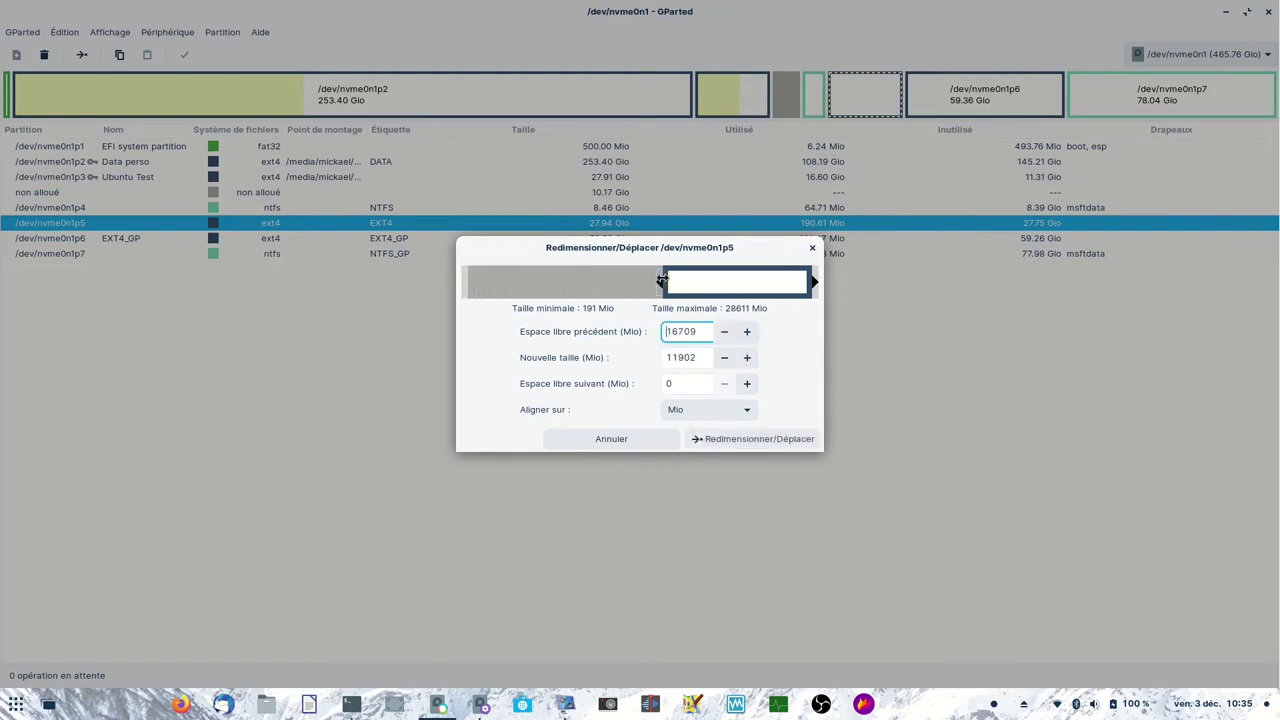
click(736, 442)
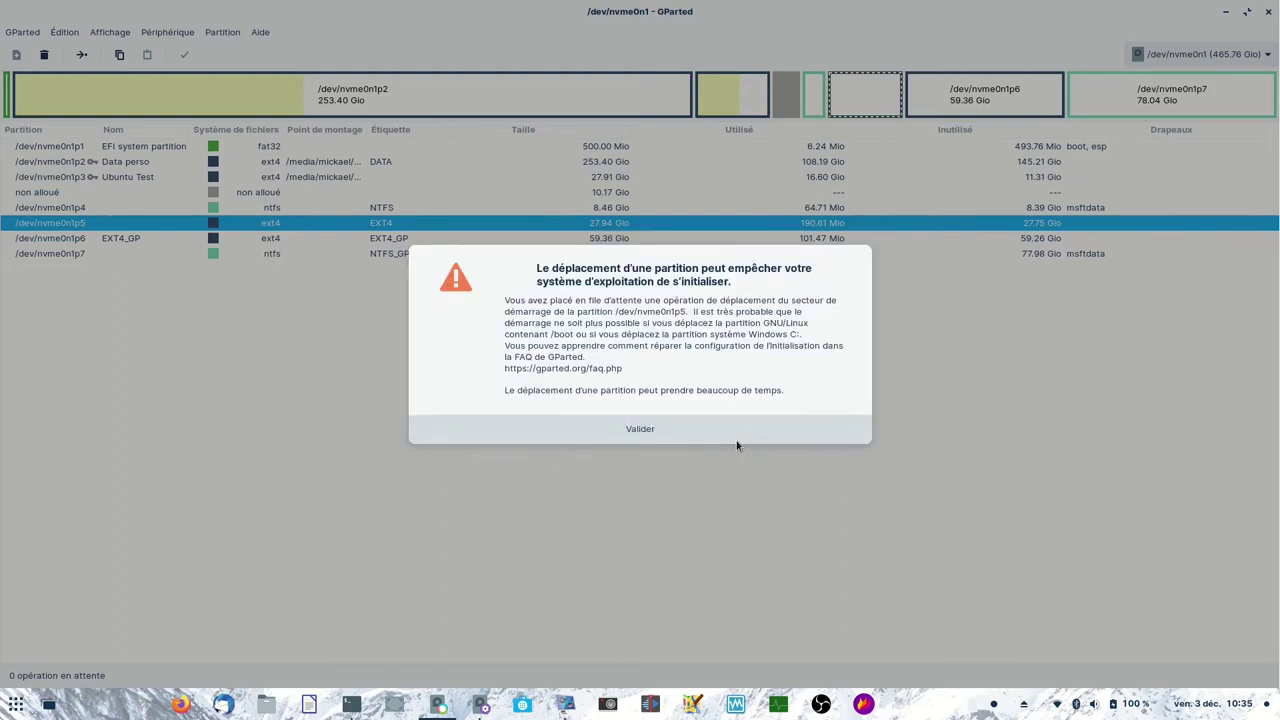
click(695, 440)
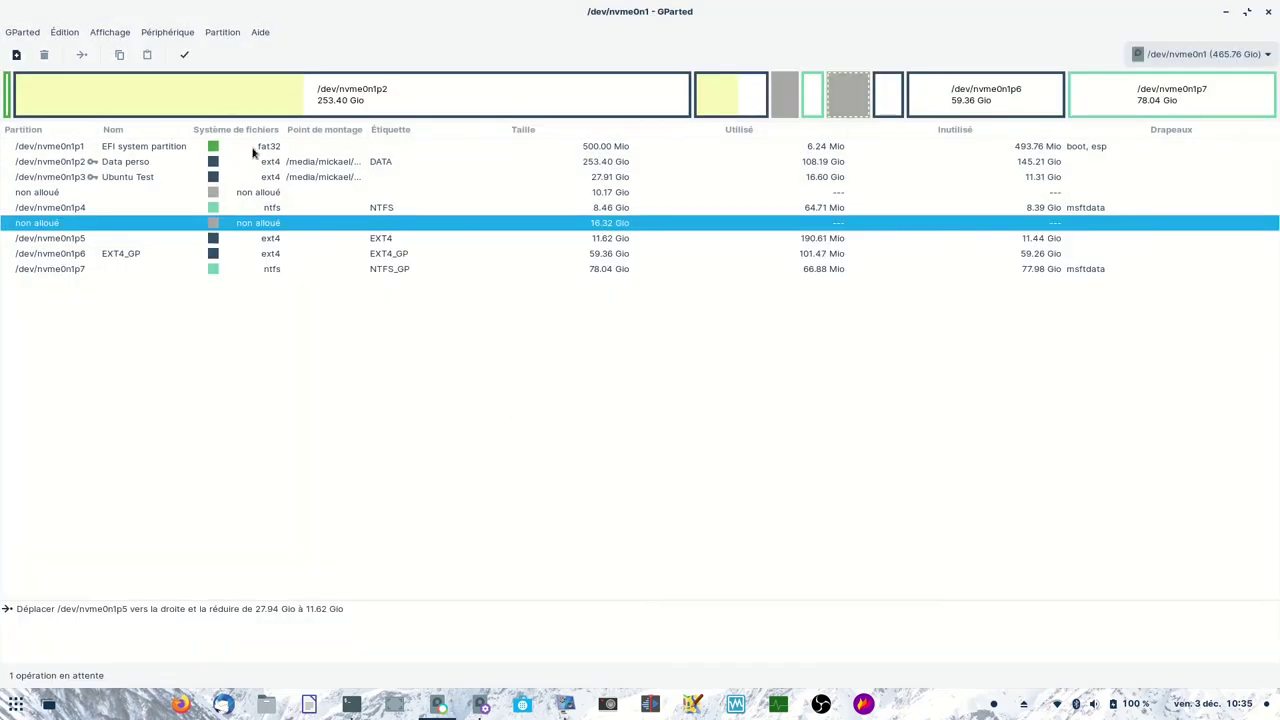
- Apply the pending resize and move of the EXT4 partition and close the operations report
click(184, 54)
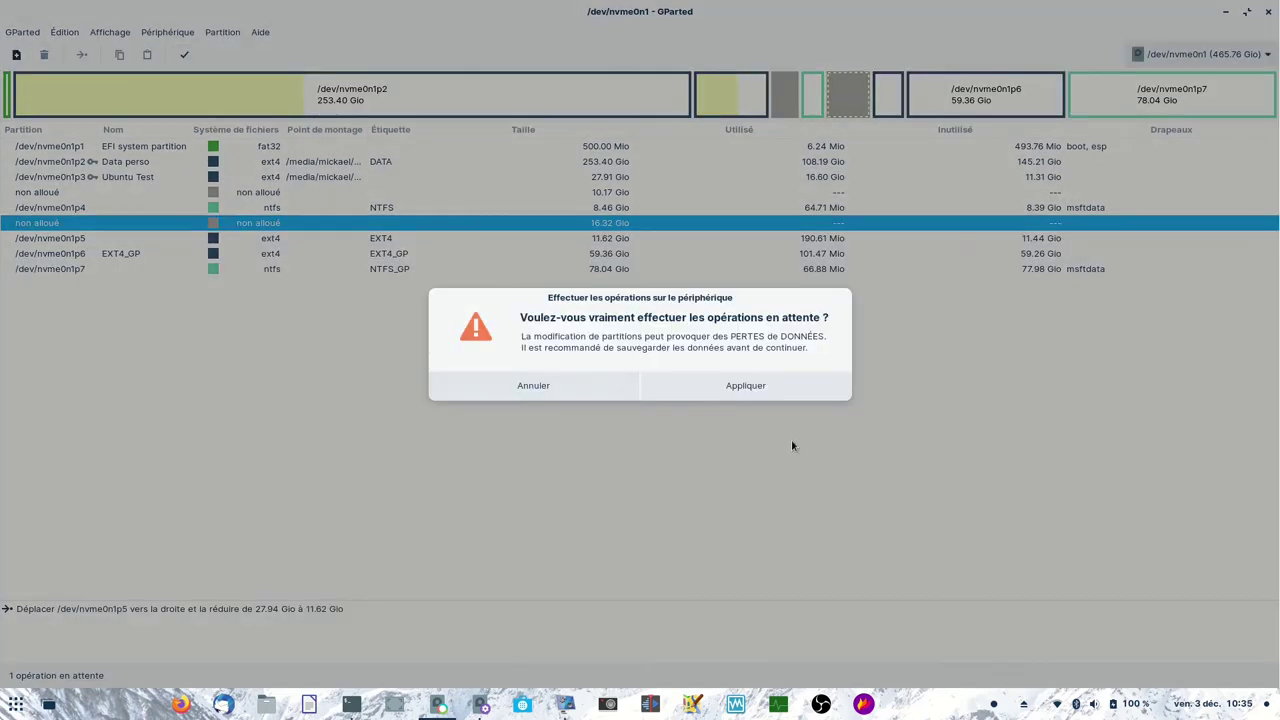
click(743, 385)
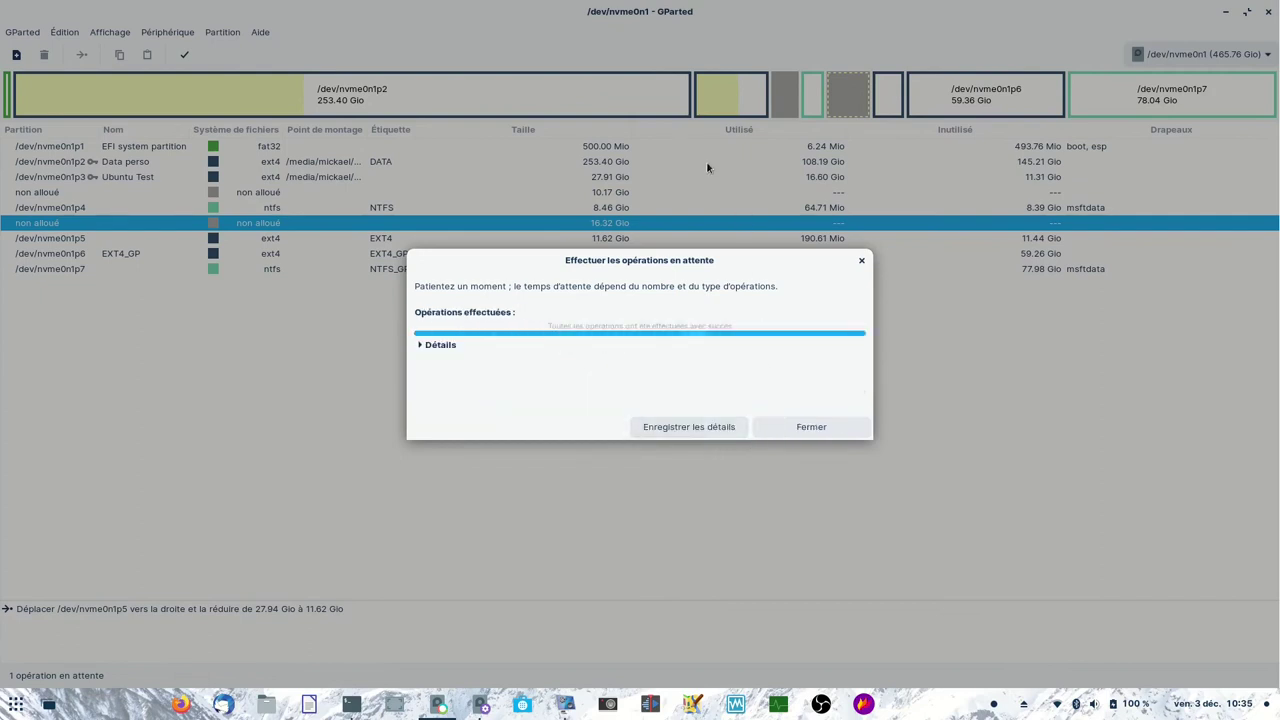
click(814, 432)
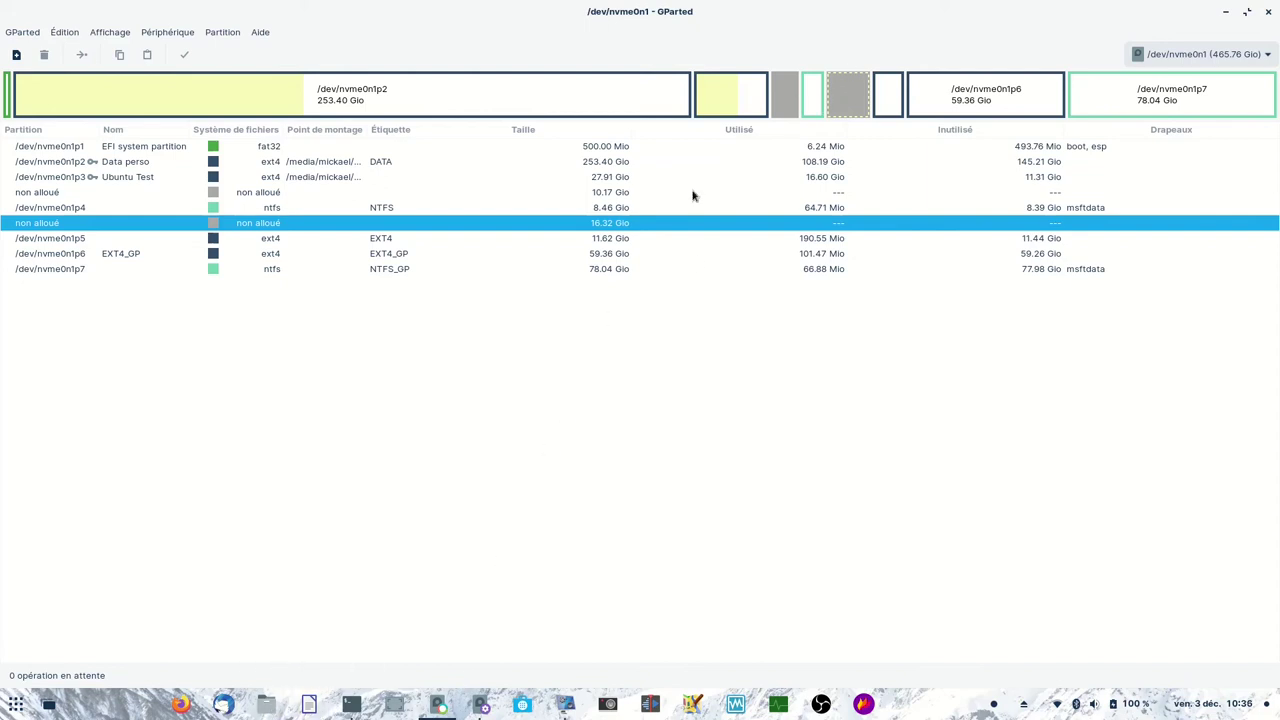
- Check the NTFS and EXT4 partitions in GParted, then look for them among the file manager's other locations
click(373, 211)
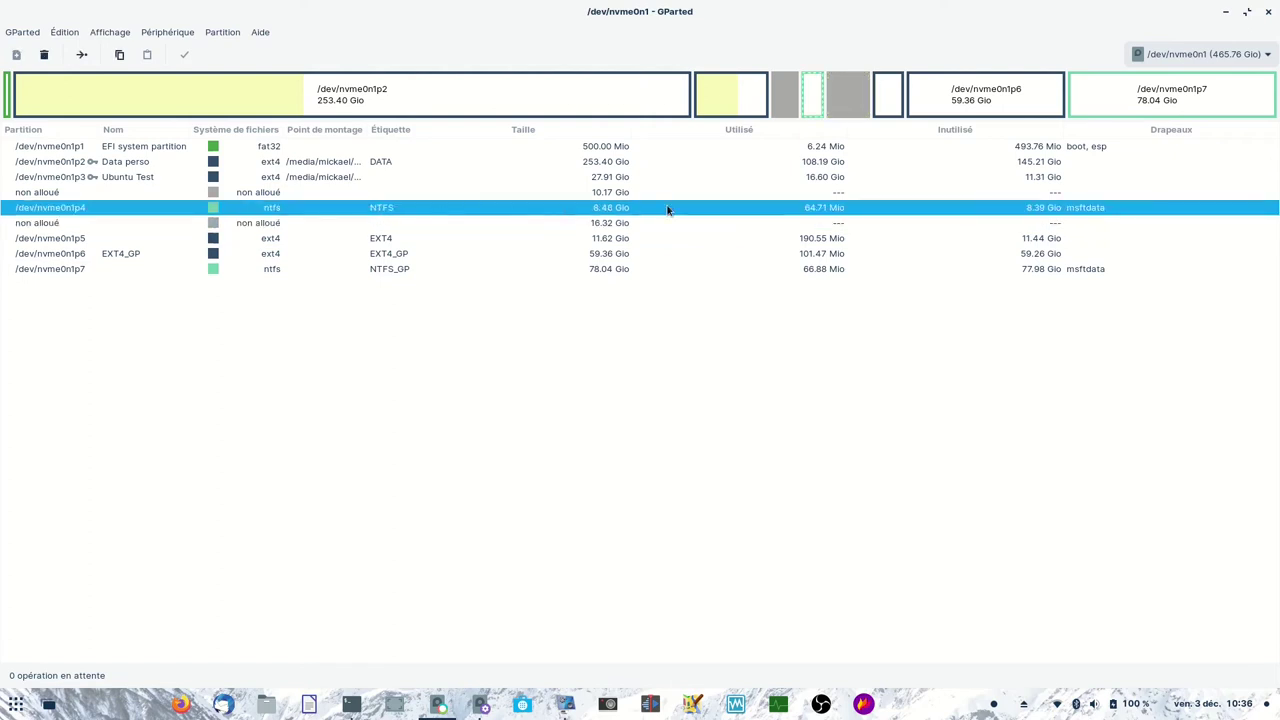
click(383, 243)
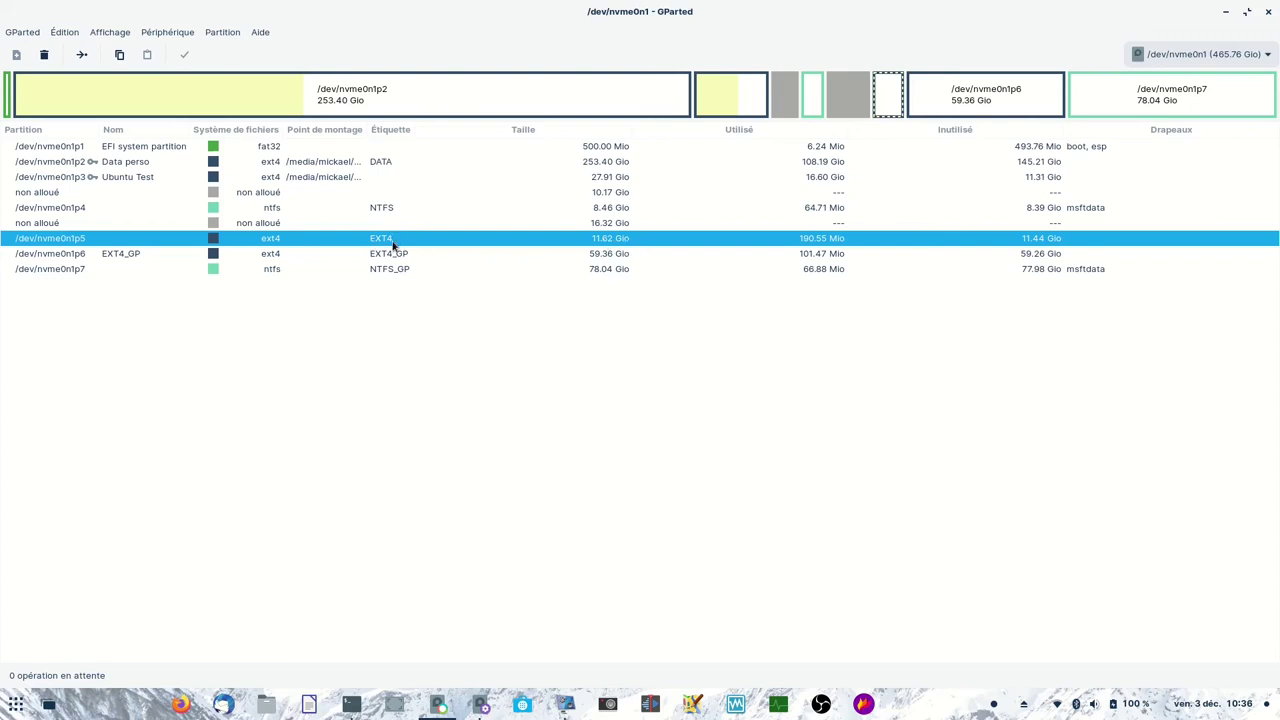
click(266, 704)
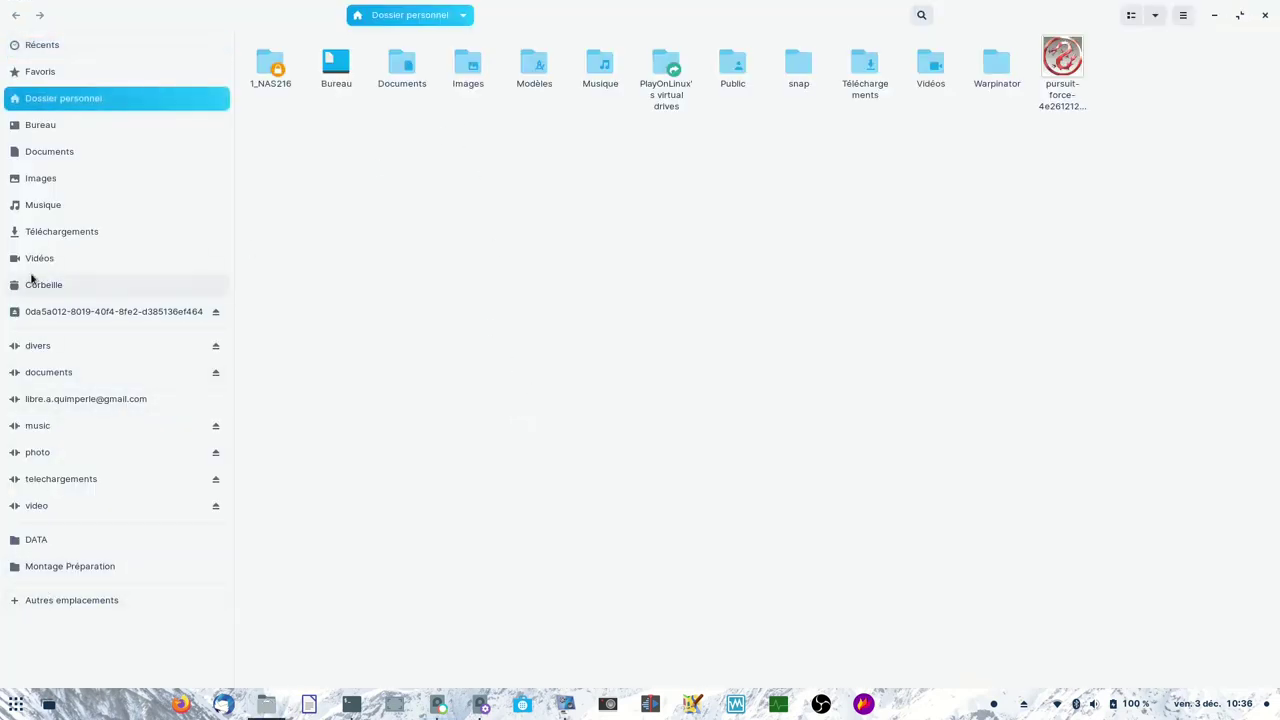
click(18, 604)
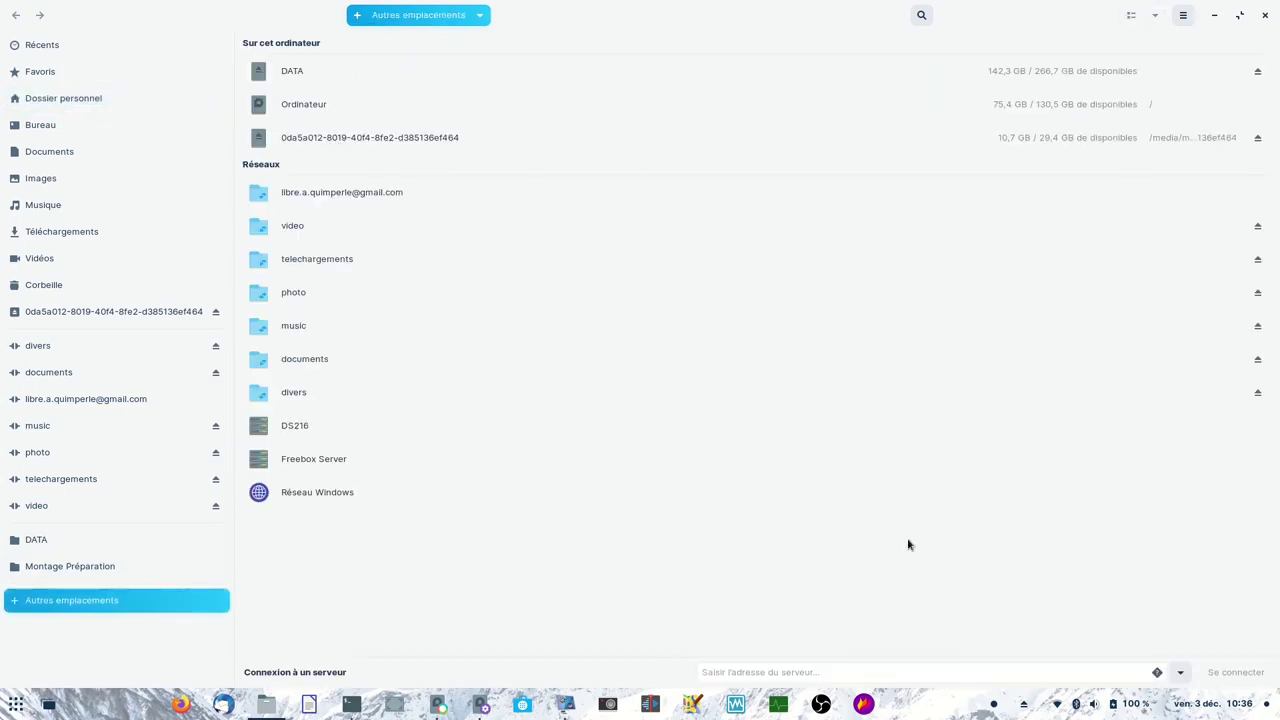
- Switch to Disques and mount the NTFS and EXT4 partitions of the 500 GB disk
click(481, 705)
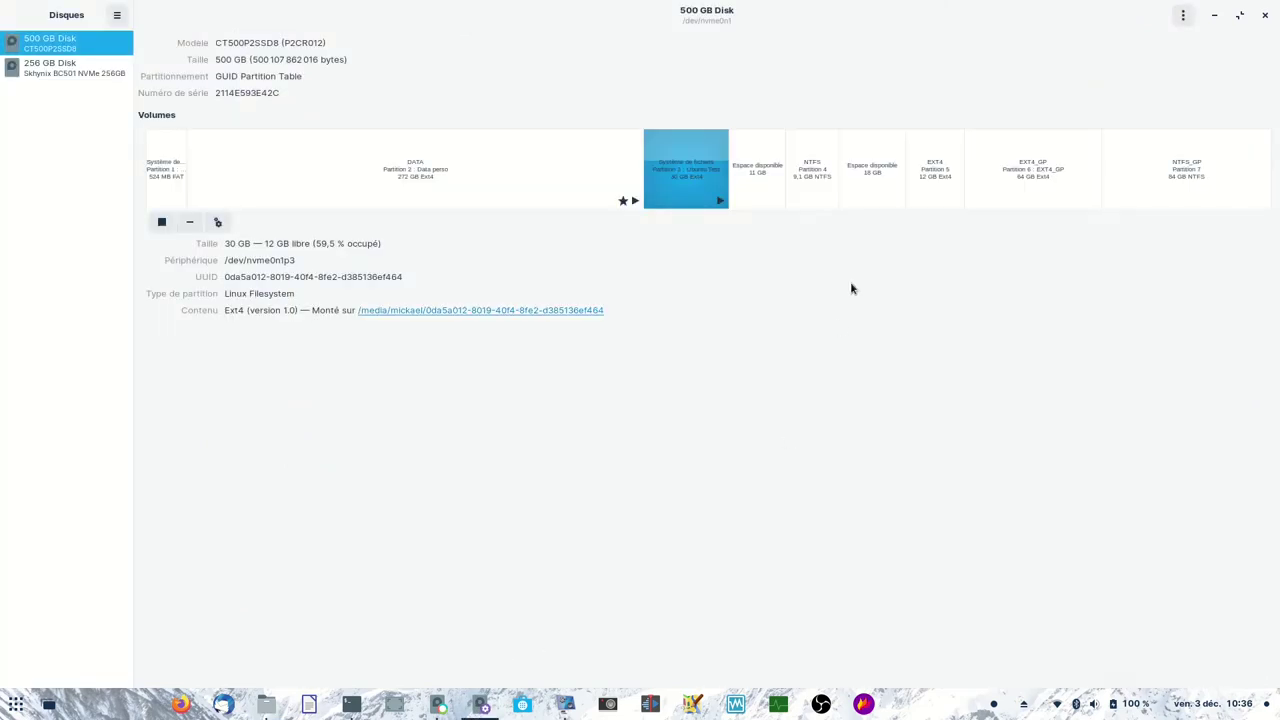
click(800, 168)
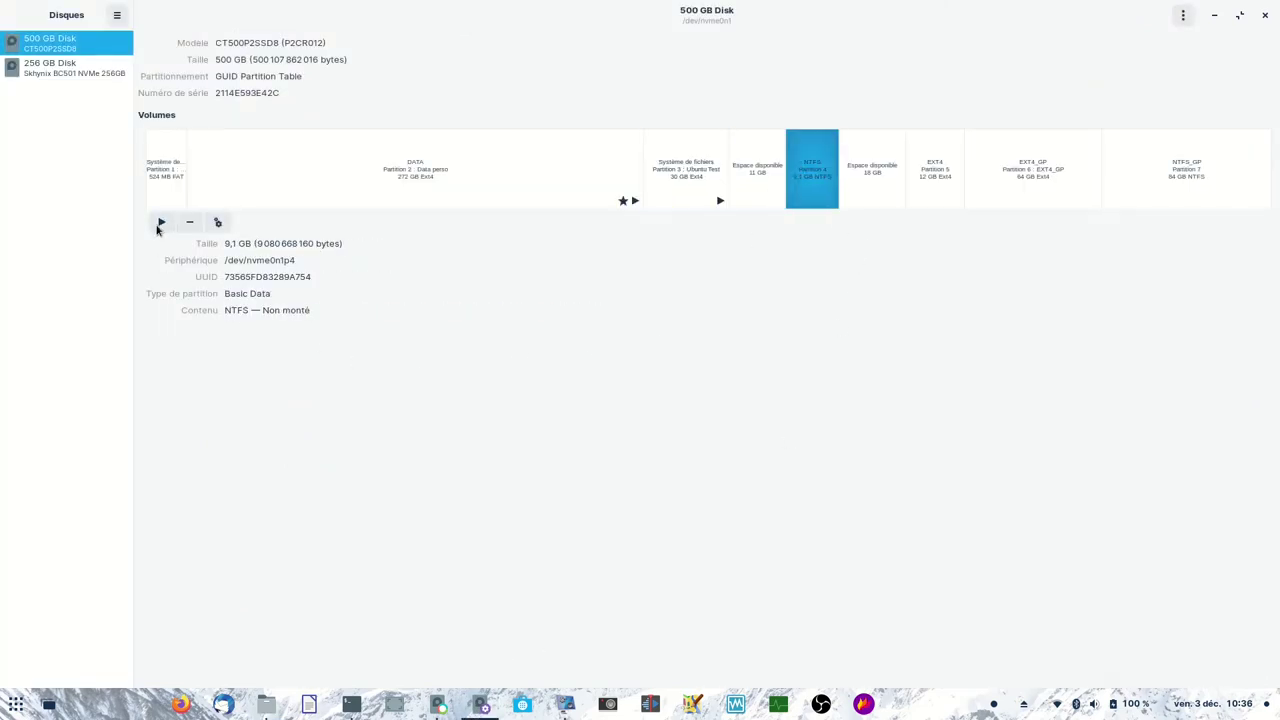
click(950, 182)
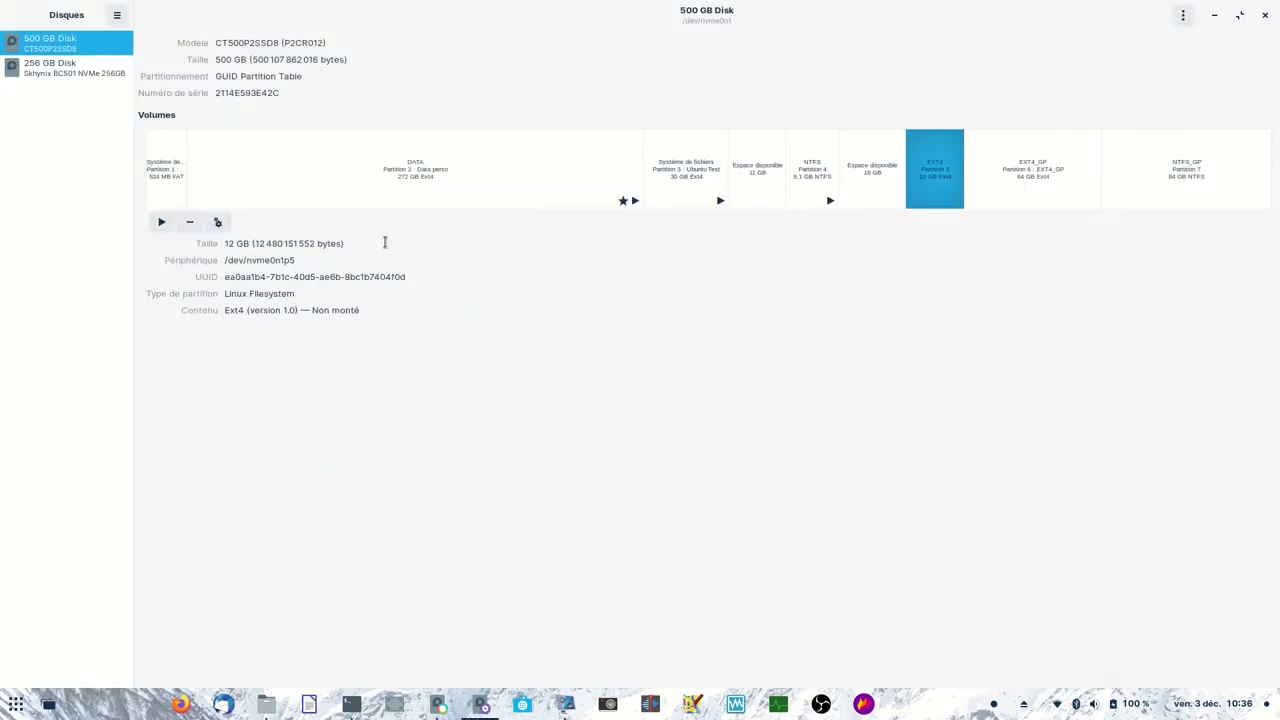
click(161, 223)
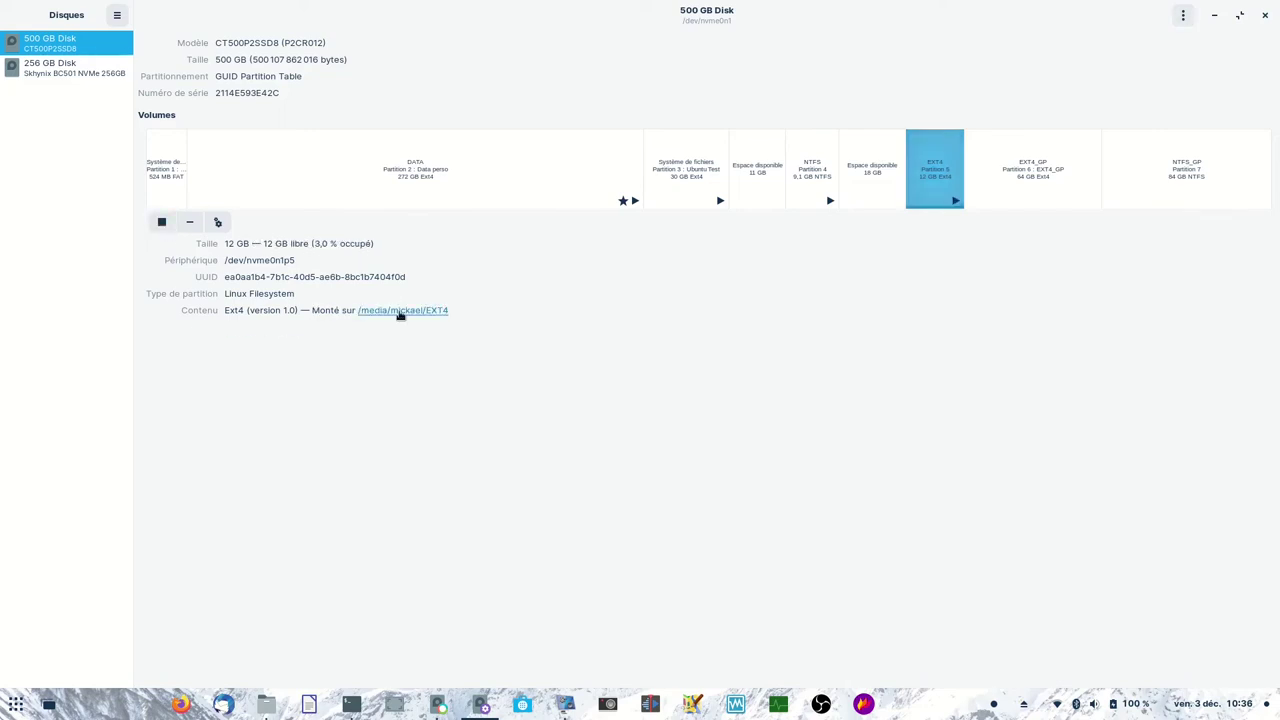
- Open the mounted EXT4 volume in the file manager, check whether a new folder can be created, and close the window
click(400, 313)
right_click(466, 288)
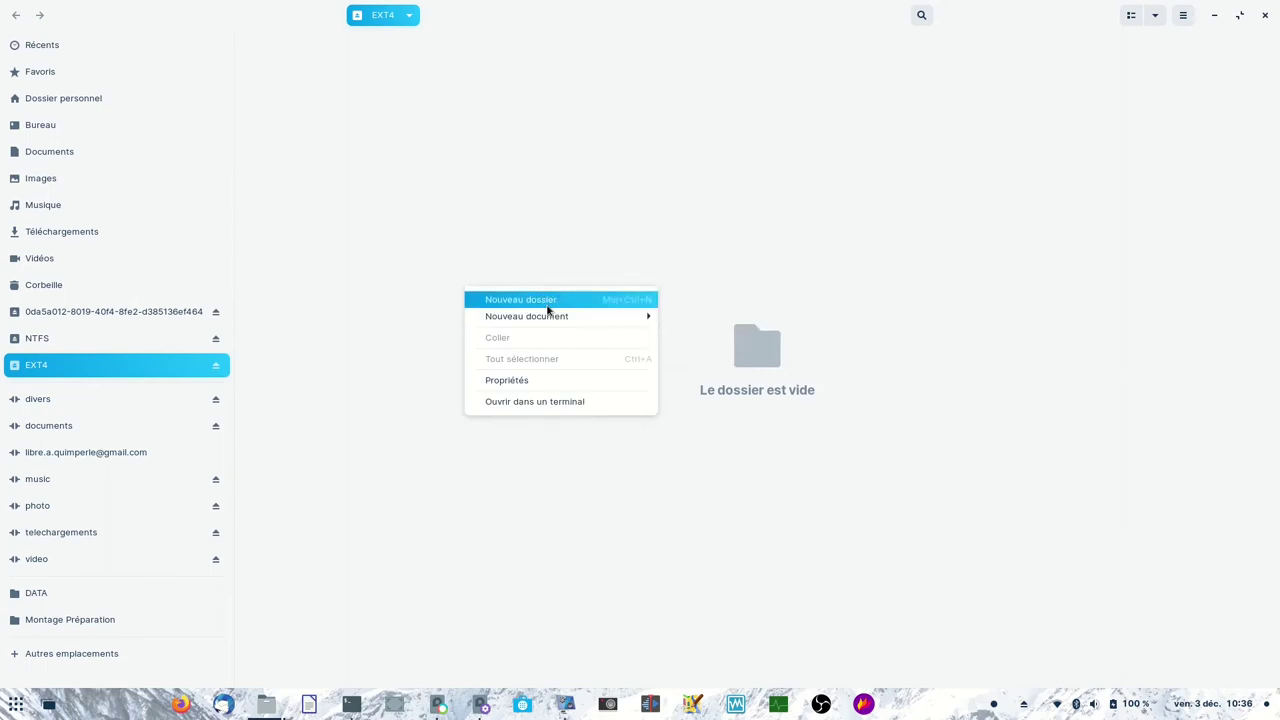
click(772, 287)
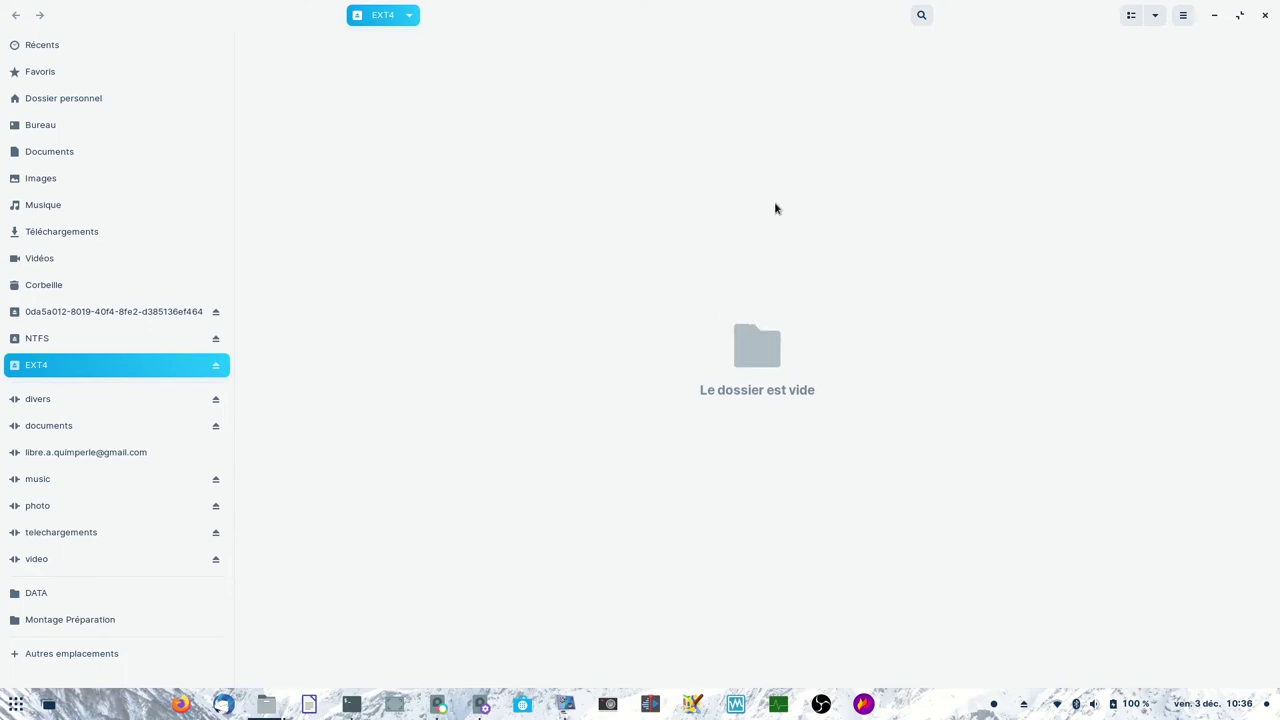
click(1268, 15)
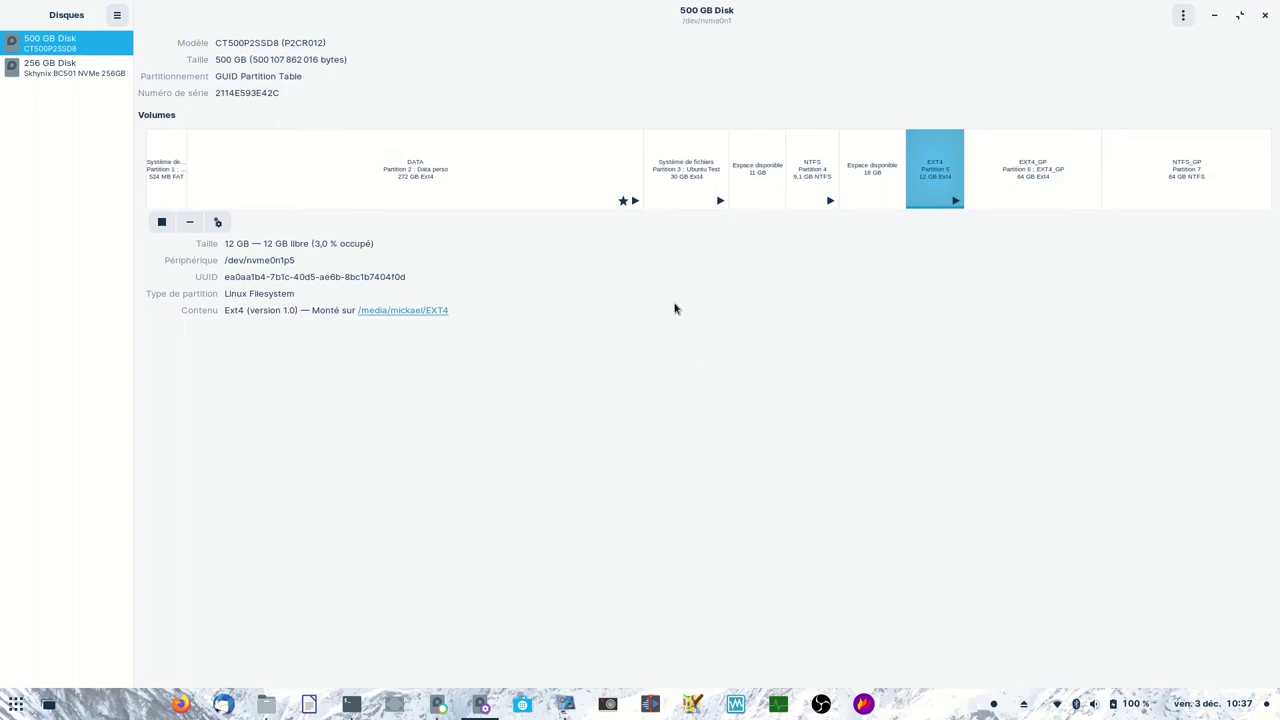
- Unmount the Ubuntu Test, NTFS and EXT4 partitions in Disques
click(691, 179)
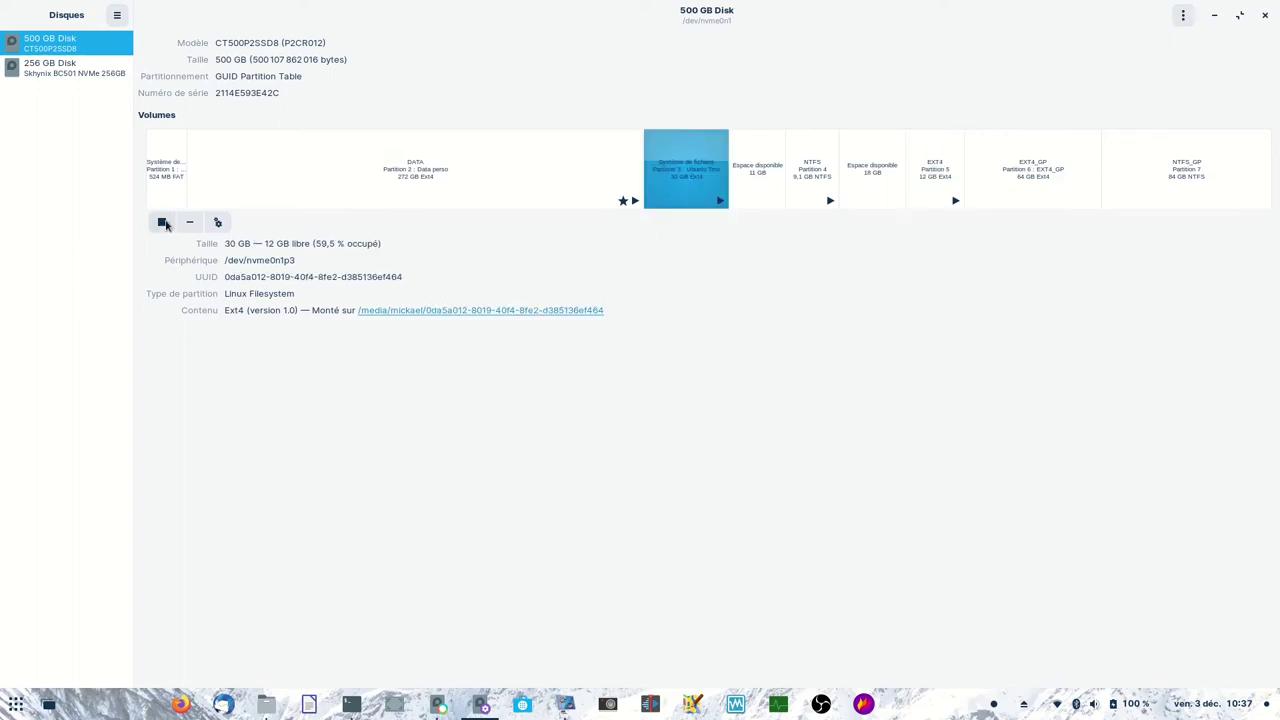
click(162, 221)
click(827, 180)
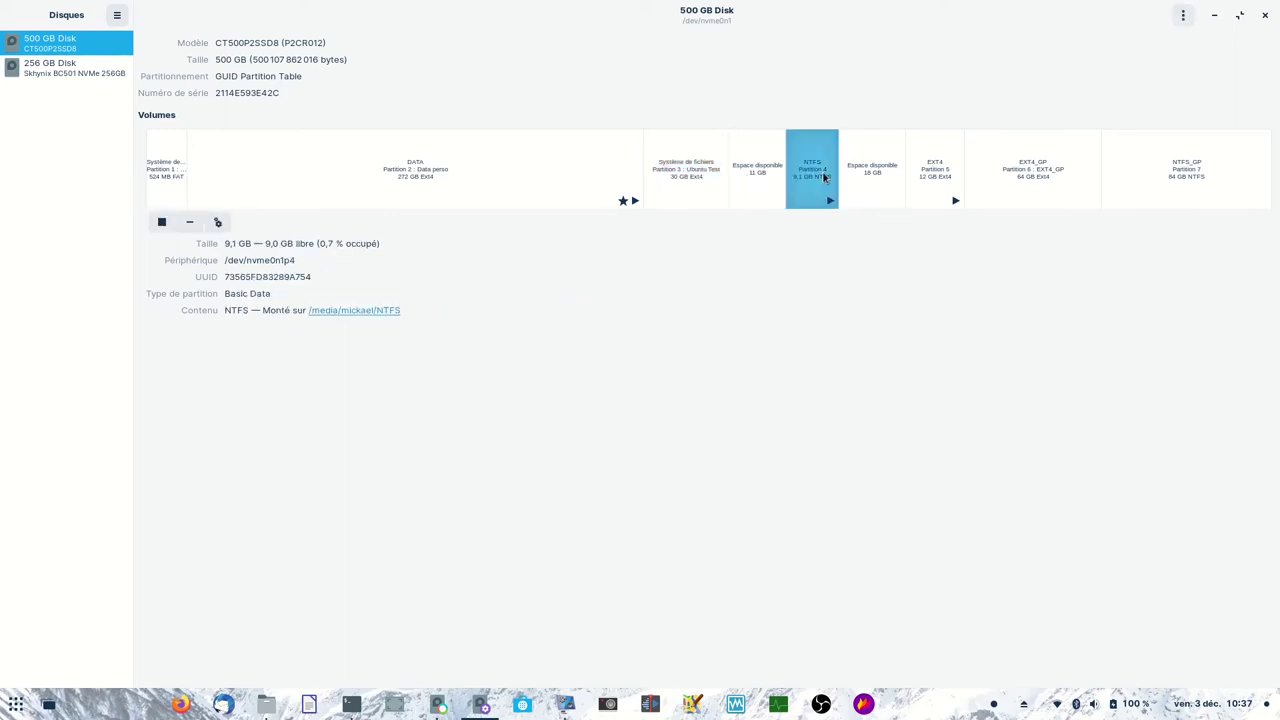
click(161, 222)
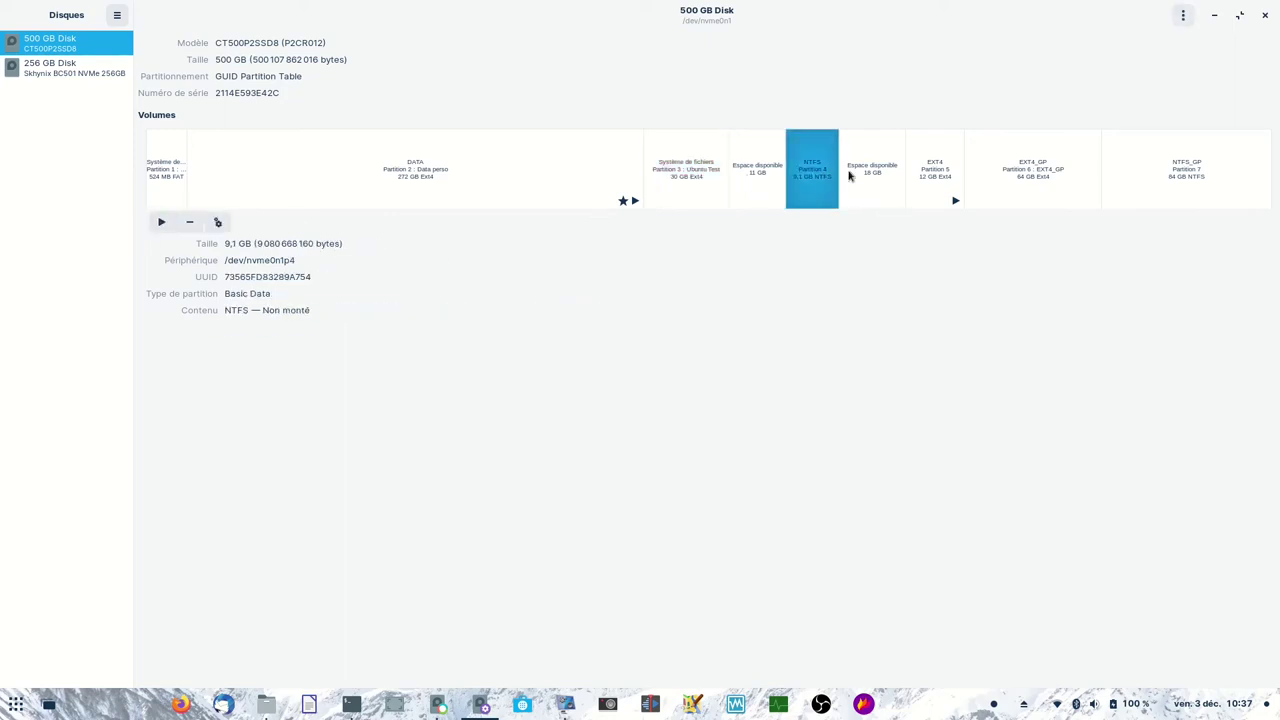
click(951, 194)
click(161, 221)
- Examine the details of the Ubuntu Test partition and the EFI system partition
click(684, 180)
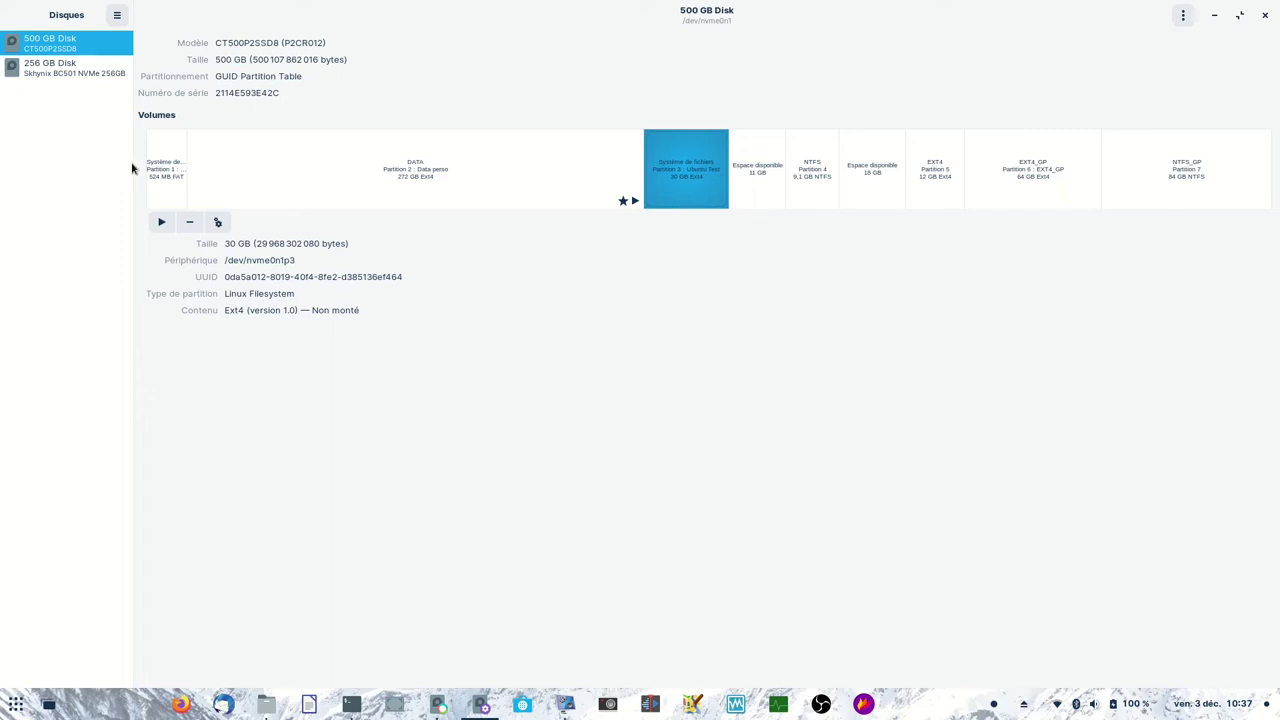
click(162, 172)
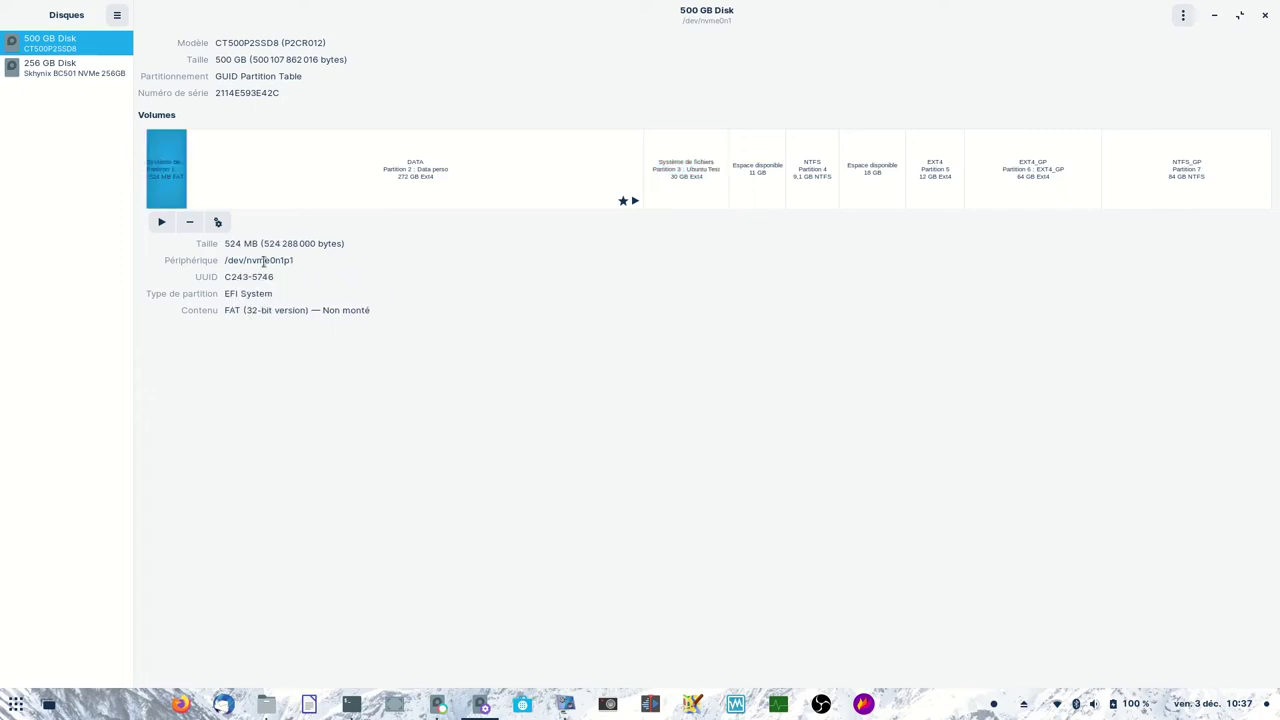
click(690, 174)
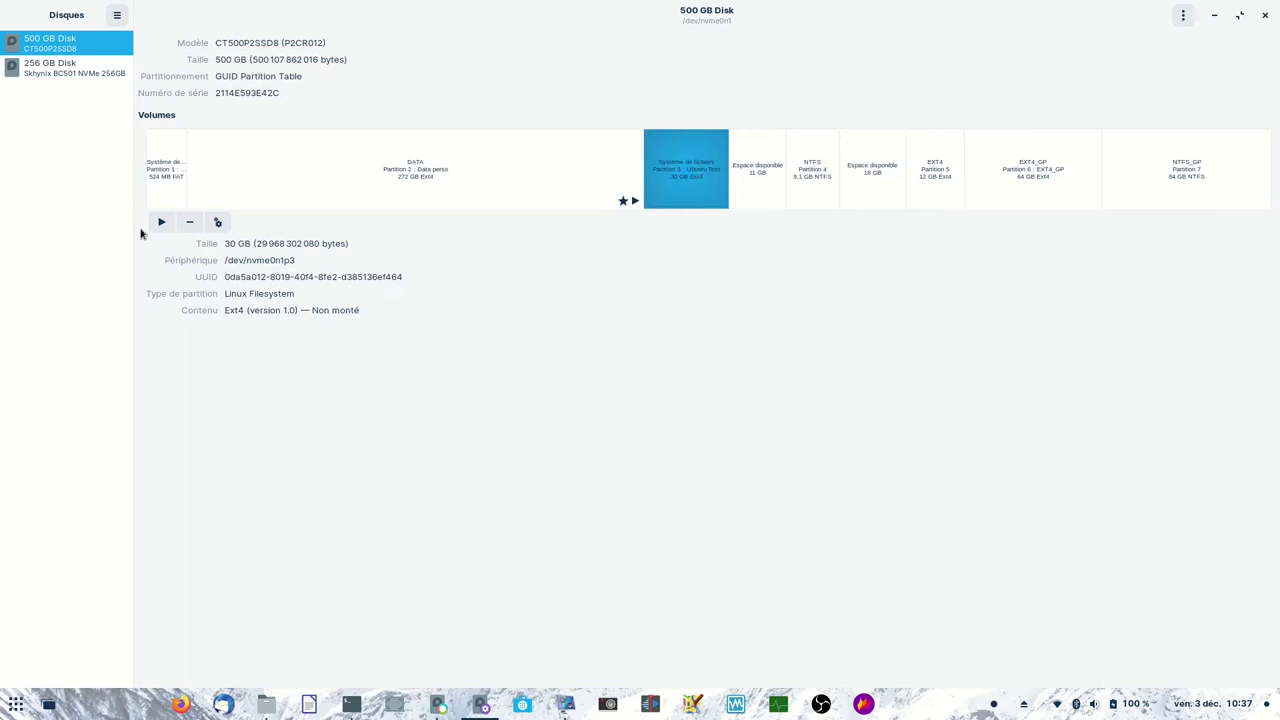
- Mount the Ubuntu Test partition and unmount it again
click(161, 223)
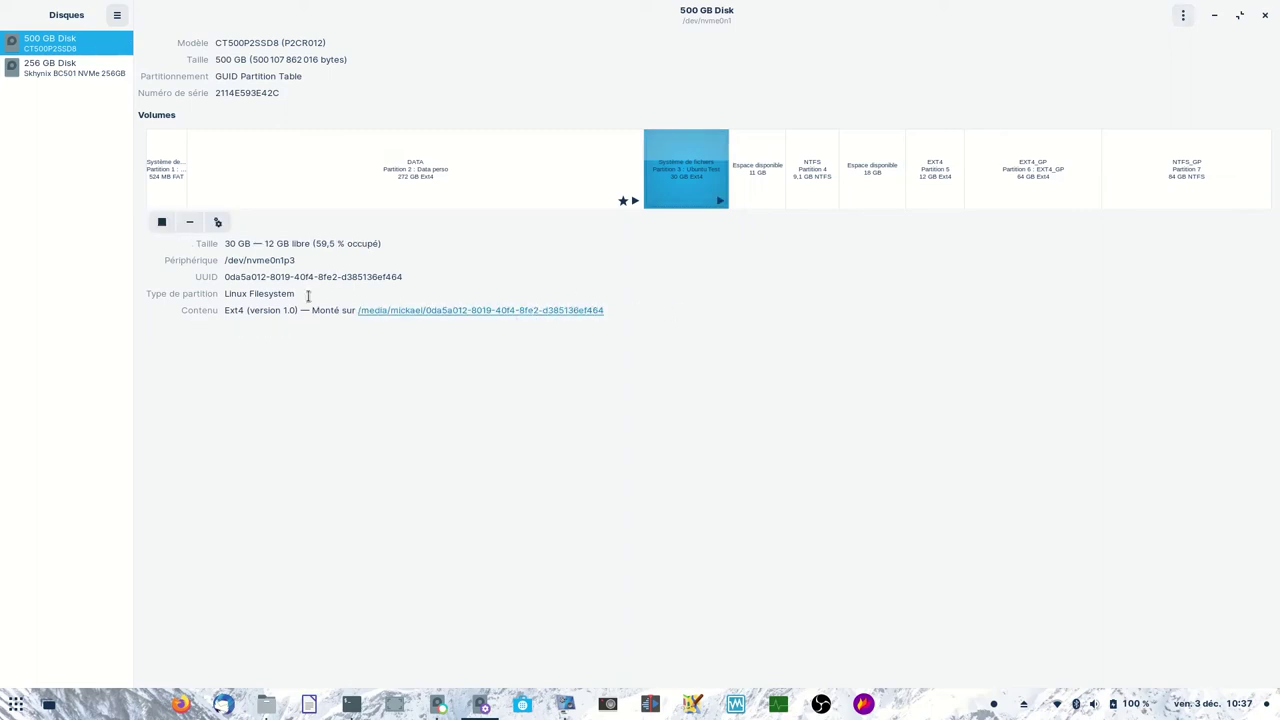
click(162, 222)
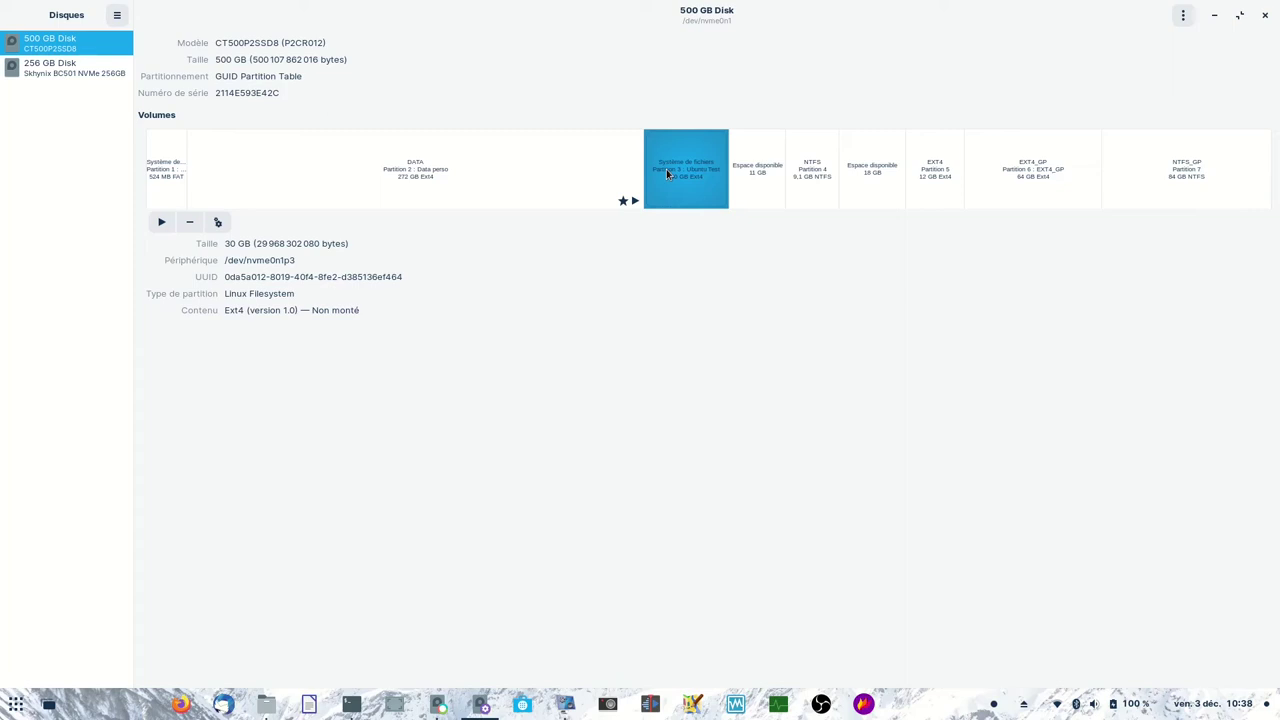
- Unmount the DATA partition, authenticating with the account password
click(533, 166)
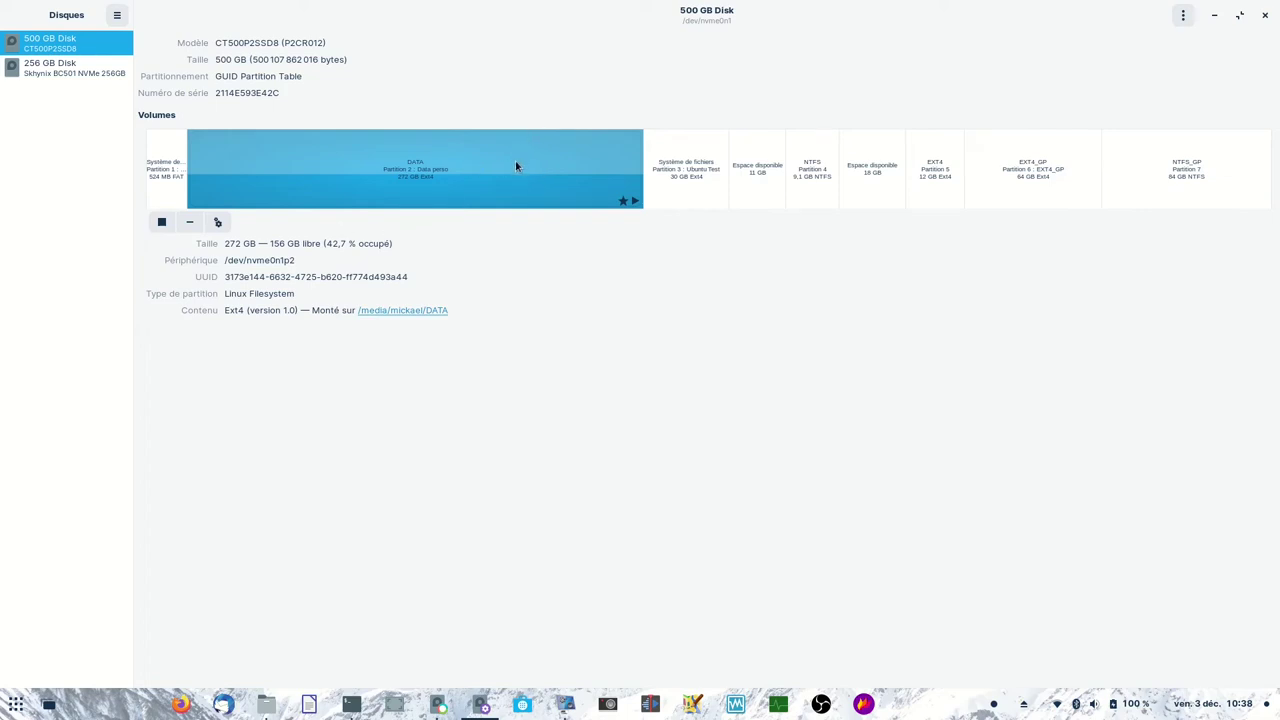
click(161, 224)
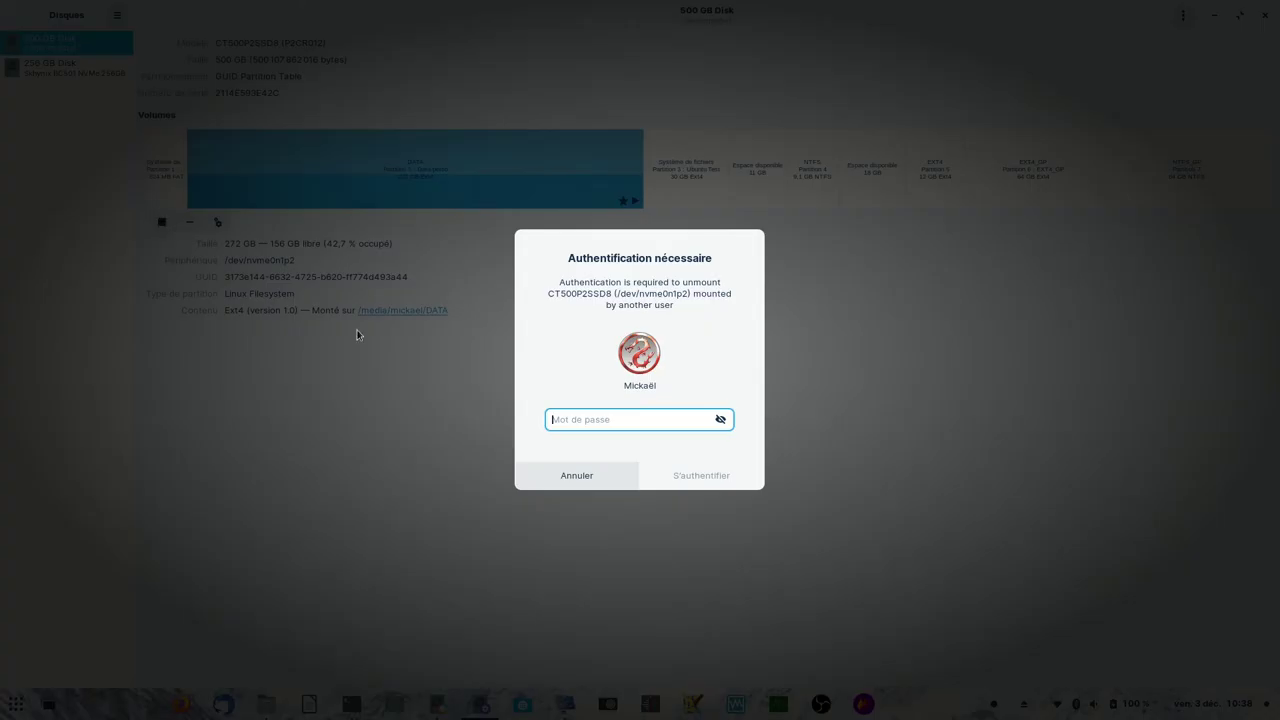
text(*****)
key(Return)
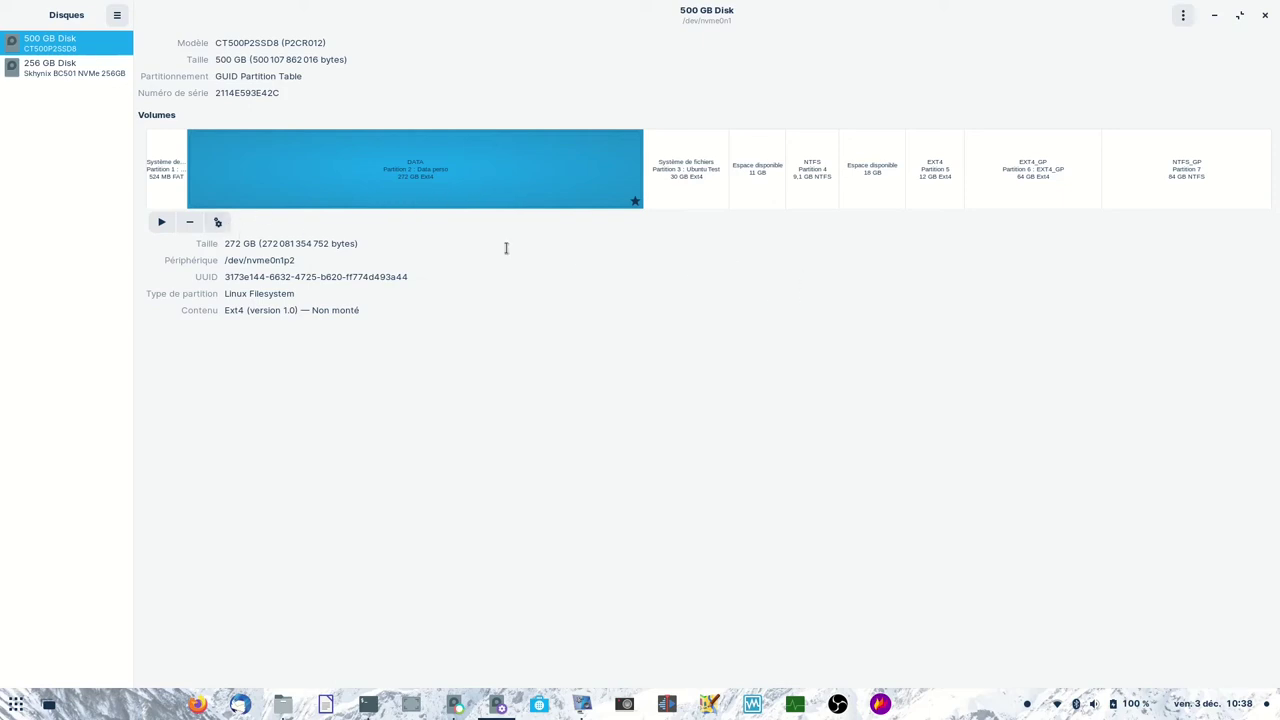
- Shrink the DATA partition to 250 Go, leaving 22 Go of free space after it, and authenticate with the account password
click(218, 222)
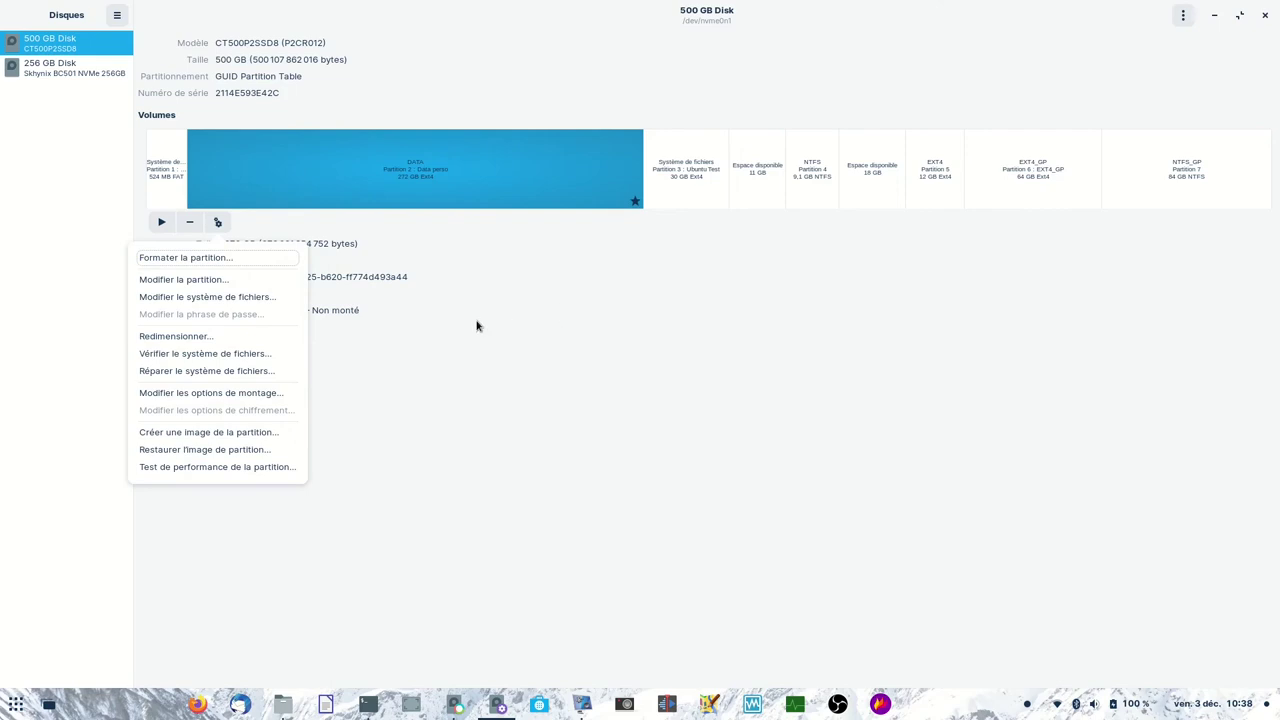
click(188, 337)
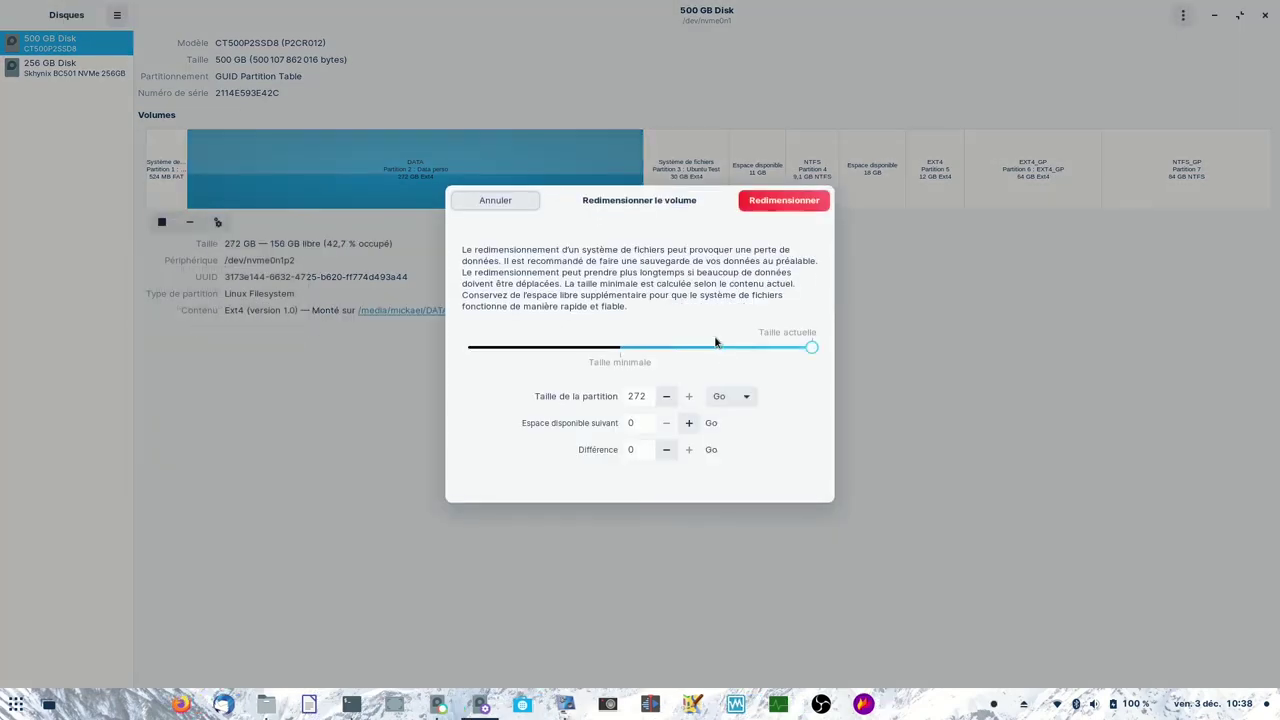
drag(810, 348, 783, 349)
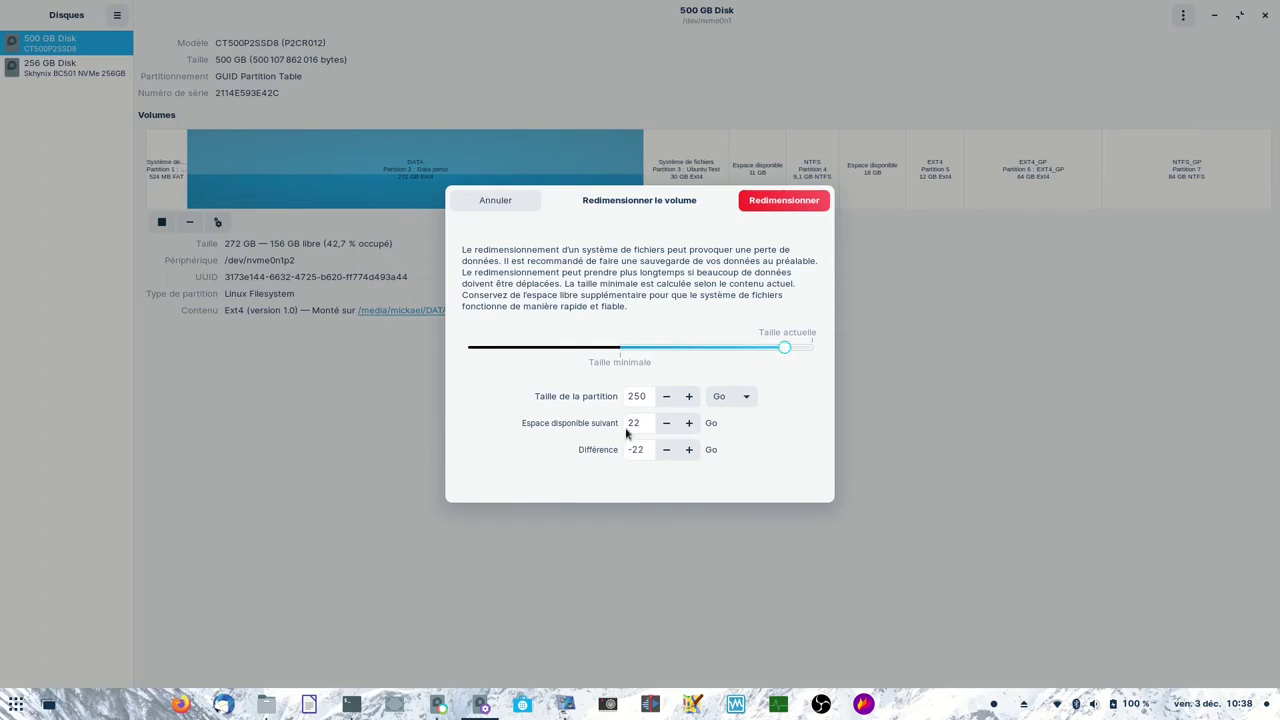
click(795, 205)
key(ctrl+v)
key(Return)
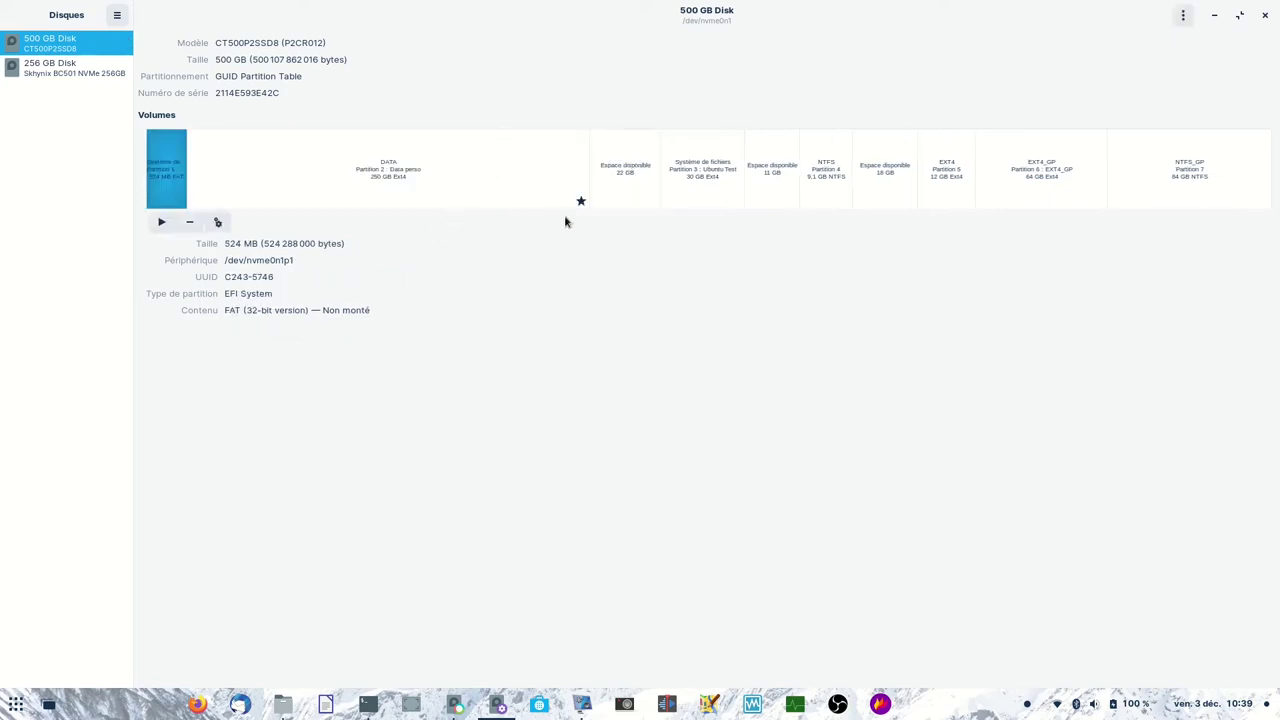
- Try to enlarge the Ubuntu Test partition in Disques to the maximum size, and cancel the resize
click(634, 167)
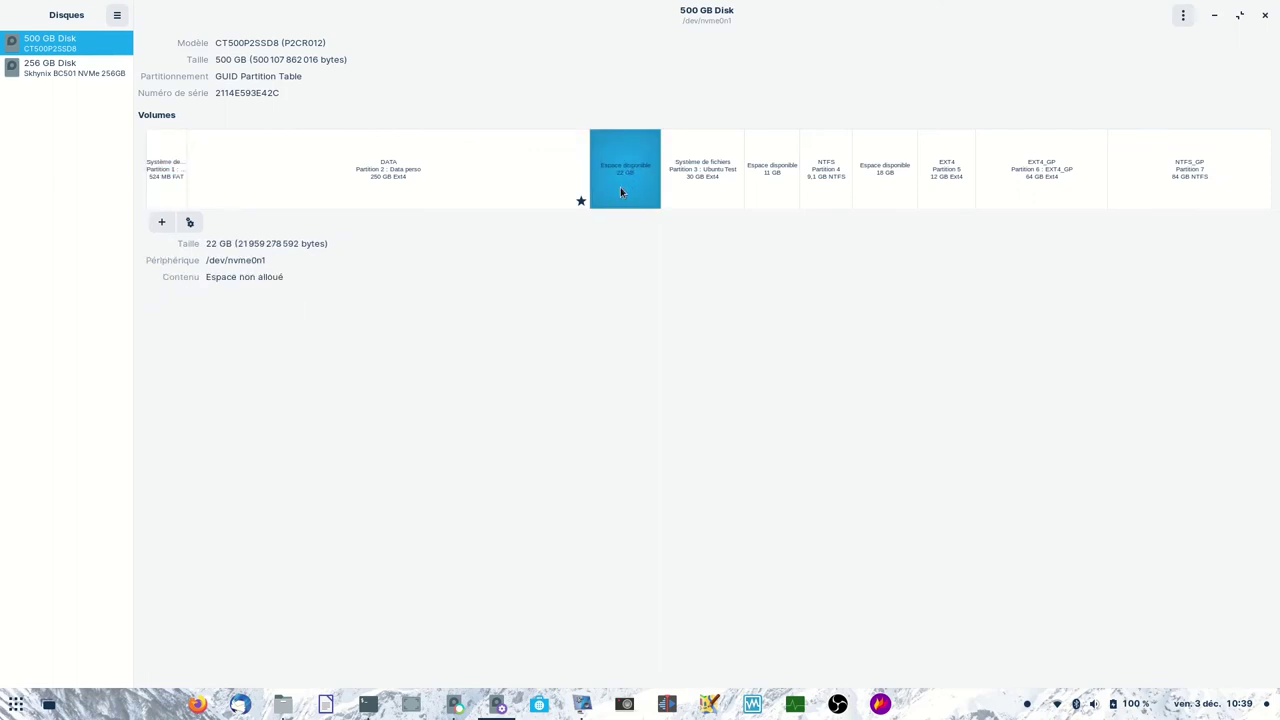
click(680, 188)
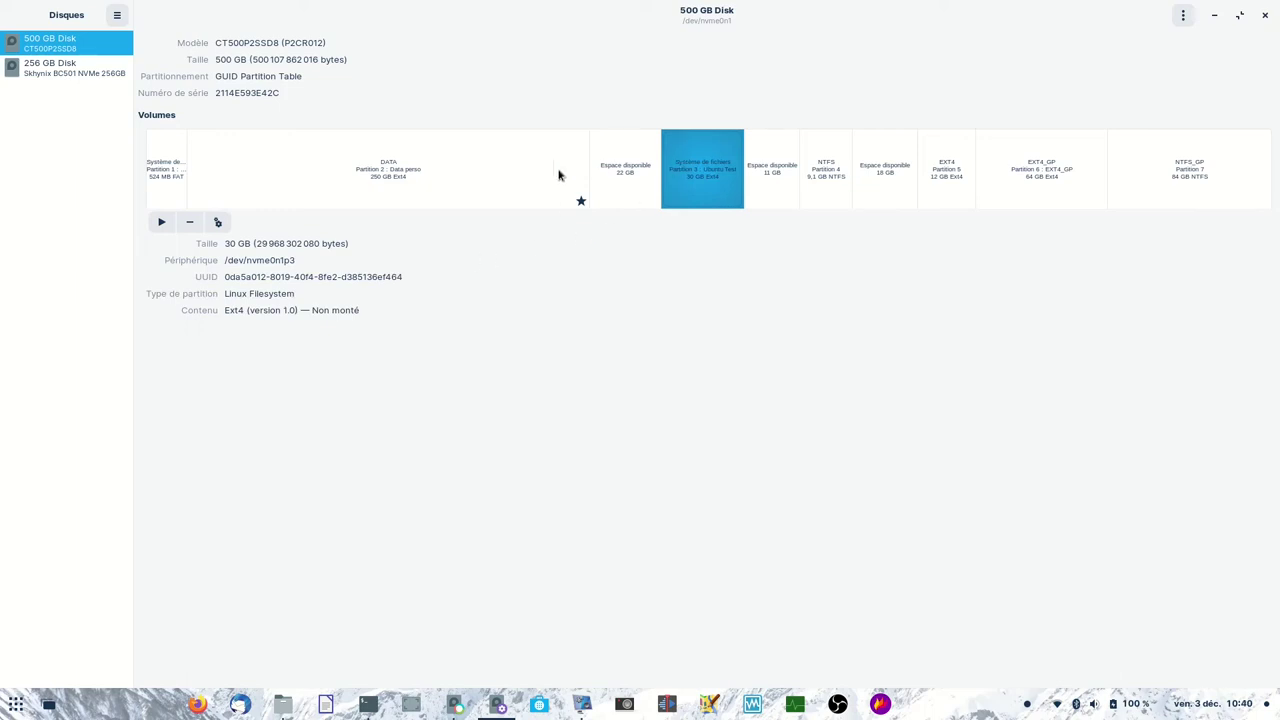
click(220, 223)
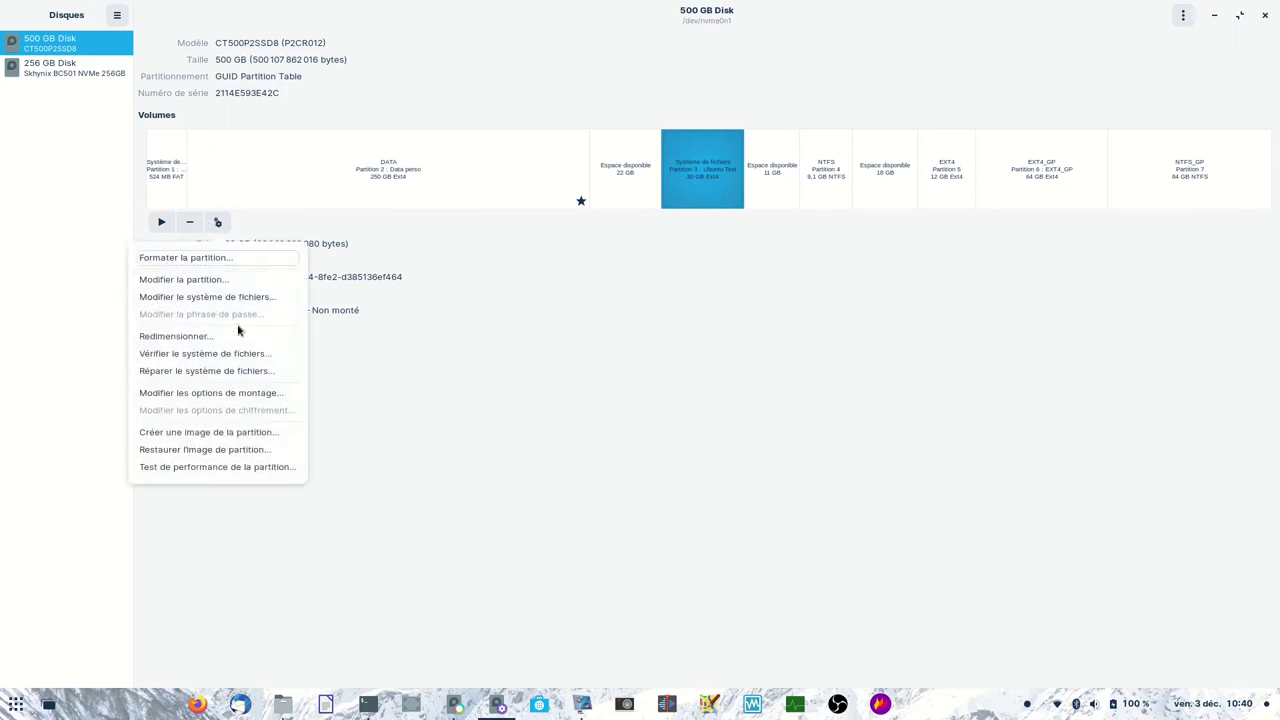
click(213, 338)
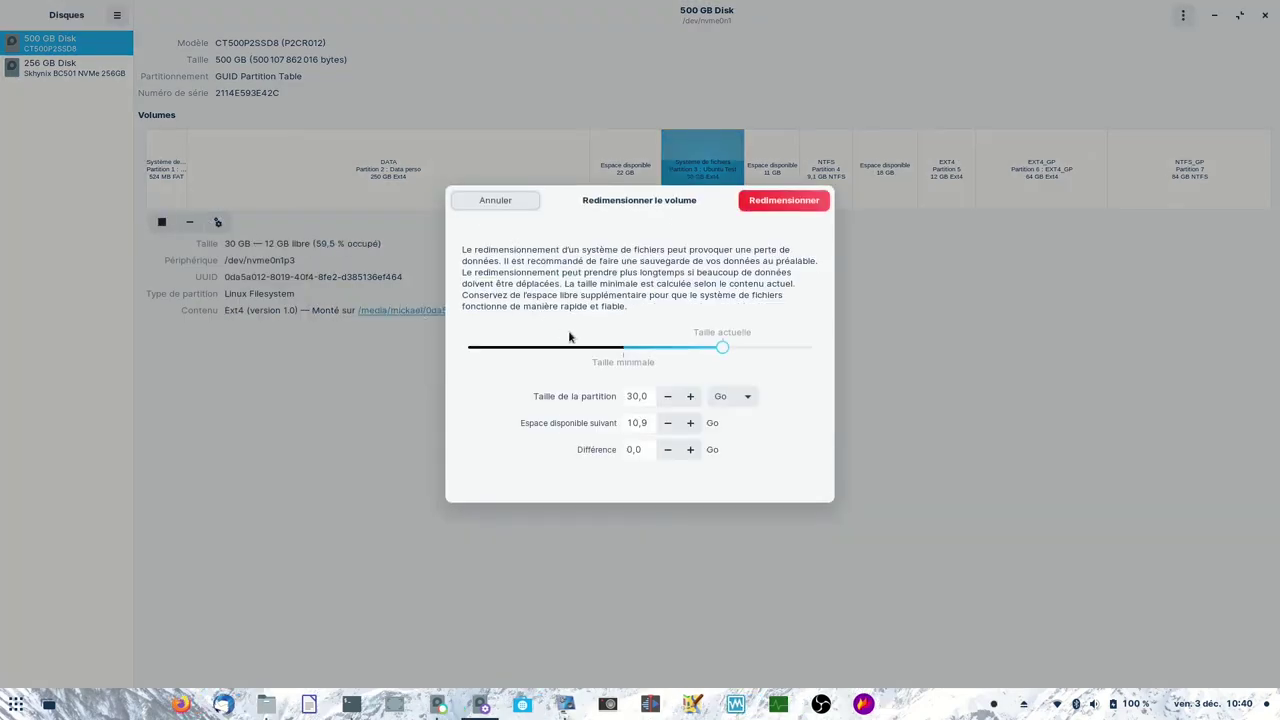
drag(718, 356, 840, 348)
click(529, 203)
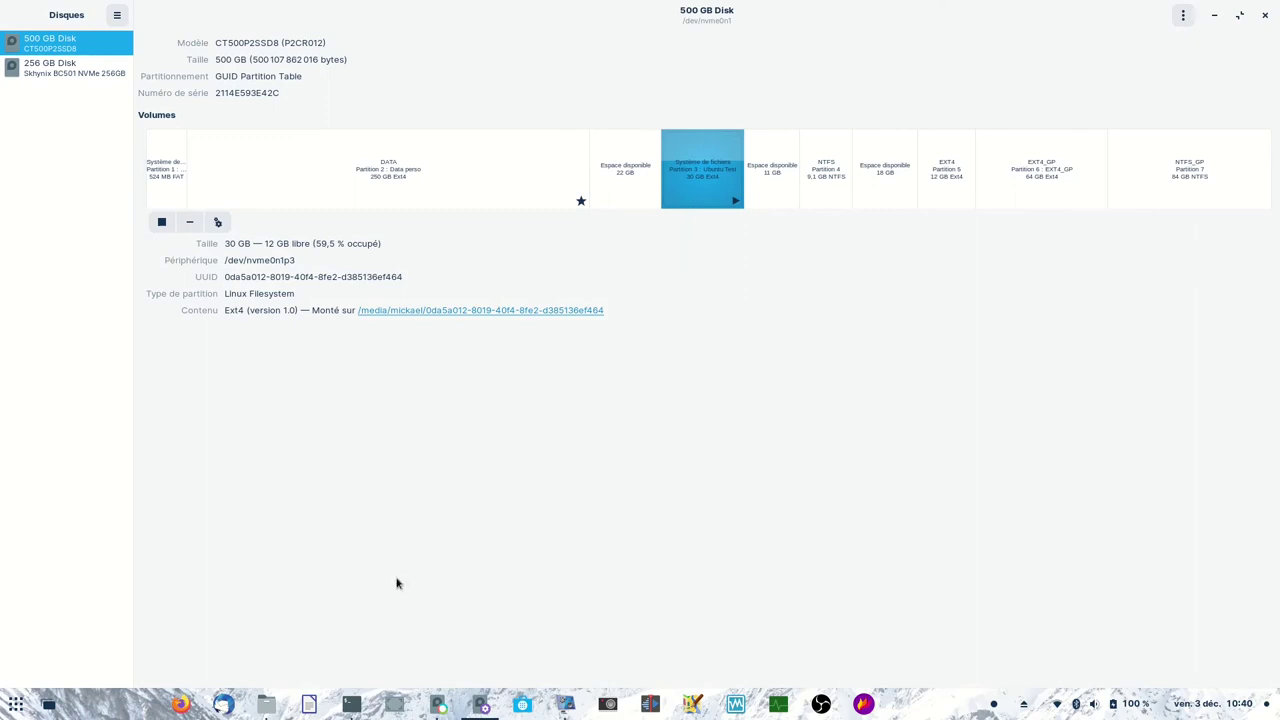
- Switch to GParted, widen the mount point column to show the full paths, and refresh the devices
click(436, 703)
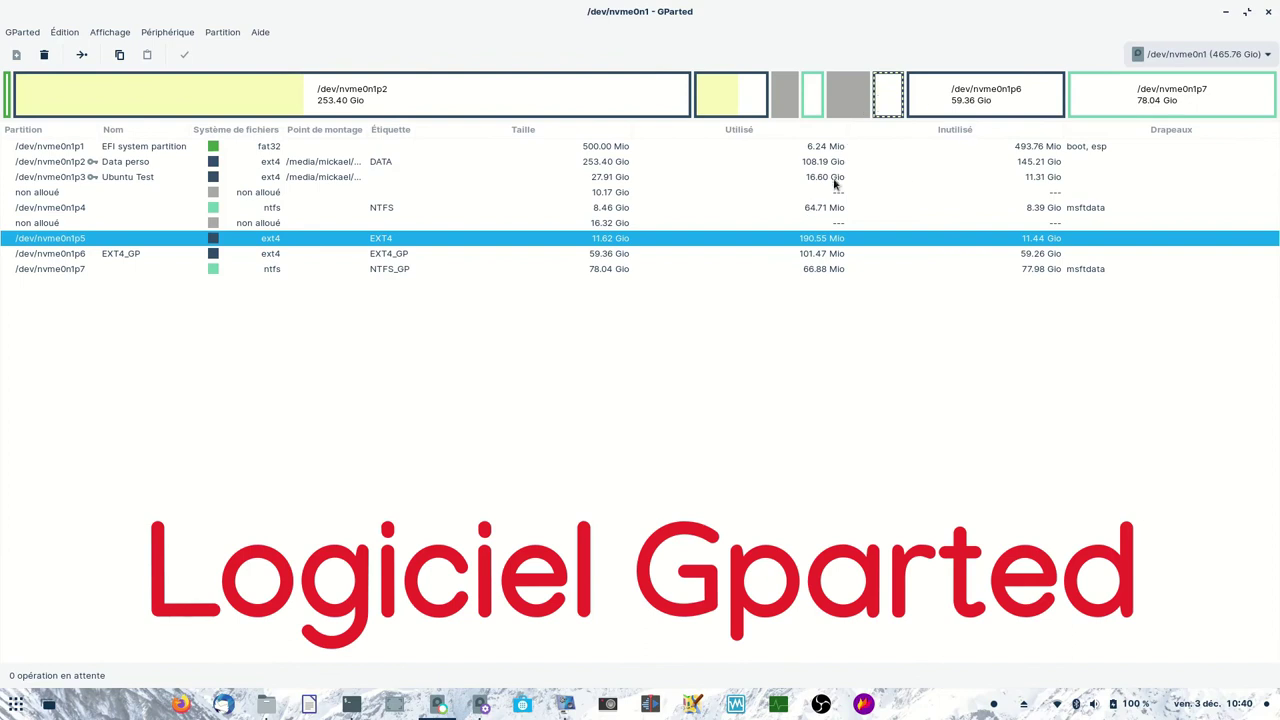
click(731, 110)
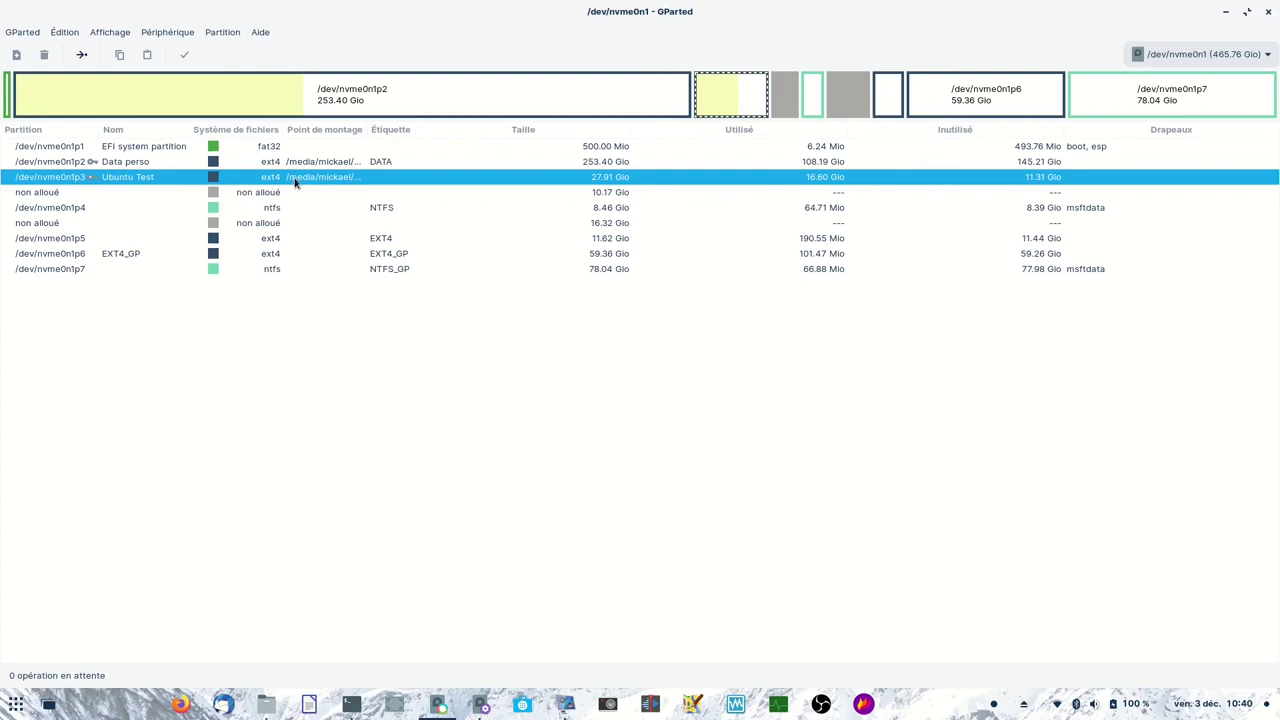
drag(366, 129, 483, 136)
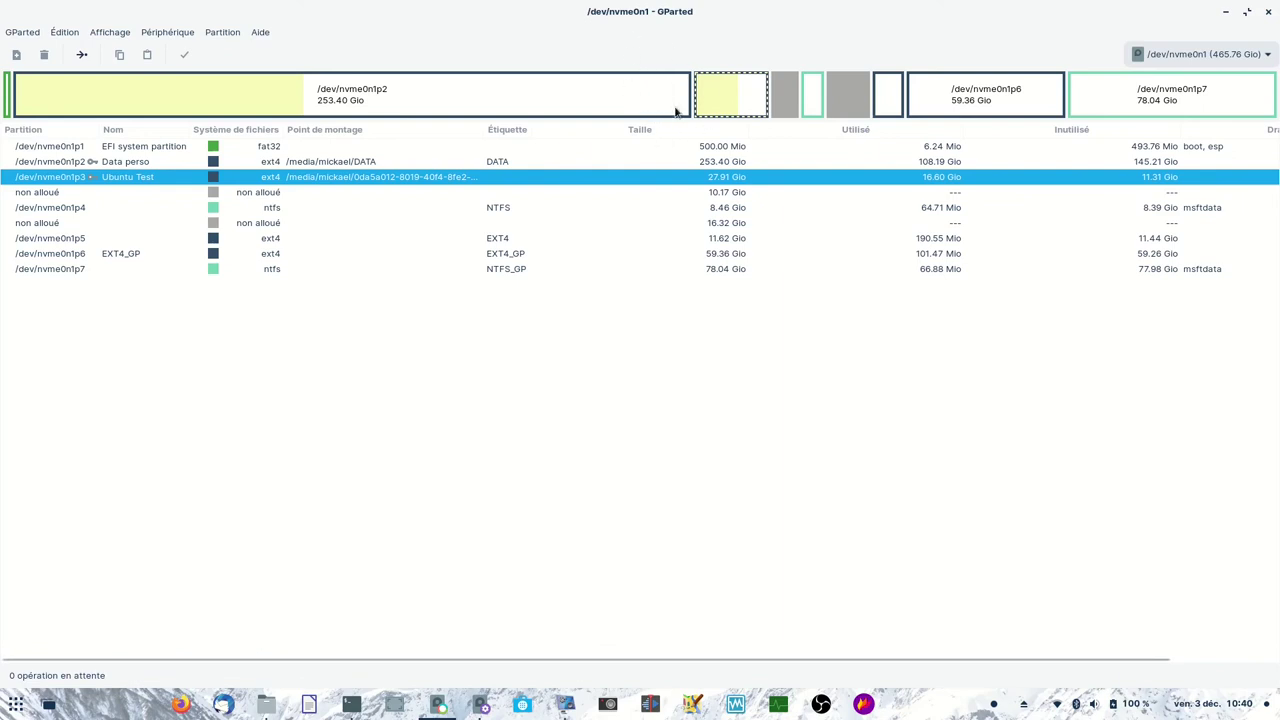
click(24, 33)
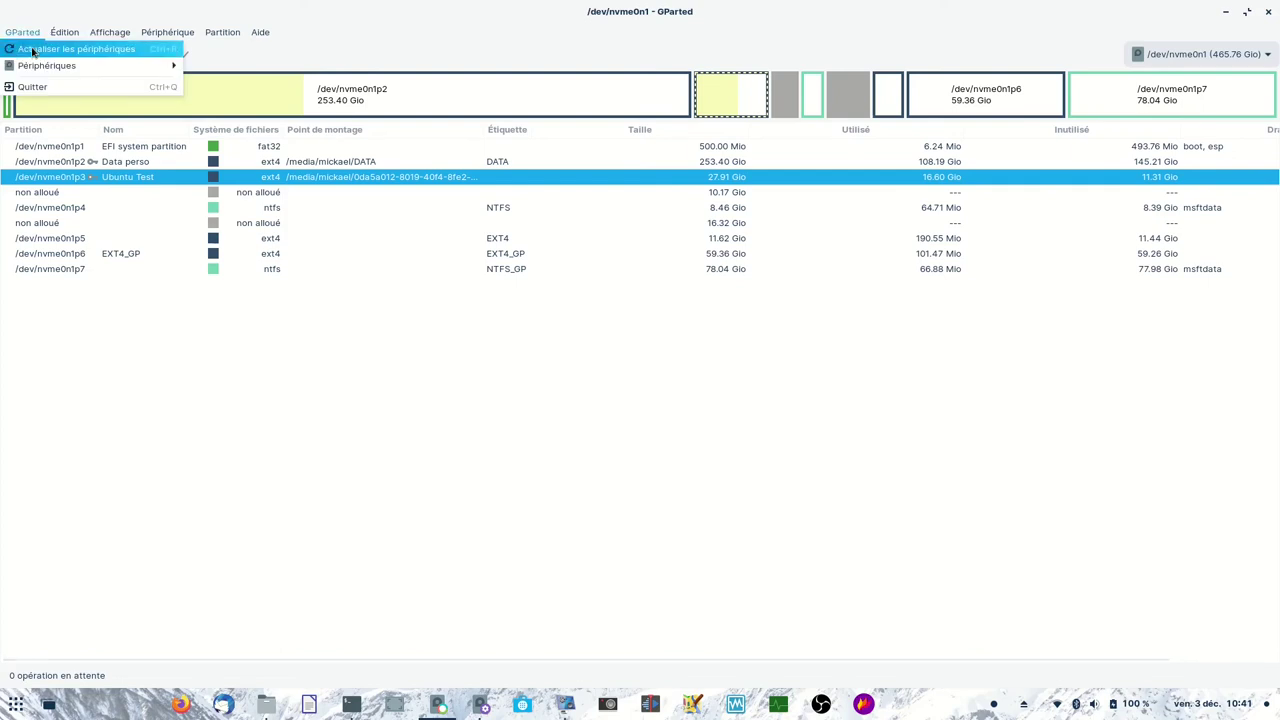
click(33, 50)
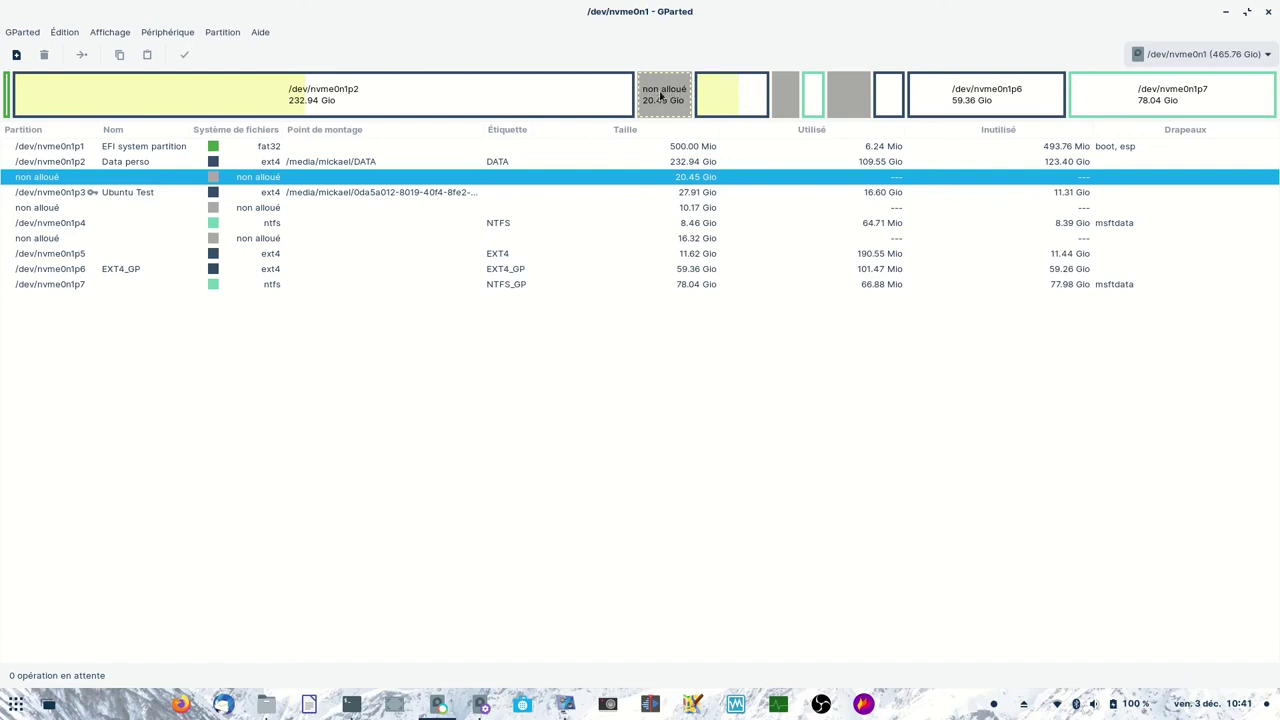
- Check the resize limits of the mounted Ubuntu Test partition and close the dialog without changes
click(730, 94)
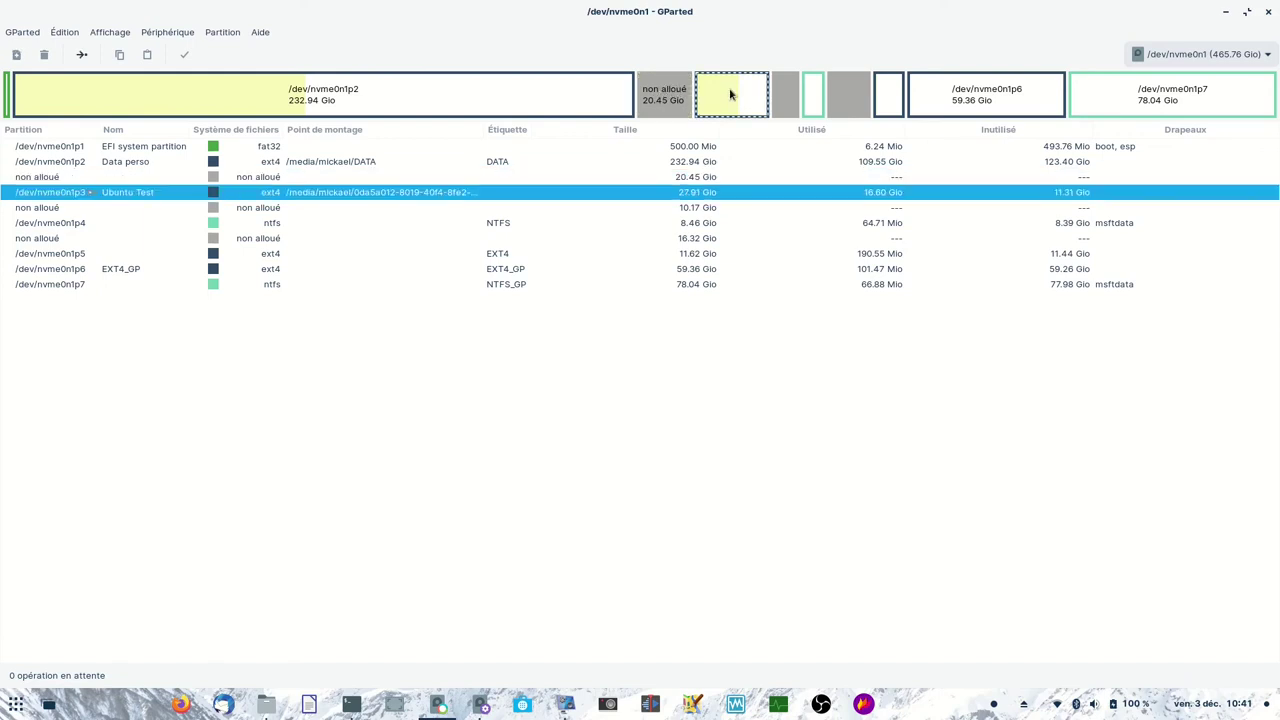
right_click(730, 94)
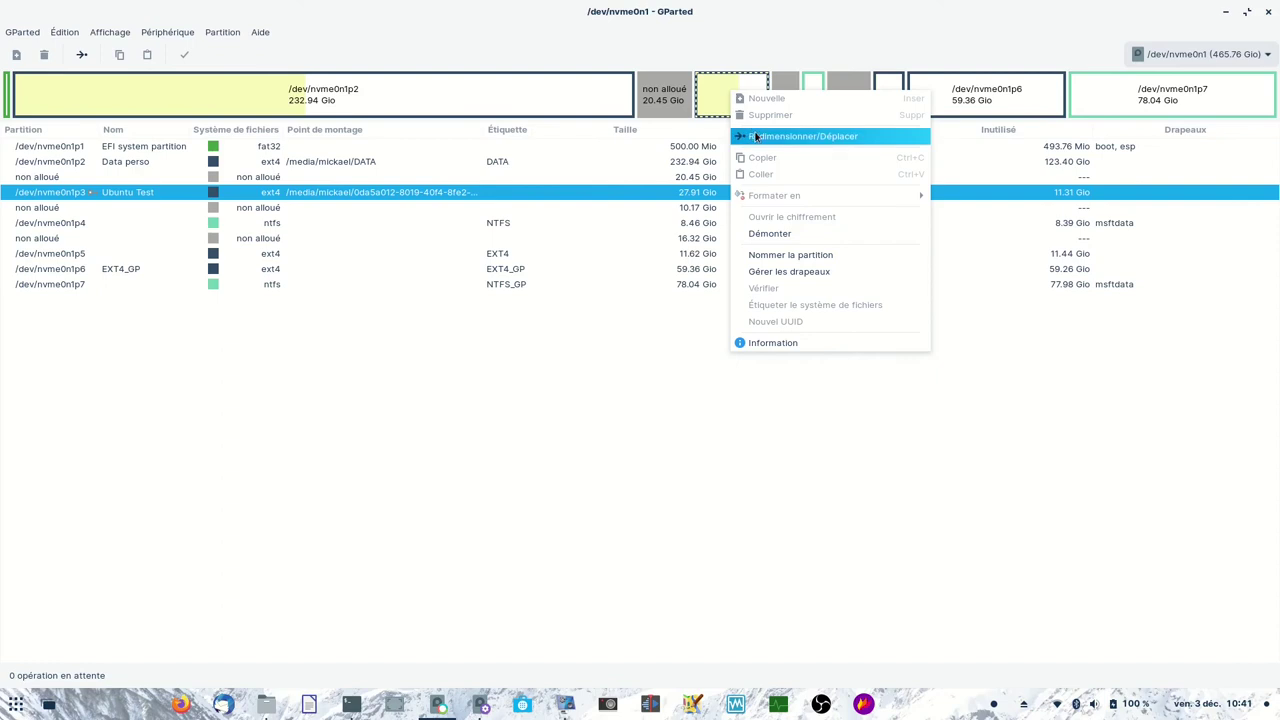
click(760, 137)
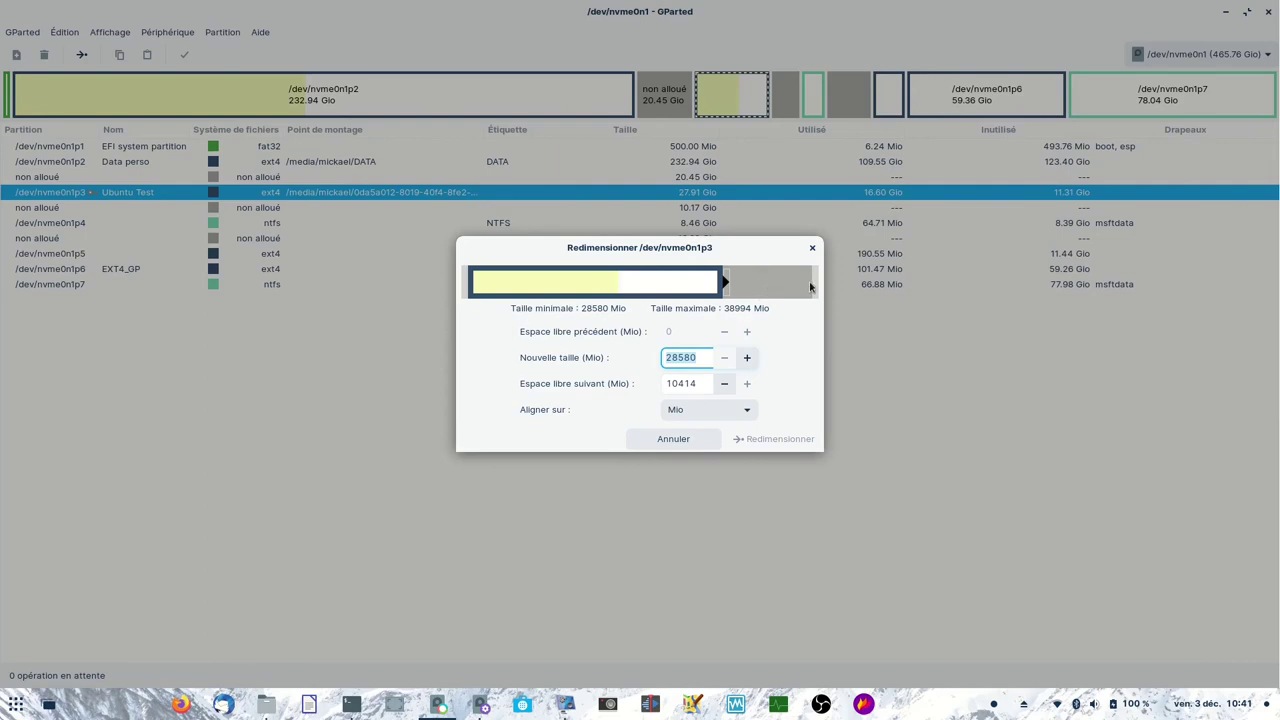
click(812, 247)
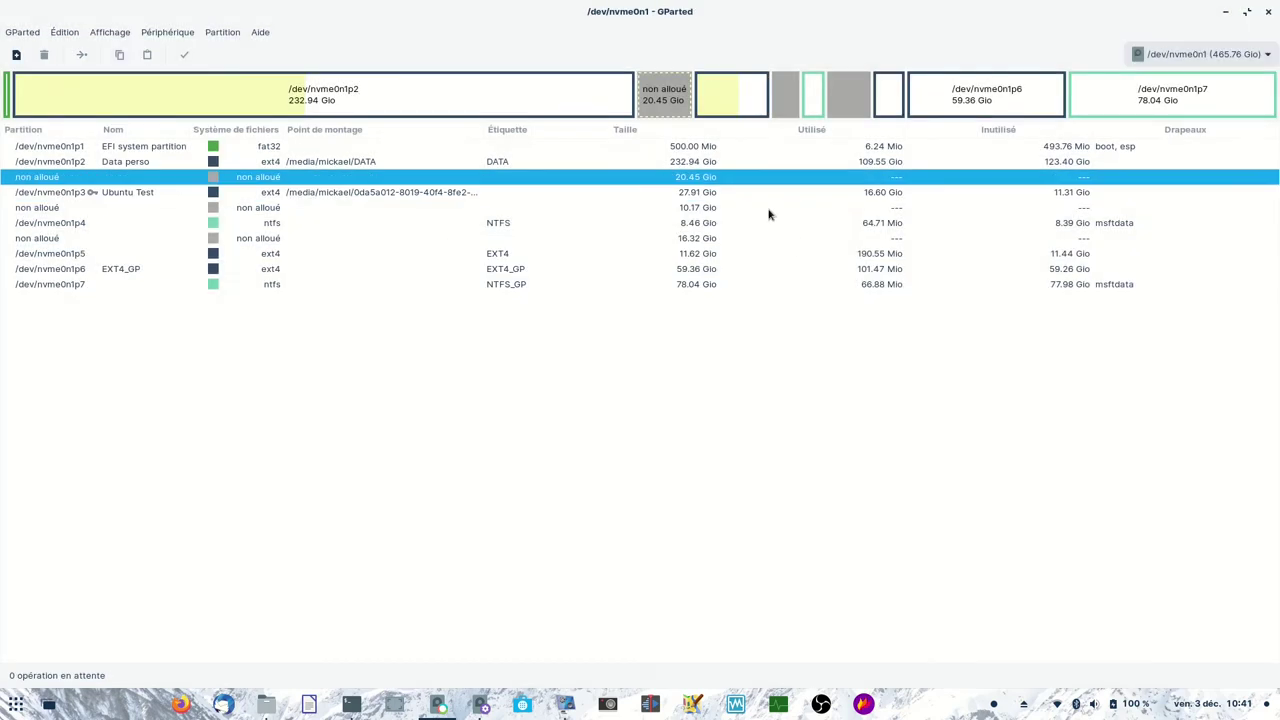
- Unmount the Ubuntu Test partition in GParted
click(725, 107)
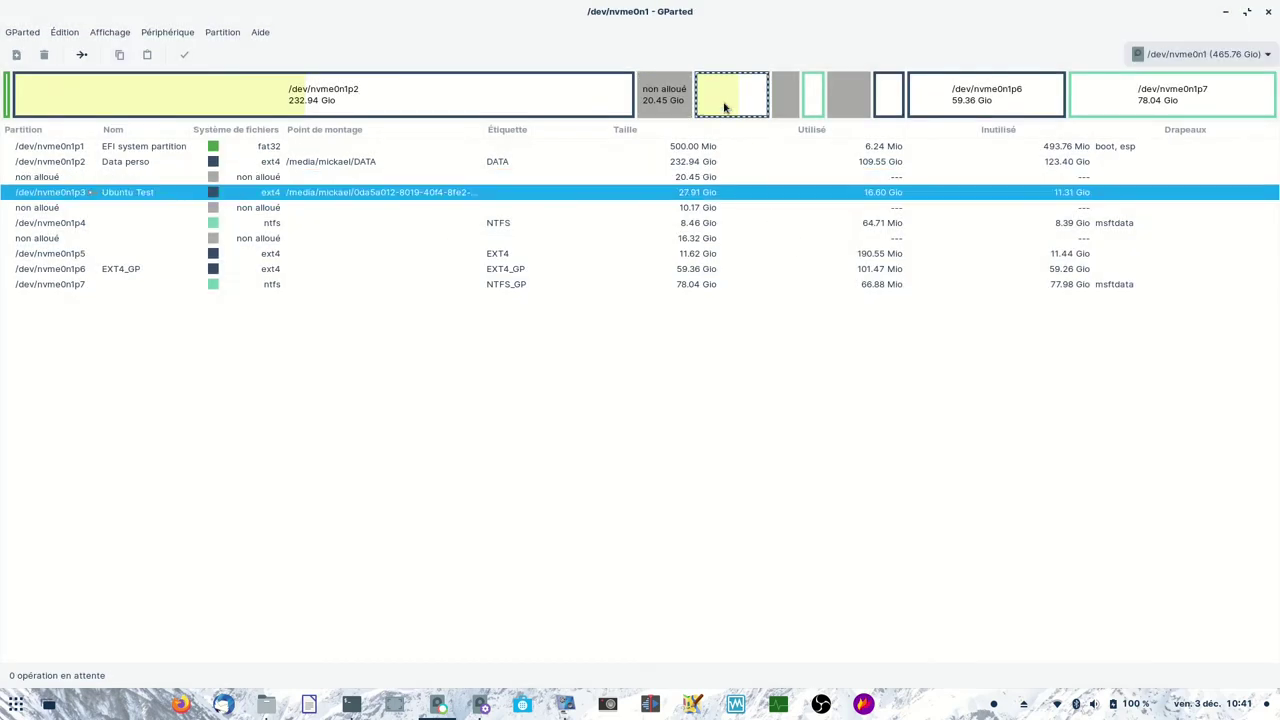
right_click(725, 107)
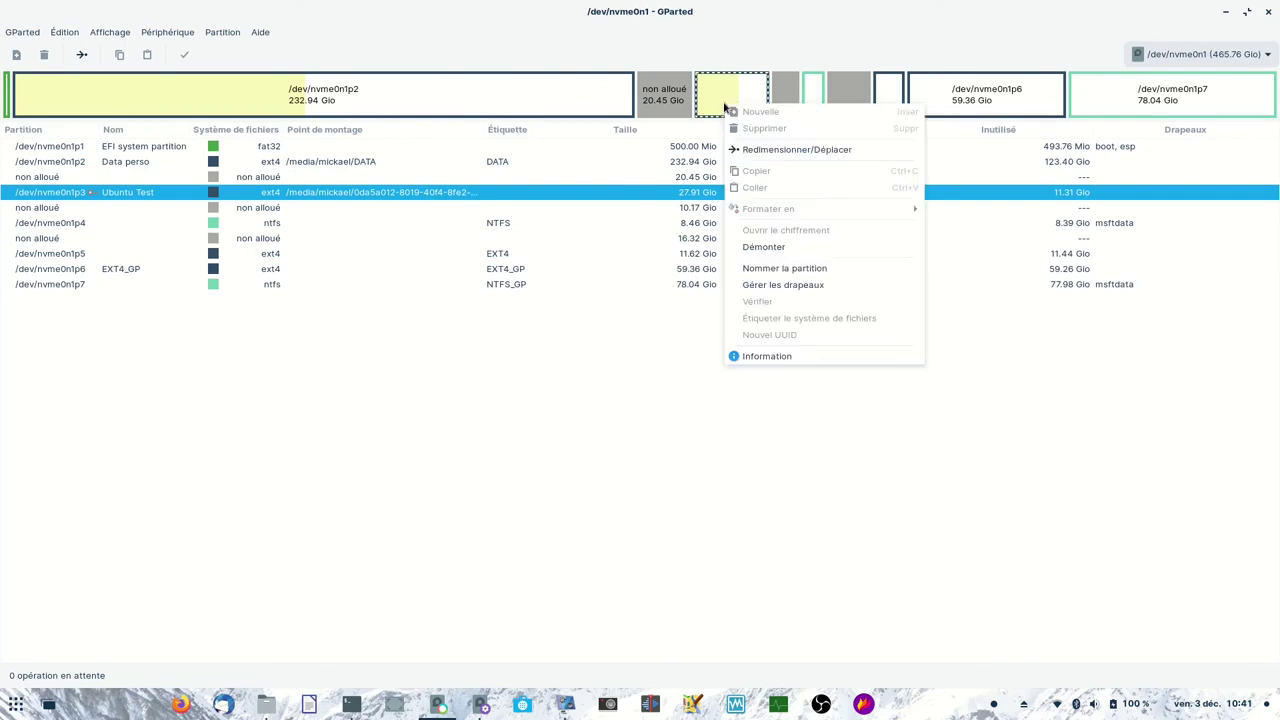
click(760, 250)
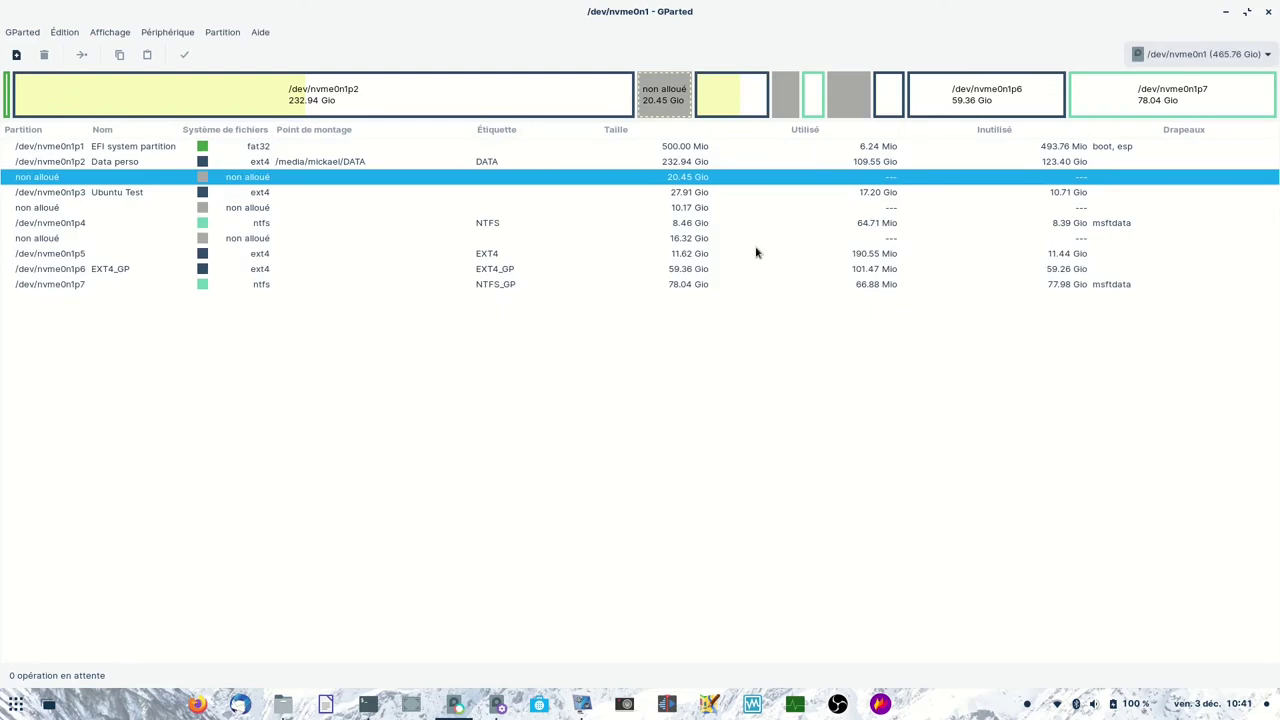
- Queue moving and enlarging Ubuntu Test to 58.52 Gio, leaving 15 Mio free before it and 0 after, and accept the boot warning
click(732, 101)
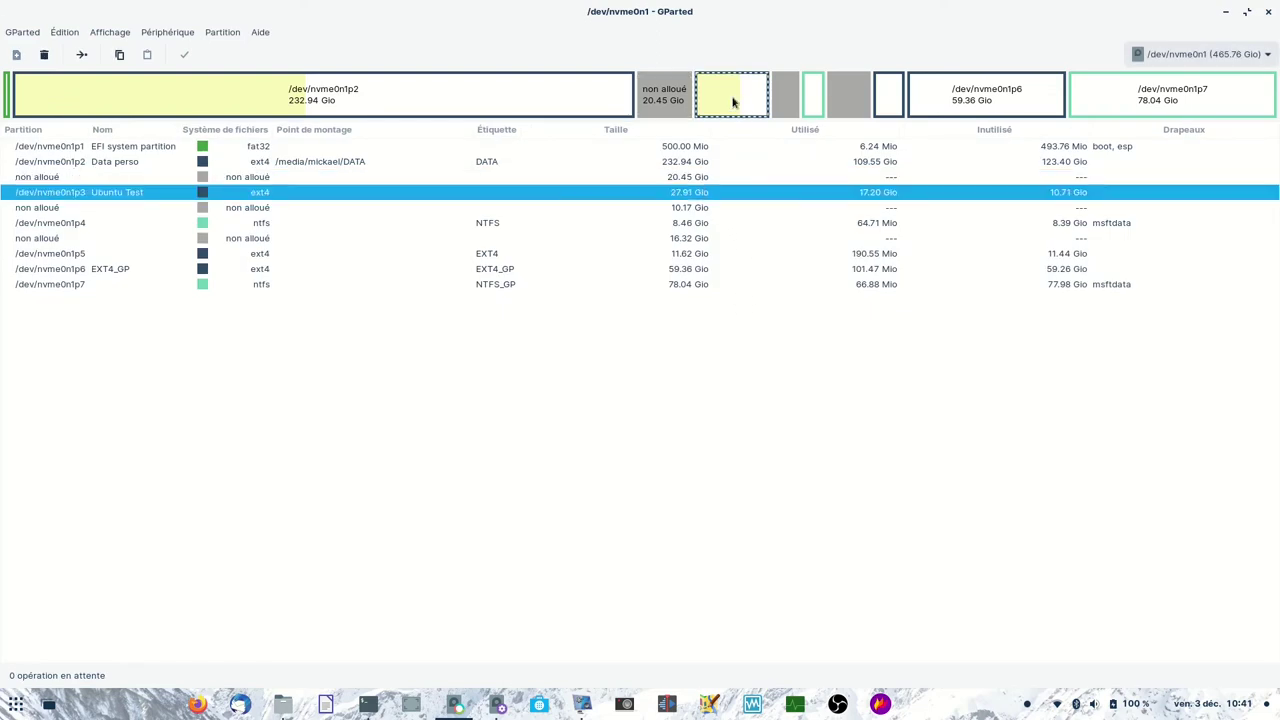
right_click(734, 95)
click(776, 150)
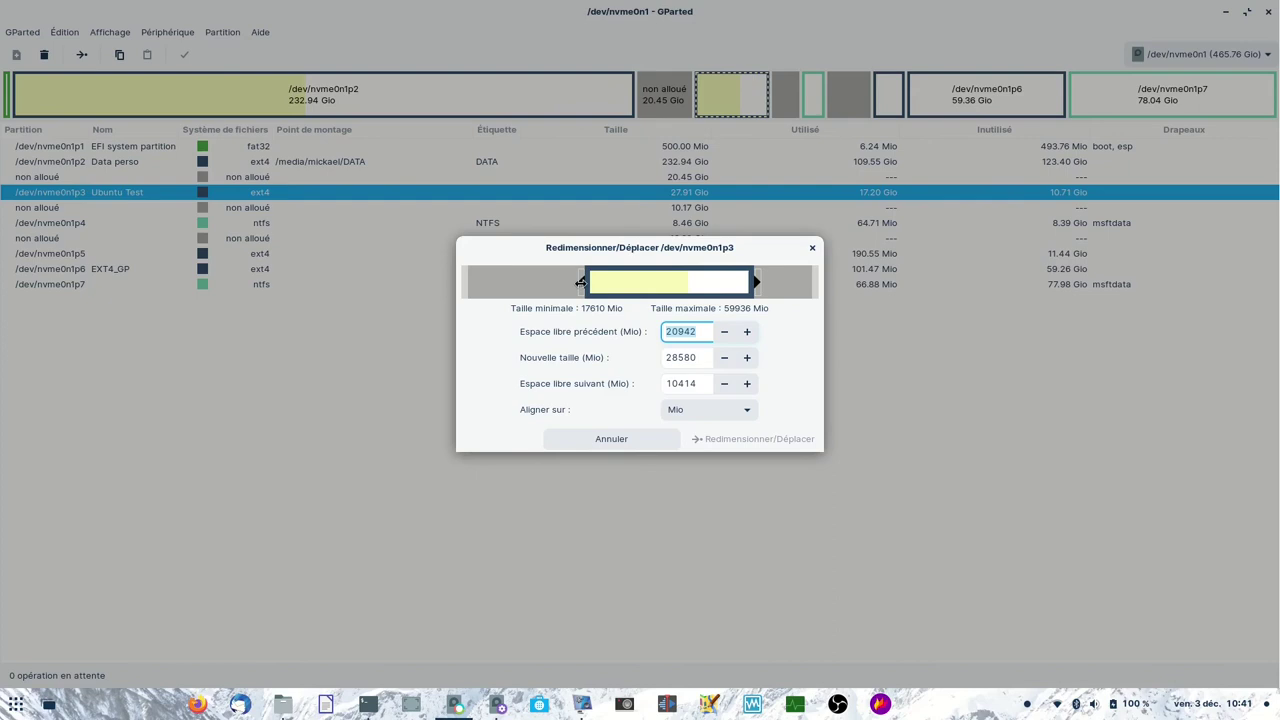
drag(579, 284, 462, 284)
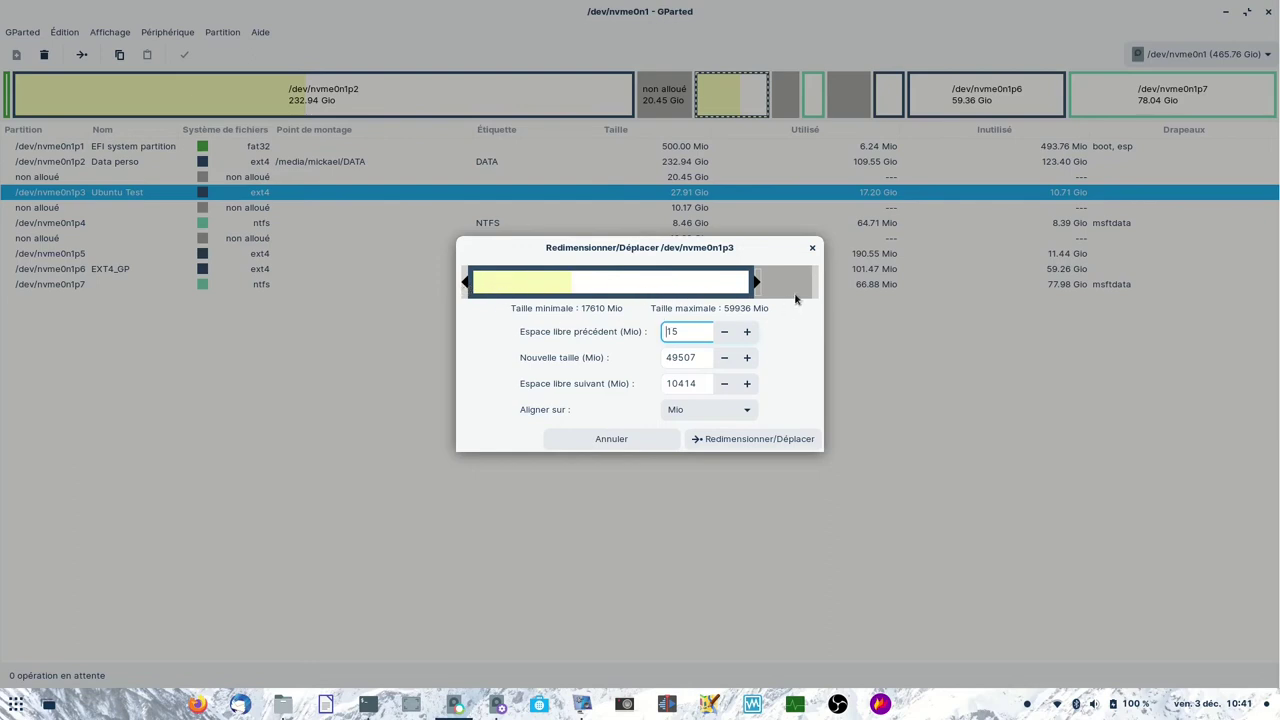
drag(757, 282, 843, 281)
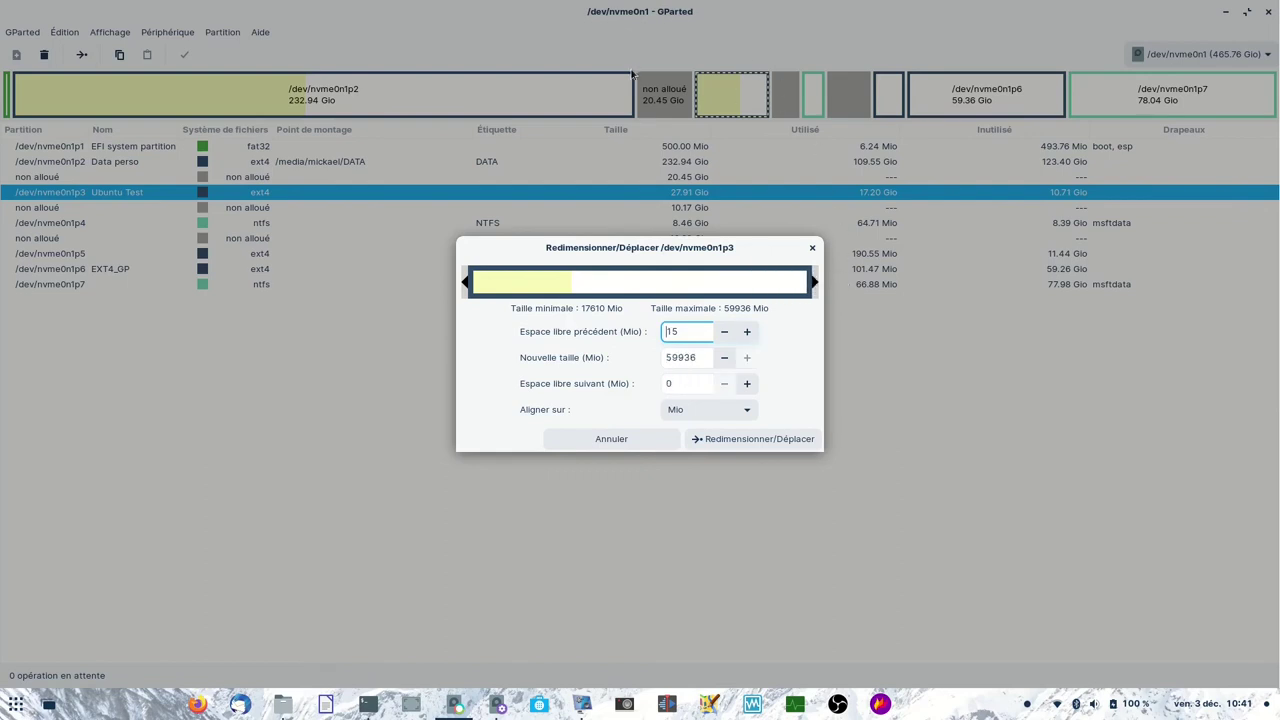
click(786, 440)
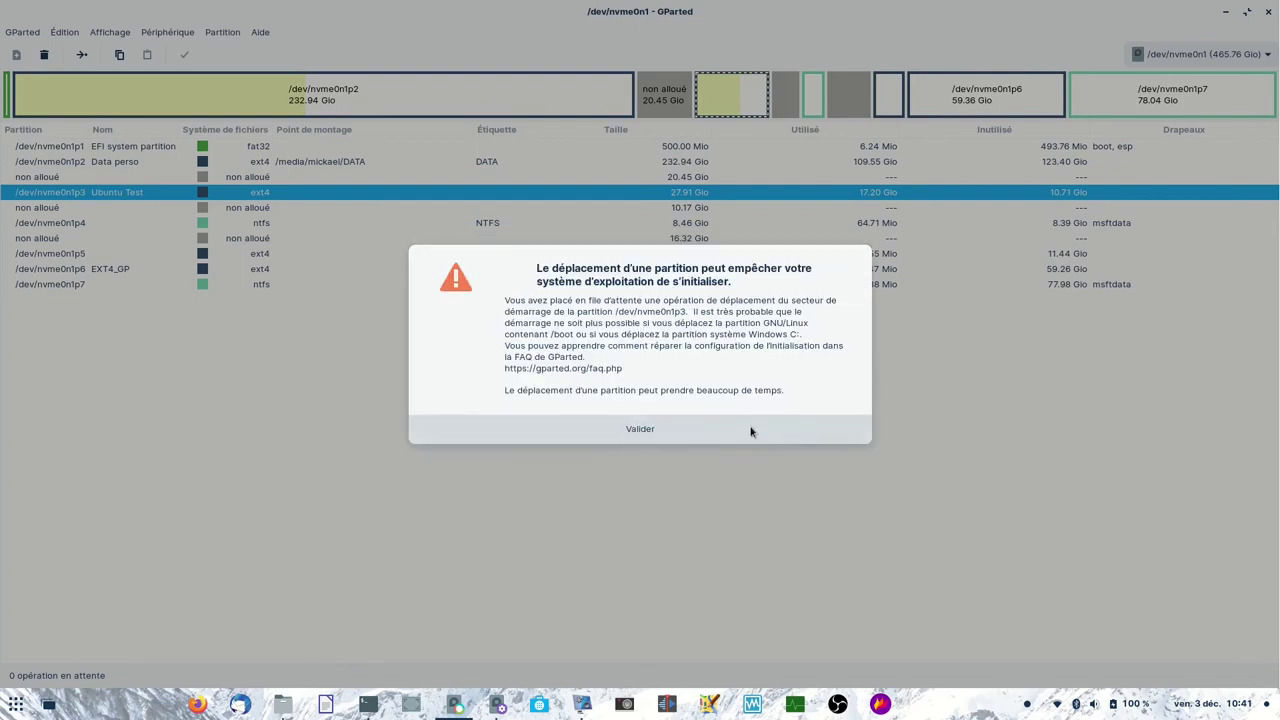
click(740, 440)
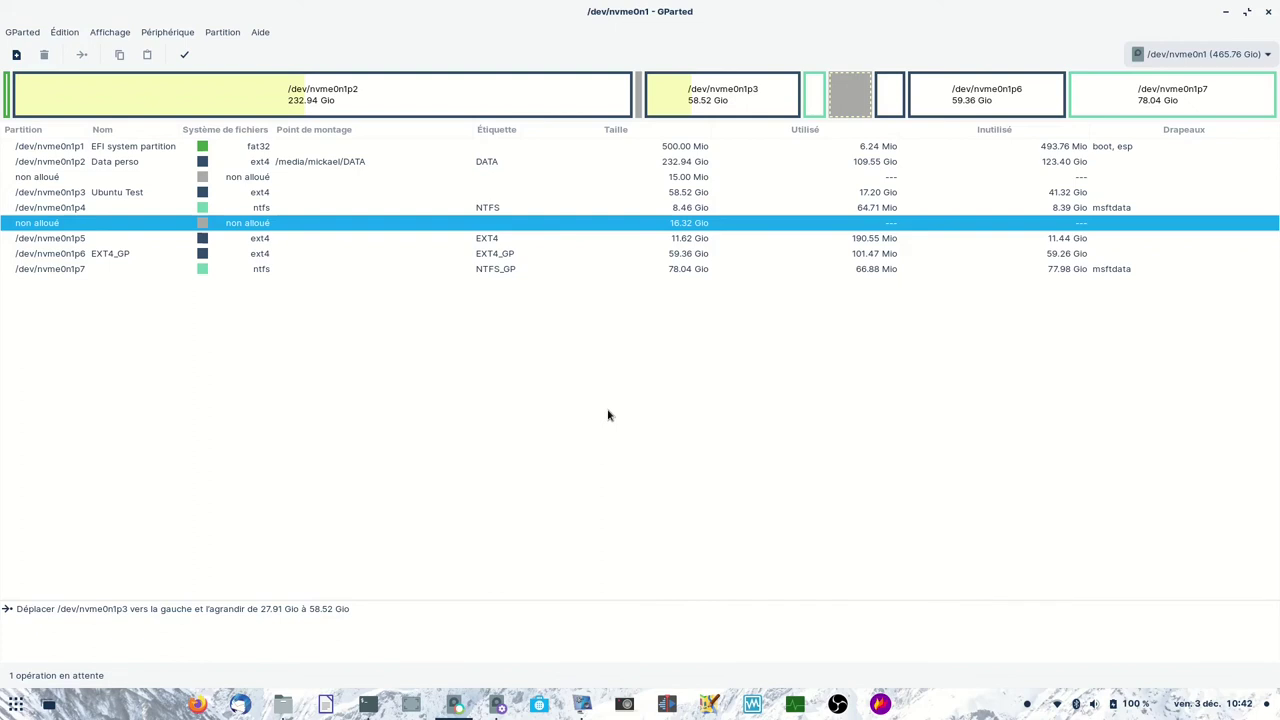
- Apply the pending move and resize operation on /dev/nvme0n1p3 and close the progress dialog
click(183, 56)
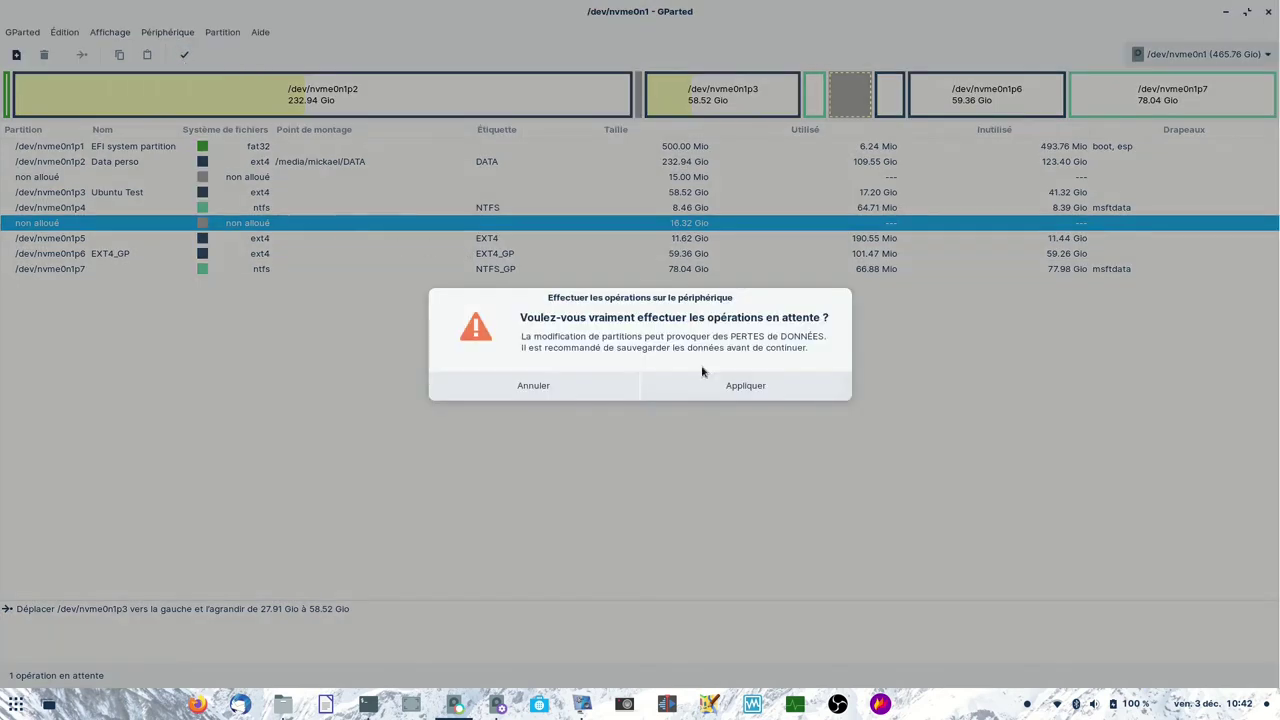
click(757, 387)
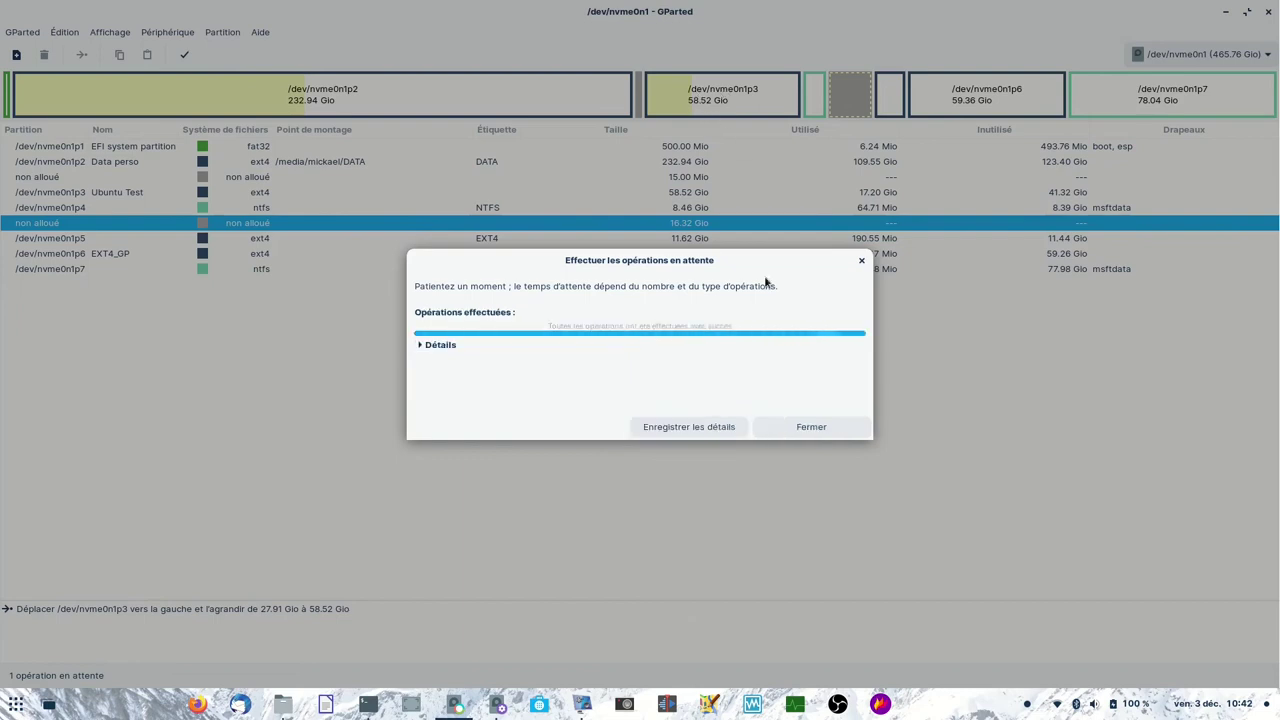
click(818, 430)
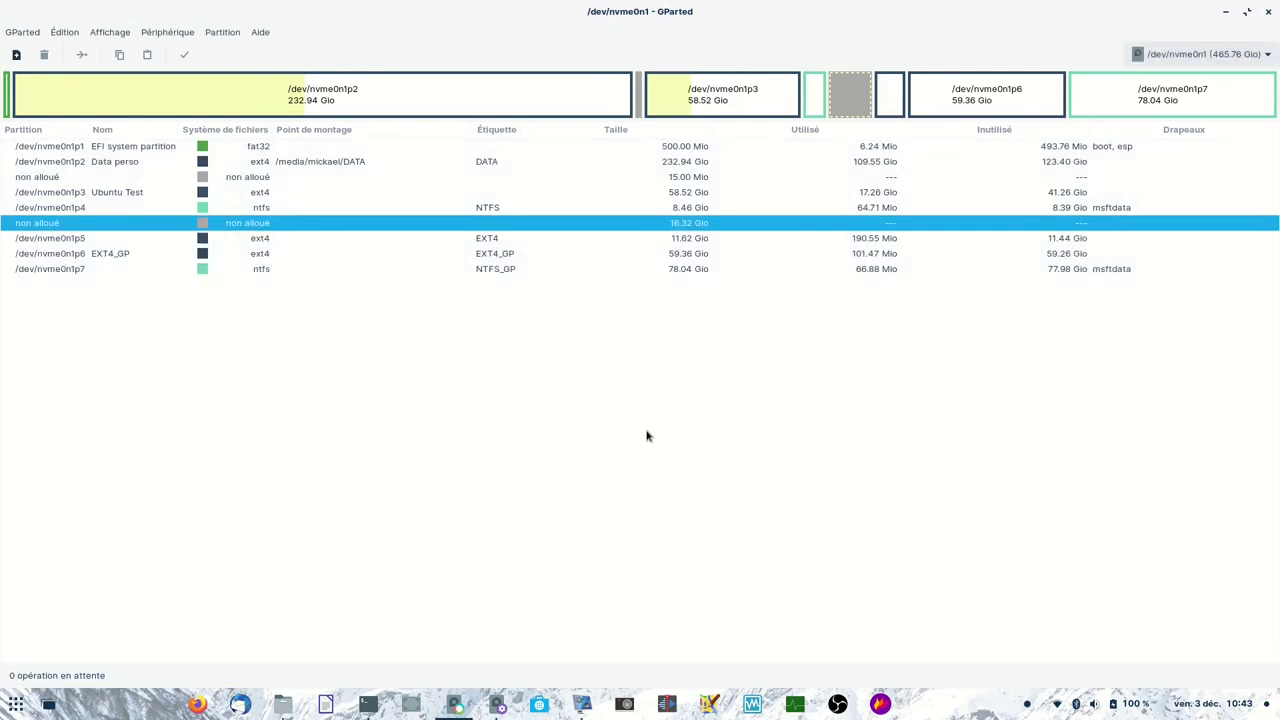
- Close GParted and view Partition 5, the 134 GB Ext4 file system on the 256 GB disk, in Disques
click(761, 93)
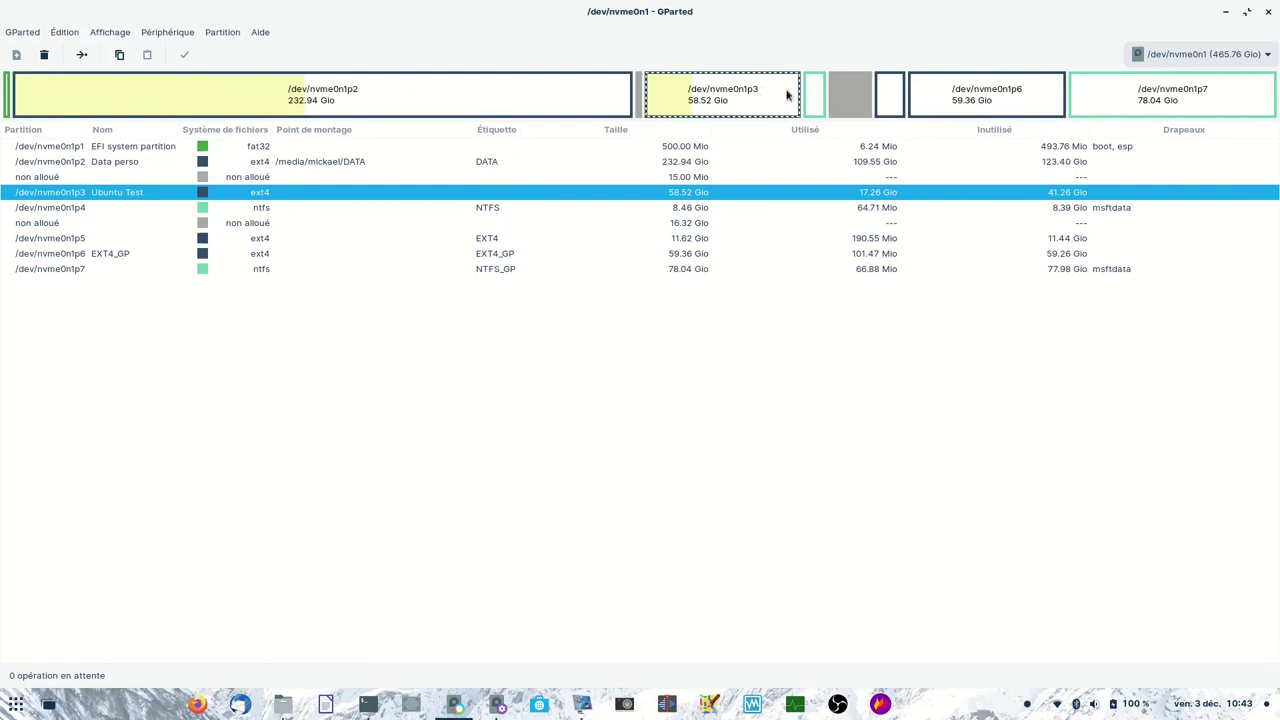
click(1272, 12)
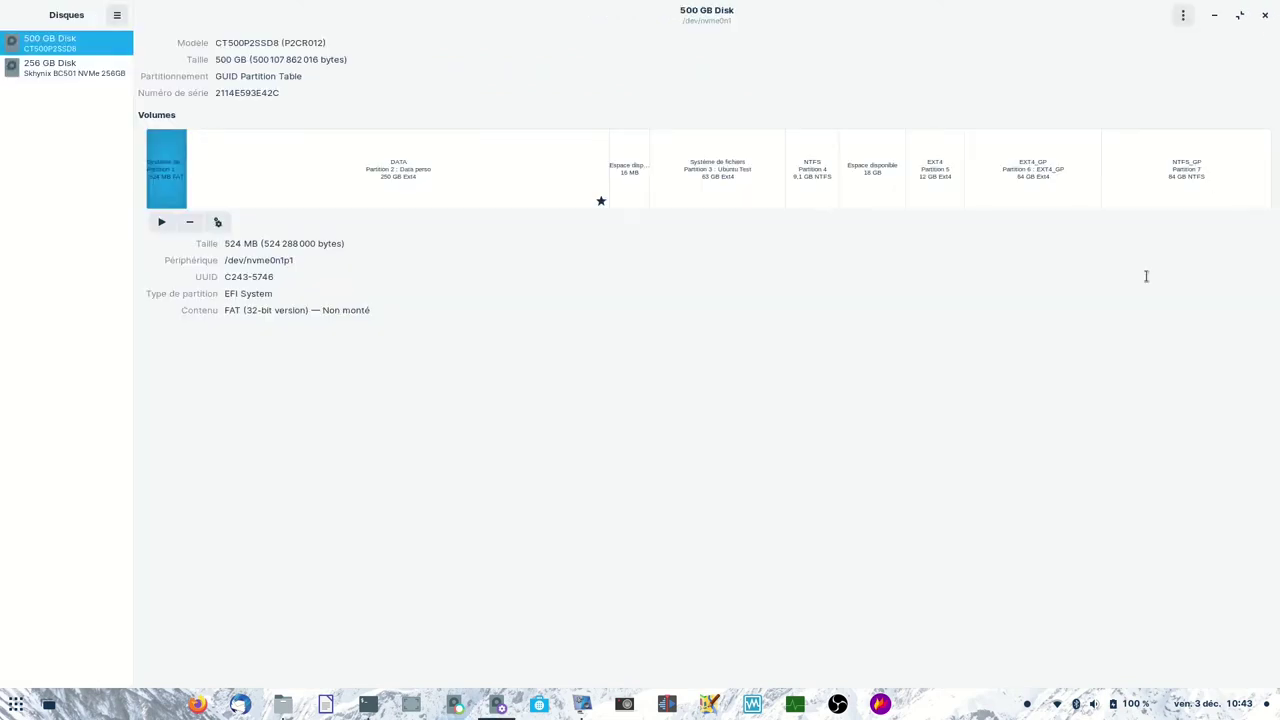
click(27, 70)
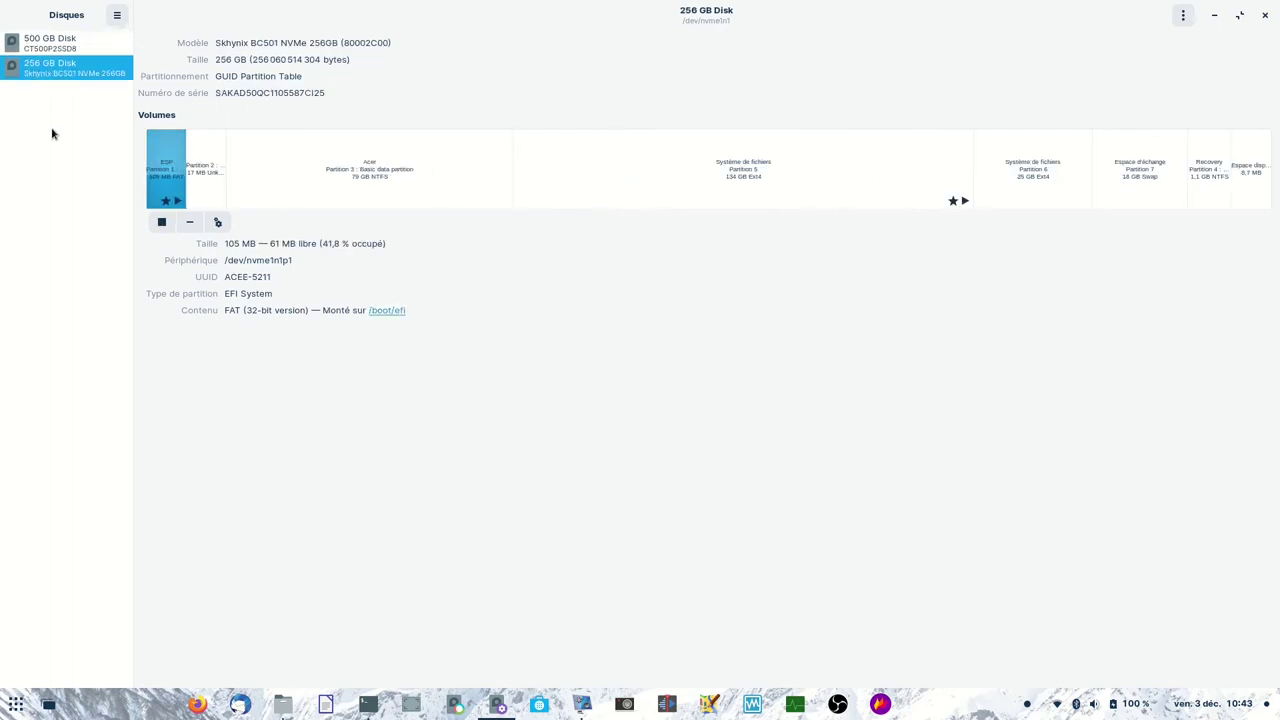
click(760, 179)
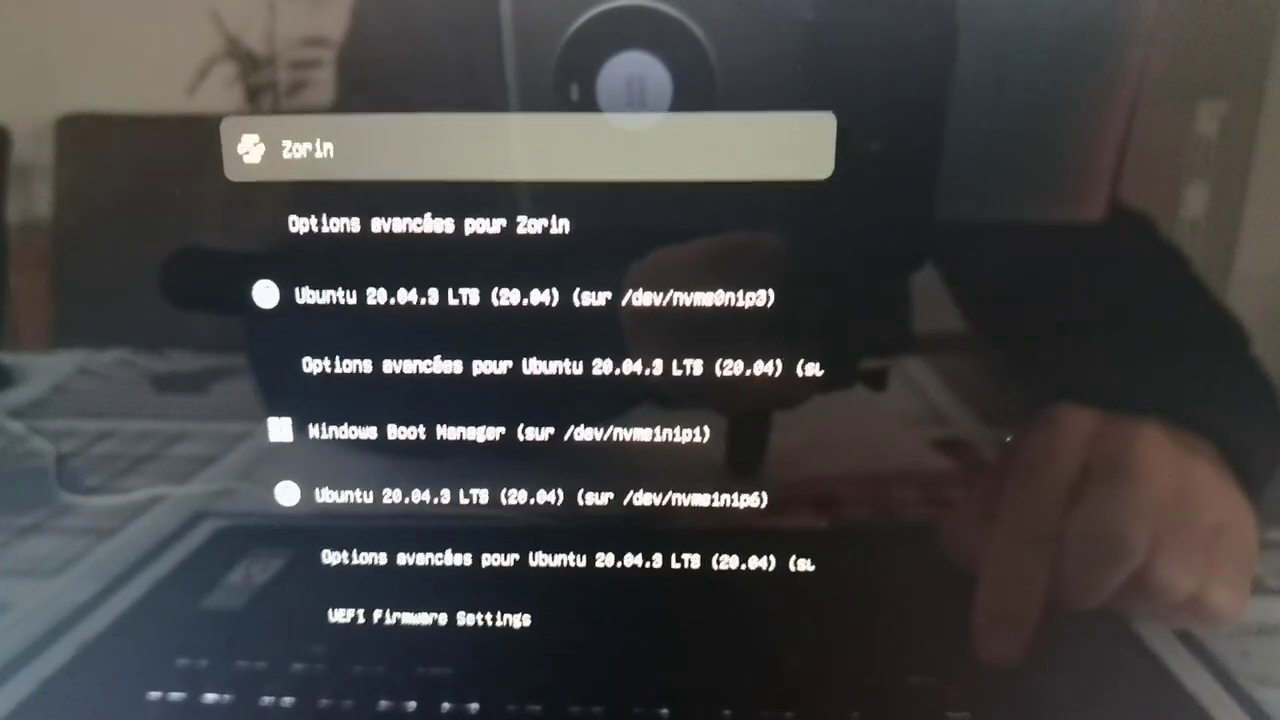
- Boot Ubuntu 20.04.3 LTS from /dev/nvme0n1p3 and inspect the Ubuntu Test partition of the 500 GB disk in Disques
key(Down)
key(Down)
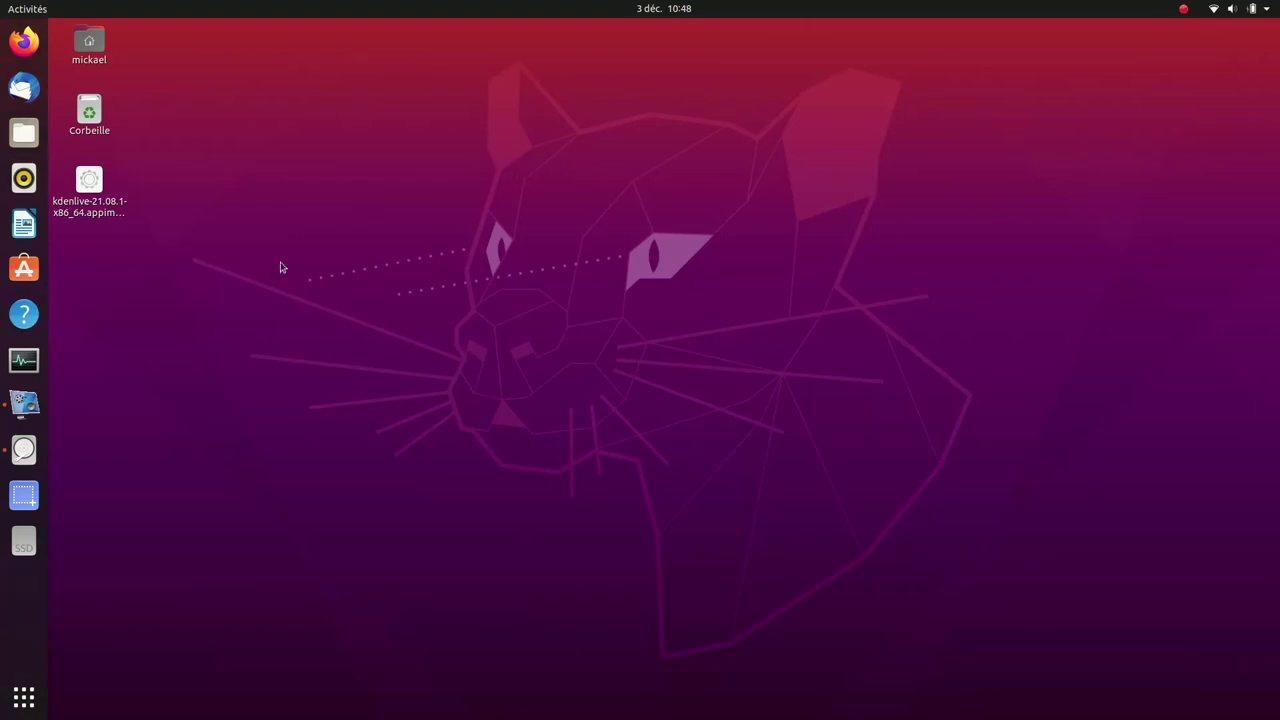
click(24, 452)
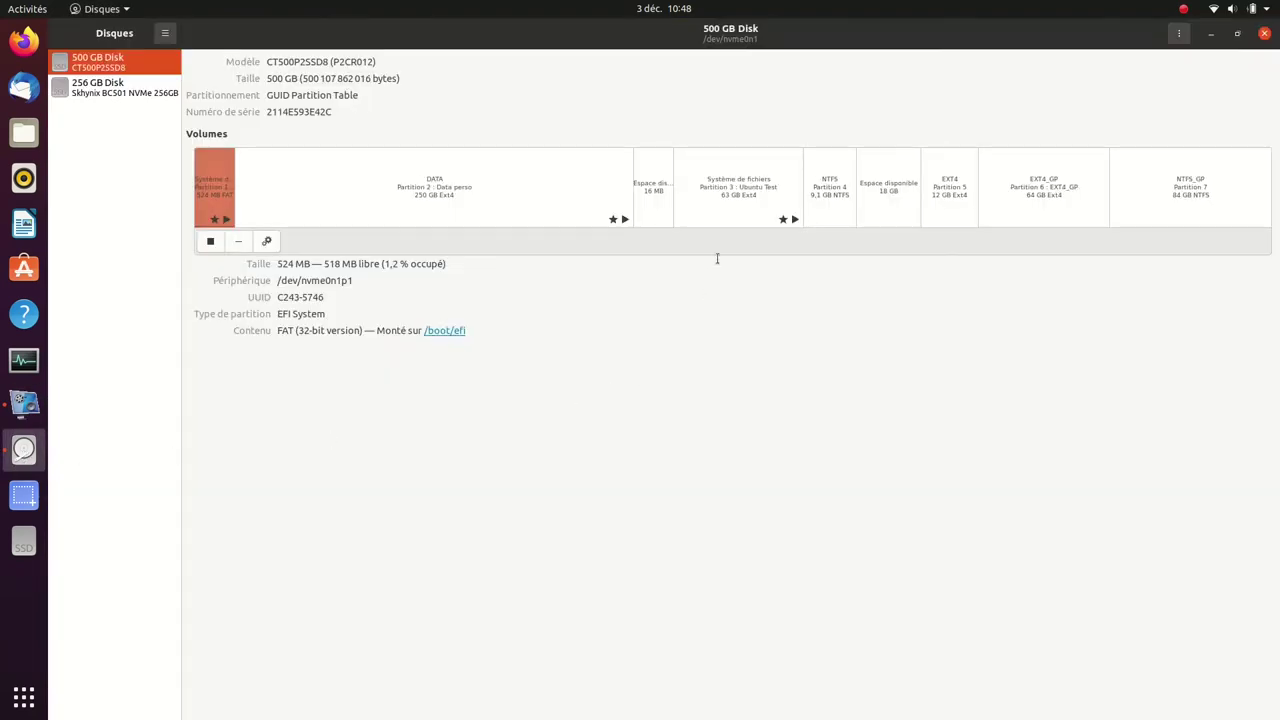
click(733, 186)
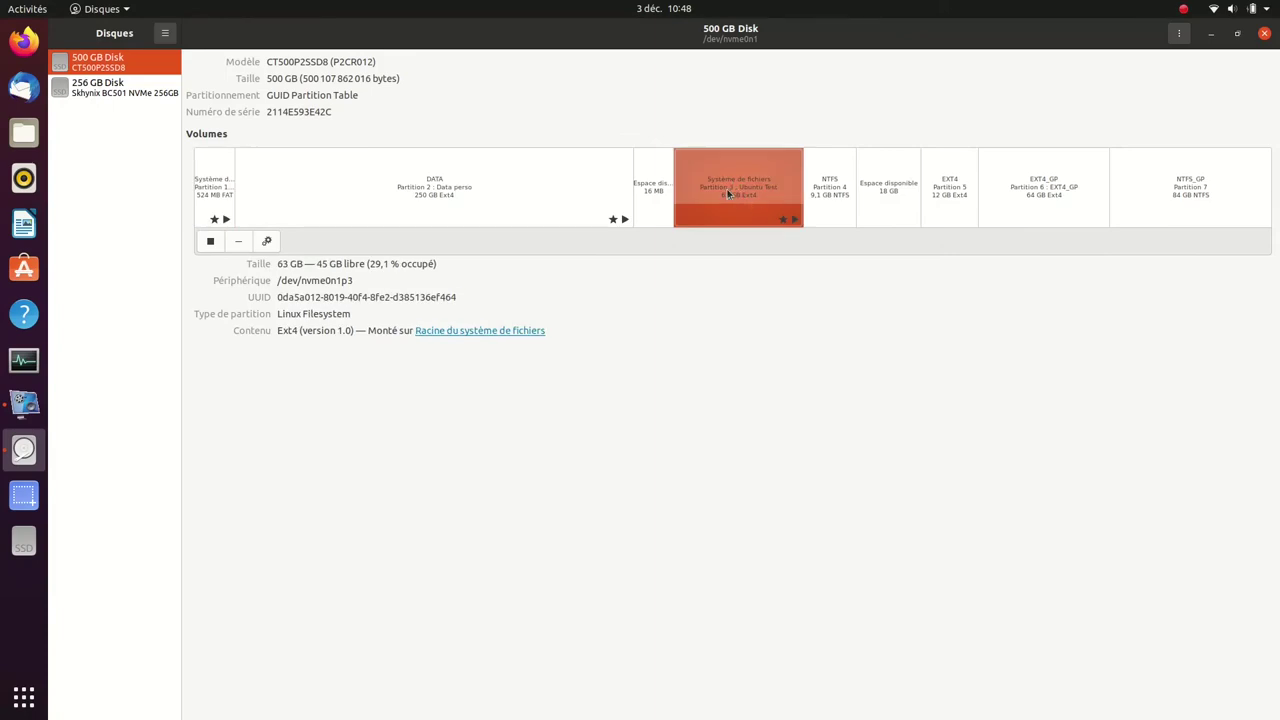
- Compare the layouts of the 256 GB and 500 GB disks and view the details of the EXT4 partition
click(129, 95)
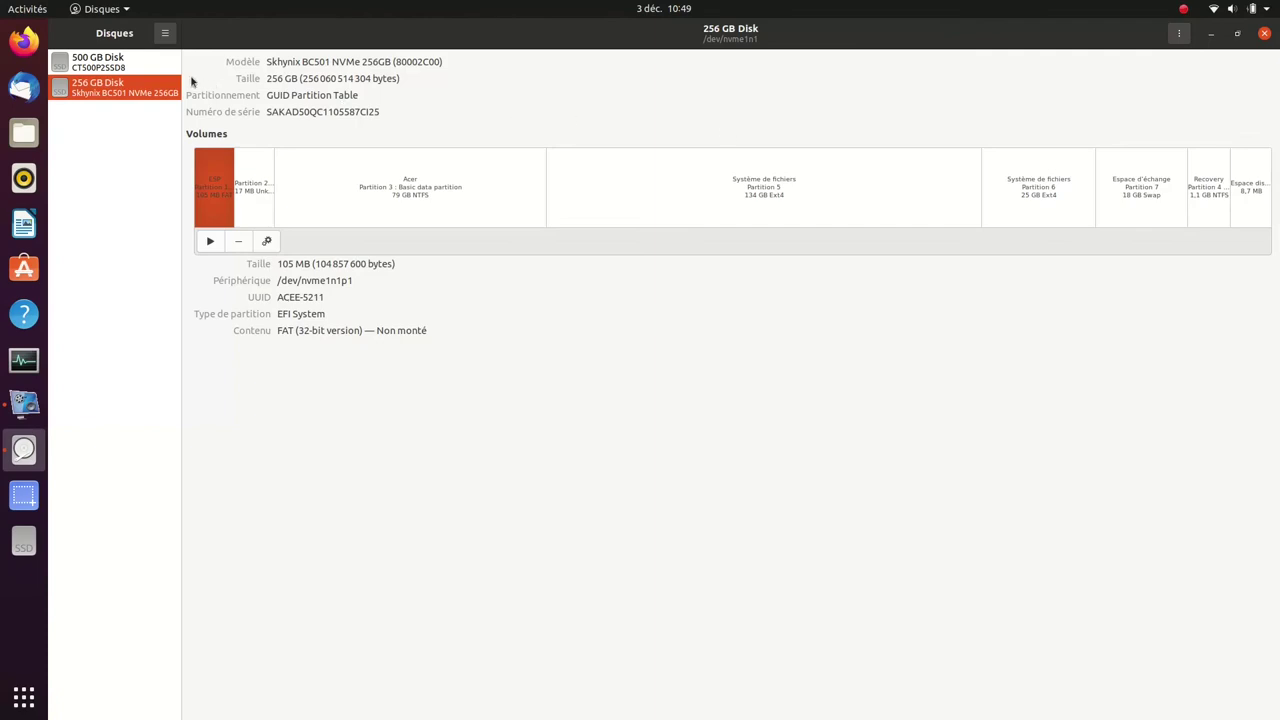
click(146, 73)
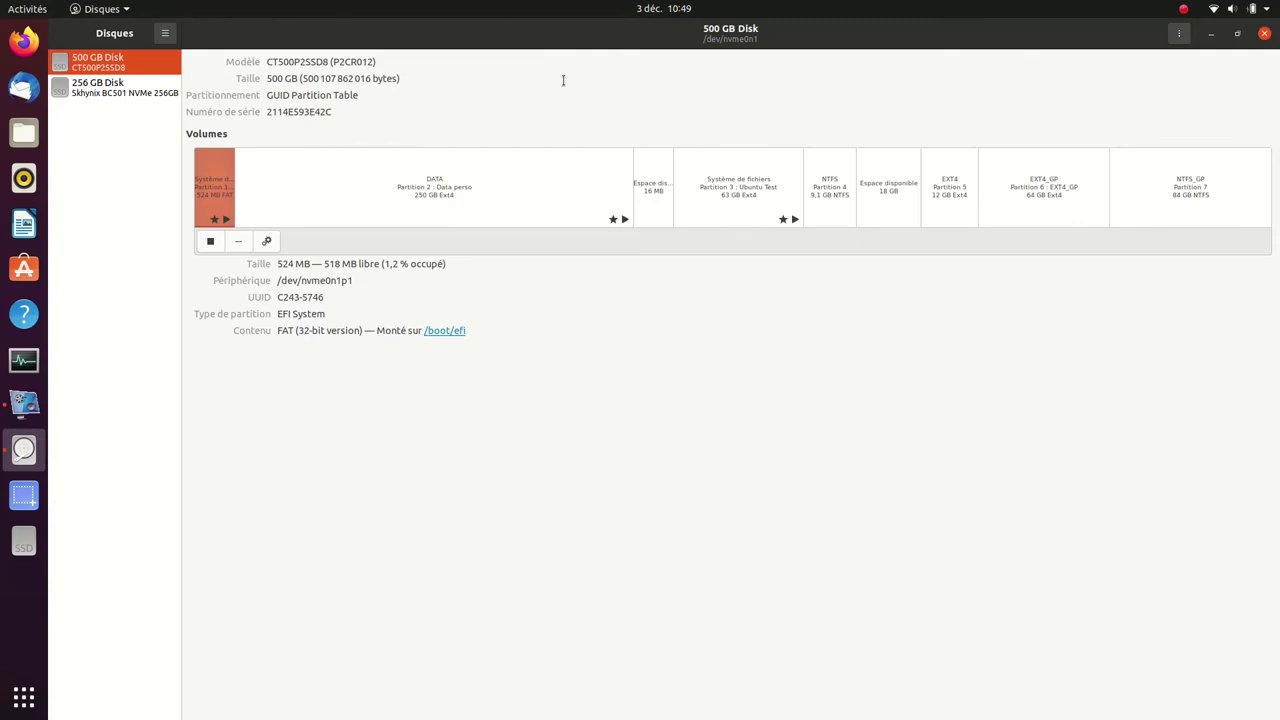
click(949, 195)
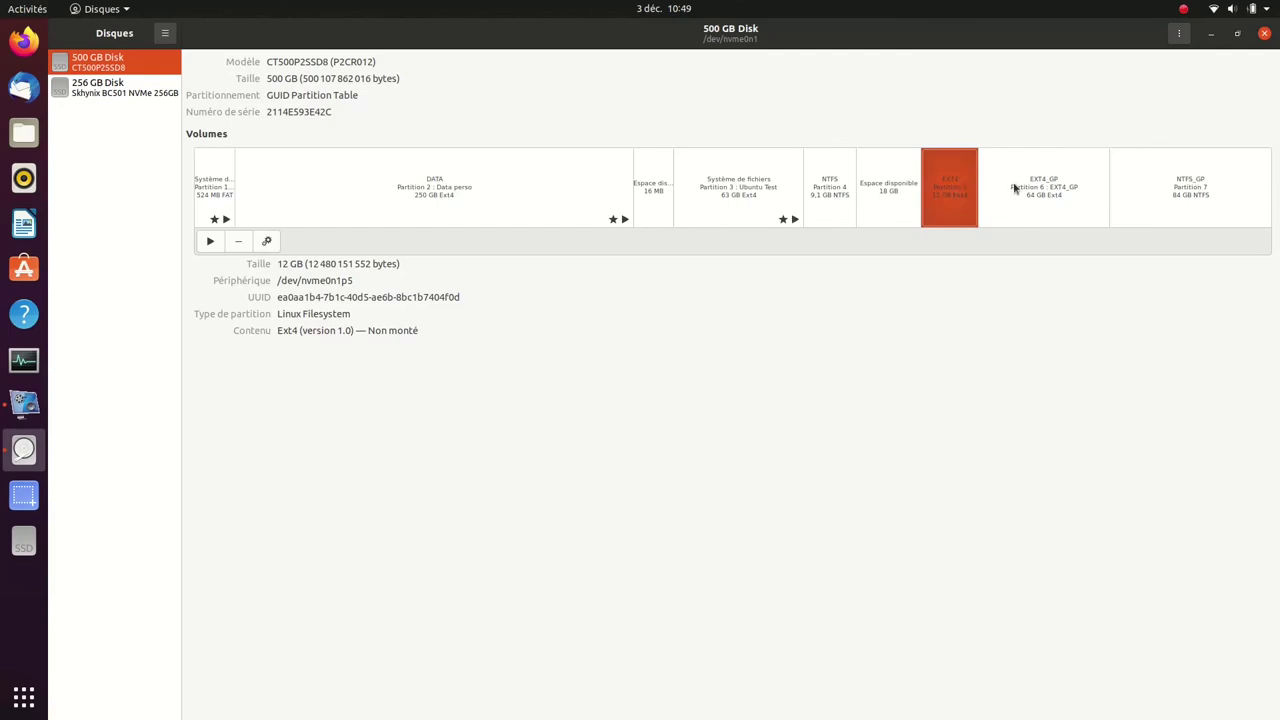
- Open the DATA partition's mount folder and browse to VIDEOS, Montage Préparation, Partition ajuster la taille
click(568, 202)
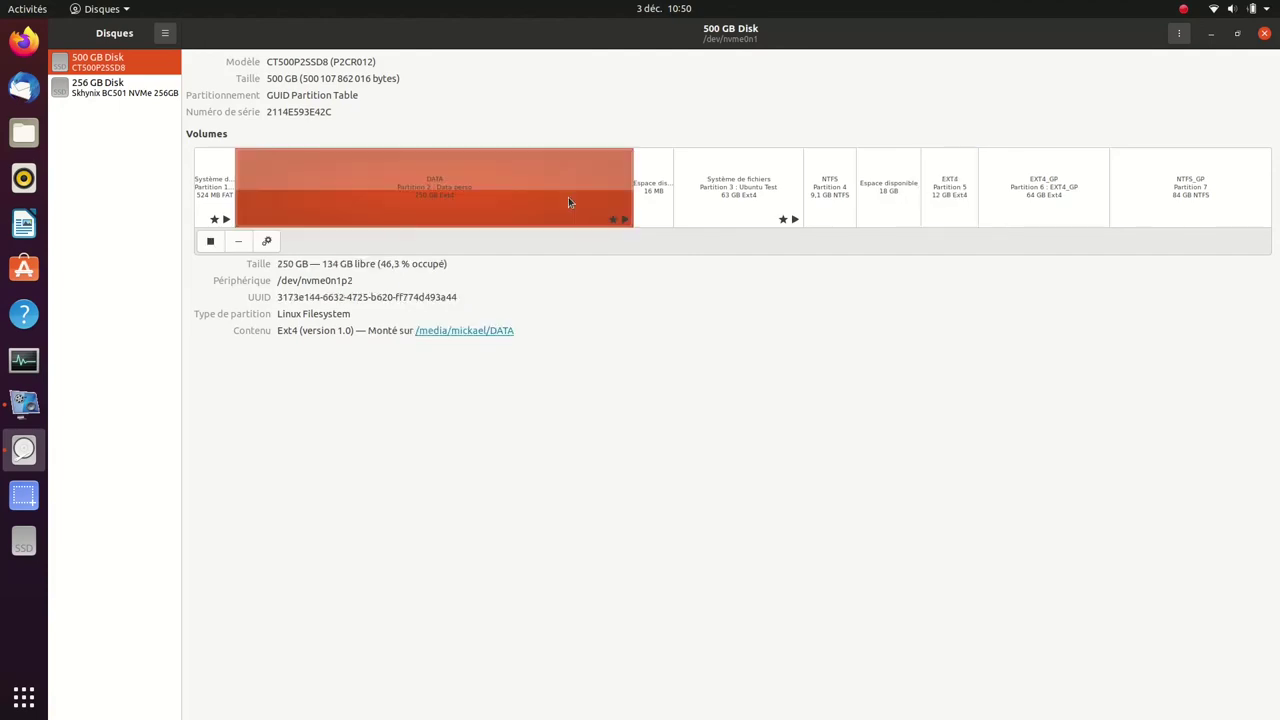
click(488, 334)
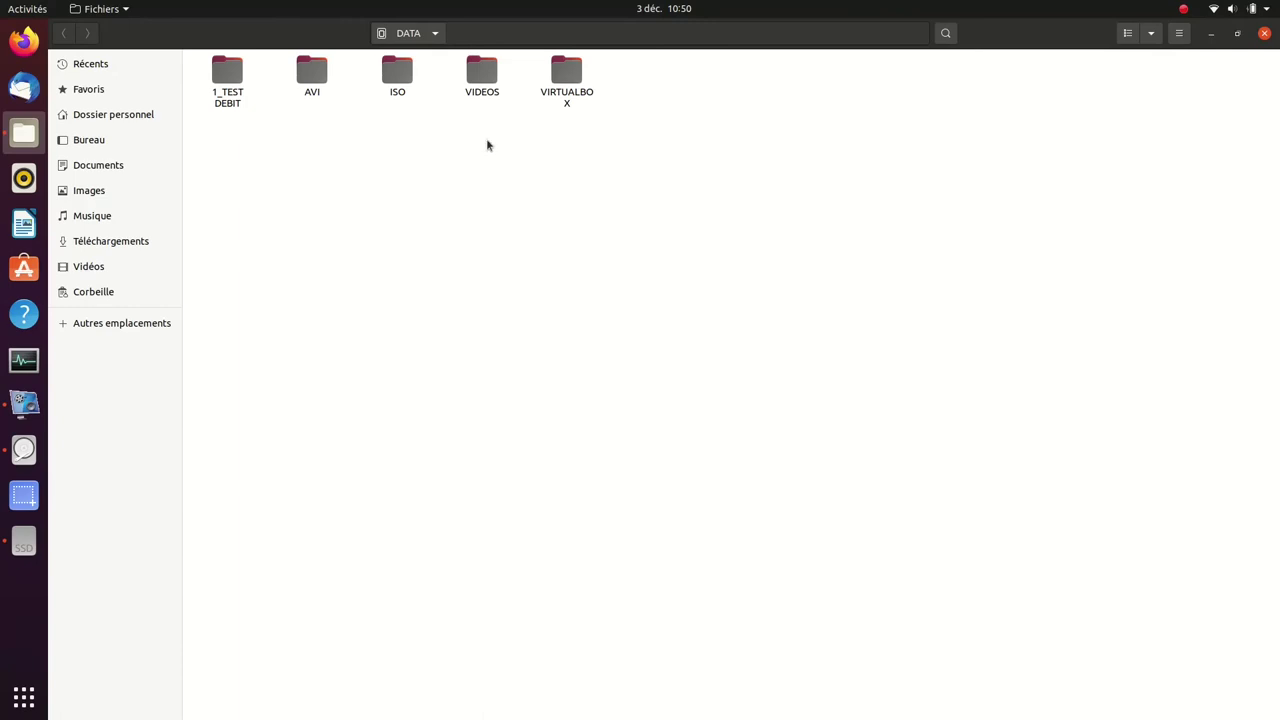
double_click(483, 80)
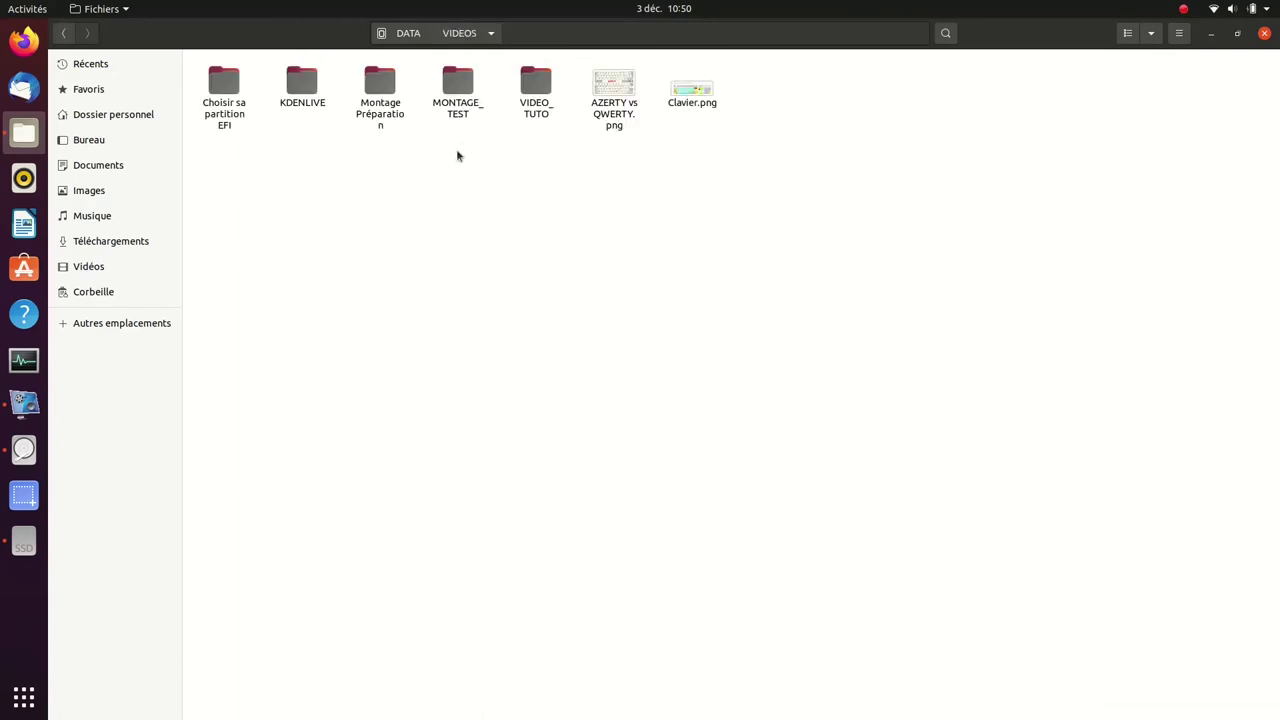
double_click(388, 82)
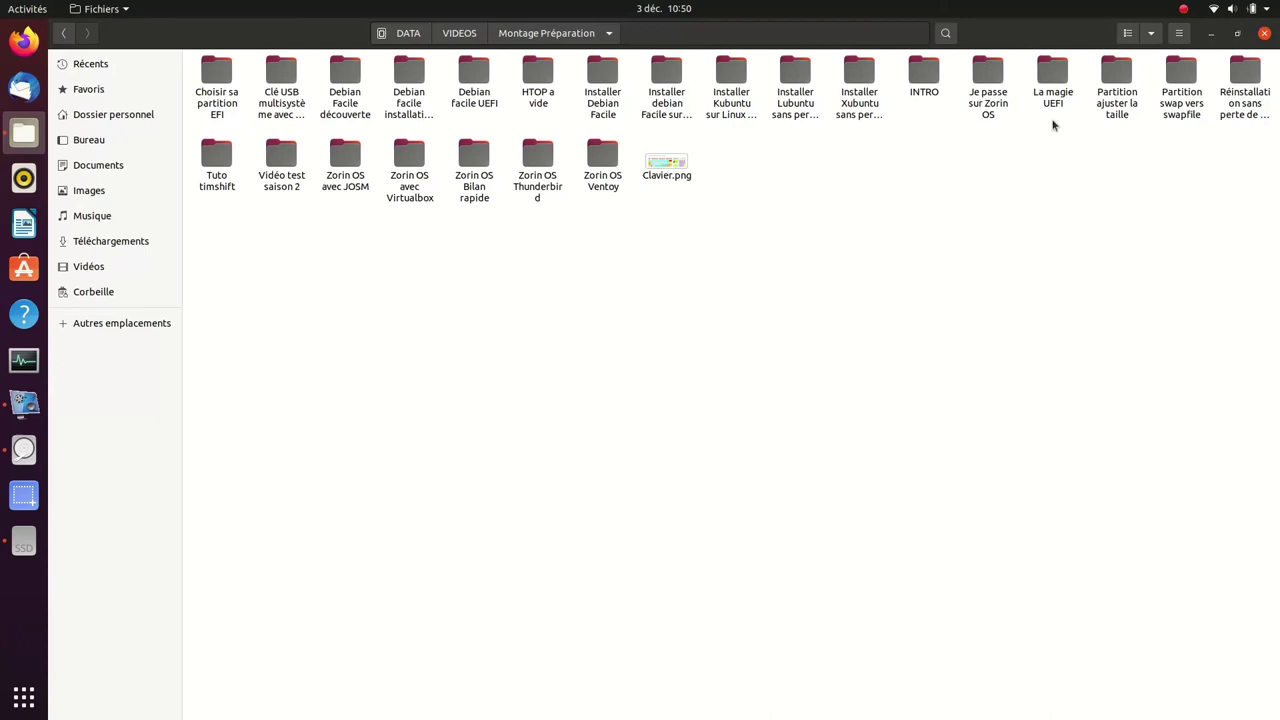
click(1118, 84)
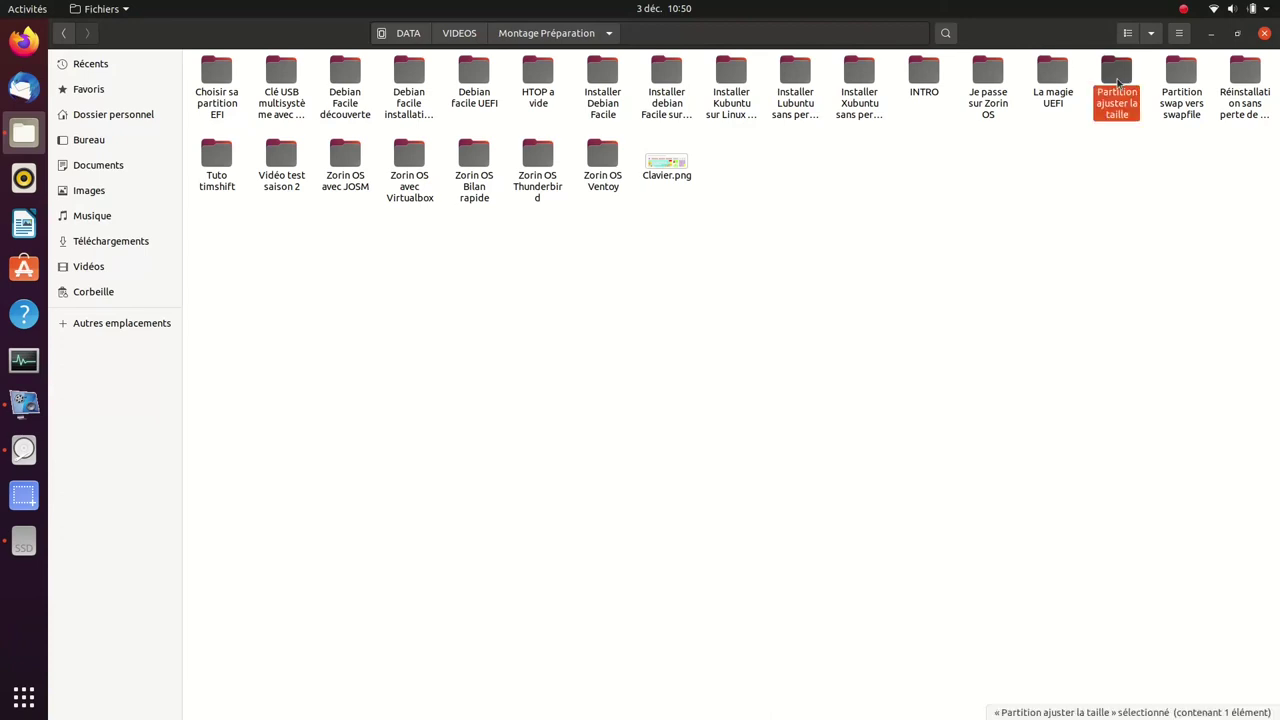
double_click(1117, 84)
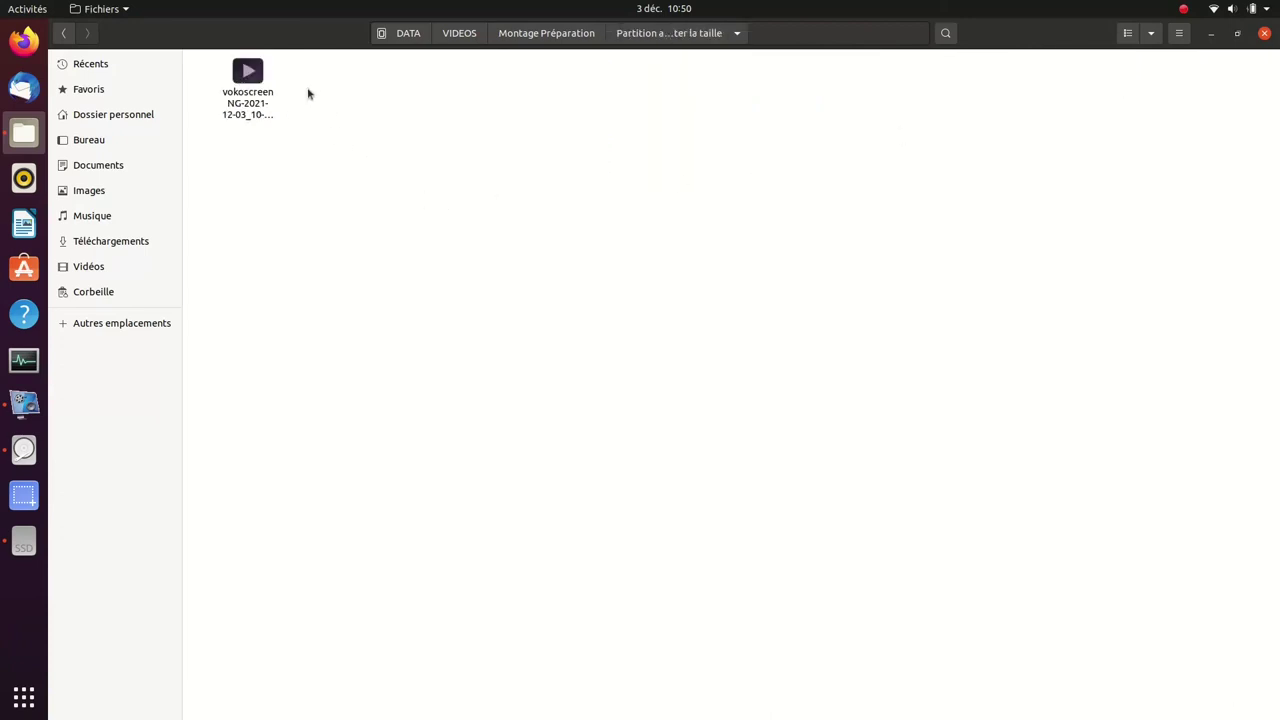
- Try to play vokoscreenNG-2021-12-03_10-12-52.mkv, dismiss the codec search, and close the video player and file window
double_click(248, 72)
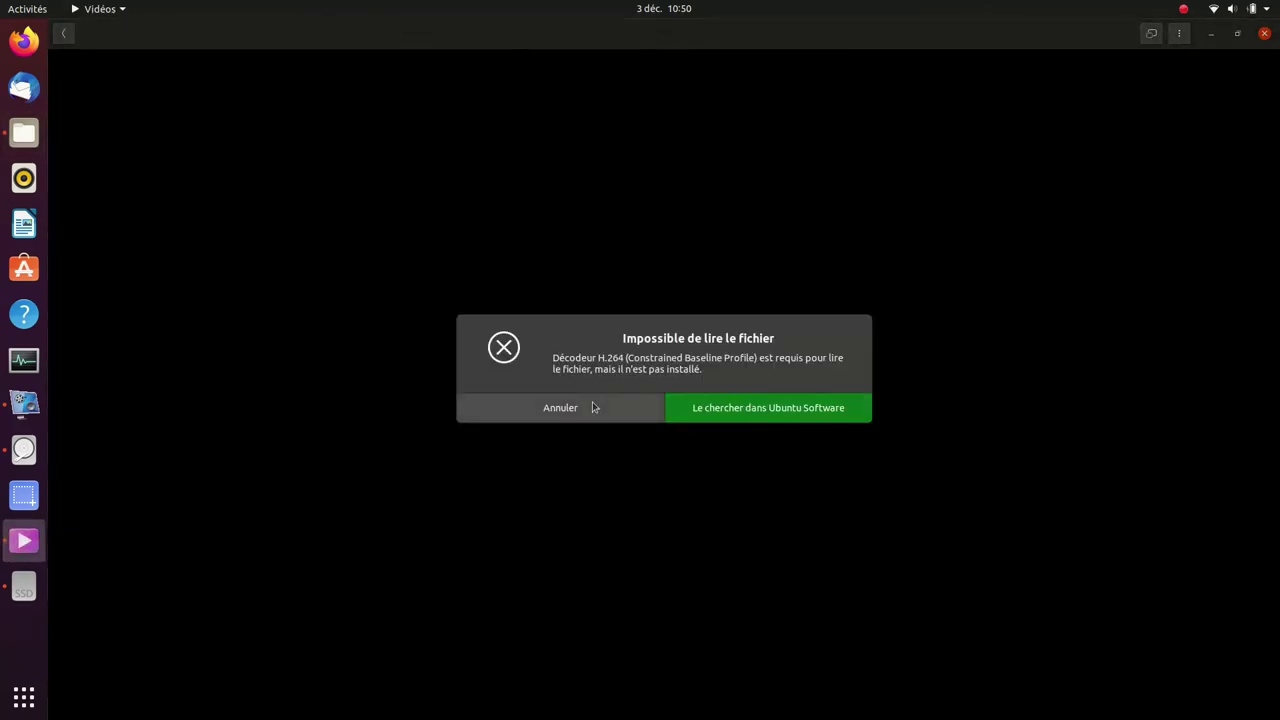
click(592, 403)
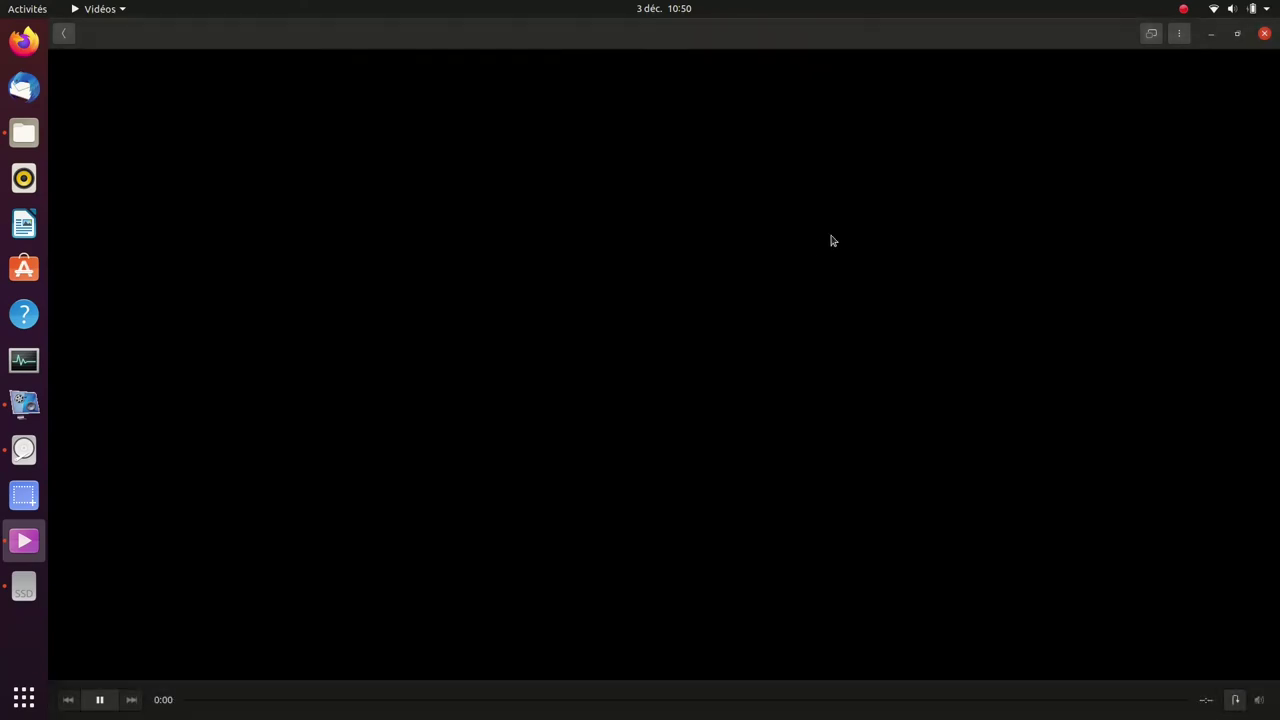
click(1265, 35)
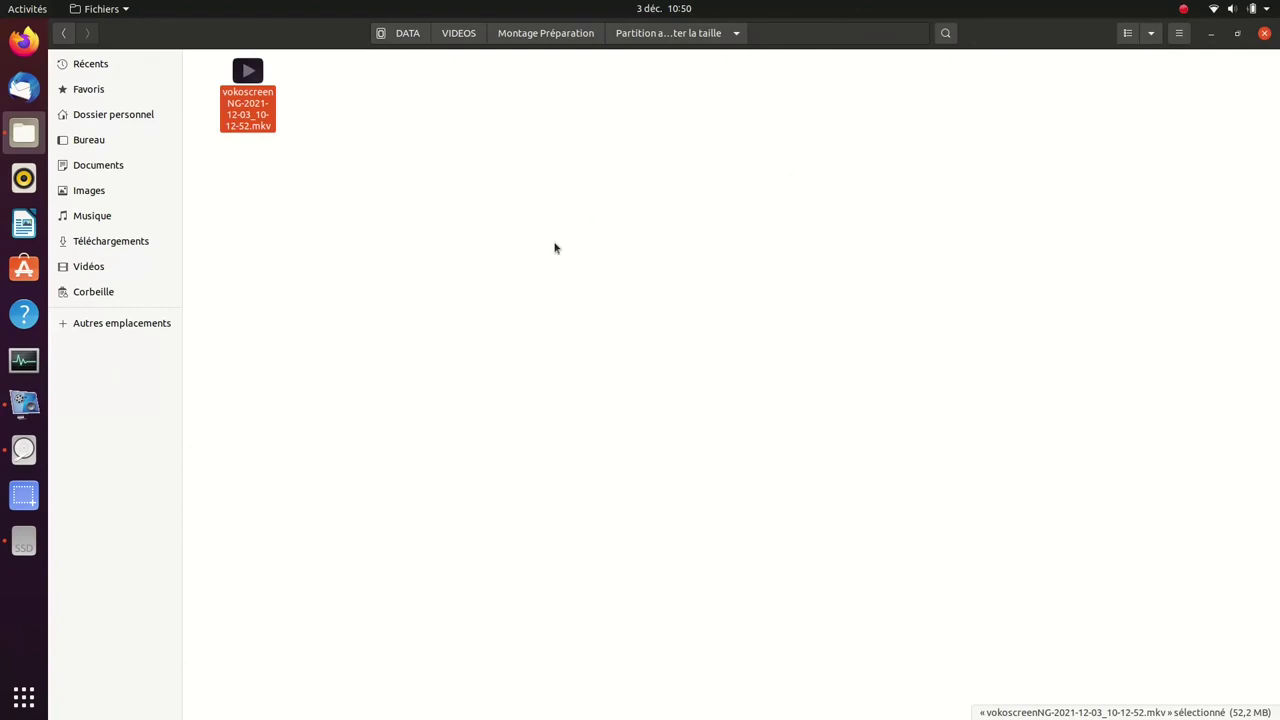
click(537, 177)
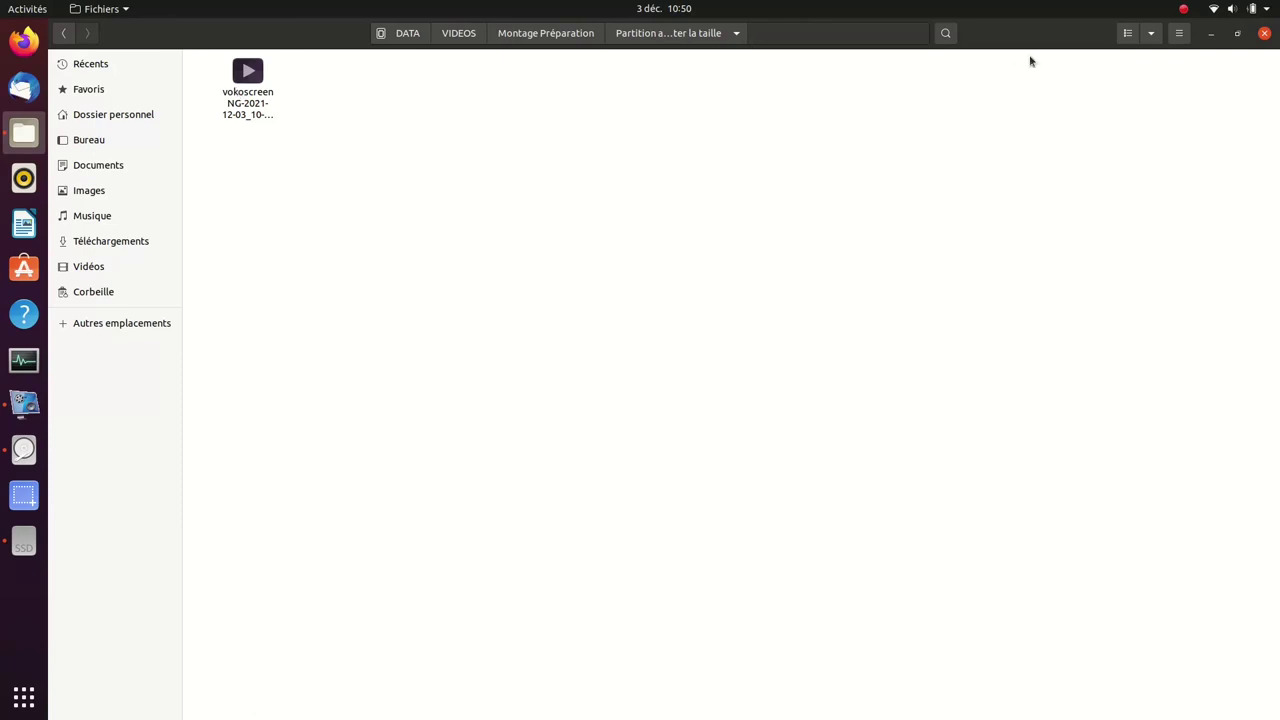
click(1264, 33)
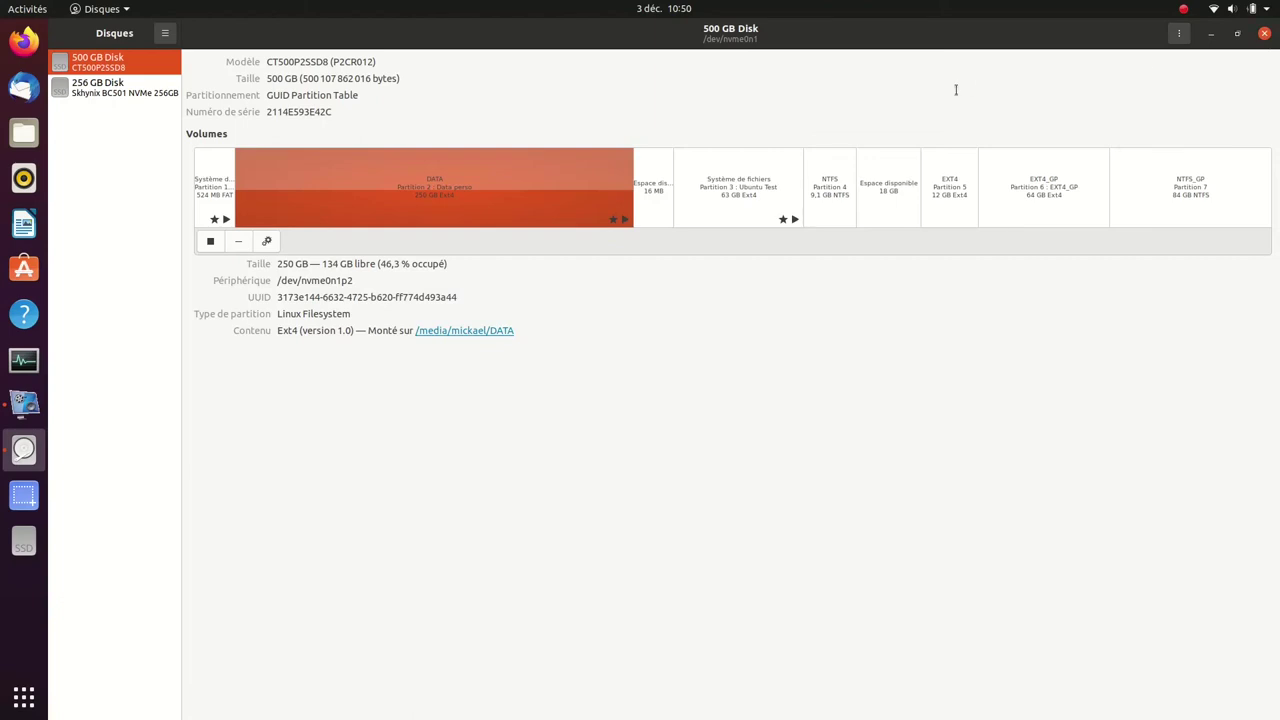
- Mount the EXT4 partition (Partition 5) of the 500 GB disk and open its mount folder in Fichiers
click(732, 206)
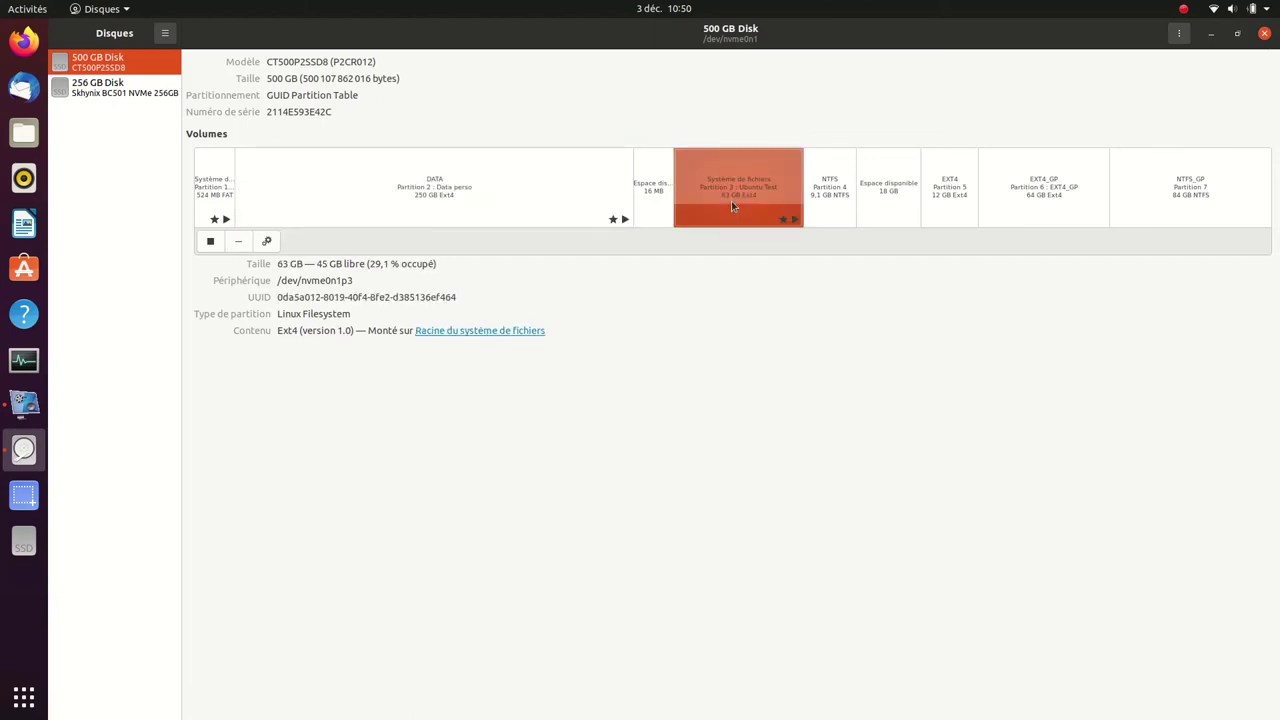
drag(976, 73, 372, 78)
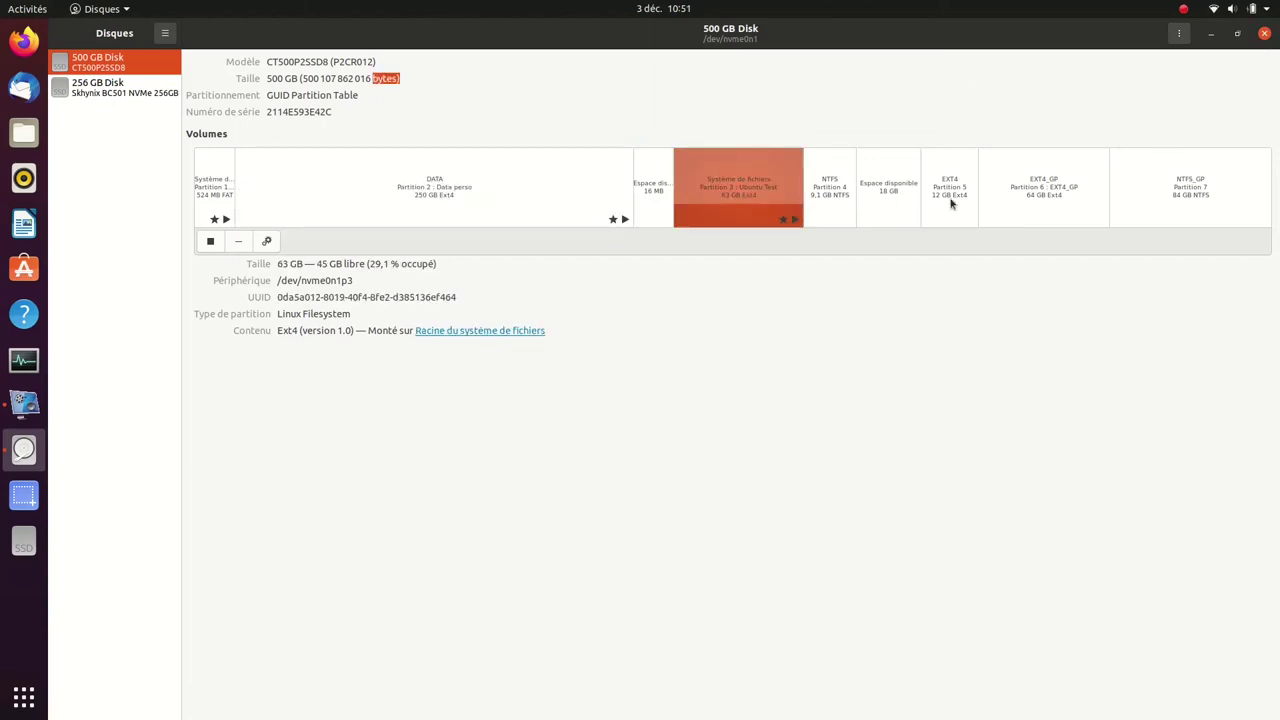
click(952, 203)
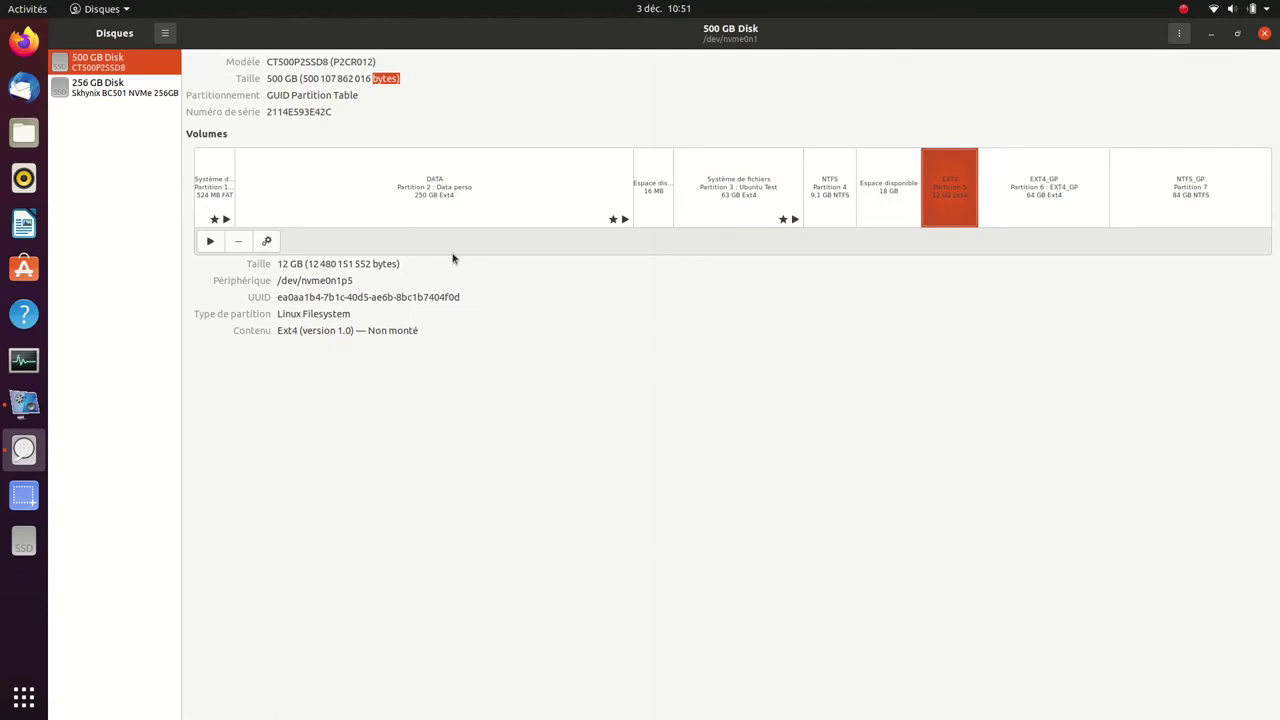
click(212, 241)
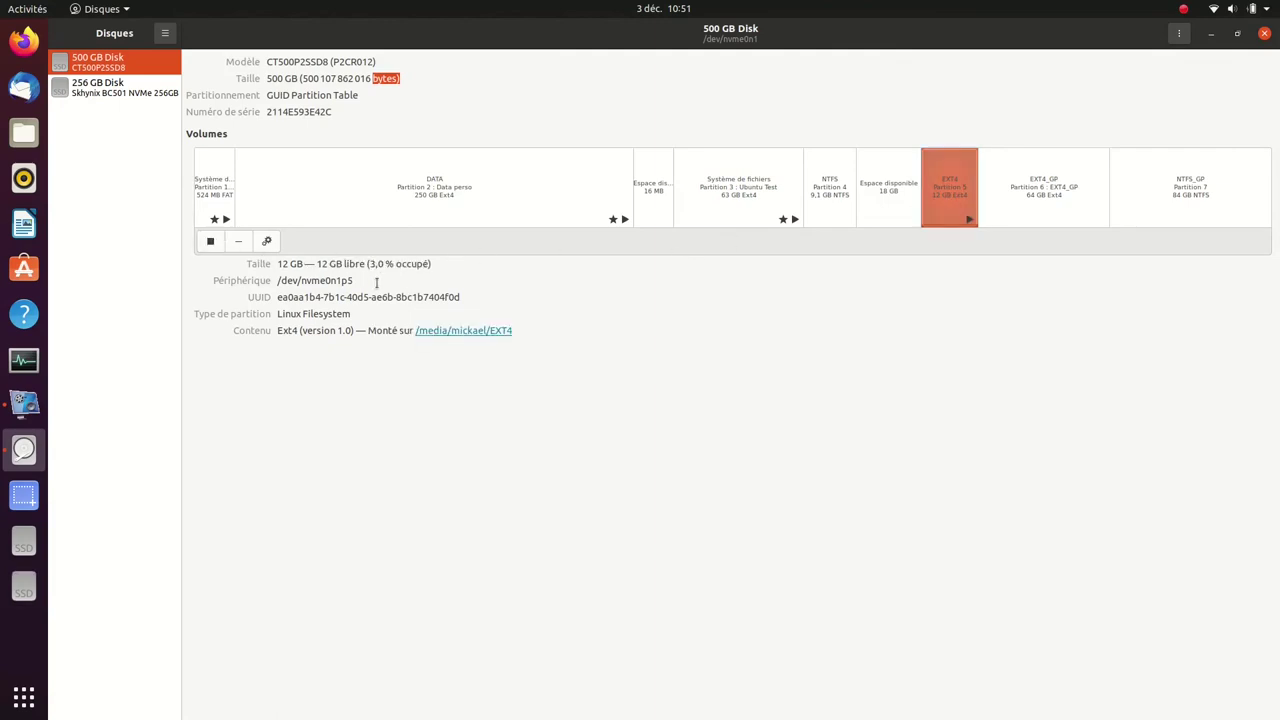
click(454, 331)
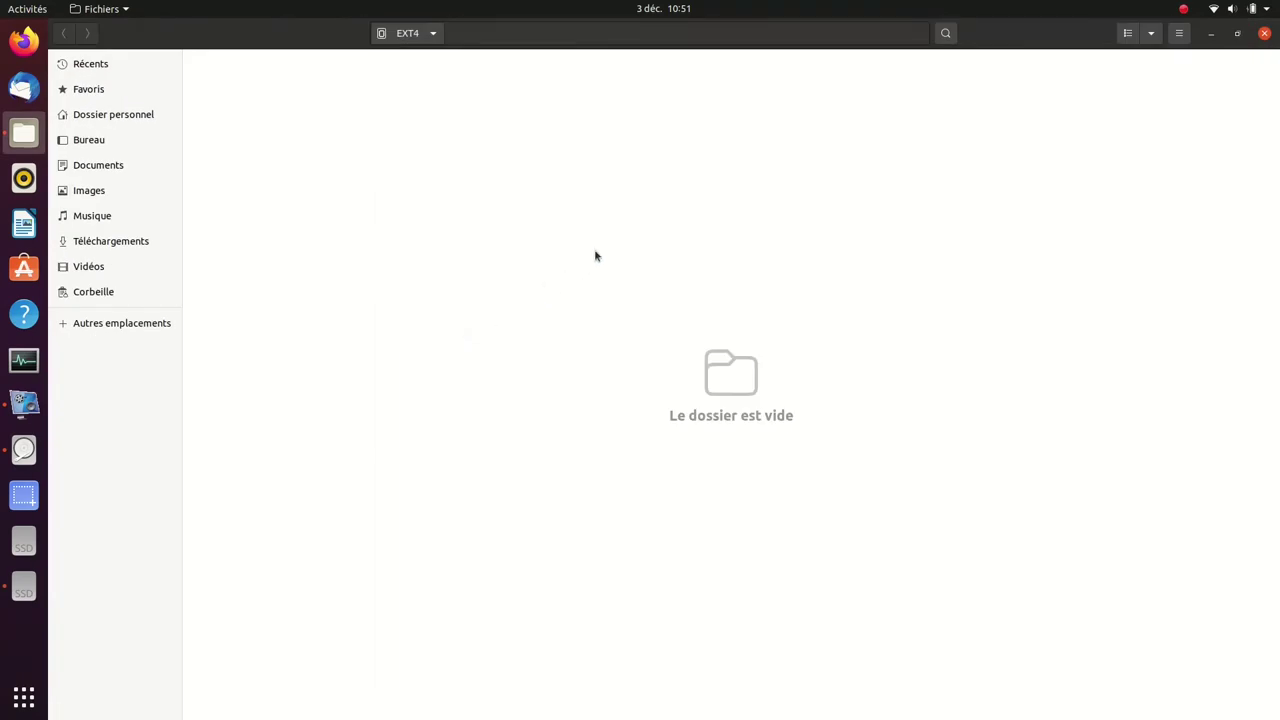
- Open the new folder dialog in the EXT4 volume and cancel it, view the personal folder and return to EXT4
right_click(703, 248)
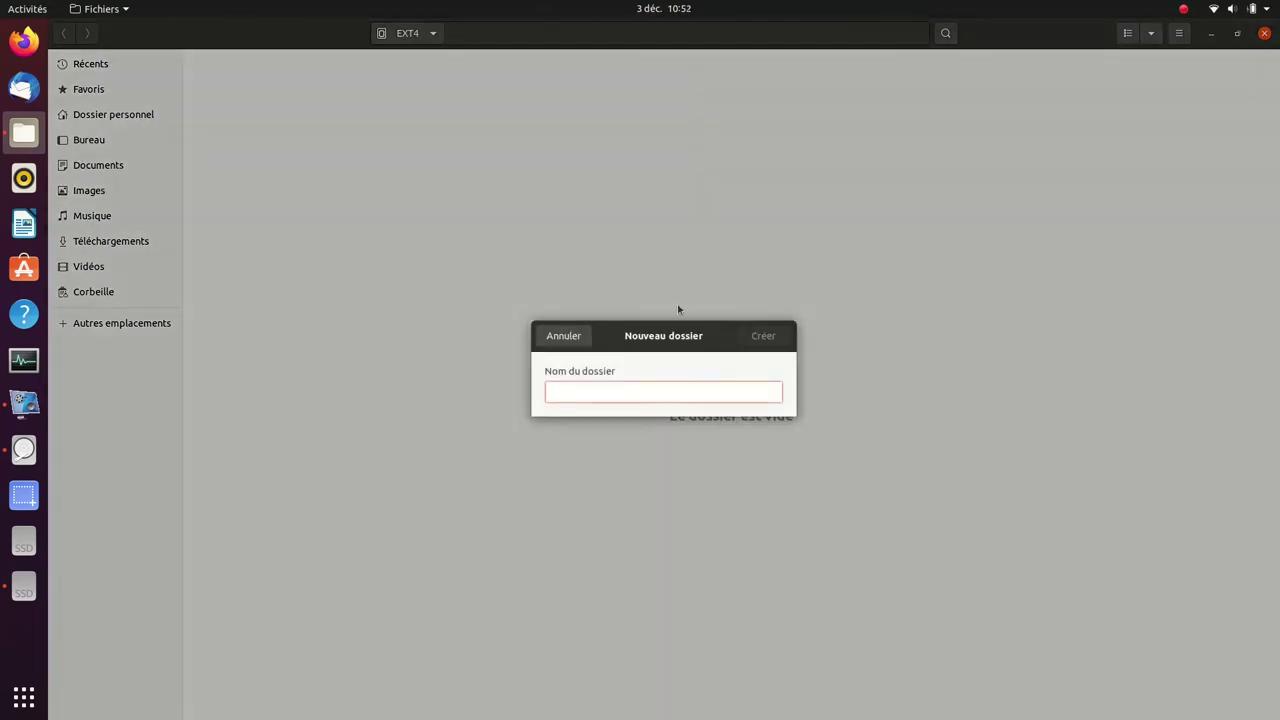
click(567, 338)
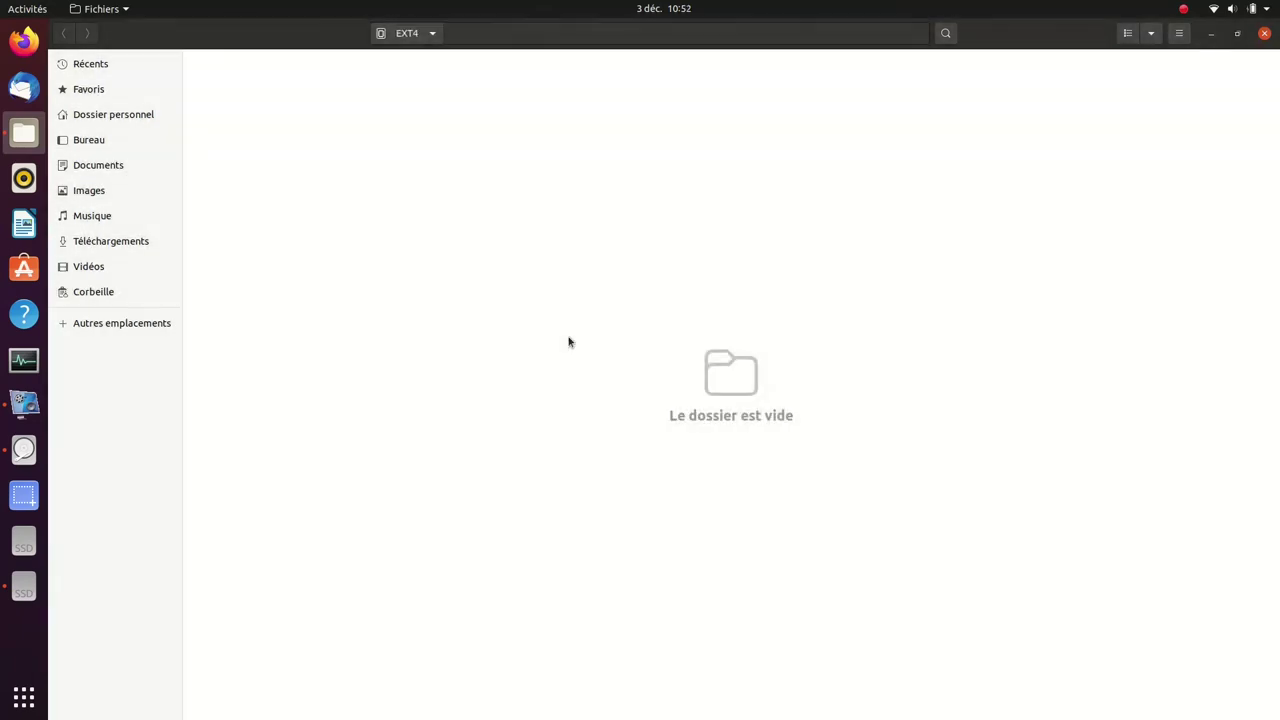
click(108, 117)
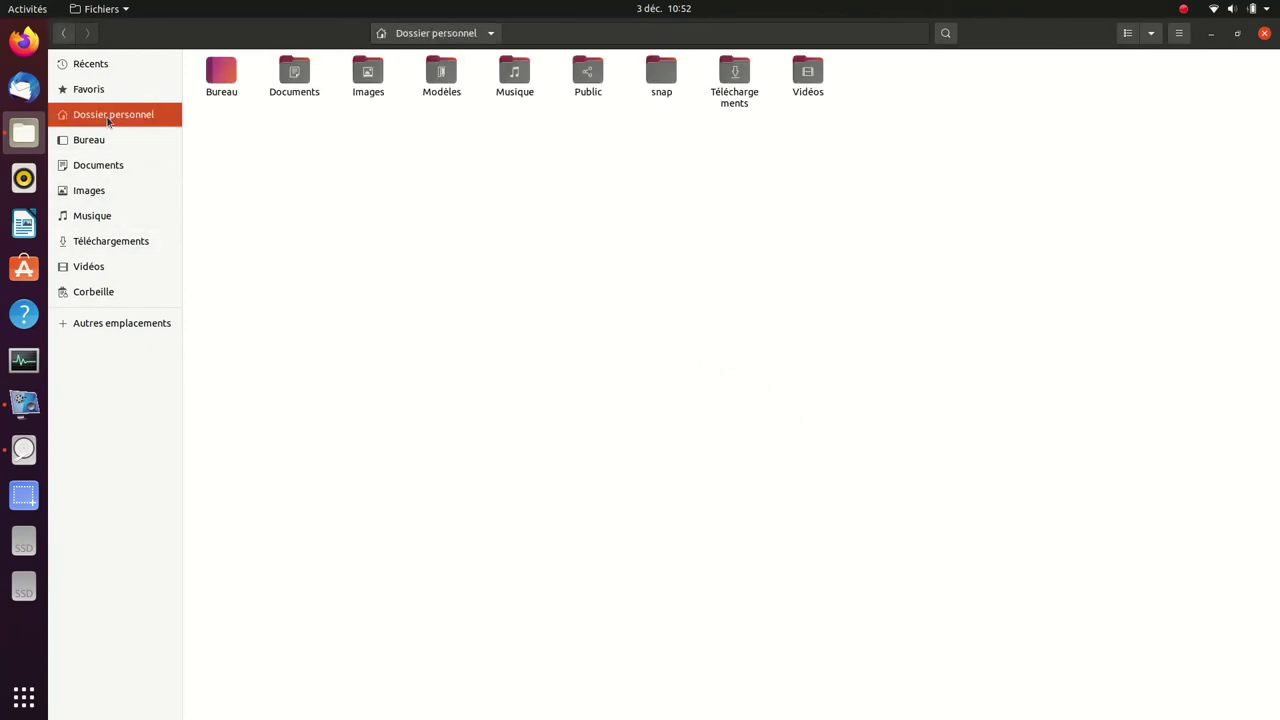
click(63, 33)
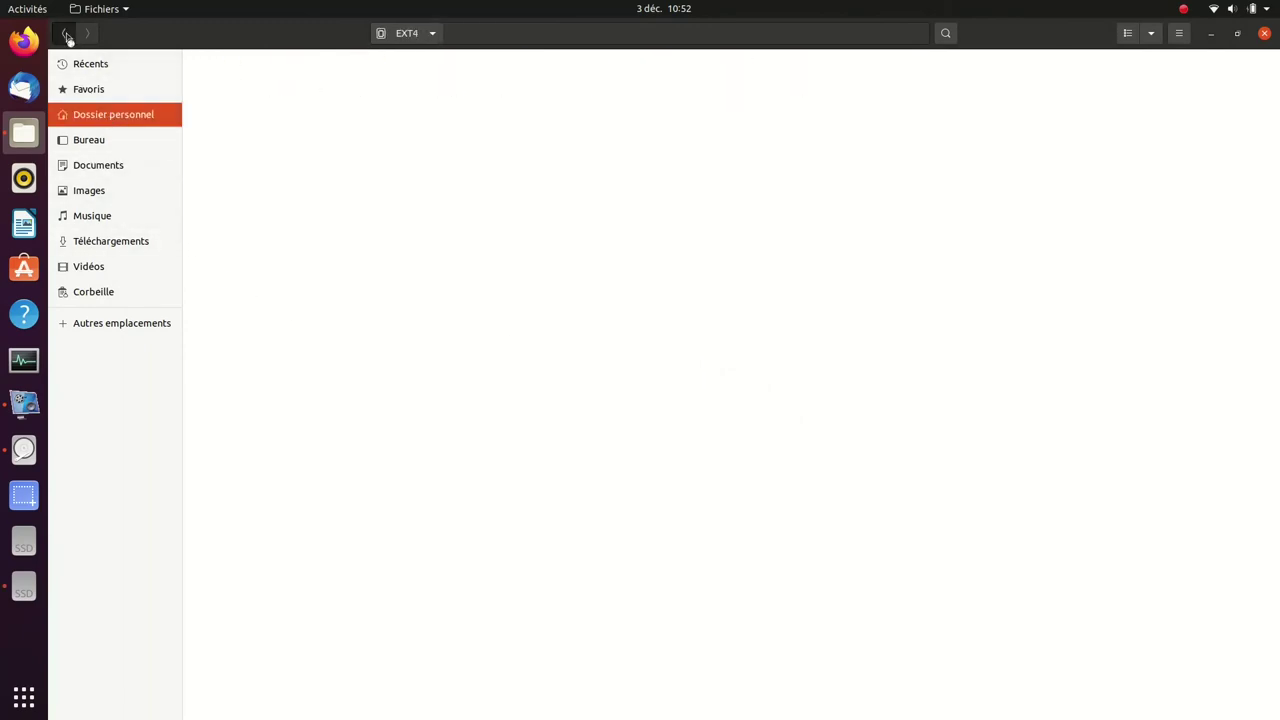
- Browse through the other locations to the computer's home directory, highlight the user's folder, and close the file window
click(65, 326)
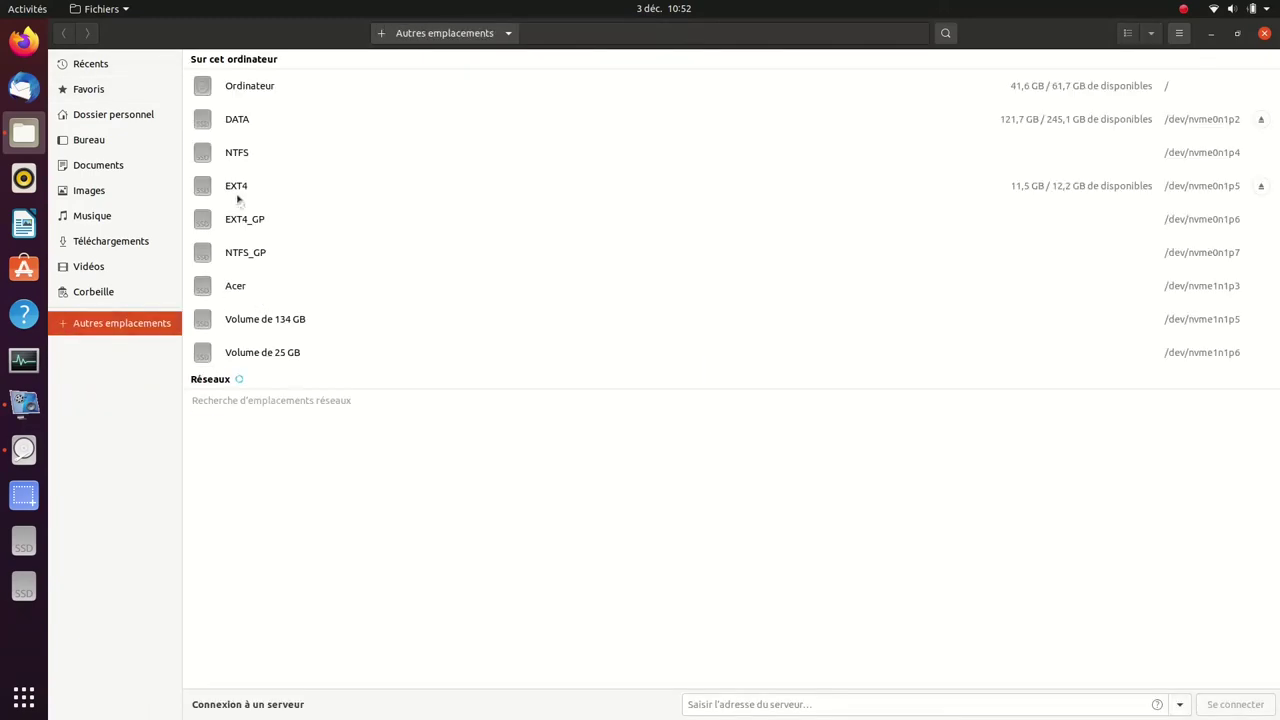
click(253, 91)
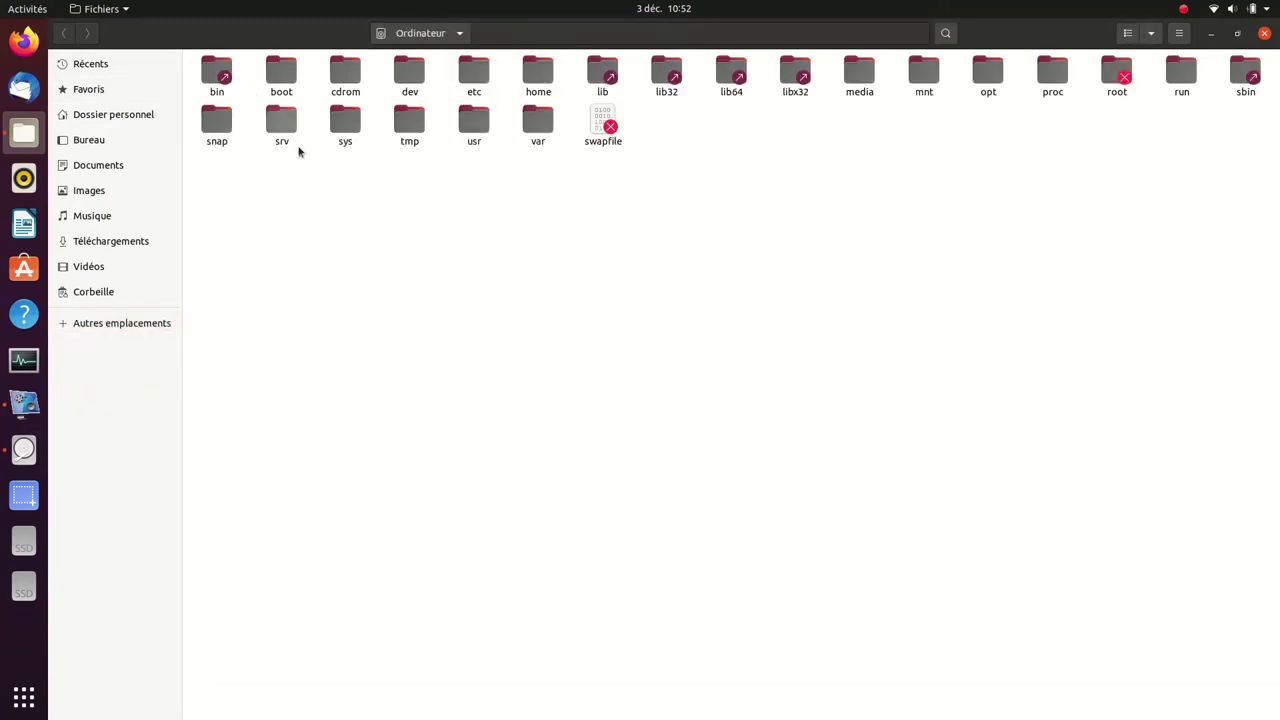
double_click(536, 82)
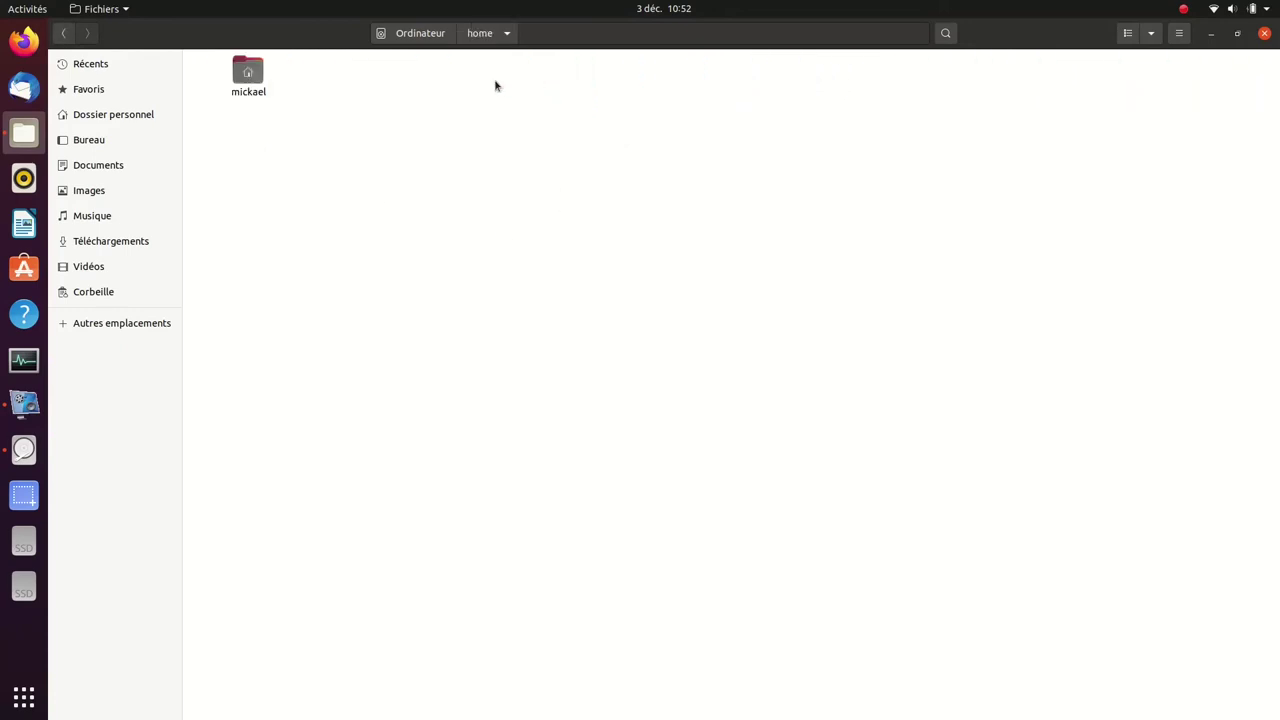
drag(209, 60, 277, 117)
drag(205, 66, 289, 127)
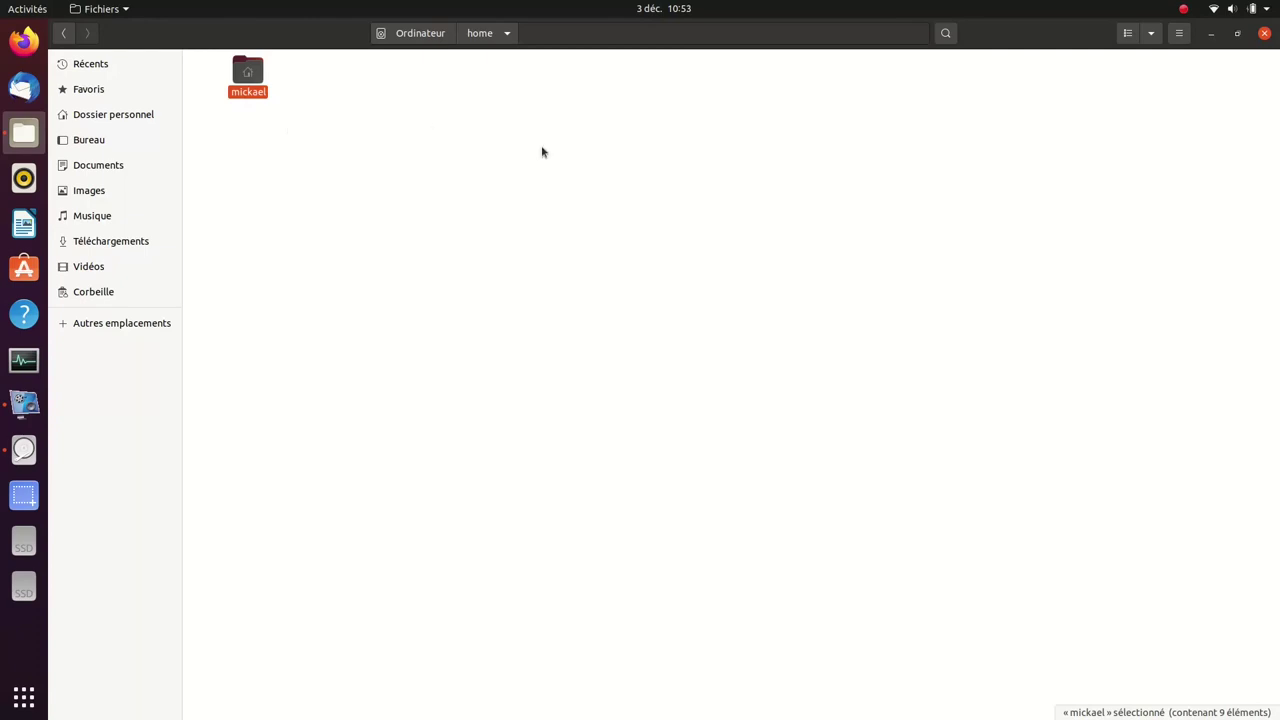
click(1265, 33)
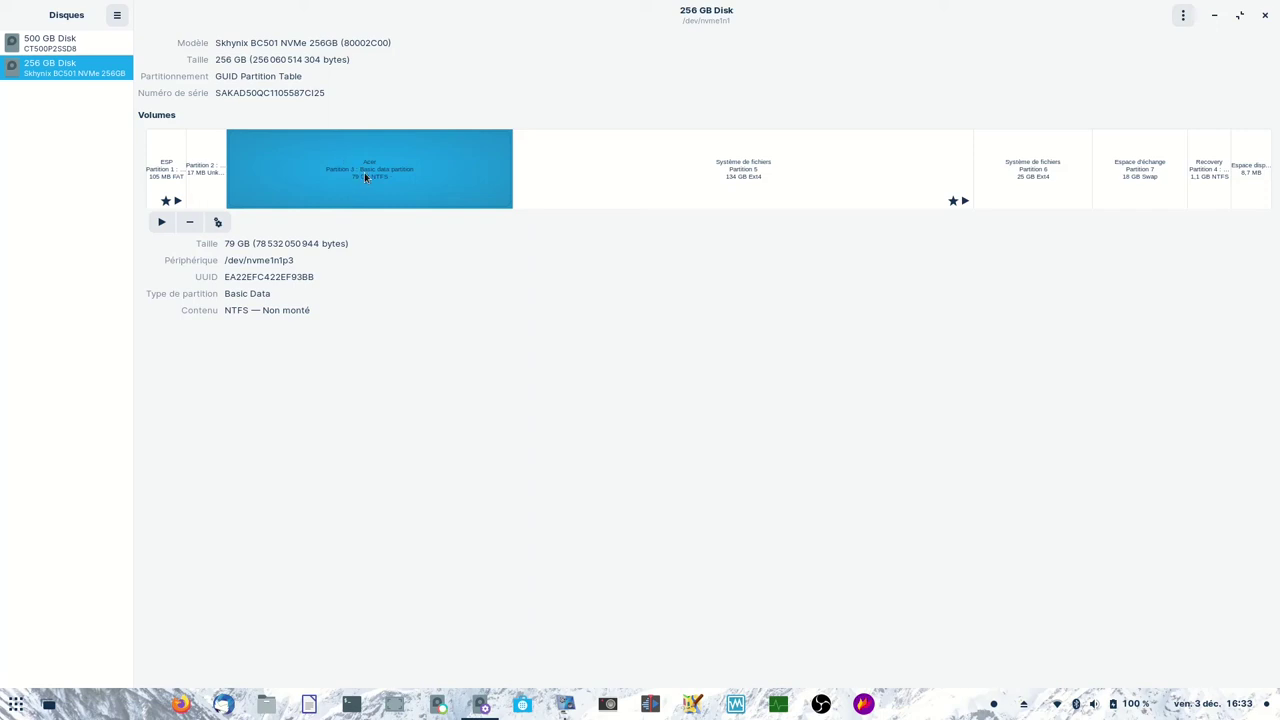
- Compare the details of the Acer NTFS partition (Partition 3) and the Ext4 system partition (Partition 5) on the 256 GB disk
click(728, 175)
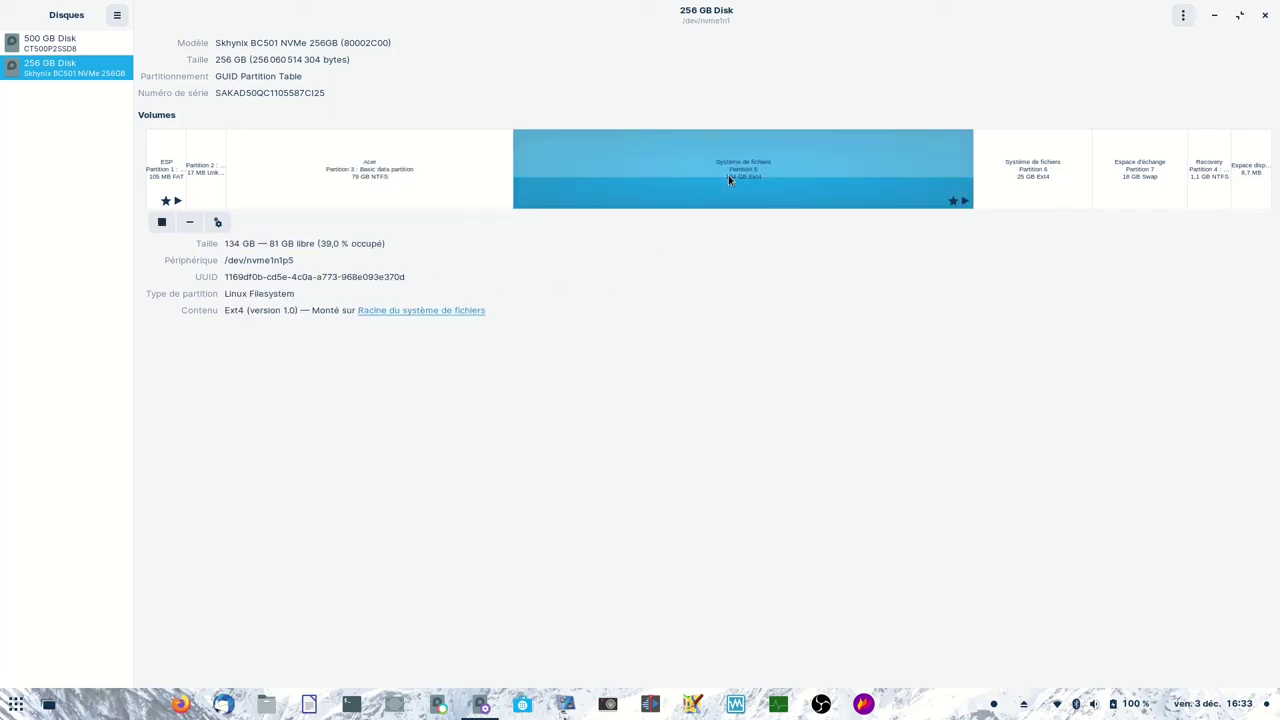
click(372, 182)
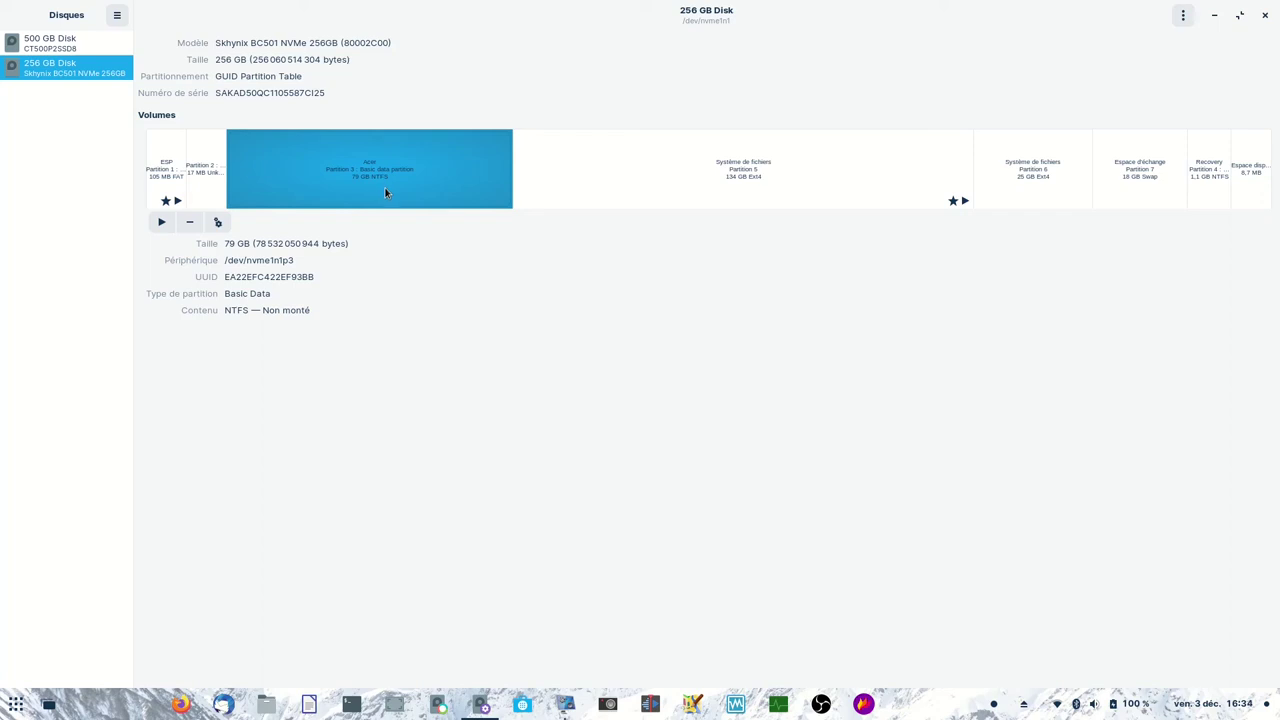
click(718, 164)
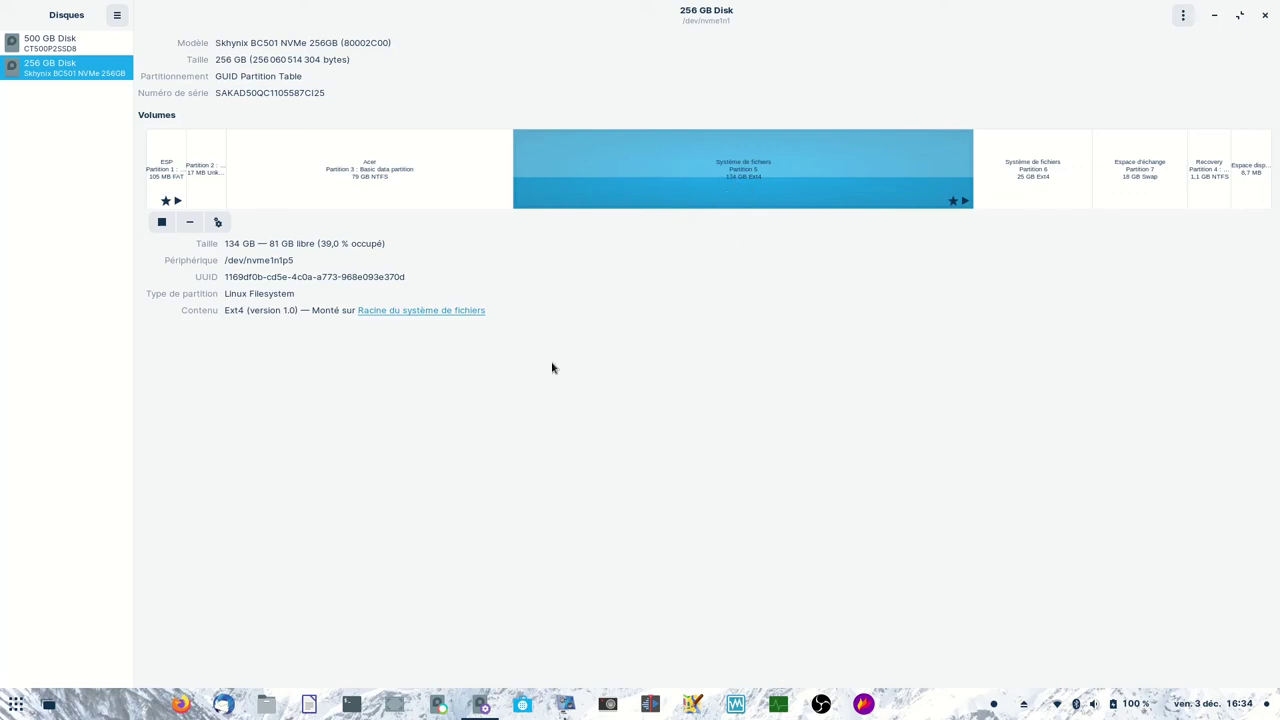
click(340, 166)
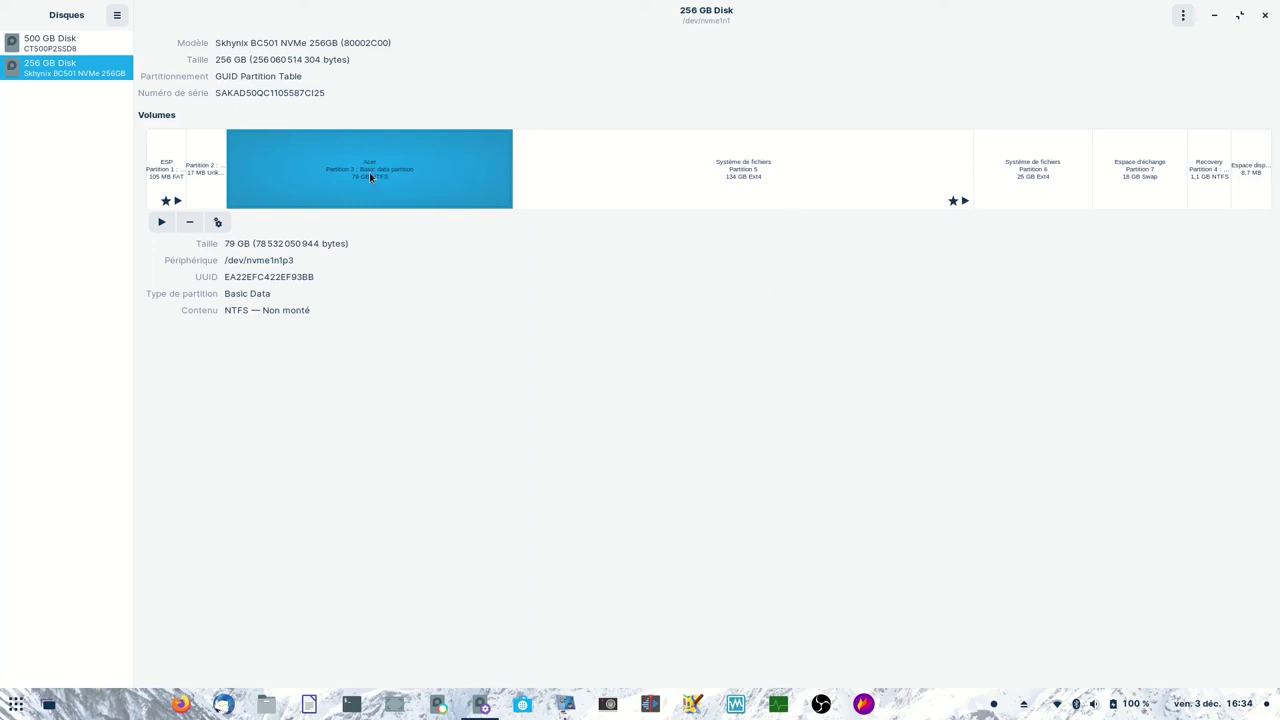
- Compare the partition layouts of the 500 GB and 256 GB disks, examining the 500 GB disk's NTFS partition (Partition 4) and the free space after it
click(90, 46)
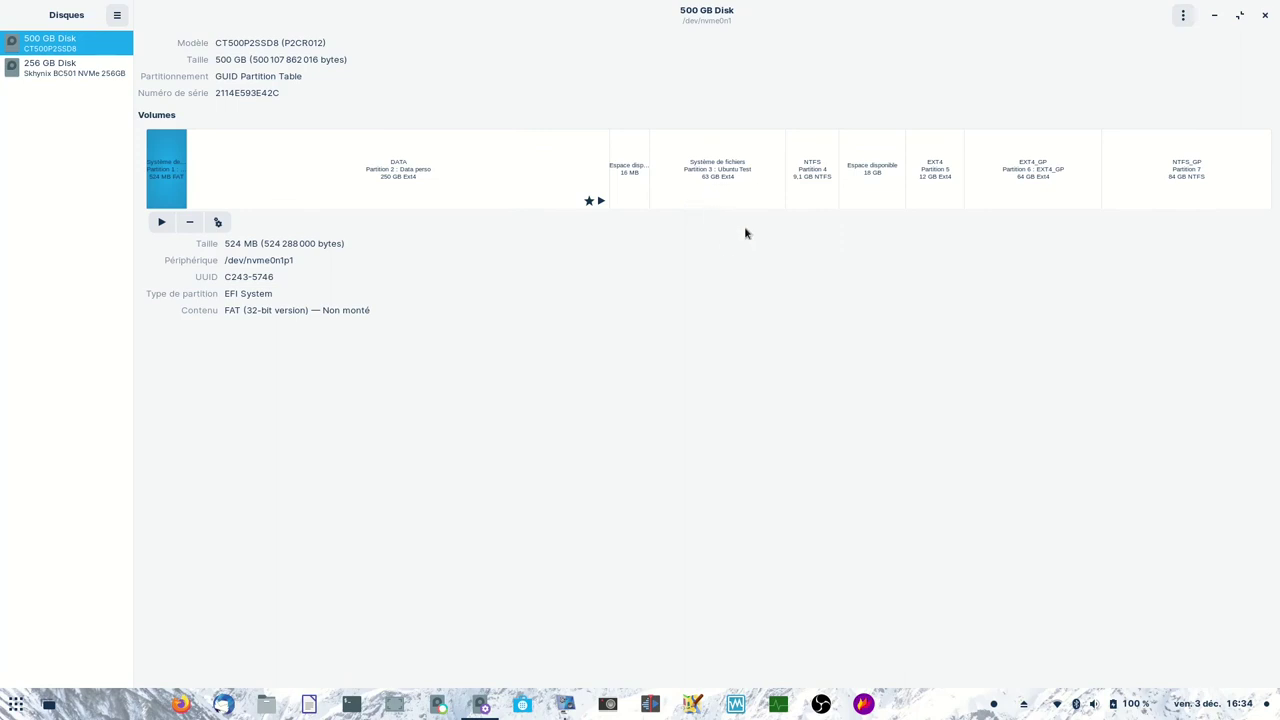
click(808, 175)
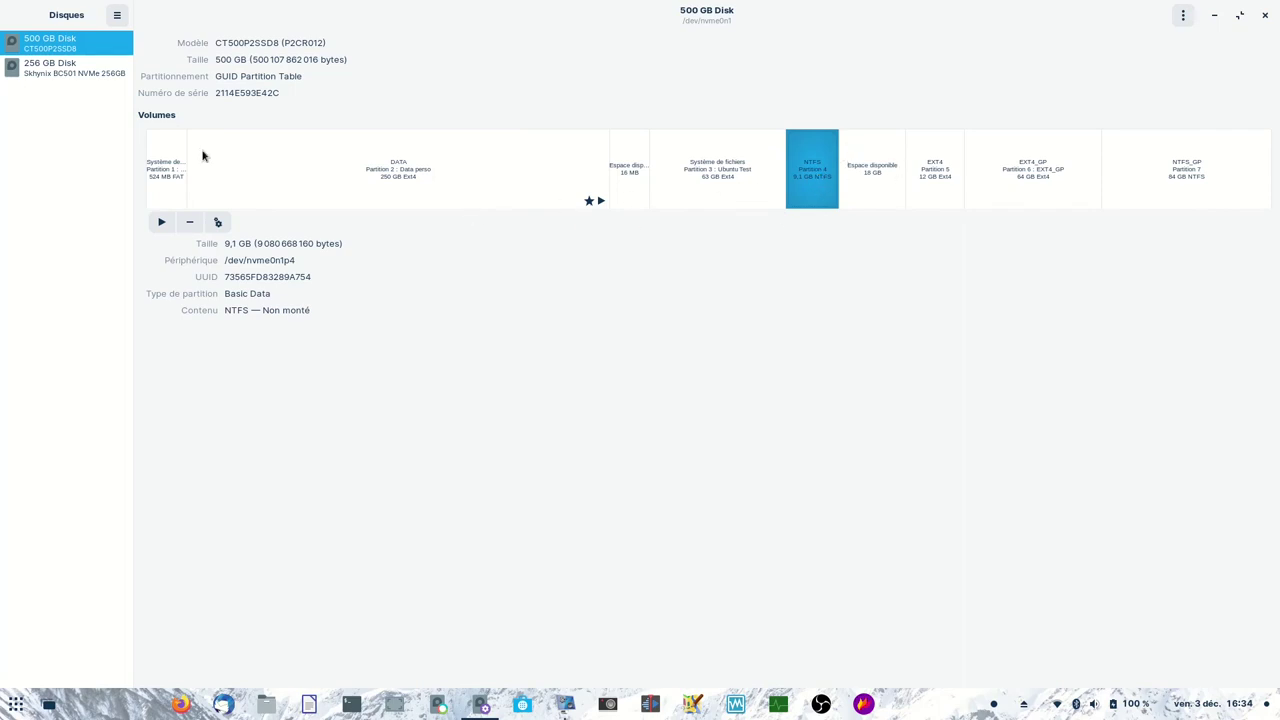
click(65, 70)
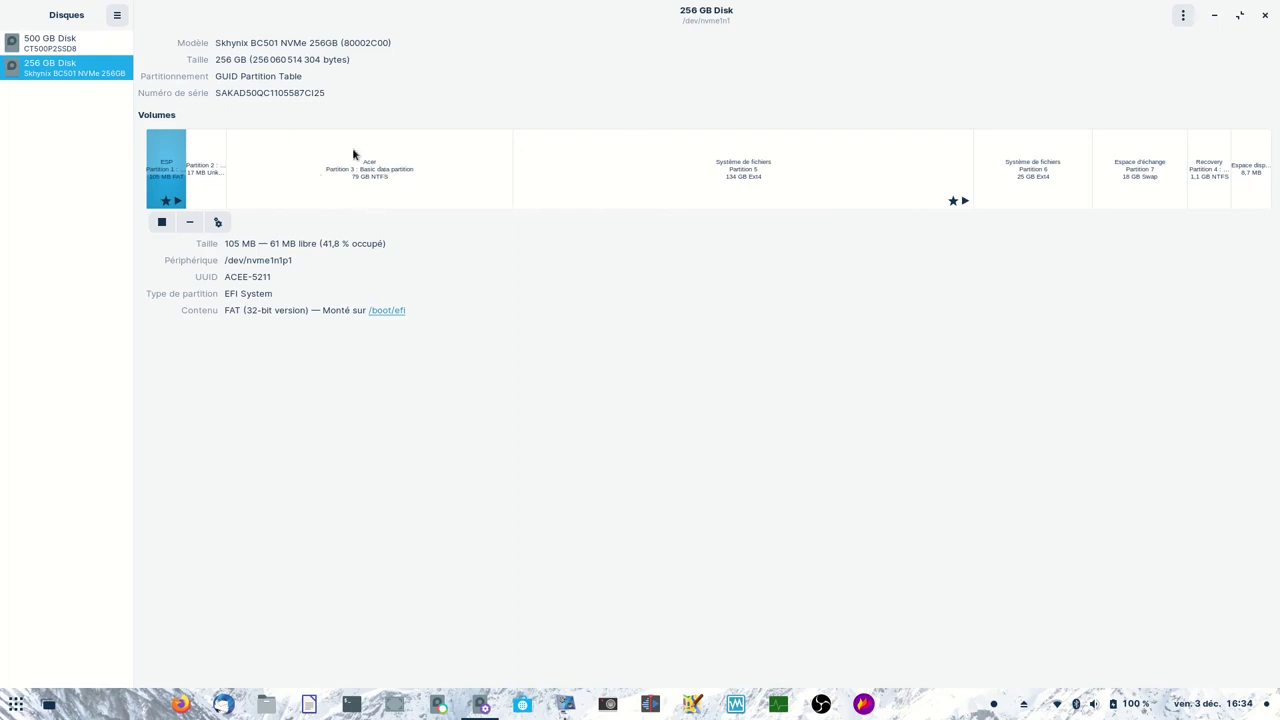
click(60, 45)
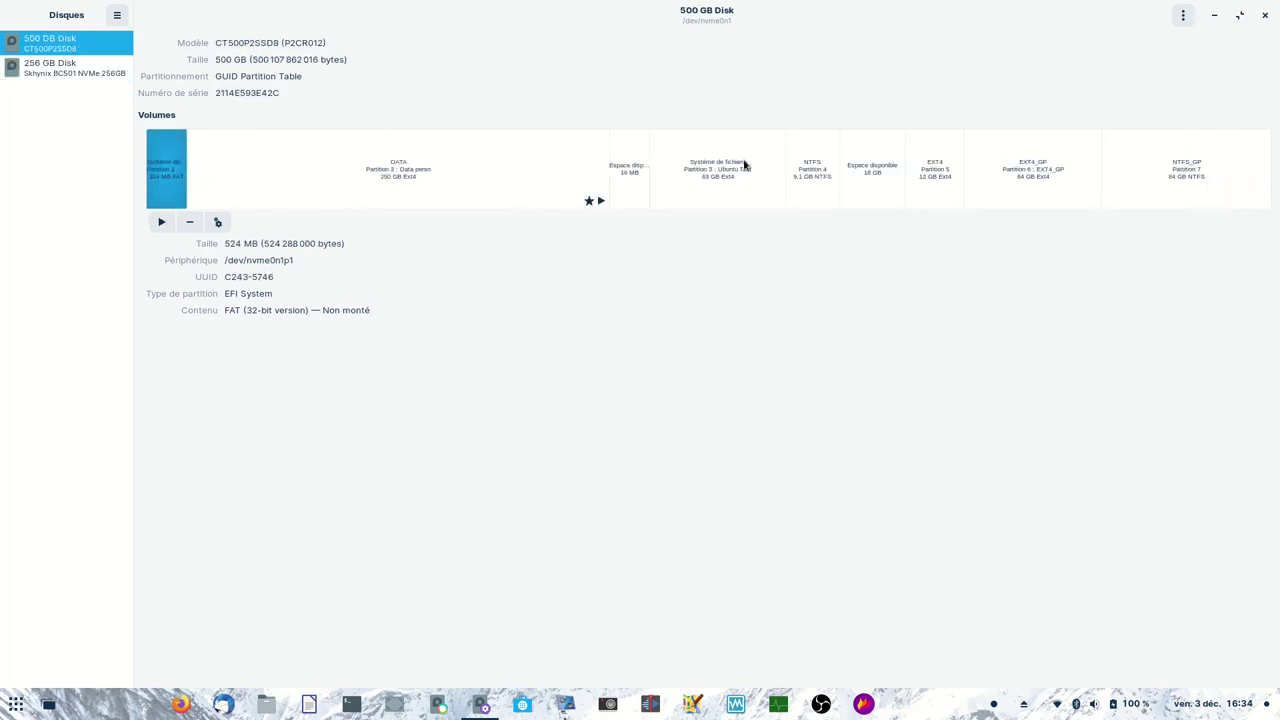
click(867, 172)
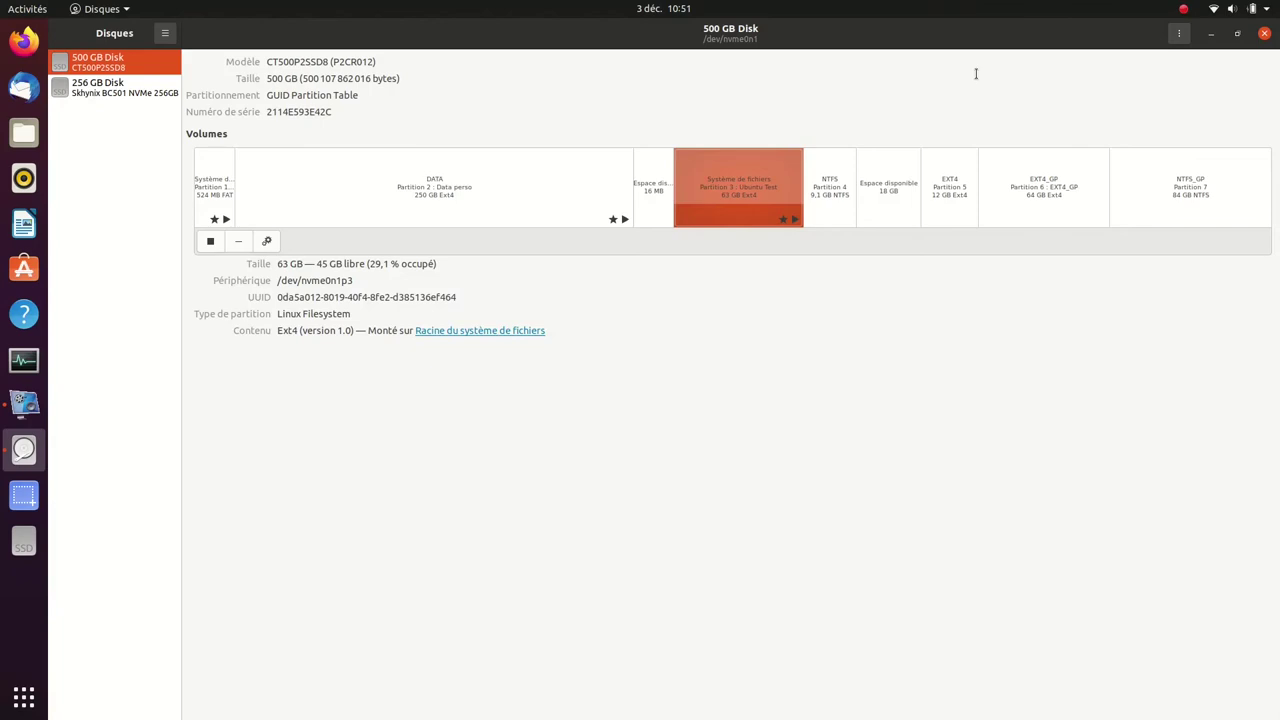
double_click(976, 73)
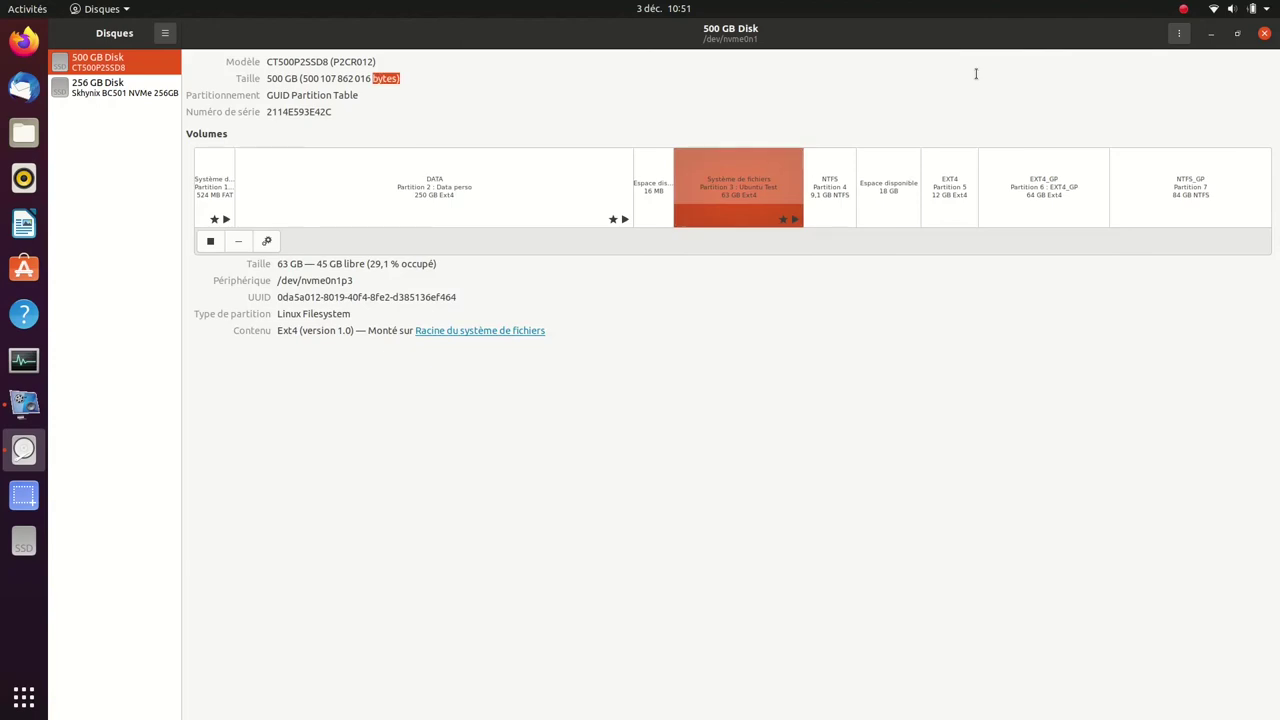